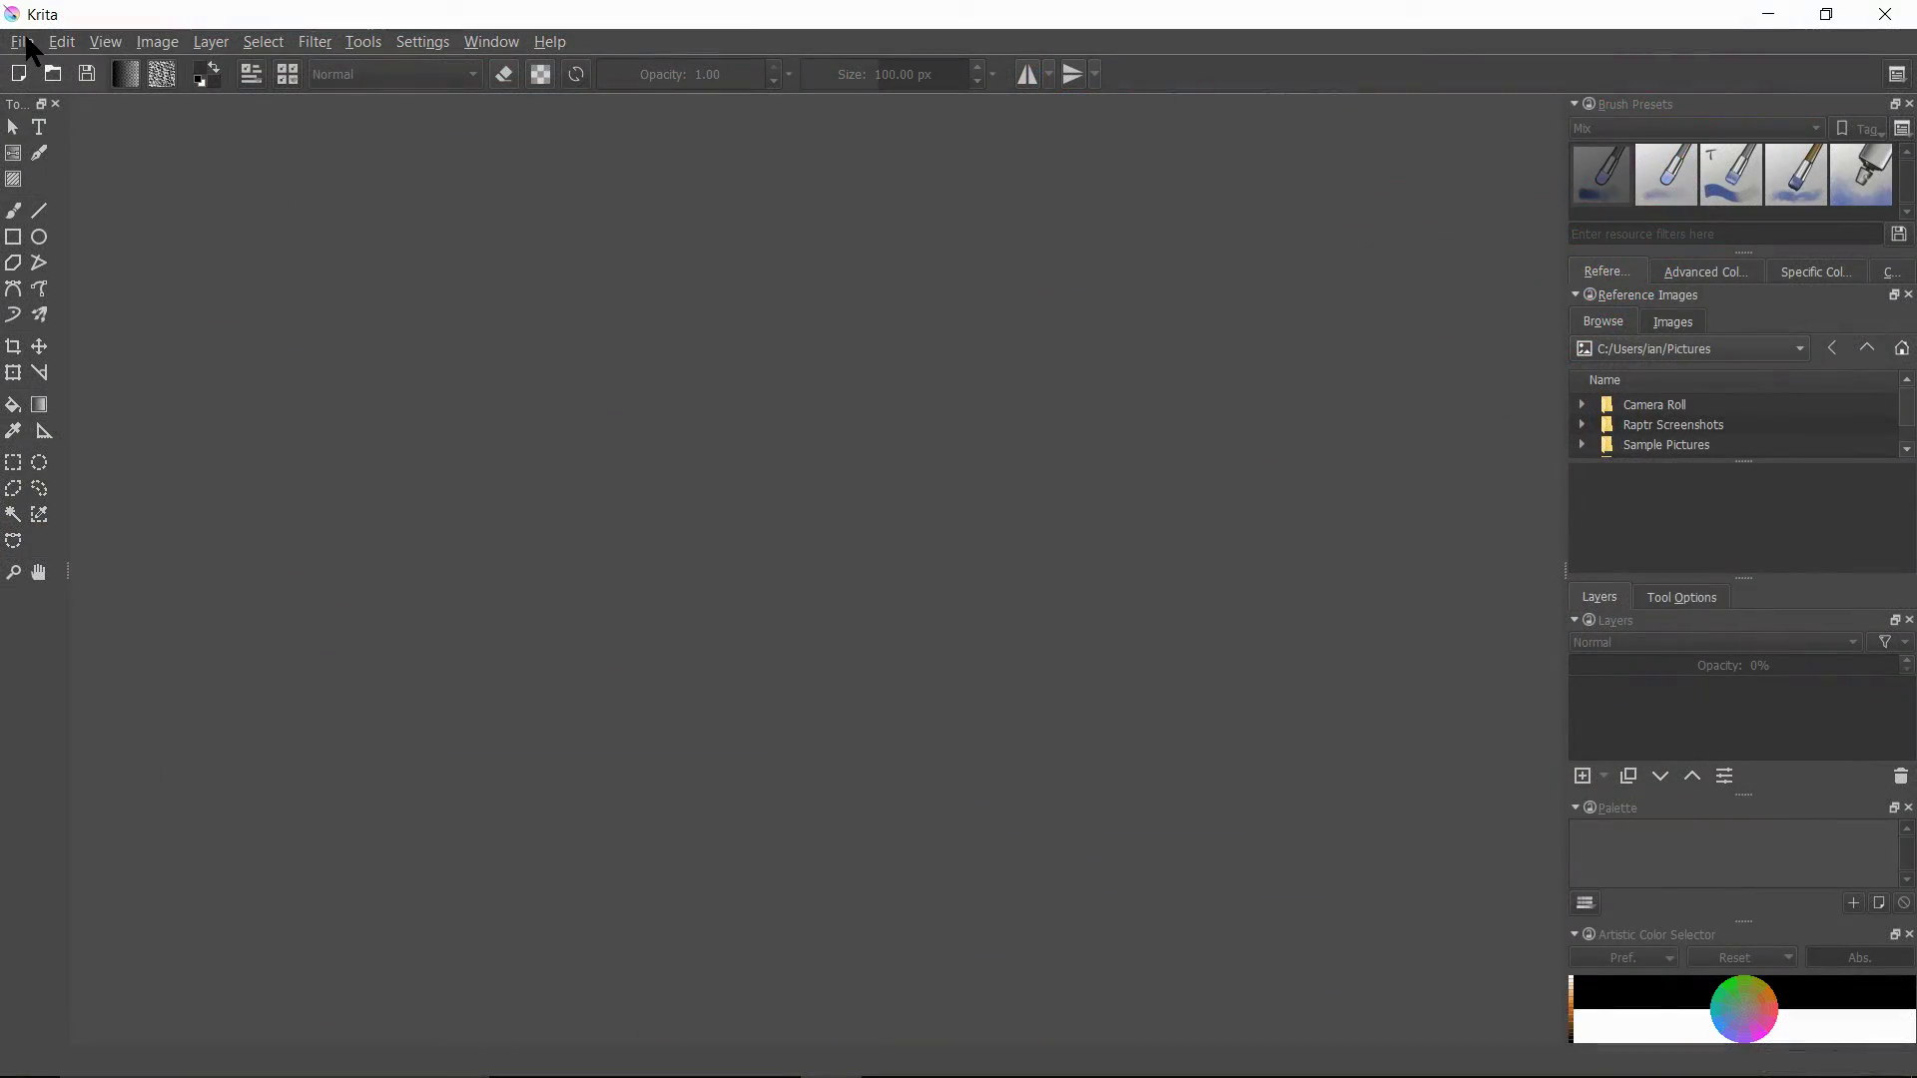
- Create a new document from the A4 (600 ppi) preset, 4961 x 7016 pixels
{"action": "left_click", "coordinate": [24, 42]}
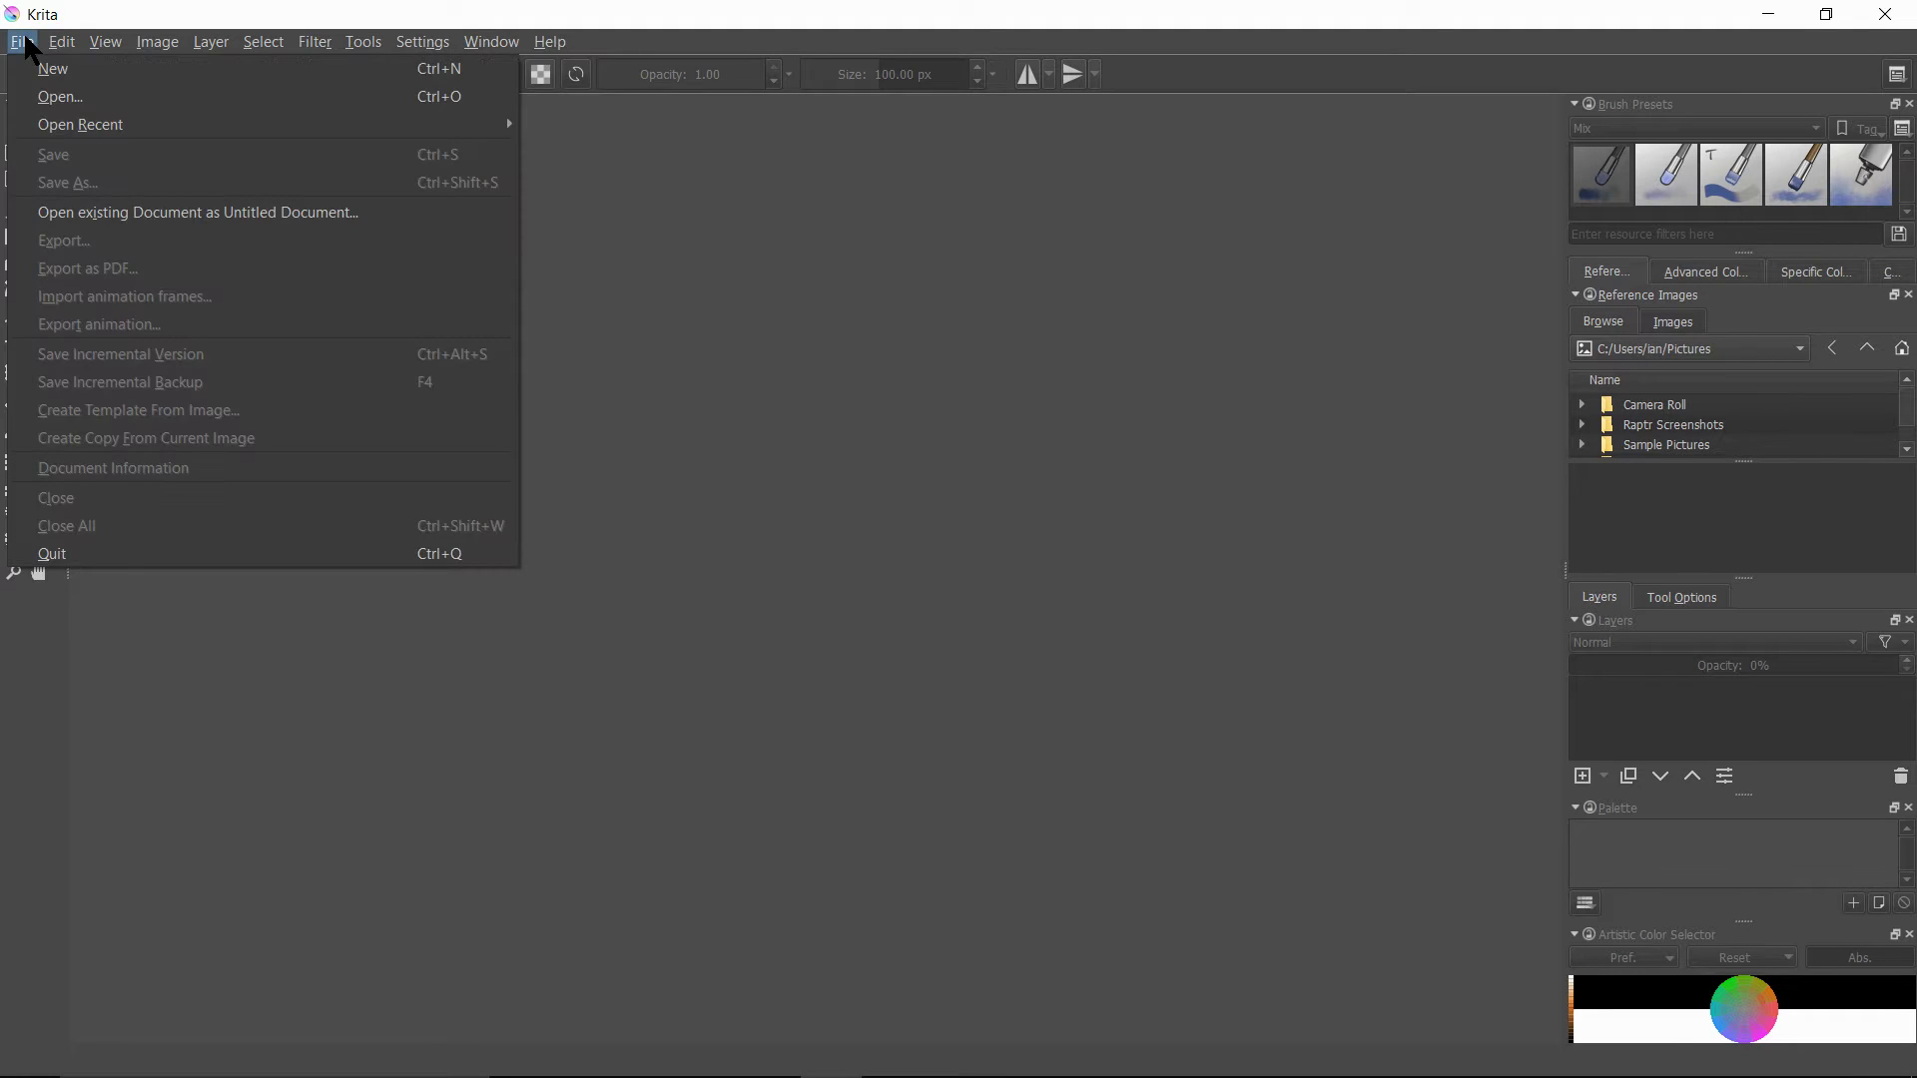
{"action": "left_click", "coordinate": [48, 68]}
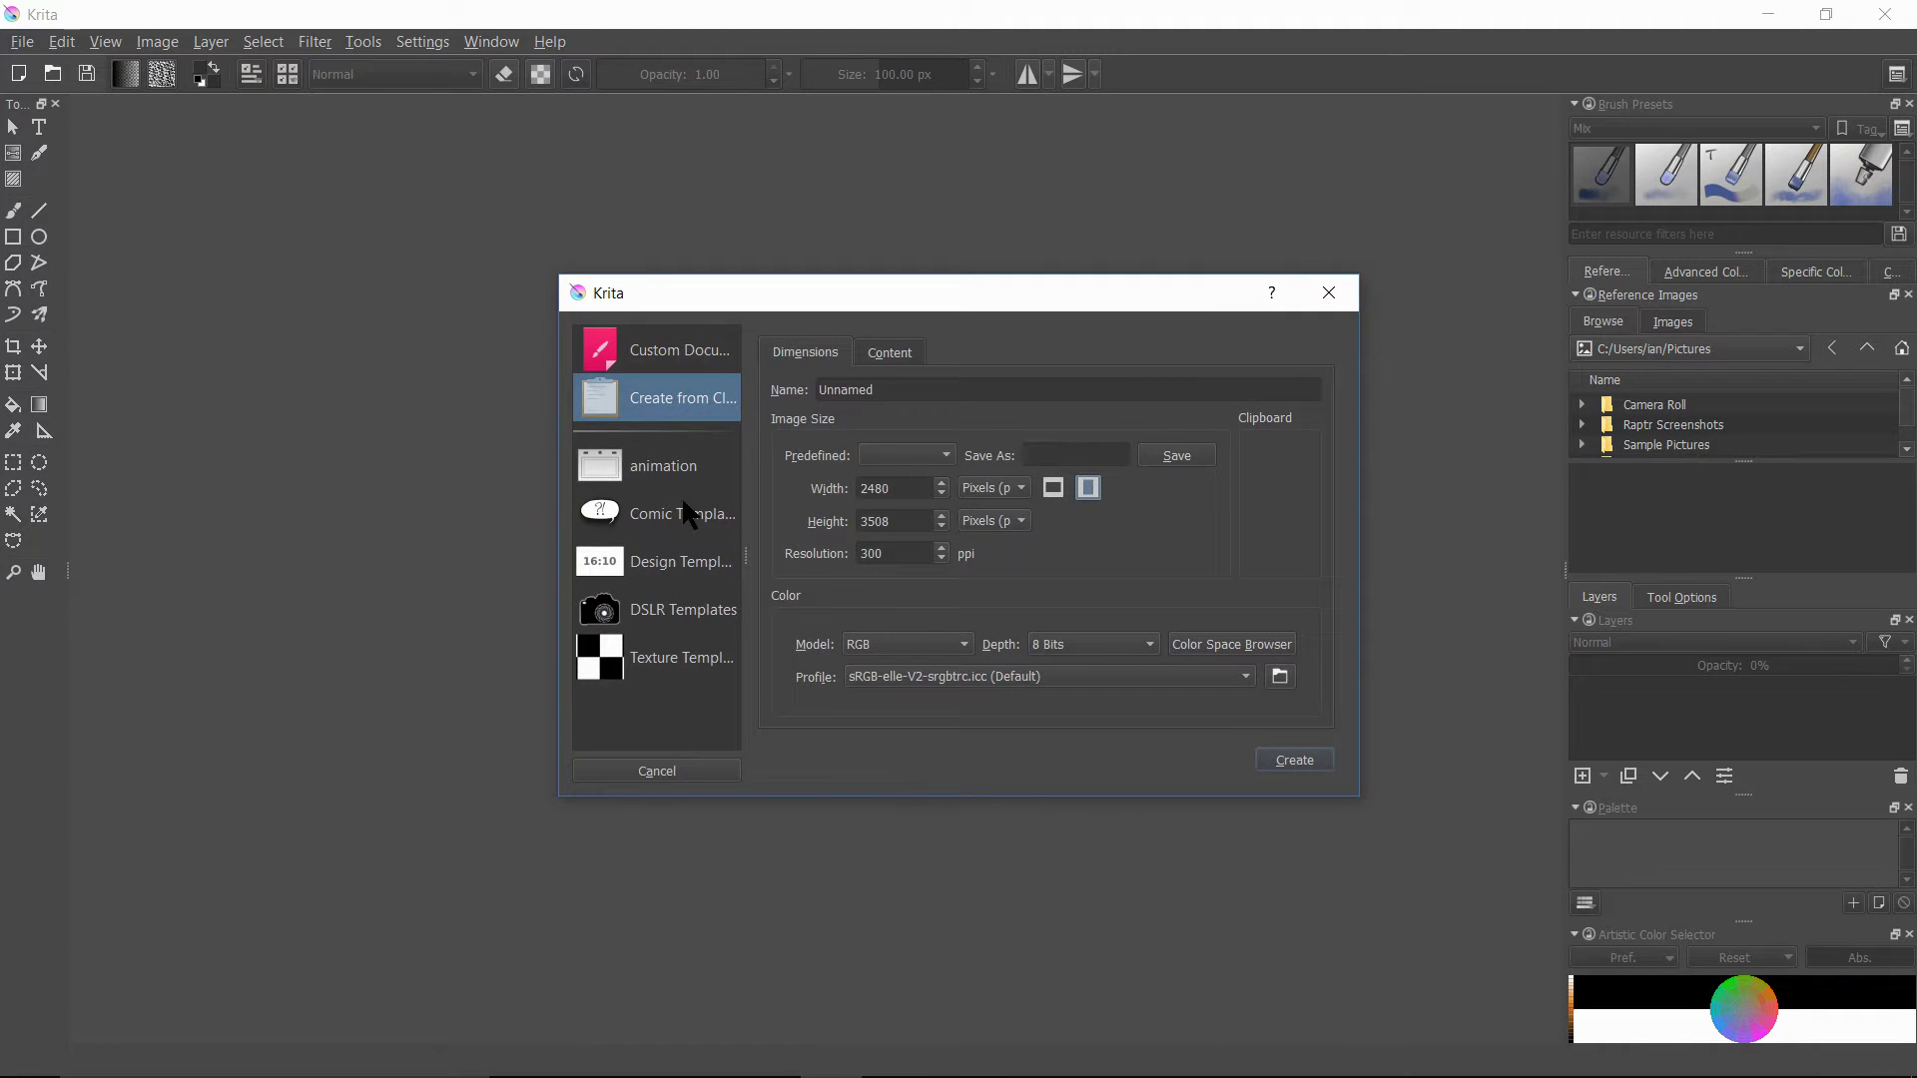
{"action": "left_click", "coordinate": [906, 456]}
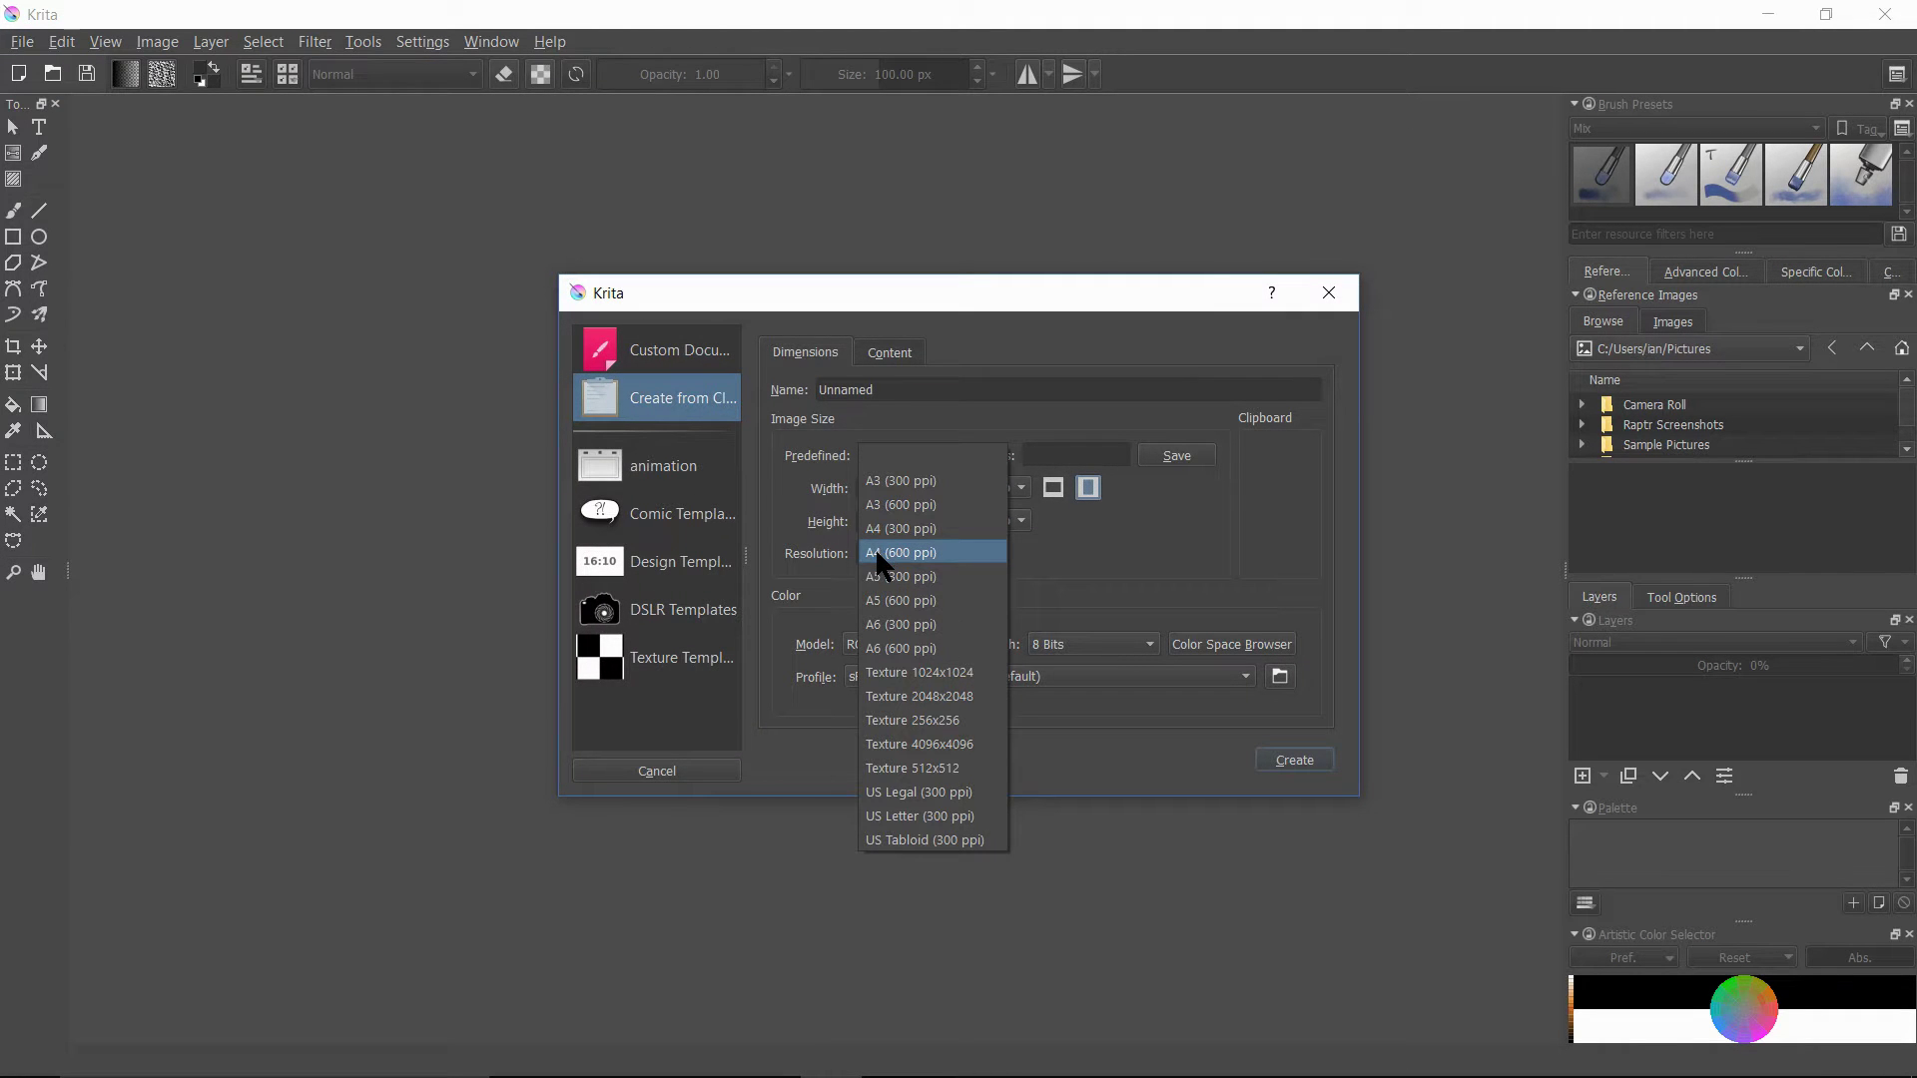
{"action": "left_click", "coordinate": [877, 552]}
{"action": "key", "text": "Return"}
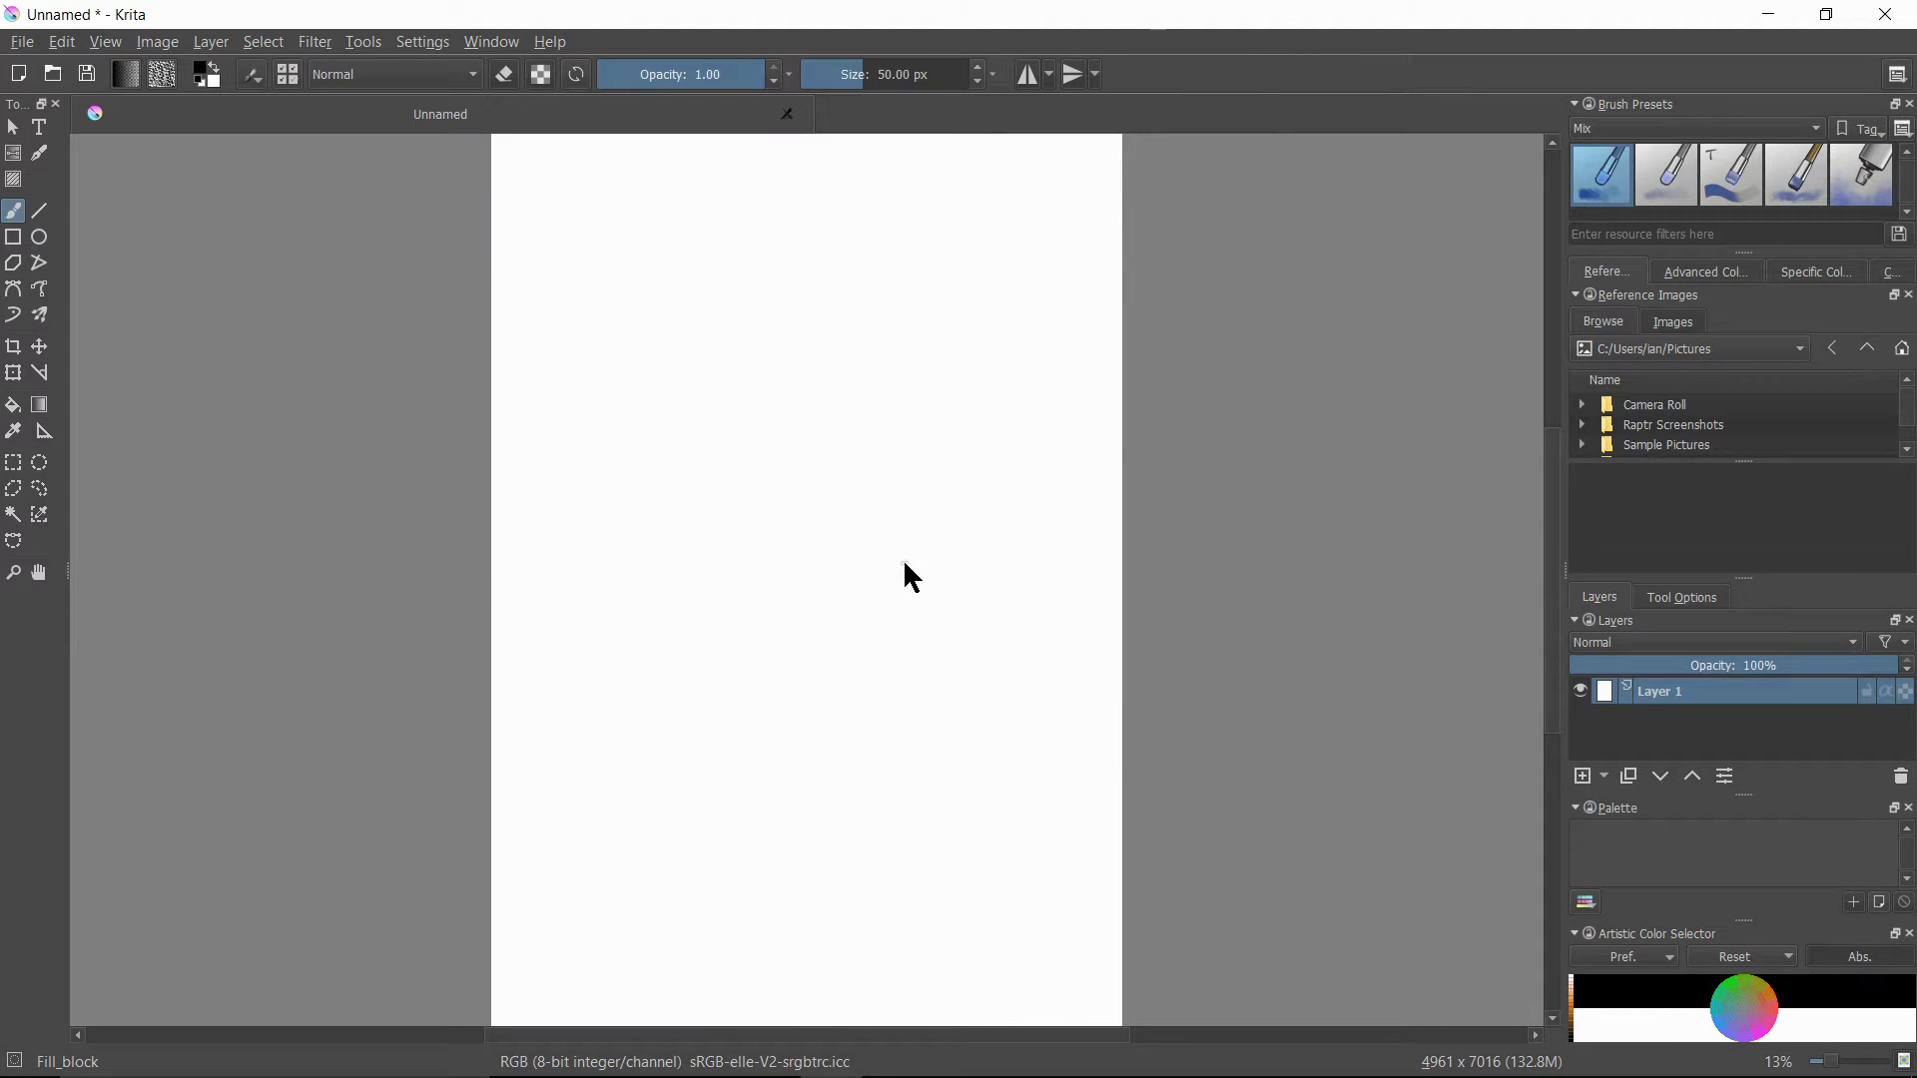
- Browse the Reference Images docker from the home folder into the Desktop folder
{"action": "scroll", "coordinate": [900, 542], "scroll_direction": "down", "scroll_amount": 2}
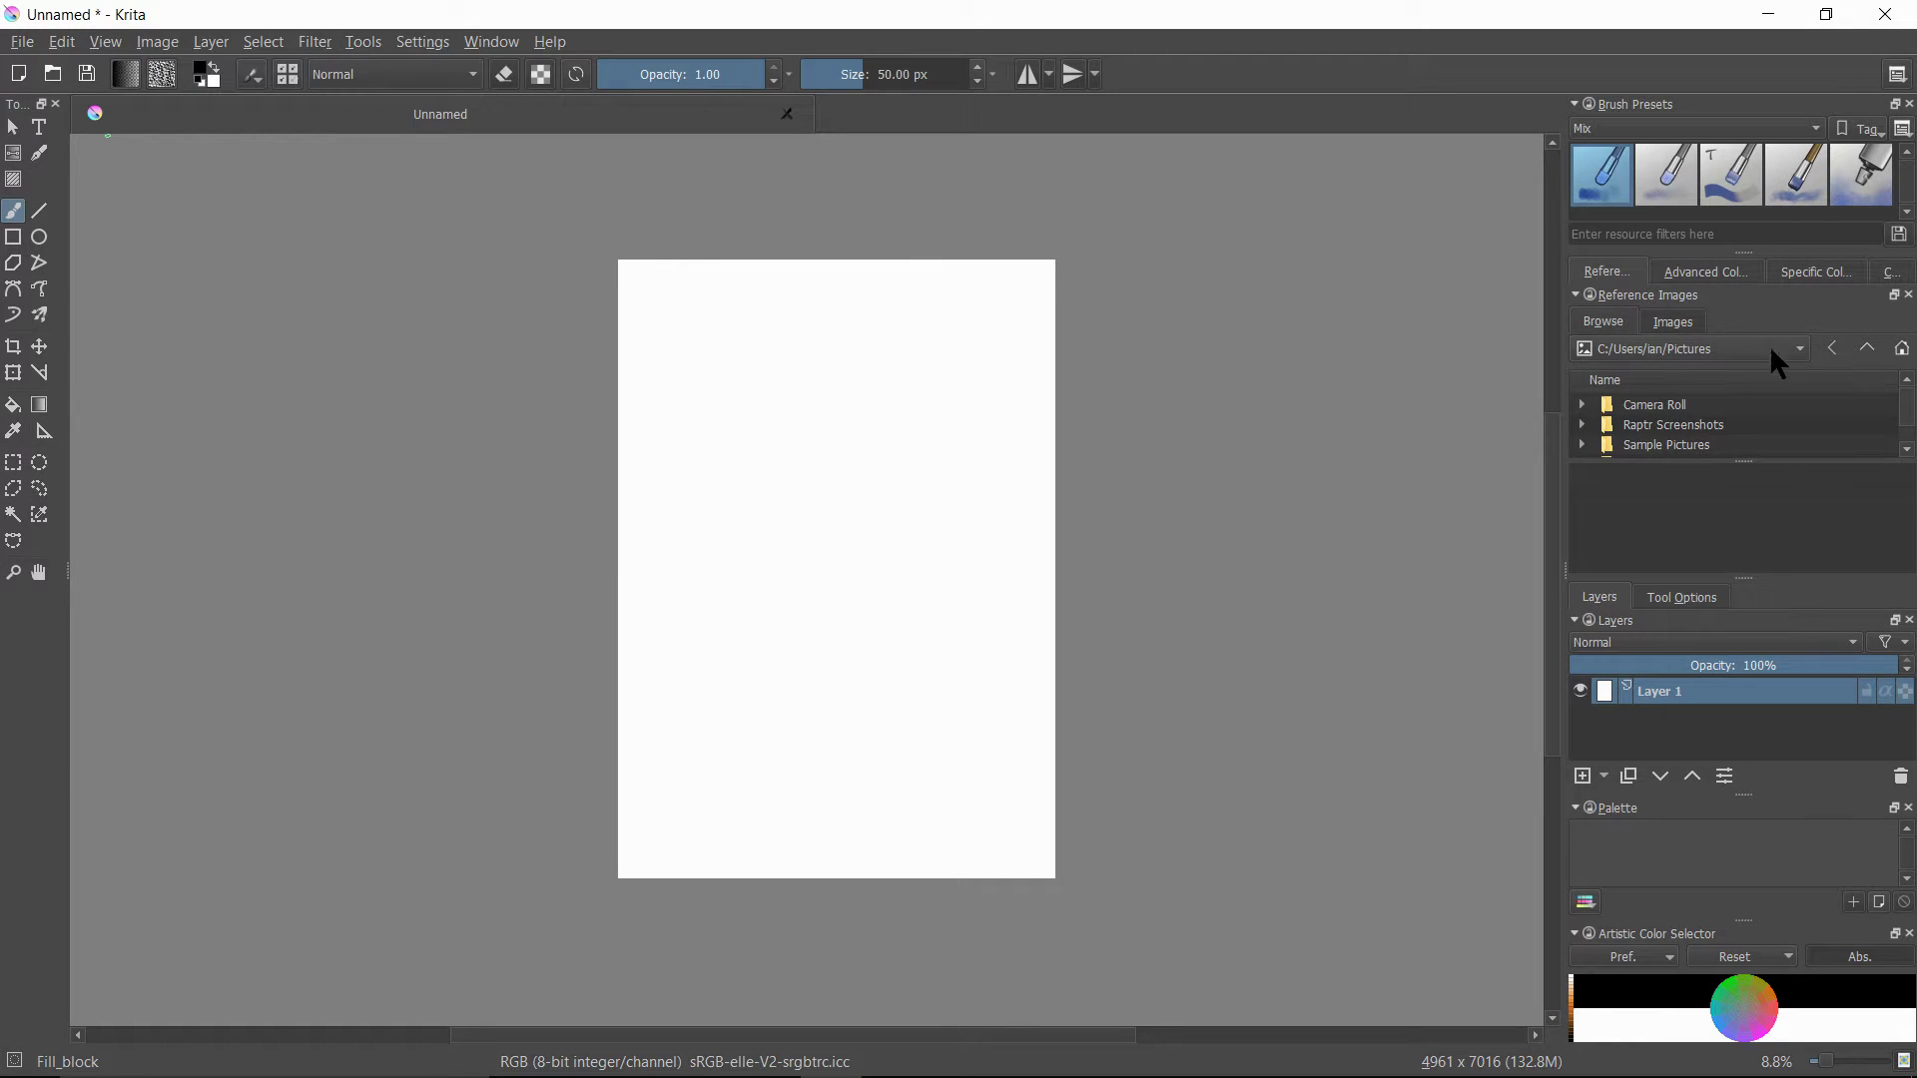
{"action": "left_click", "coordinate": [1800, 347]}
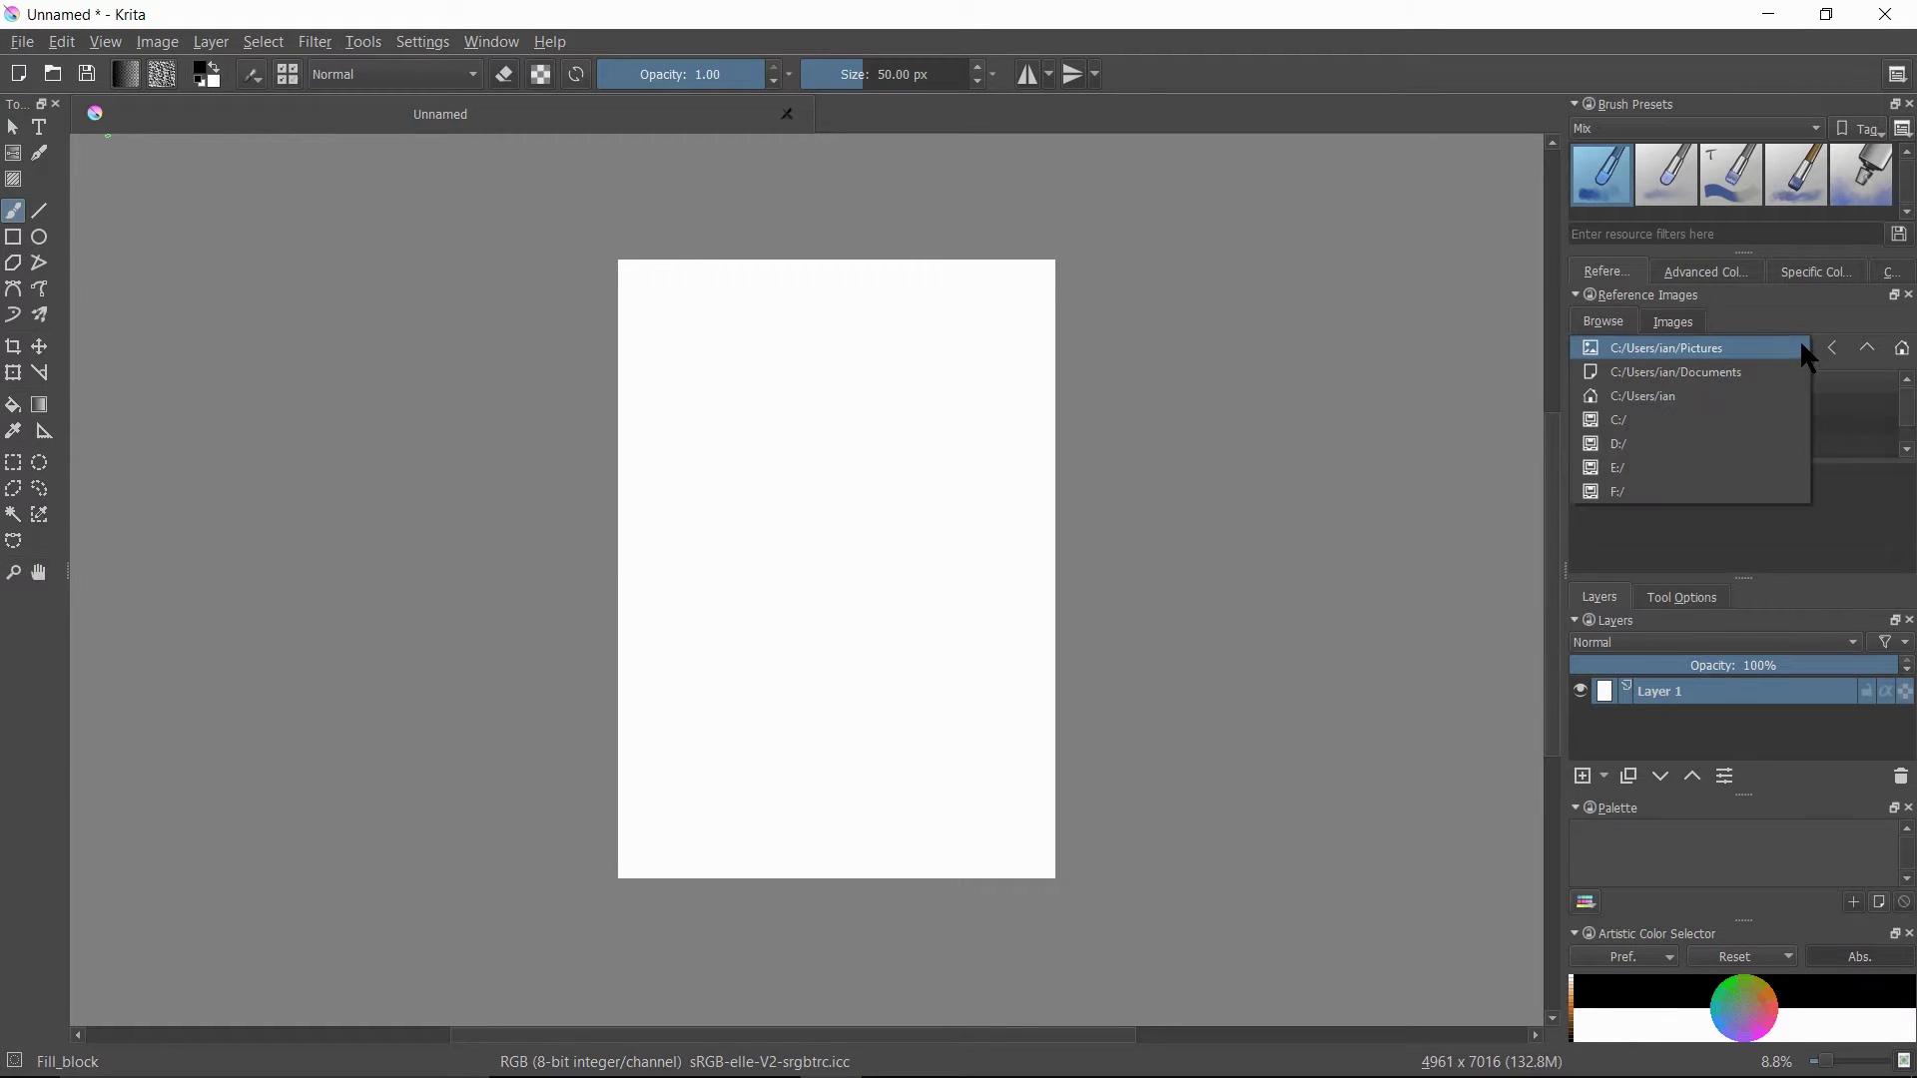
{"action": "left_click", "coordinate": [1678, 410]}
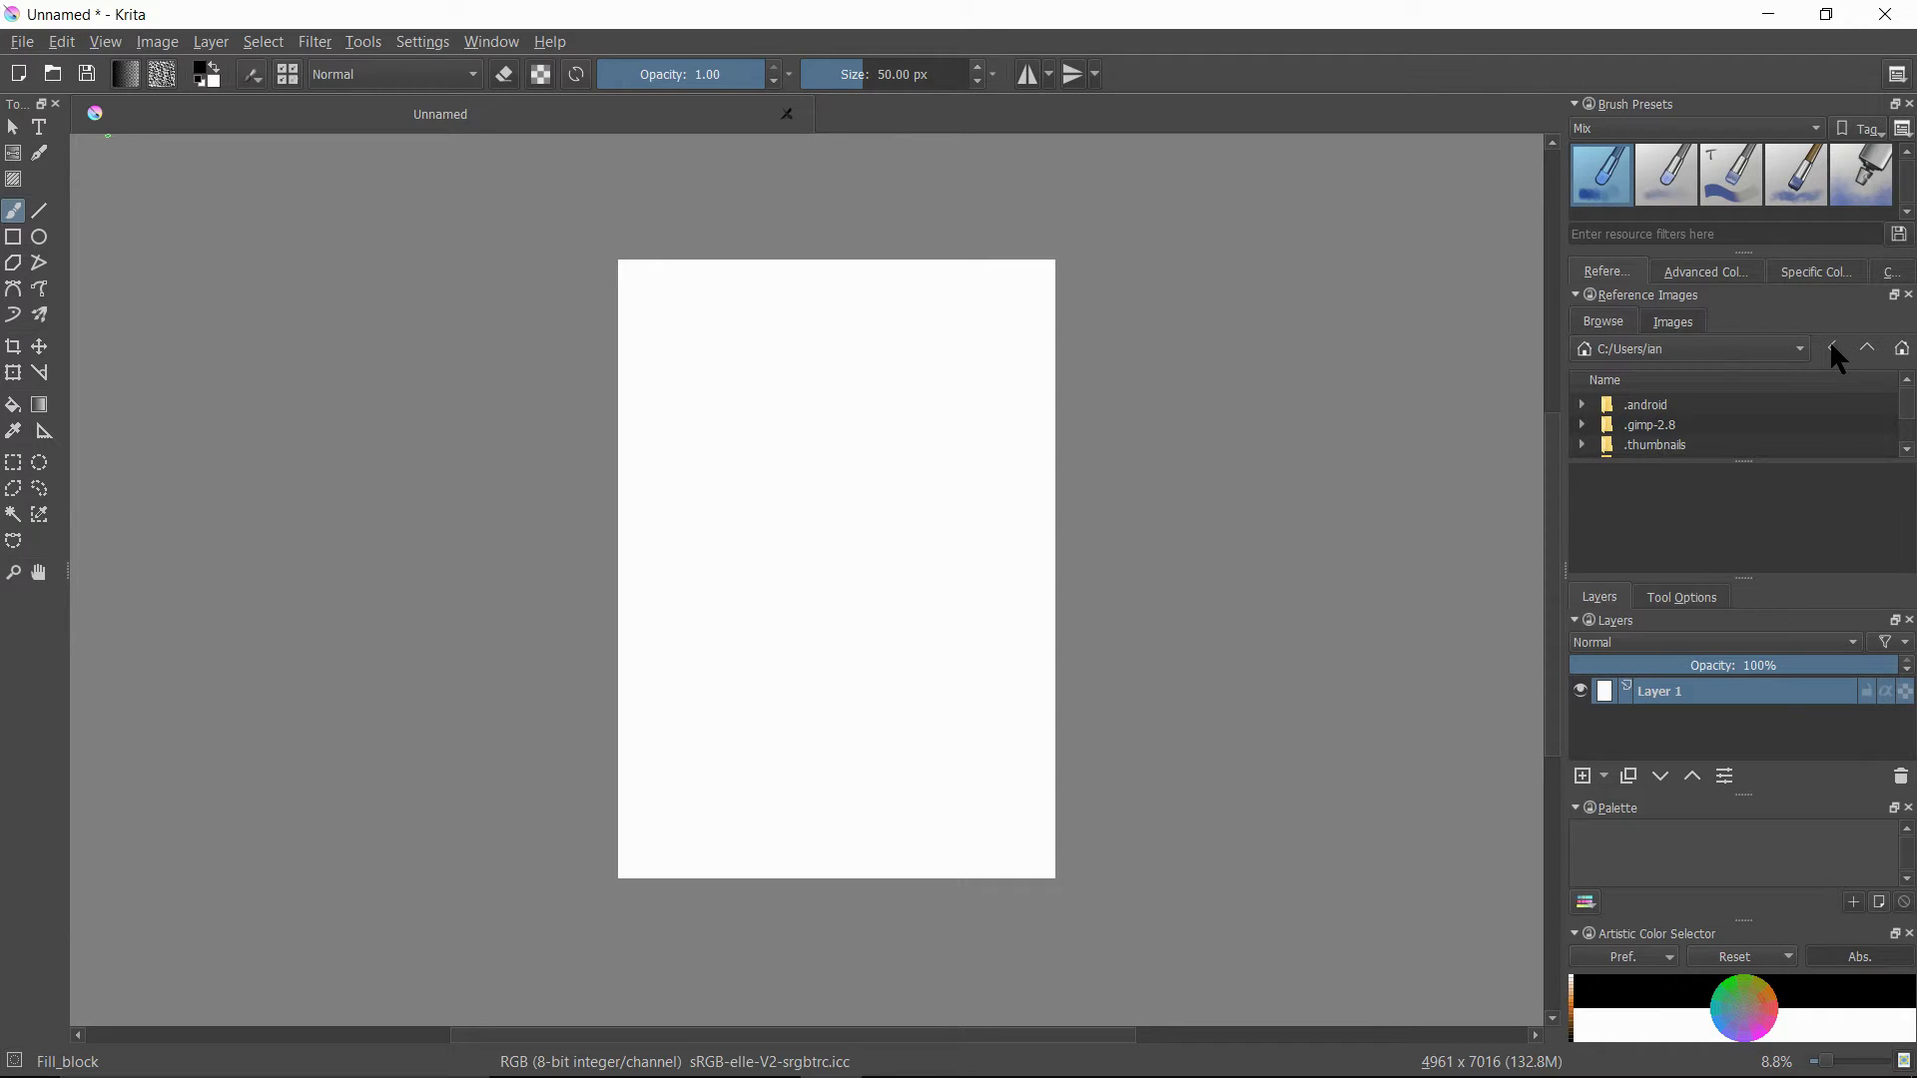
{"action": "scroll", "coordinate": [1912, 415], "scroll_direction": "down", "scroll_amount": 2}
{"action": "scroll", "coordinate": [1911, 420], "scroll_direction": "down", "scroll_amount": 3}
{"action": "left_click_drag", "start_coordinate": [1911, 424], "coordinate": [1912, 415]}
{"action": "left_click", "coordinate": [1611, 430]}
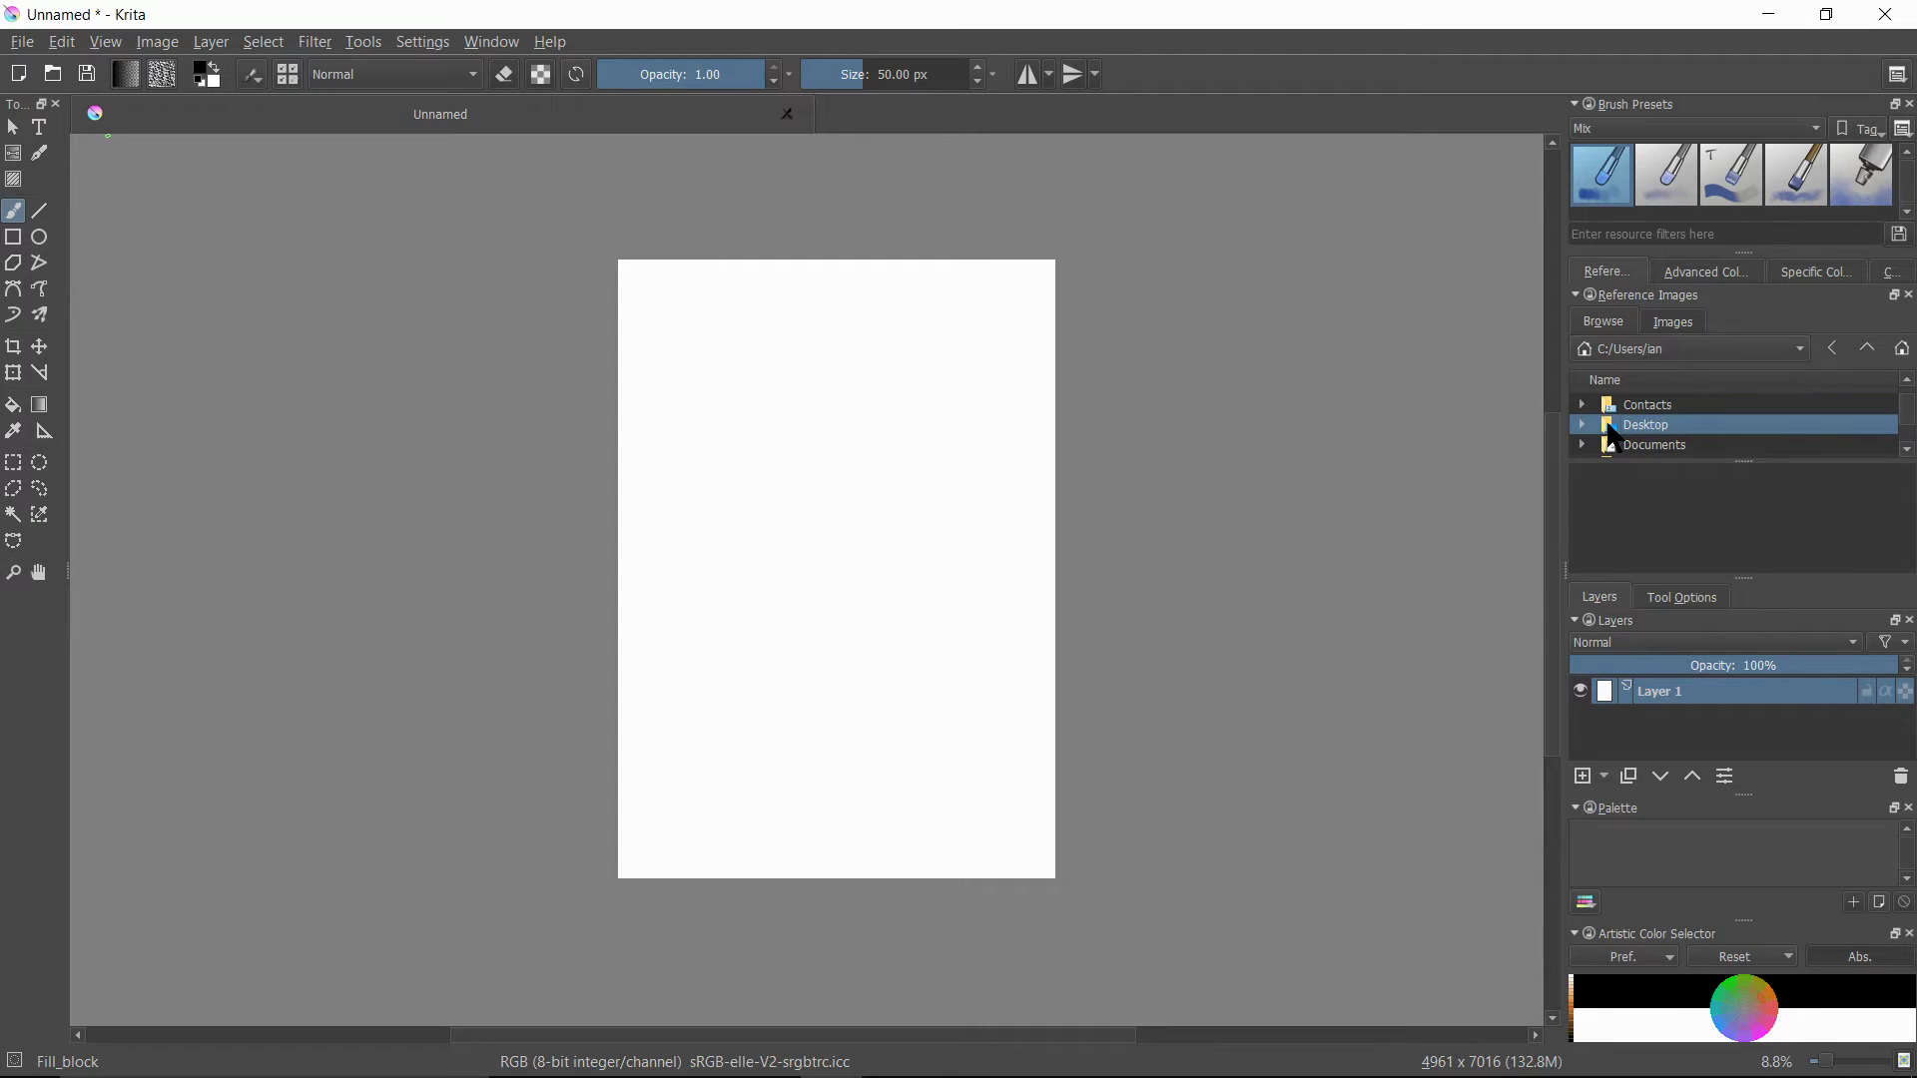
{"action": "double_click", "coordinate": [1608, 425]}
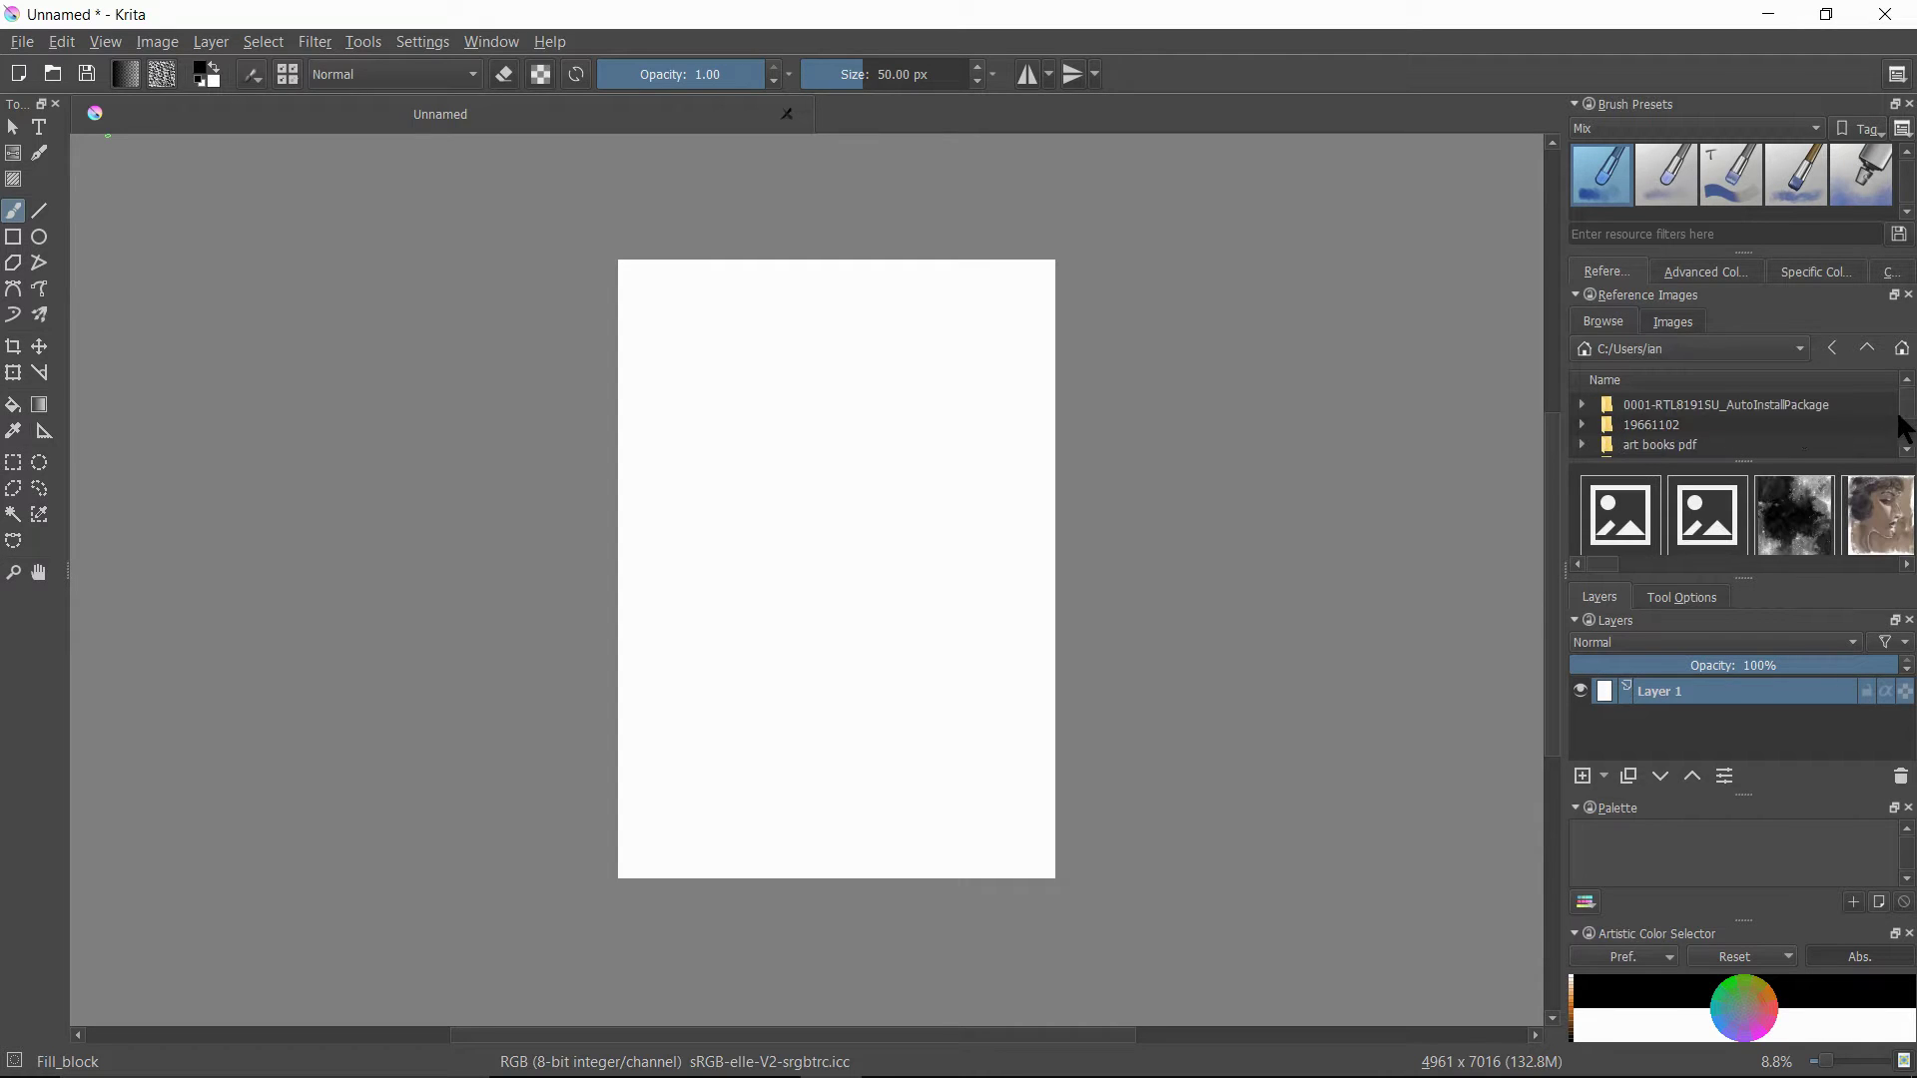
- Scroll through the Desktop thumbnails and load DSC03563b.jpg as the reference image
{"action": "scroll", "coordinate": [1910, 417], "scroll_direction": "down", "scroll_amount": 5}
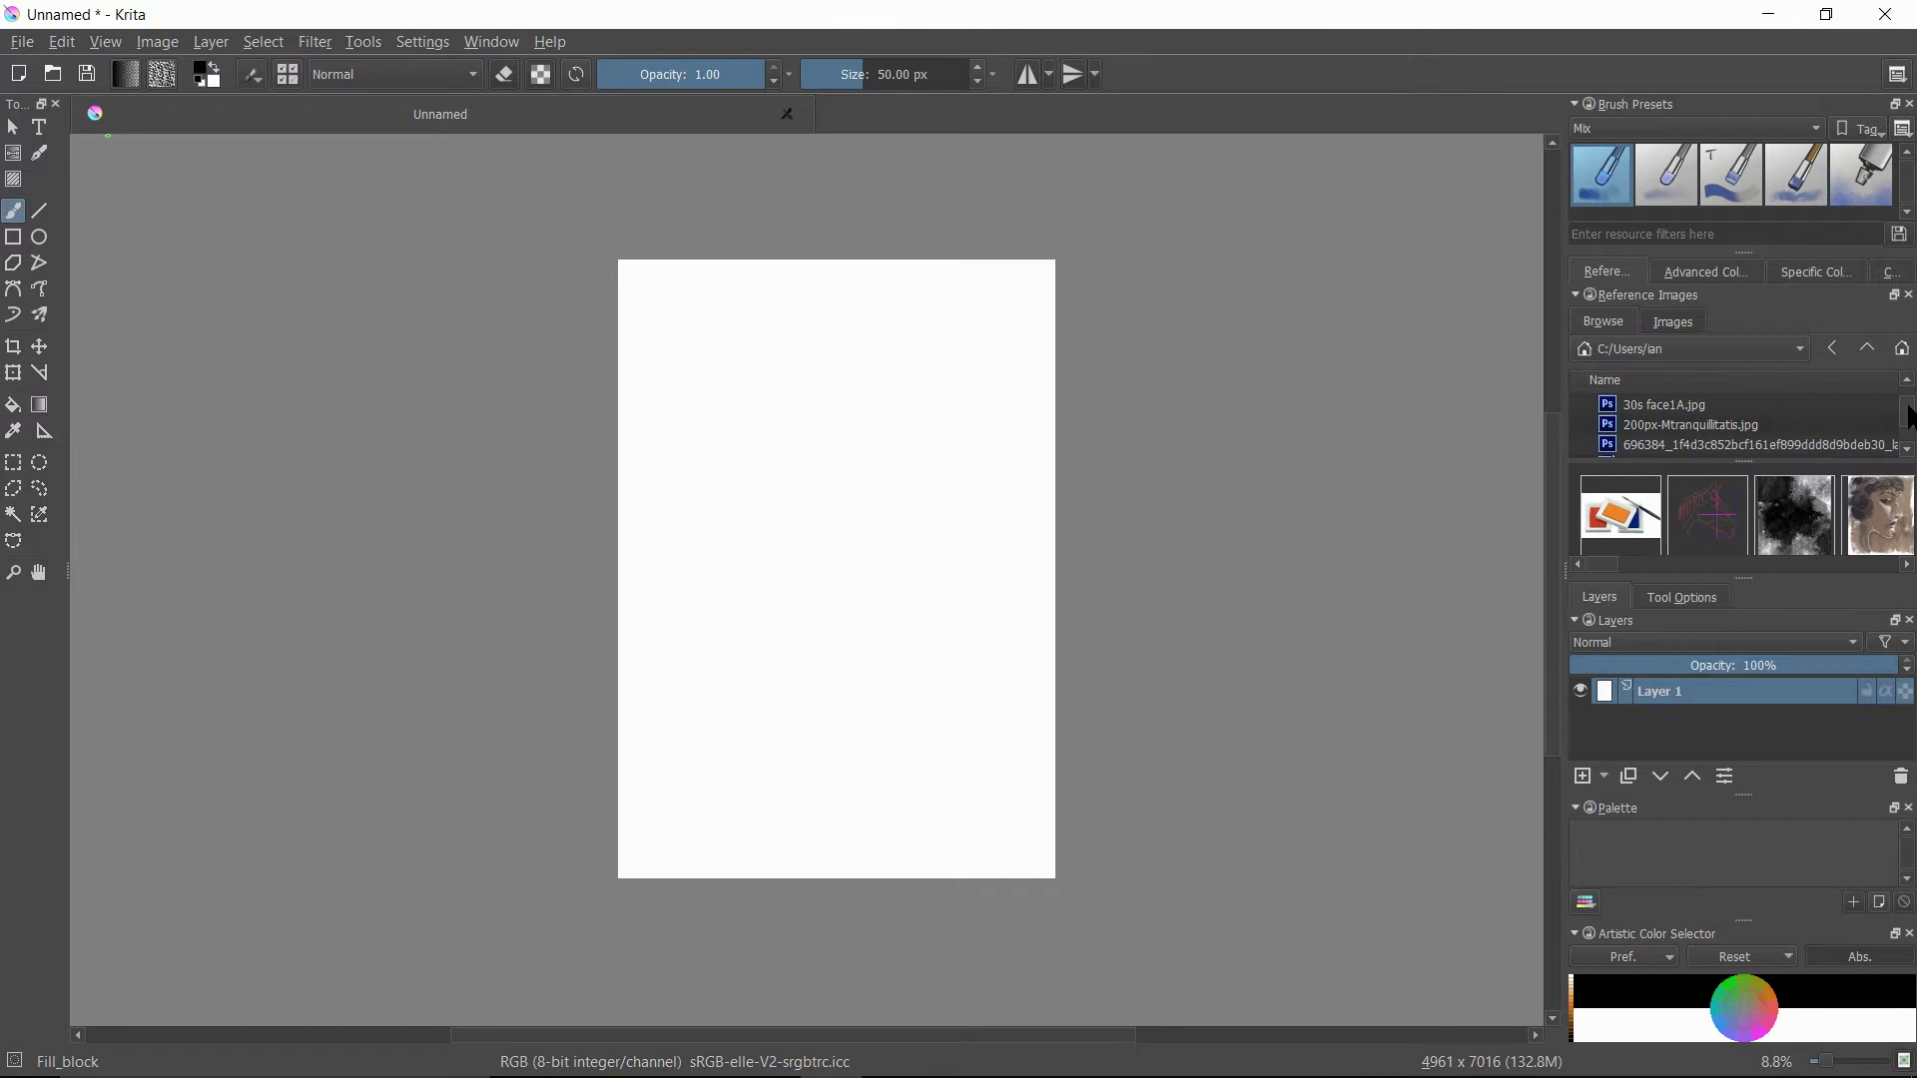
{"action": "scroll", "coordinate": [1910, 417], "scroll_direction": "down", "scroll_amount": 2}
{"action": "scroll", "coordinate": [1909, 417], "scroll_direction": "down", "scroll_amount": 2}
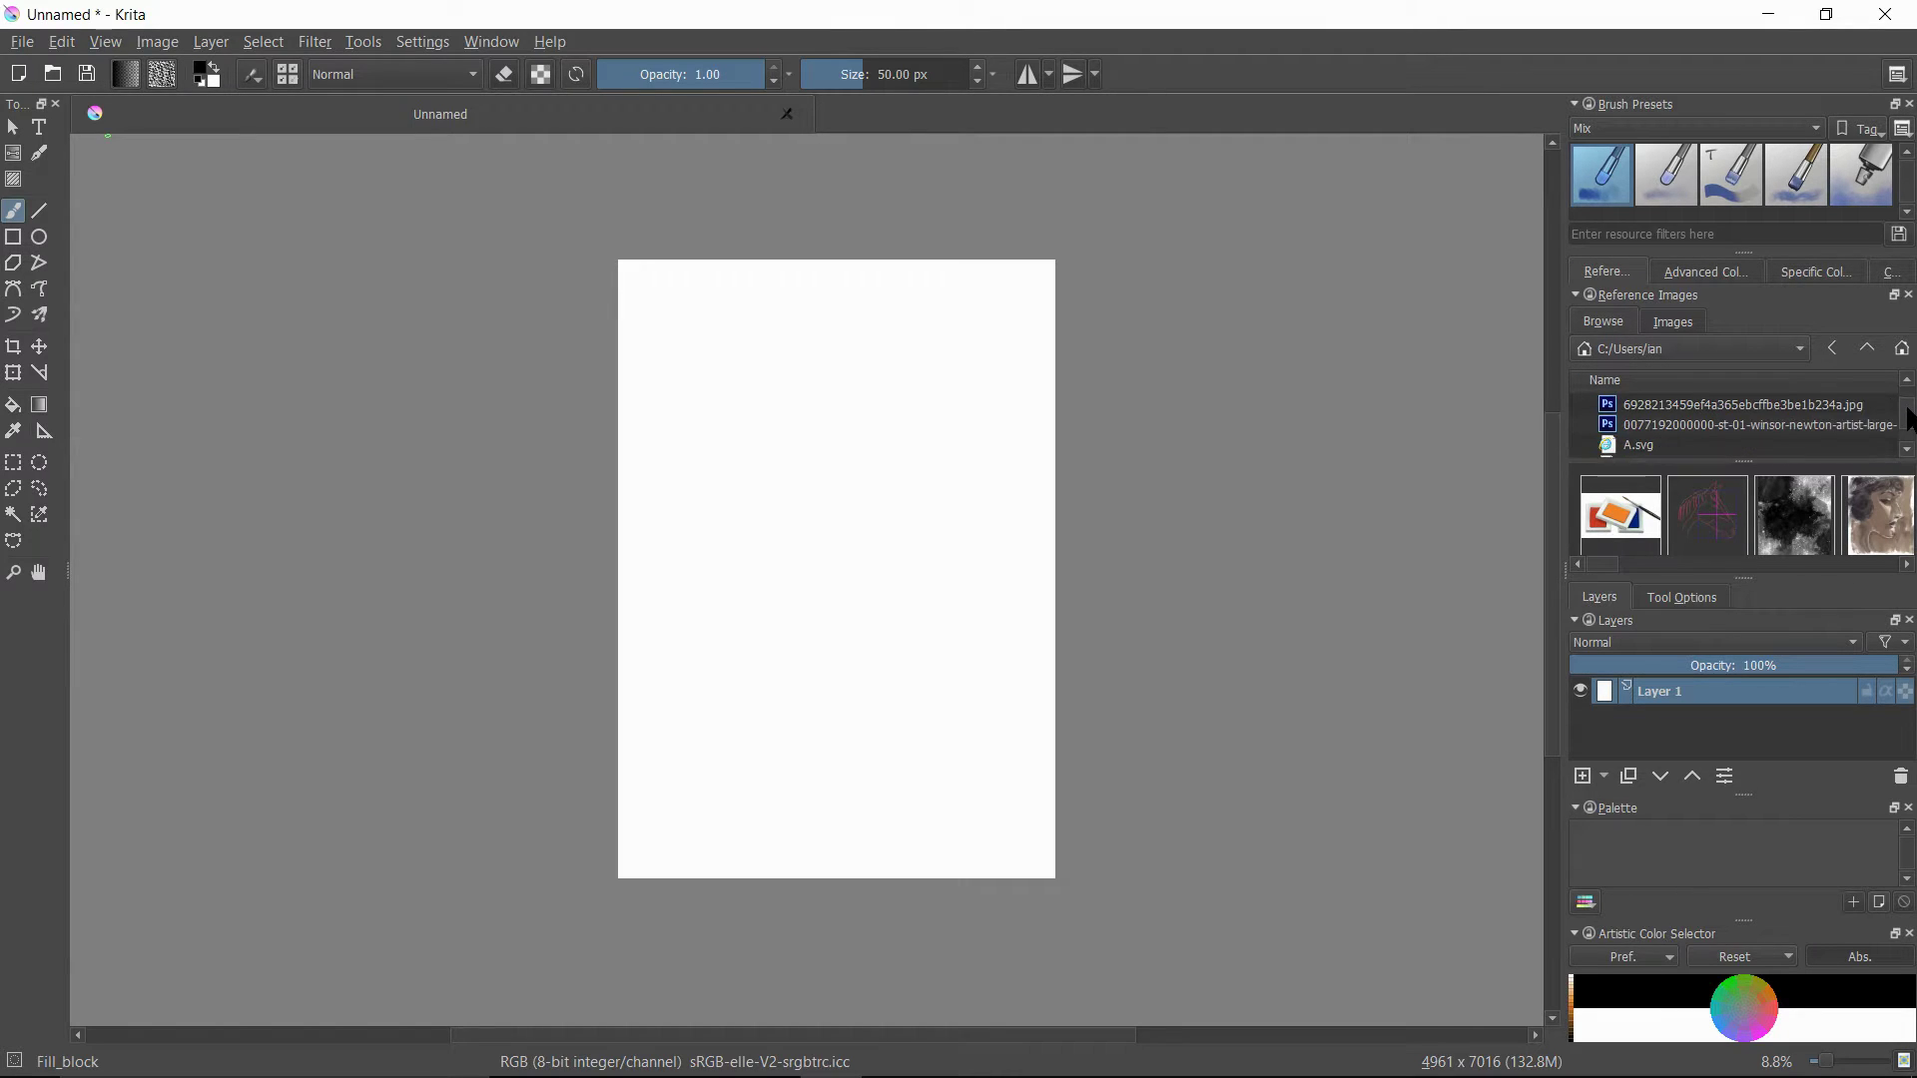
{"action": "left_click", "coordinate": [1907, 565]}
{"action": "left_click", "coordinate": [1907, 566]}
{"action": "left_click", "coordinate": [1907, 565]}
{"action": "left_click", "coordinate": [1907, 565]}
{"action": "left_click", "coordinate": [1907, 565]}
{"action": "left_click", "coordinate": [1908, 565]}
{"action": "left_click", "coordinate": [1907, 565]}
{"action": "left_click", "coordinate": [1907, 565]}
{"action": "left_click", "coordinate": [1908, 565]}
{"action": "left_click", "coordinate": [1907, 565]}
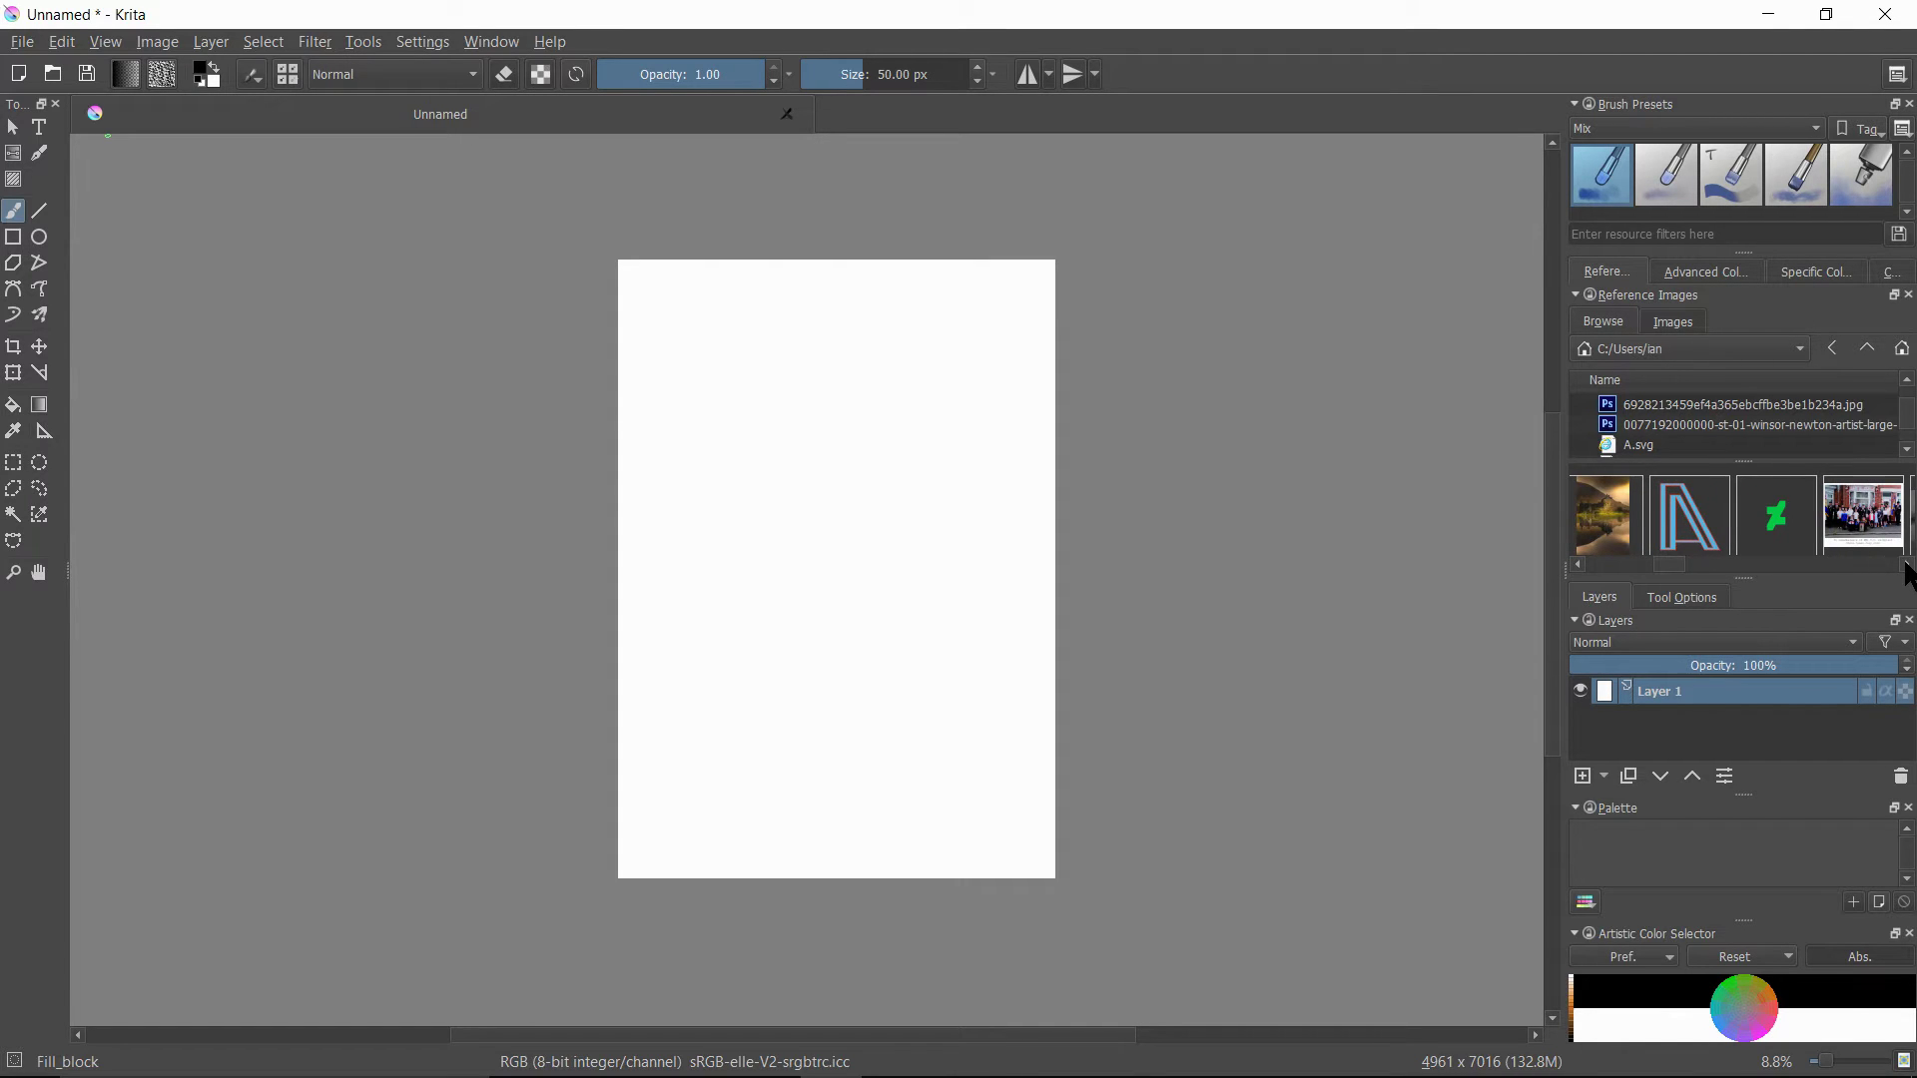
{"action": "left_click", "coordinate": [1907, 566]}
{"action": "left_click", "coordinate": [1907, 565]}
{"action": "left_click", "coordinate": [1907, 565]}
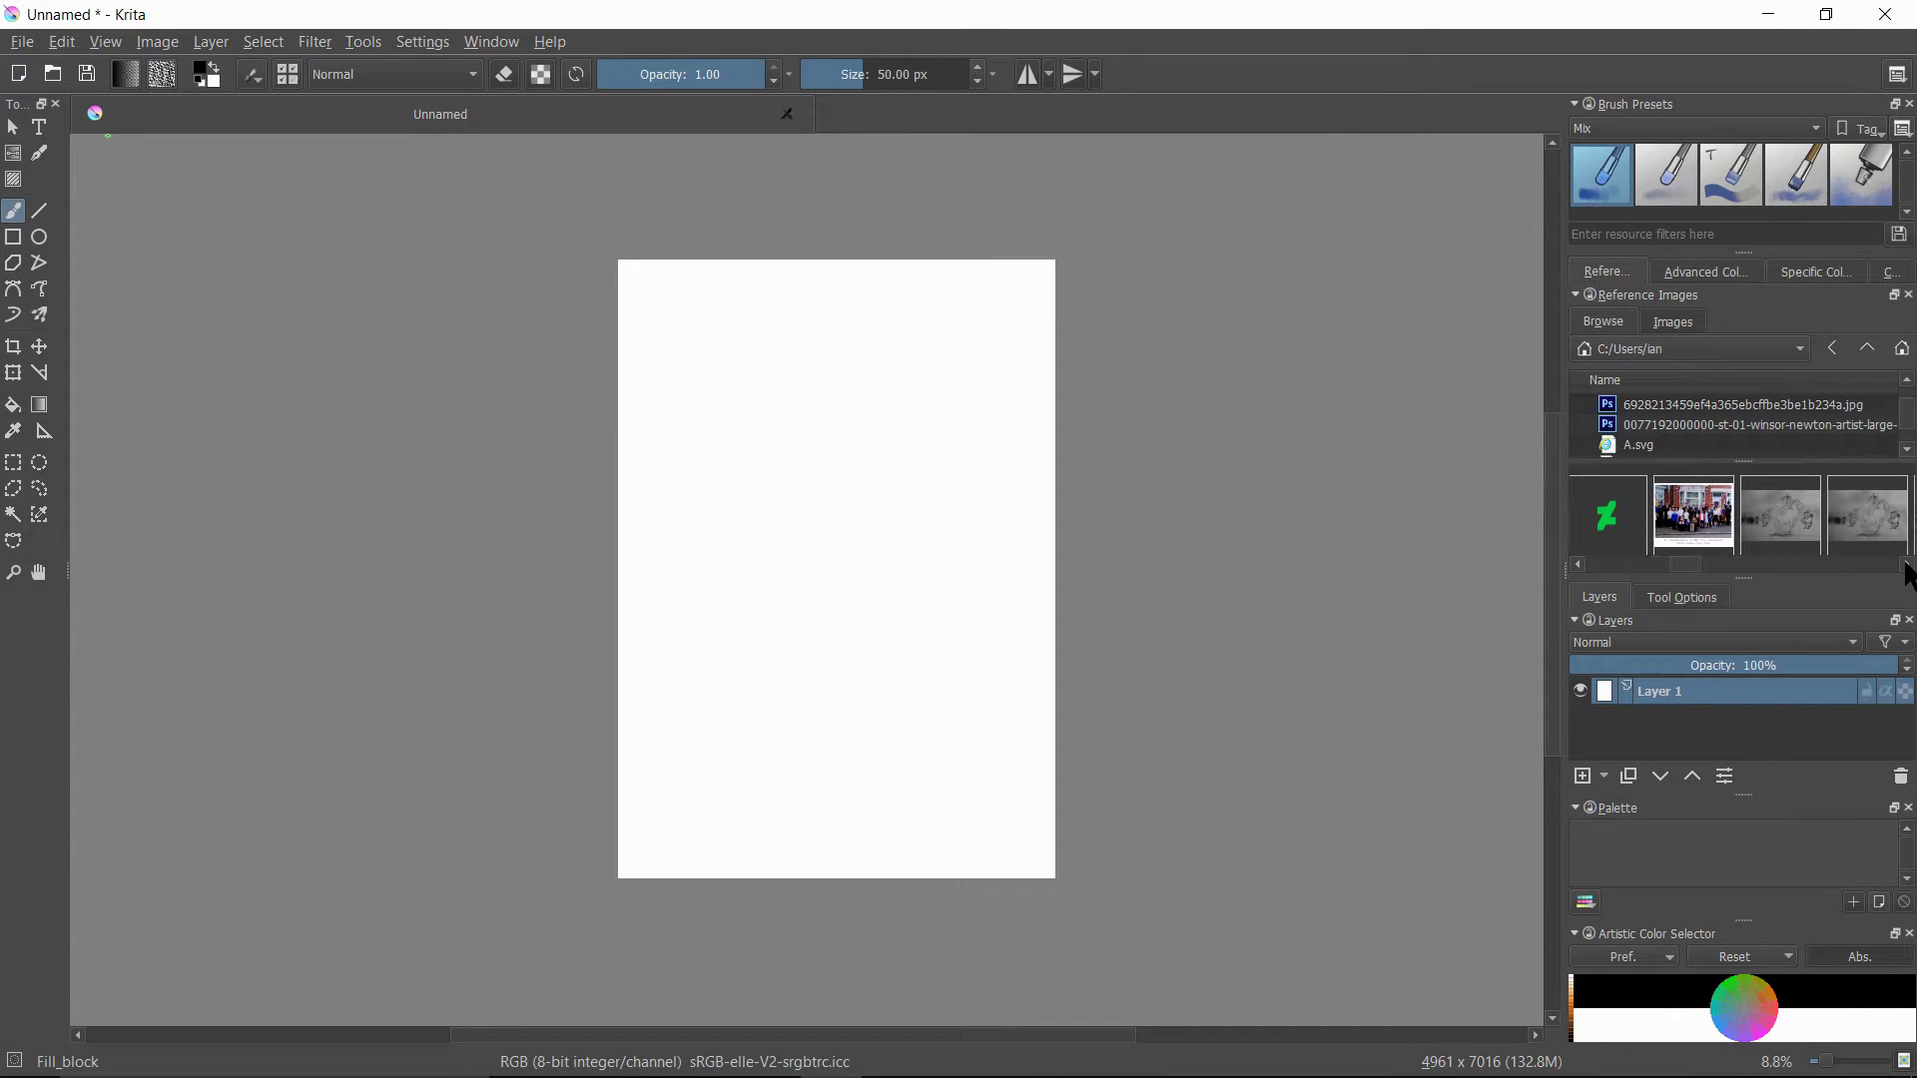
{"action": "left_click", "coordinate": [1907, 565]}
{"action": "left_click", "coordinate": [1907, 565]}
{"action": "left_click", "coordinate": [1908, 566]}
{"action": "left_click", "coordinate": [1907, 565]}
{"action": "left_click", "coordinate": [1907, 565]}
{"action": "left_click", "coordinate": [1907, 565]}
{"action": "left_click", "coordinate": [1907, 565]}
{"action": "left_click", "coordinate": [1908, 565]}
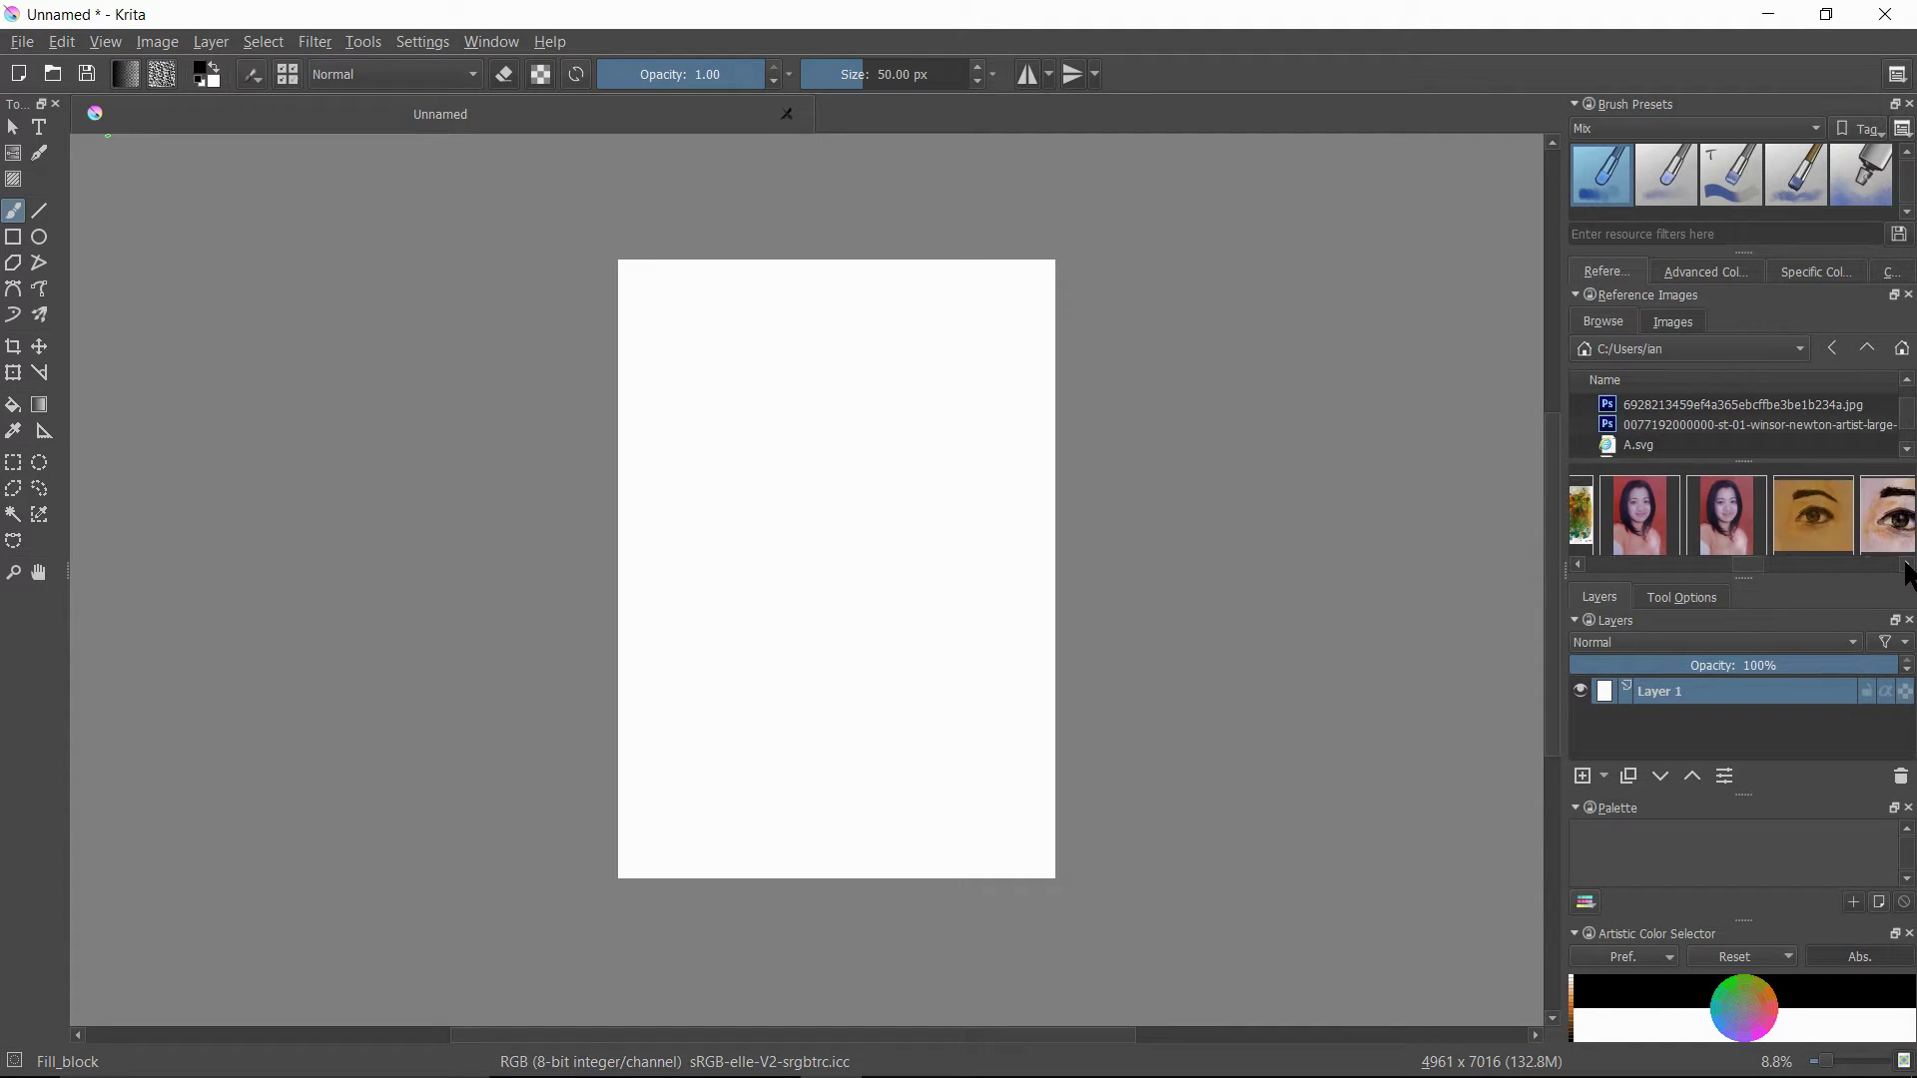
{"action": "double_click", "coordinate": [1727, 505]}
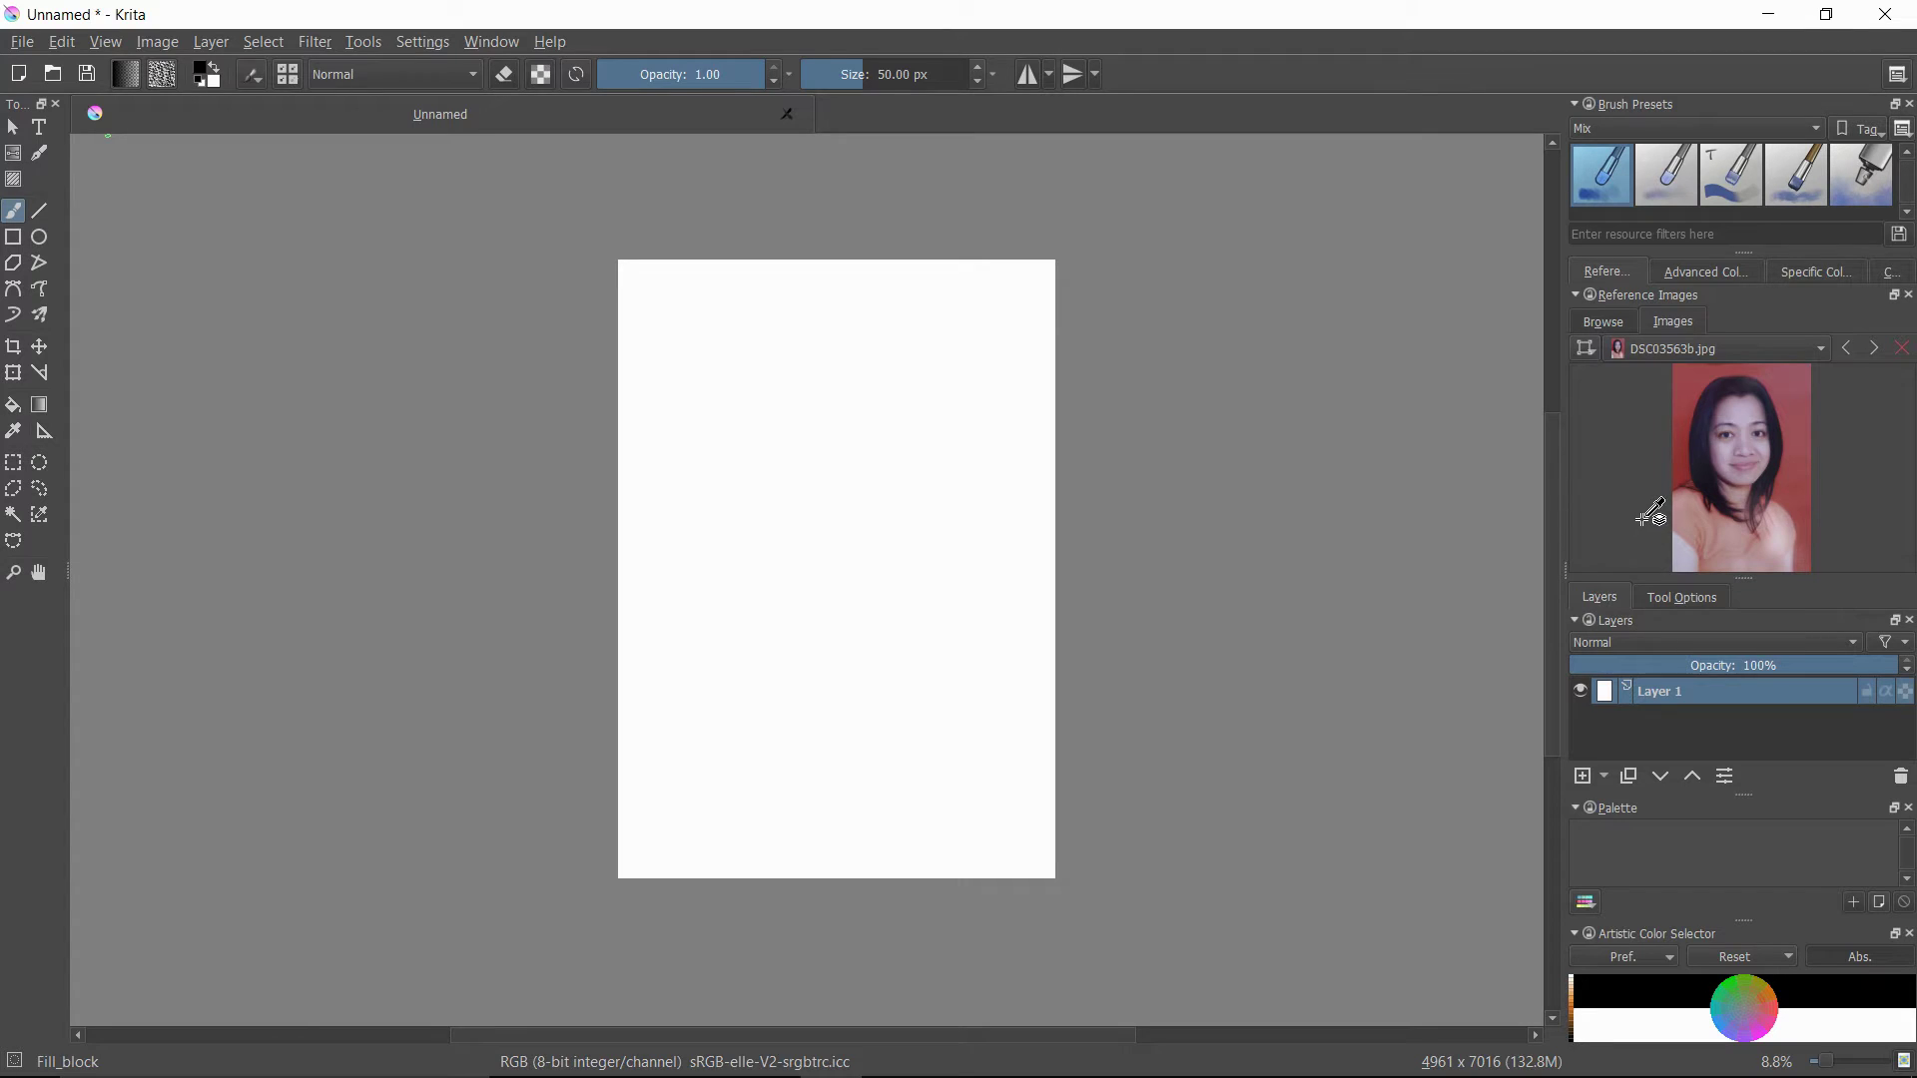
- Import DSC03563b.jpg as a new paint layer above Layer 1
{"action": "left_click", "coordinate": [158, 43]}
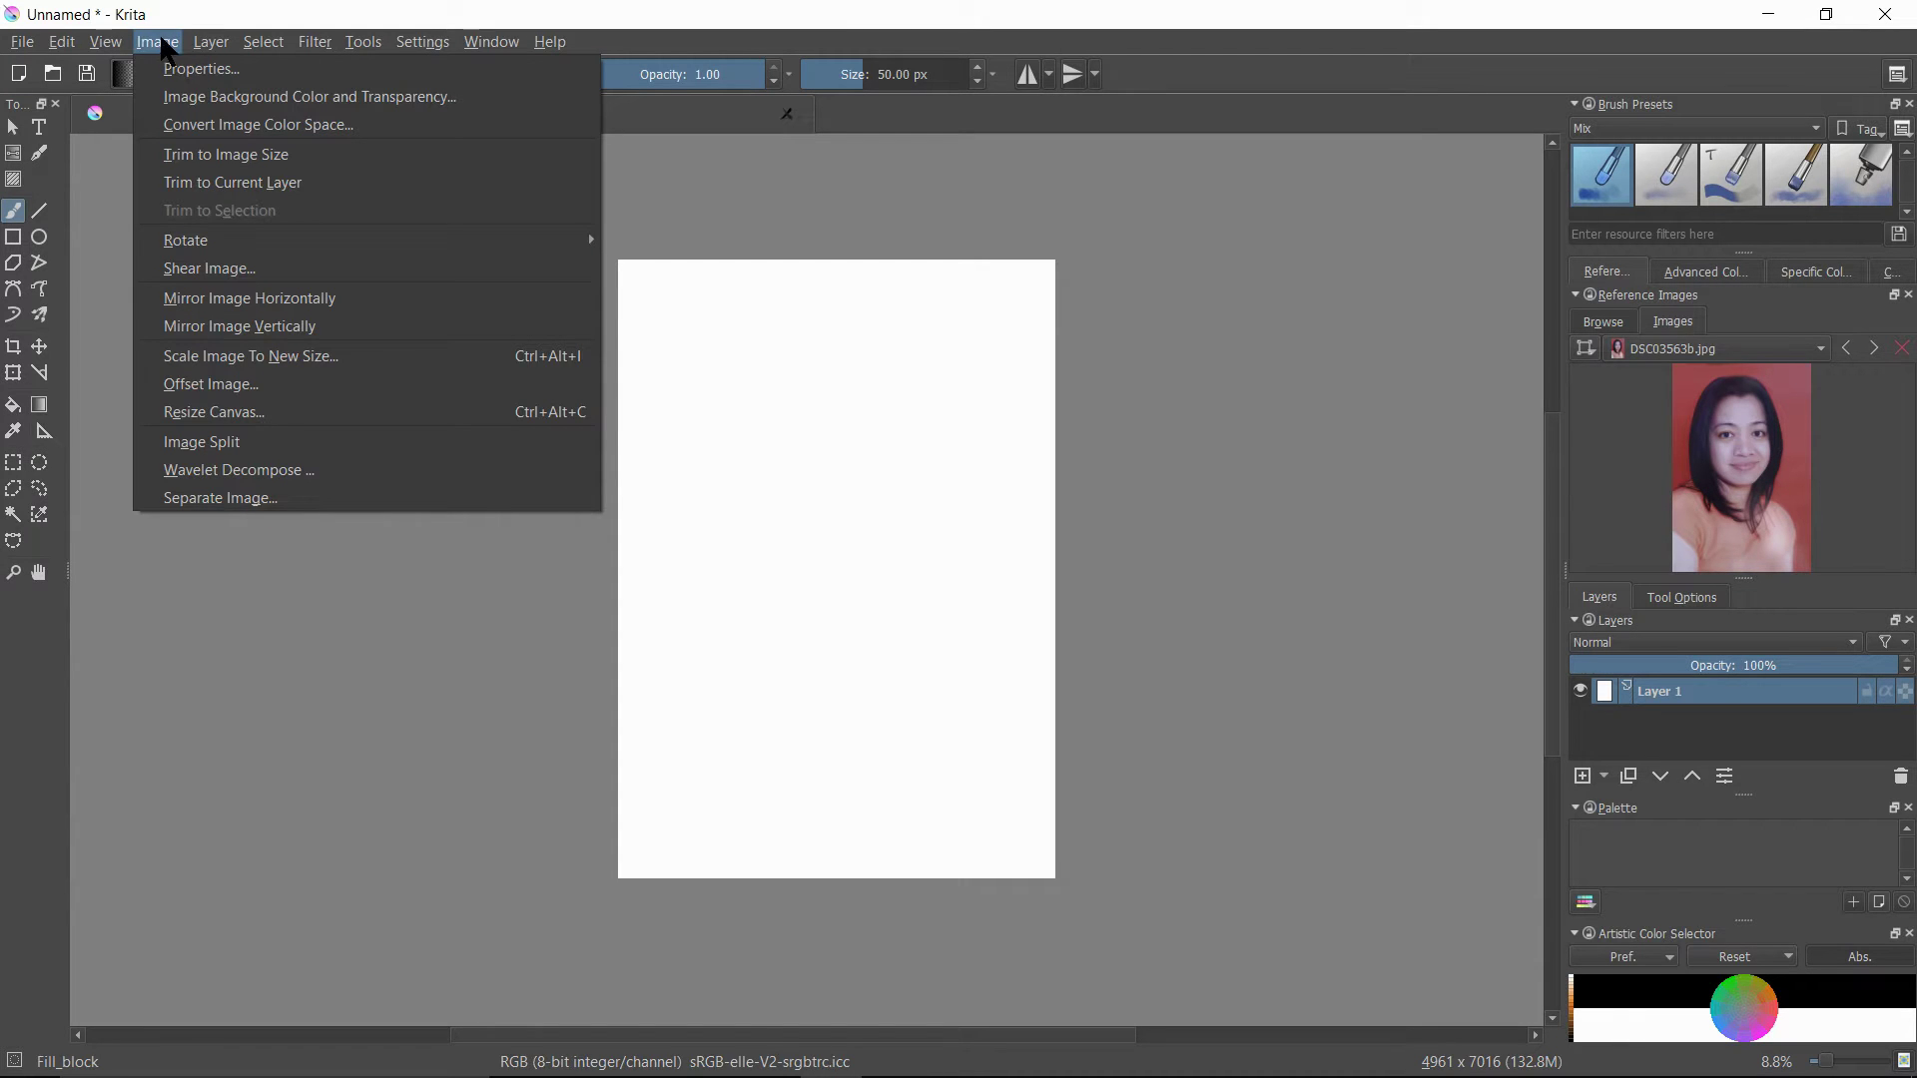
{"action": "mouse_move", "coordinate": [211, 48]}
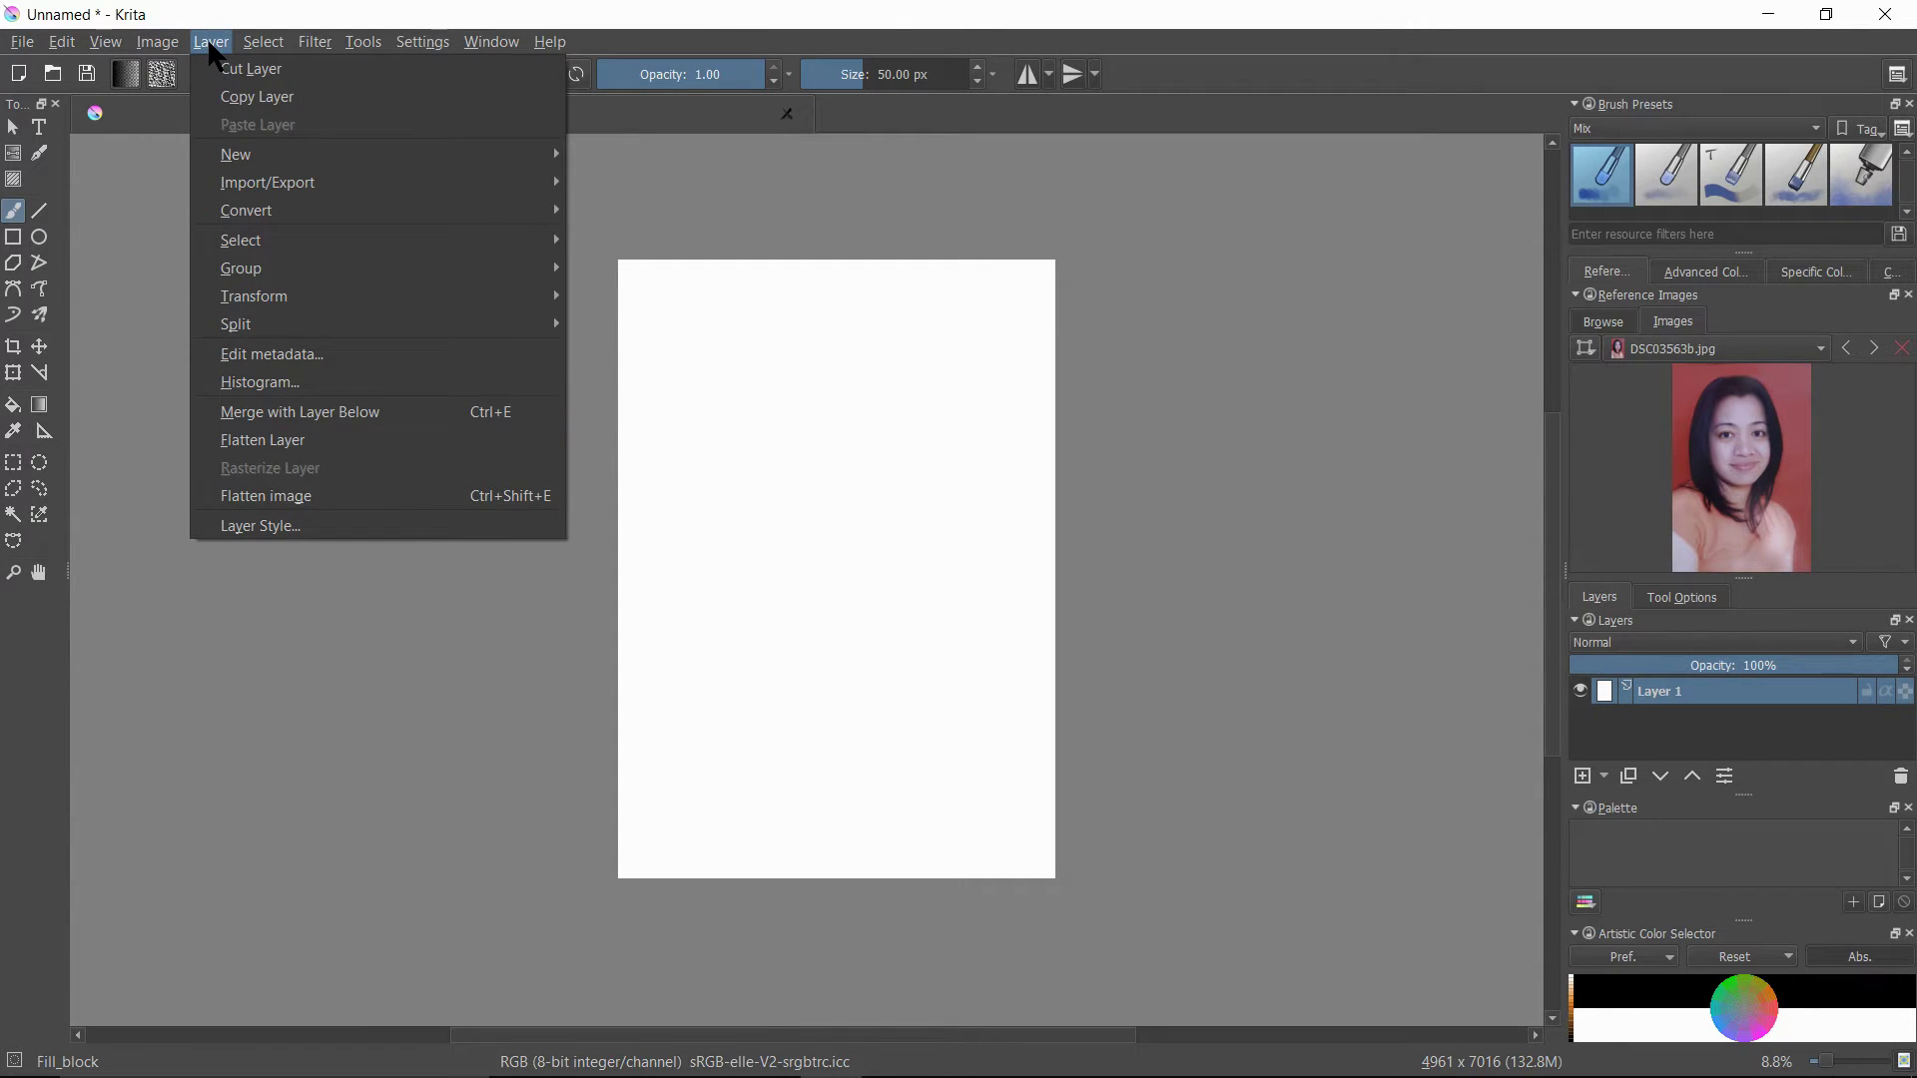
{"action": "mouse_move", "coordinate": [268, 190]}
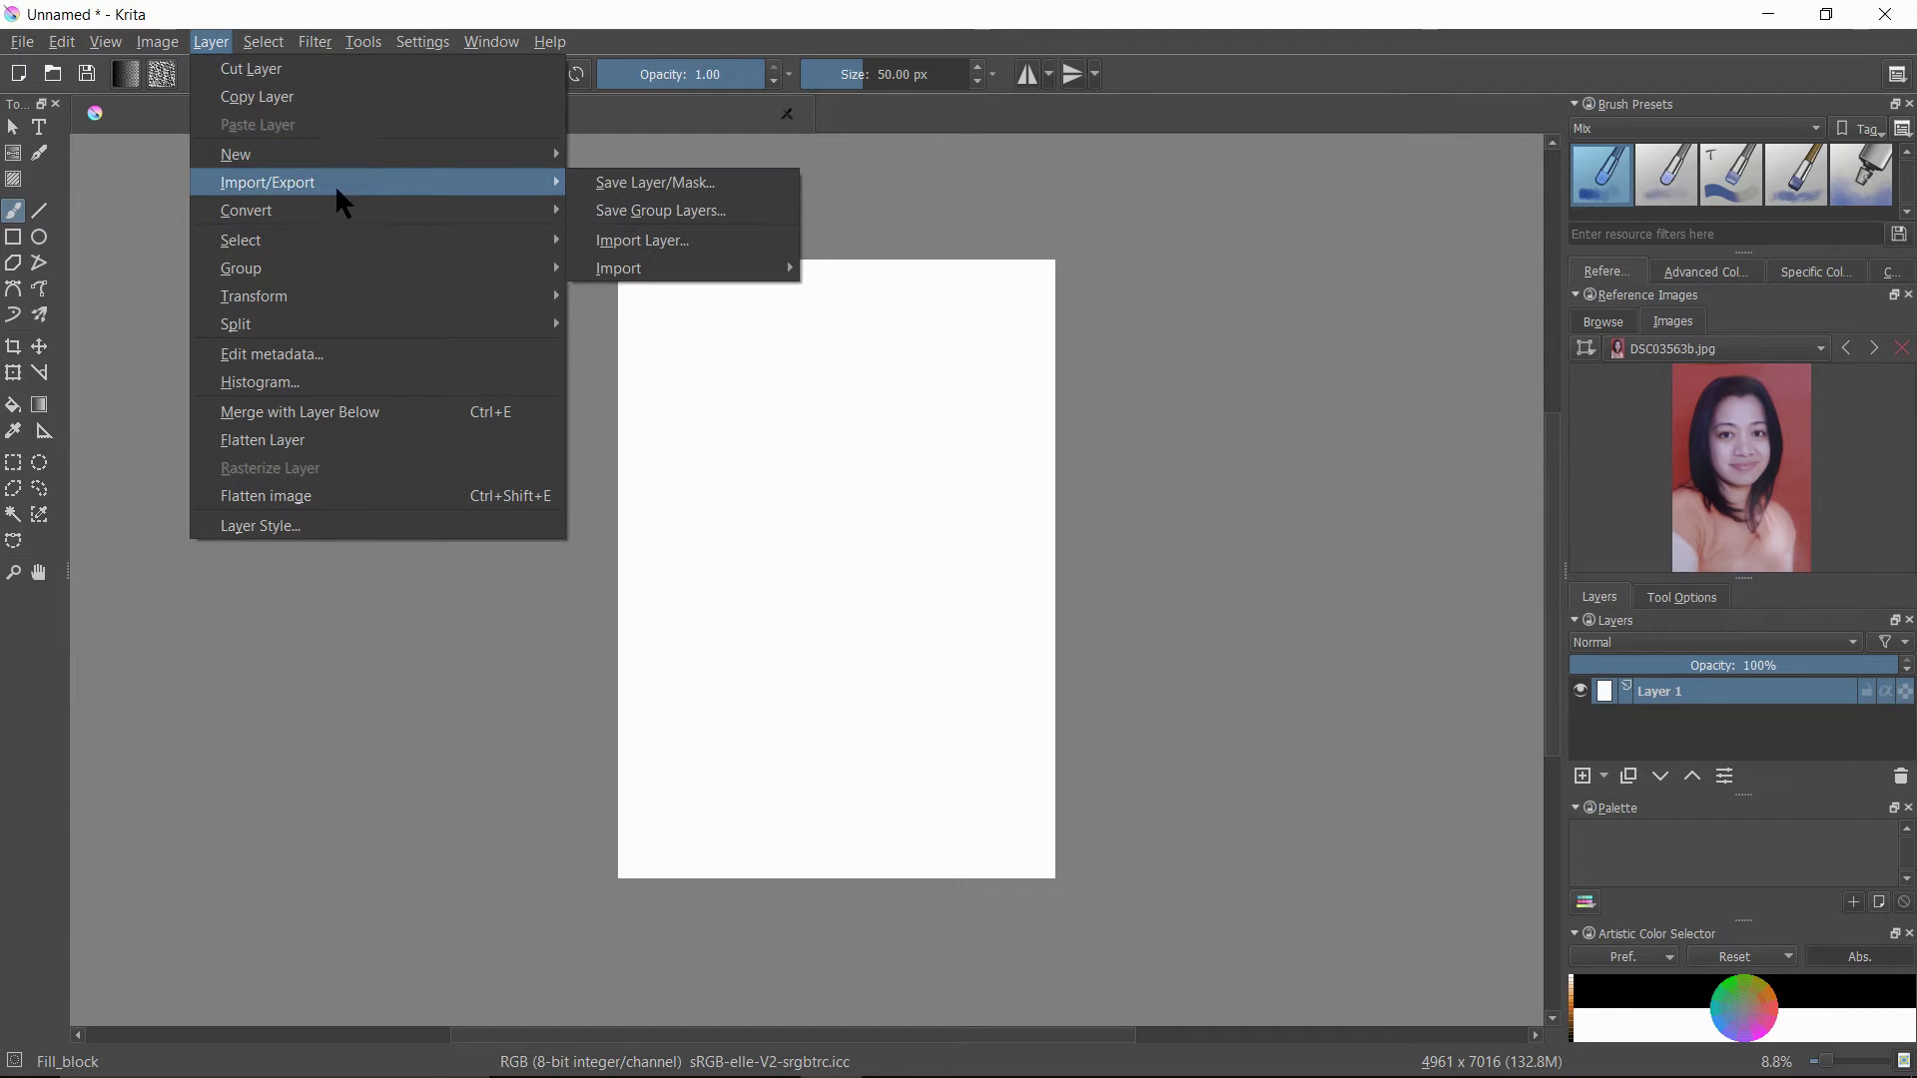
{"action": "mouse_move", "coordinate": [654, 282]}
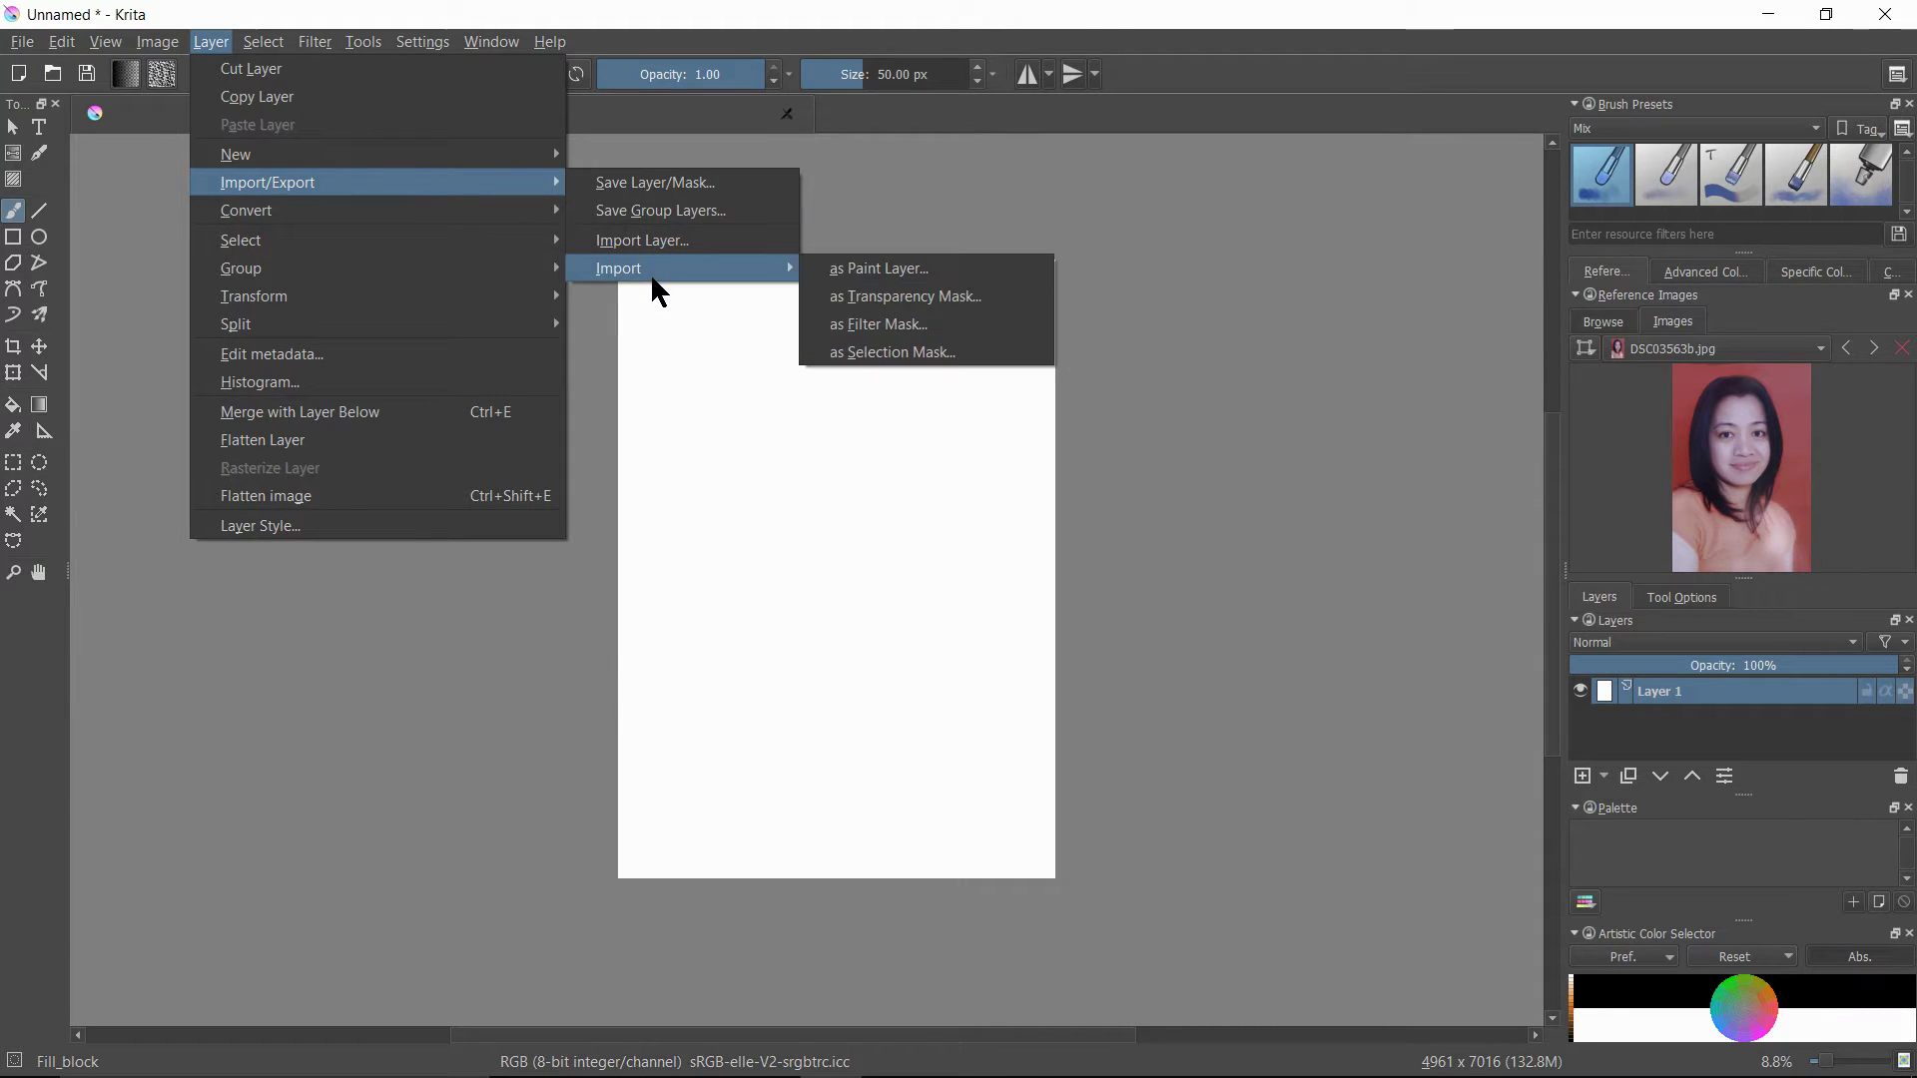
{"action": "left_click", "coordinate": [917, 277]}
{"action": "scroll", "coordinate": [926, 346], "scroll_direction": "down", "scroll_amount": 3}
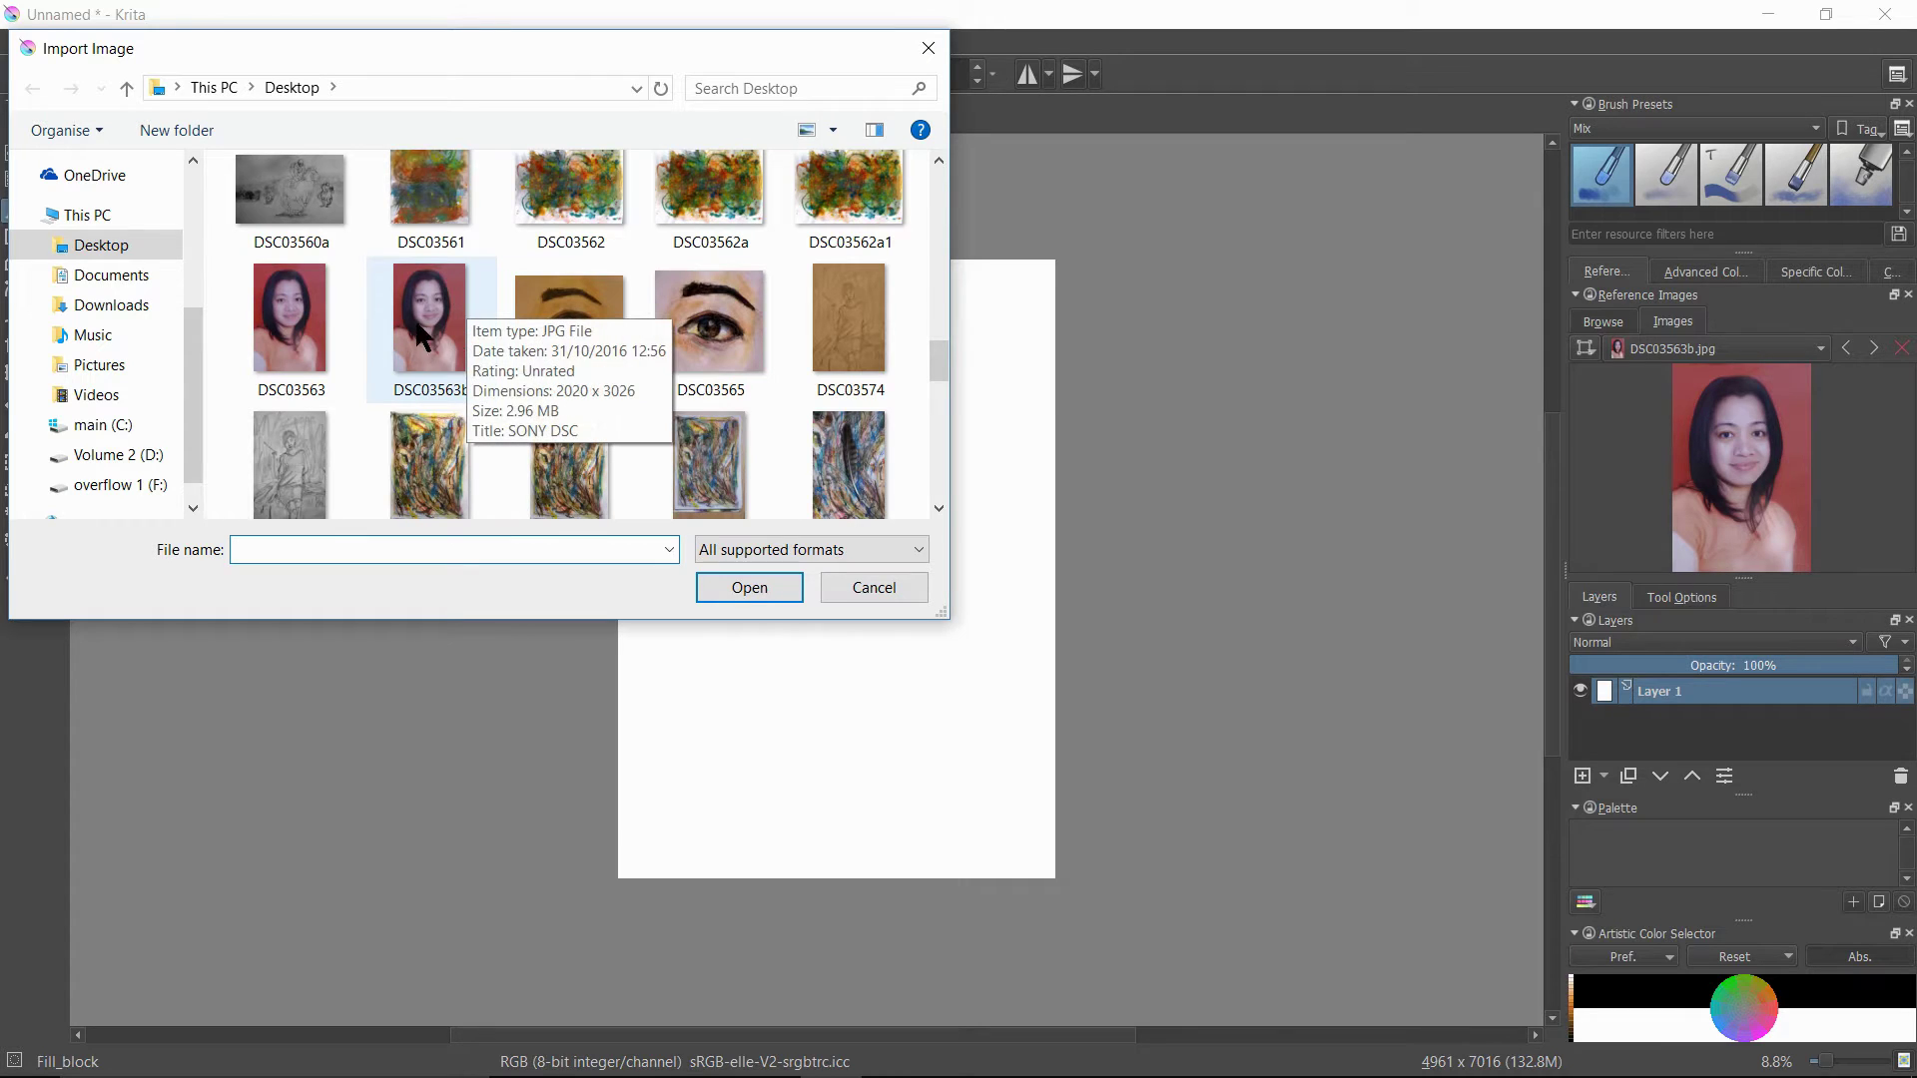
{"action": "left_click", "coordinate": [419, 301]}
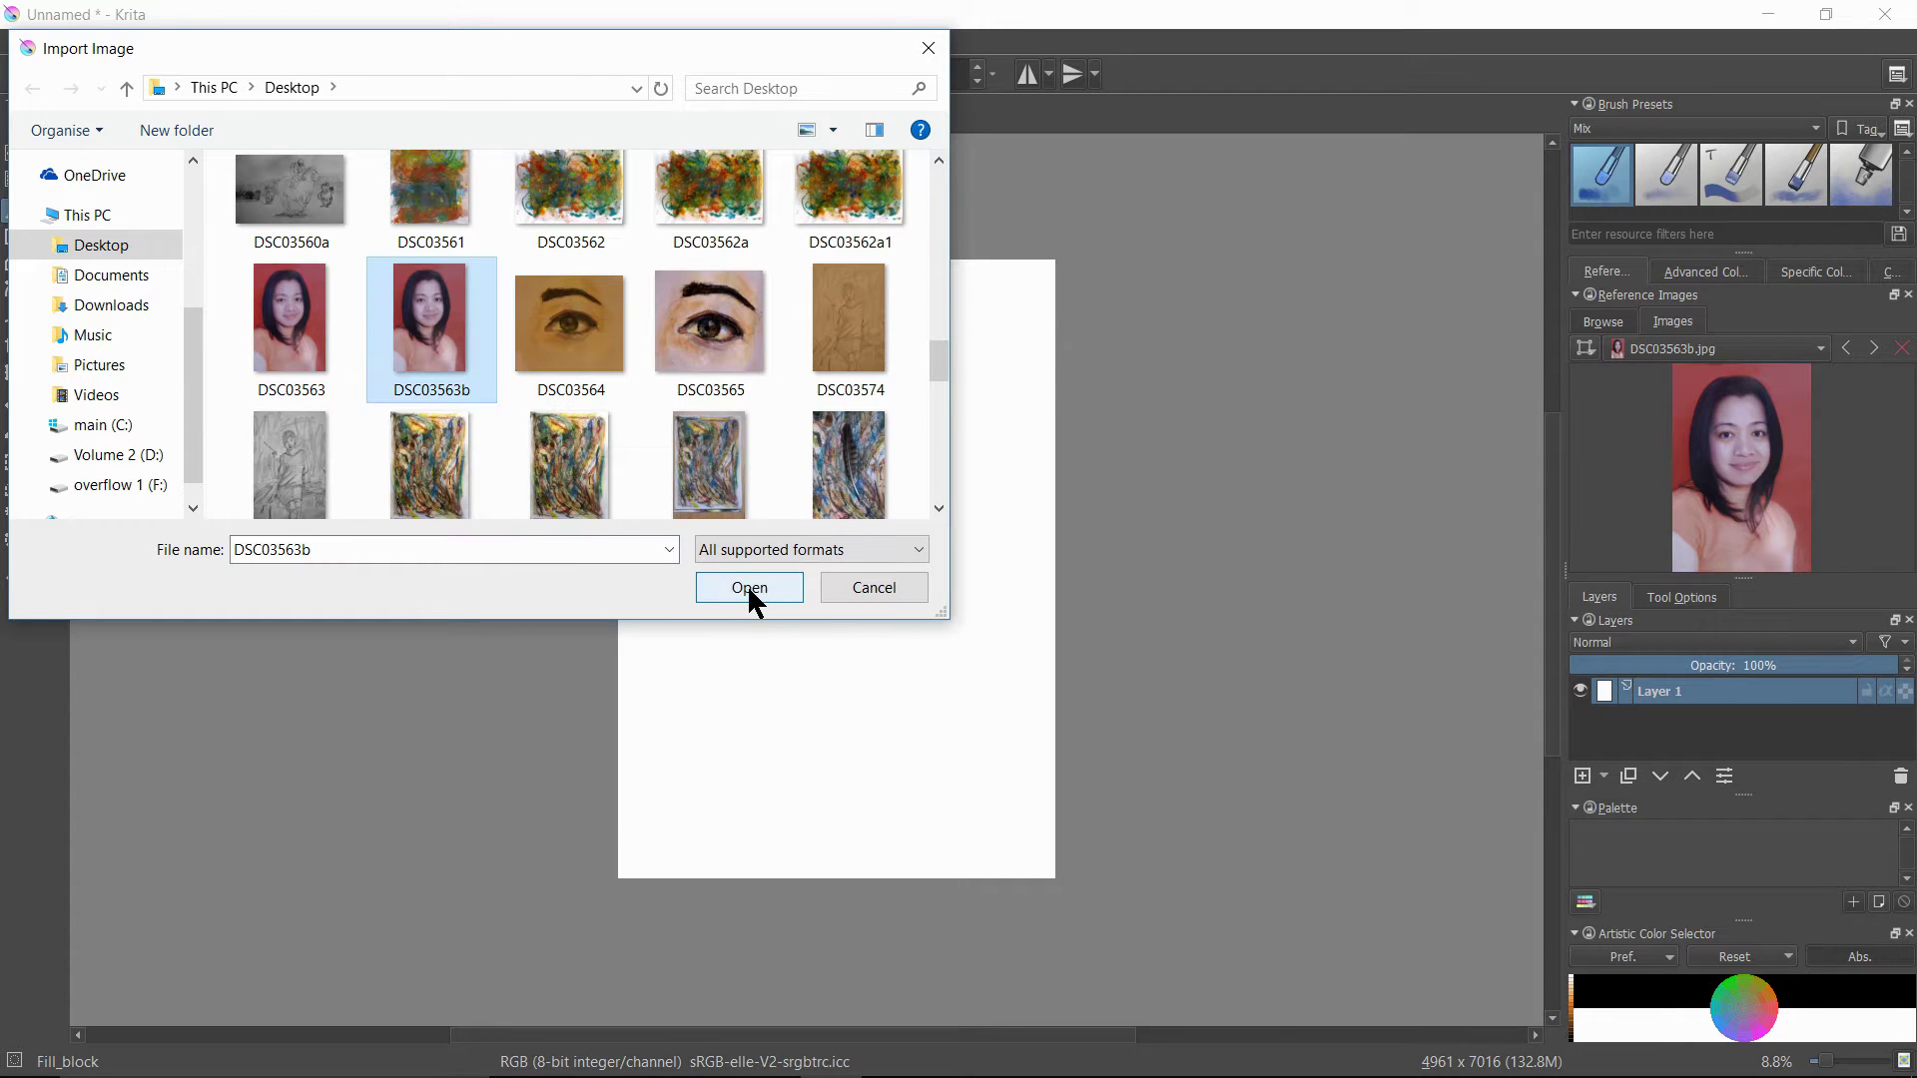
{"action": "left_click", "coordinate": [749, 590]}
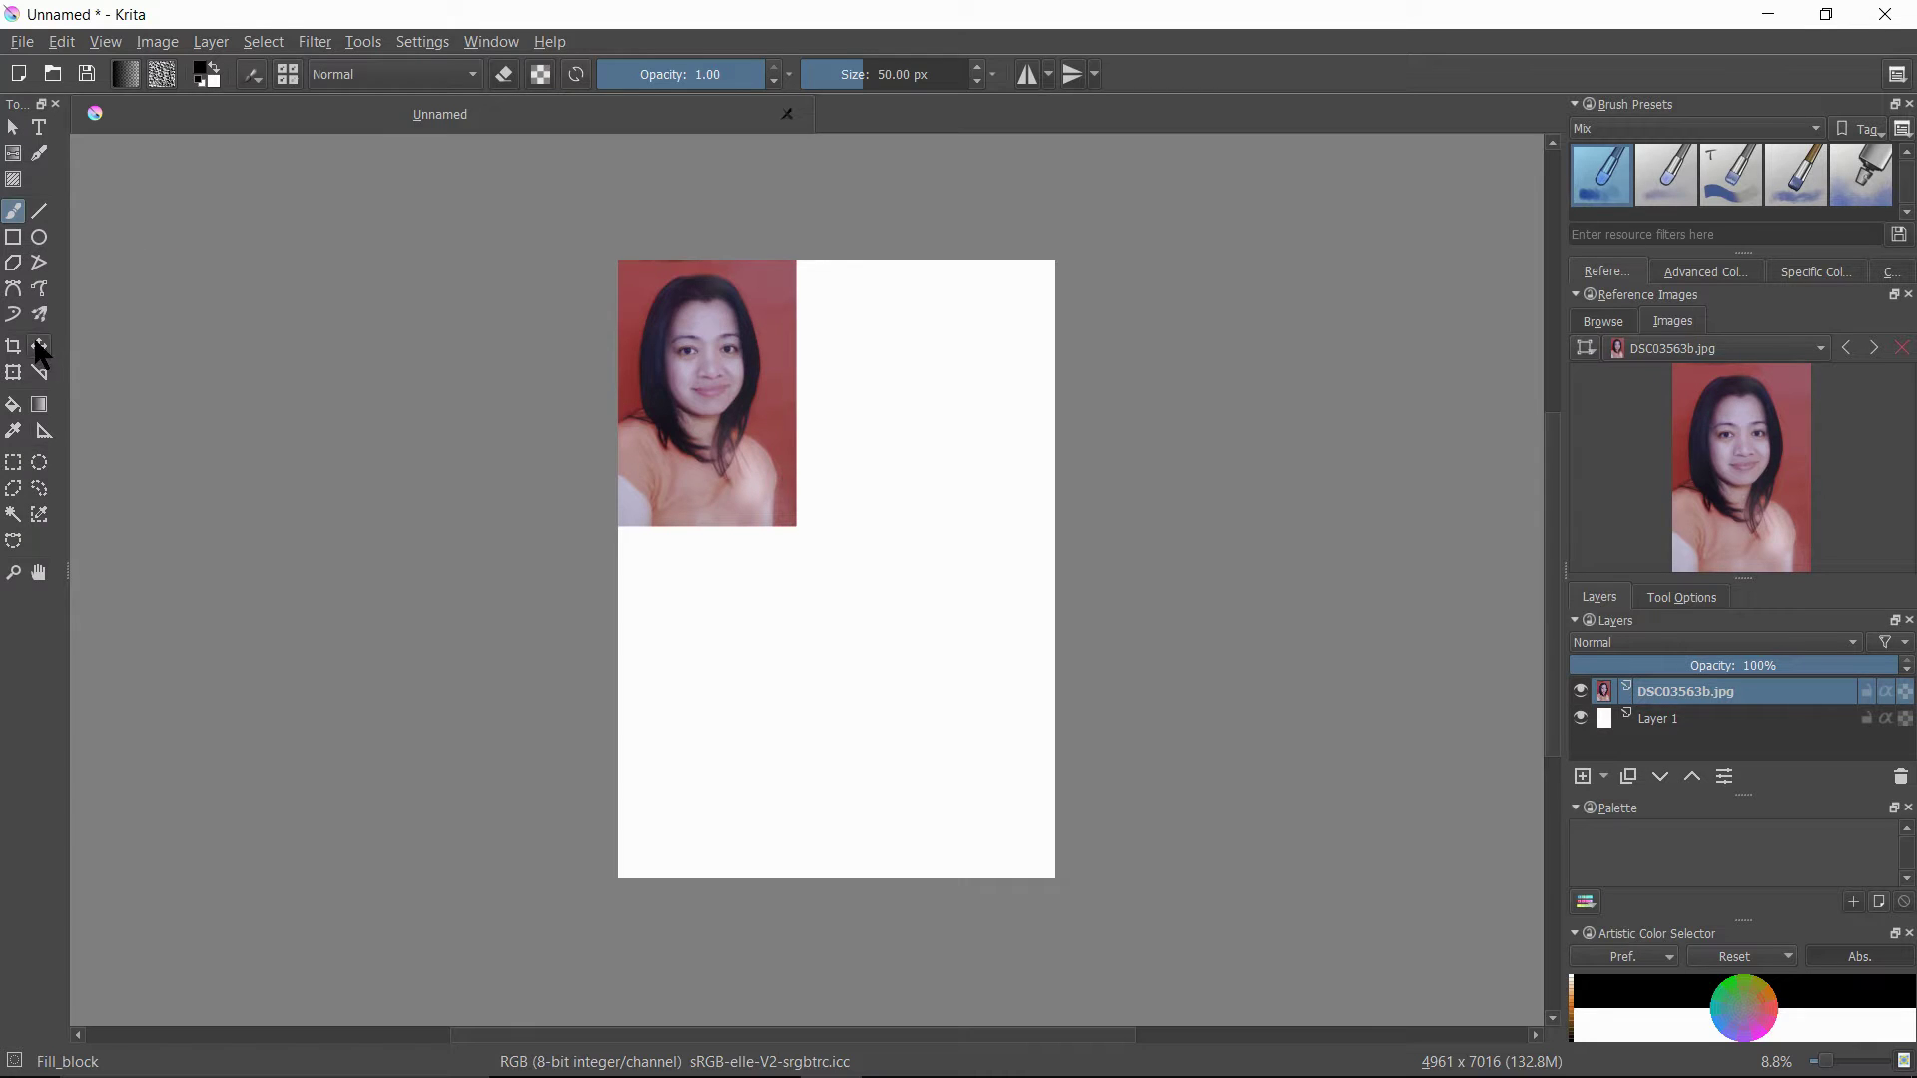
- Scale the photo layer to fill the page height and set its opacity to 52%
{"action": "left_click", "coordinate": [13, 374]}
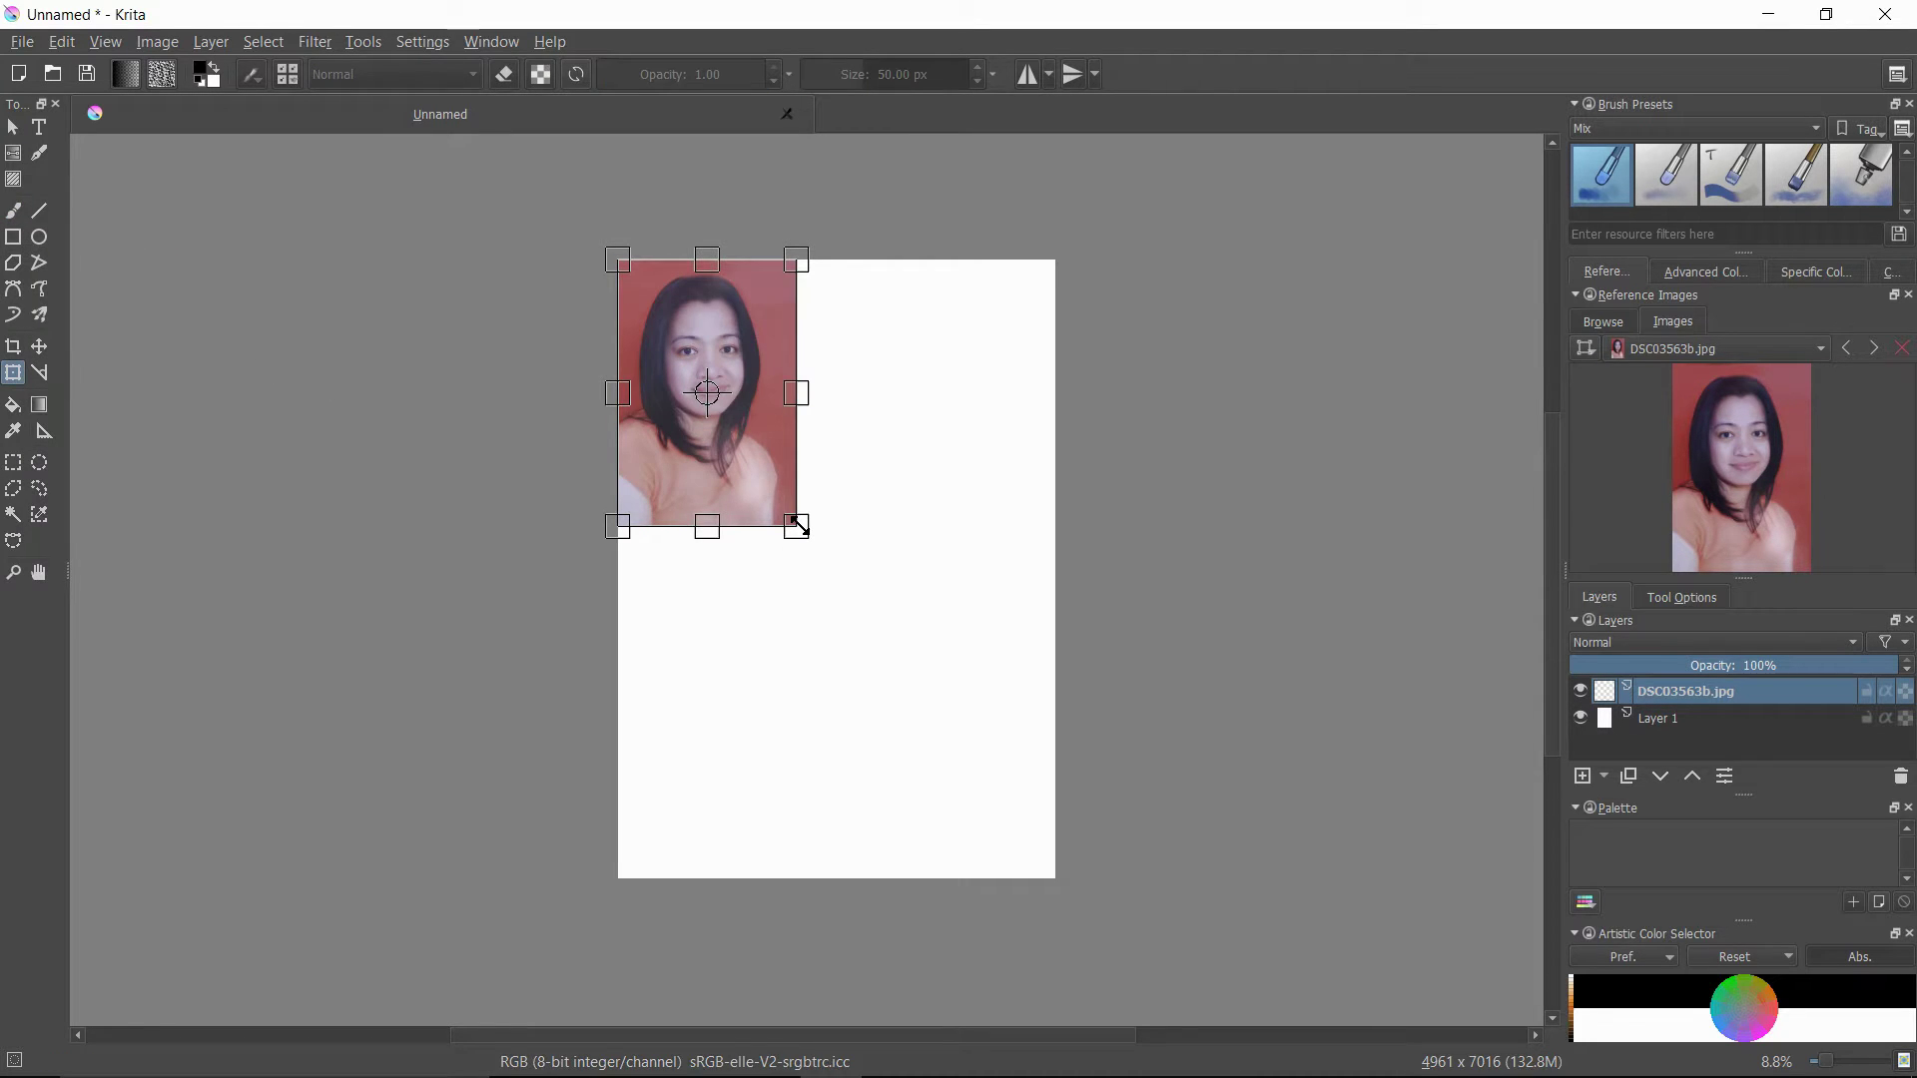
{"action": "left_click_drag", "start_coordinate": [799, 526], "coordinate": [1078, 856]}
{"action": "left_click", "coordinate": [13, 127]}
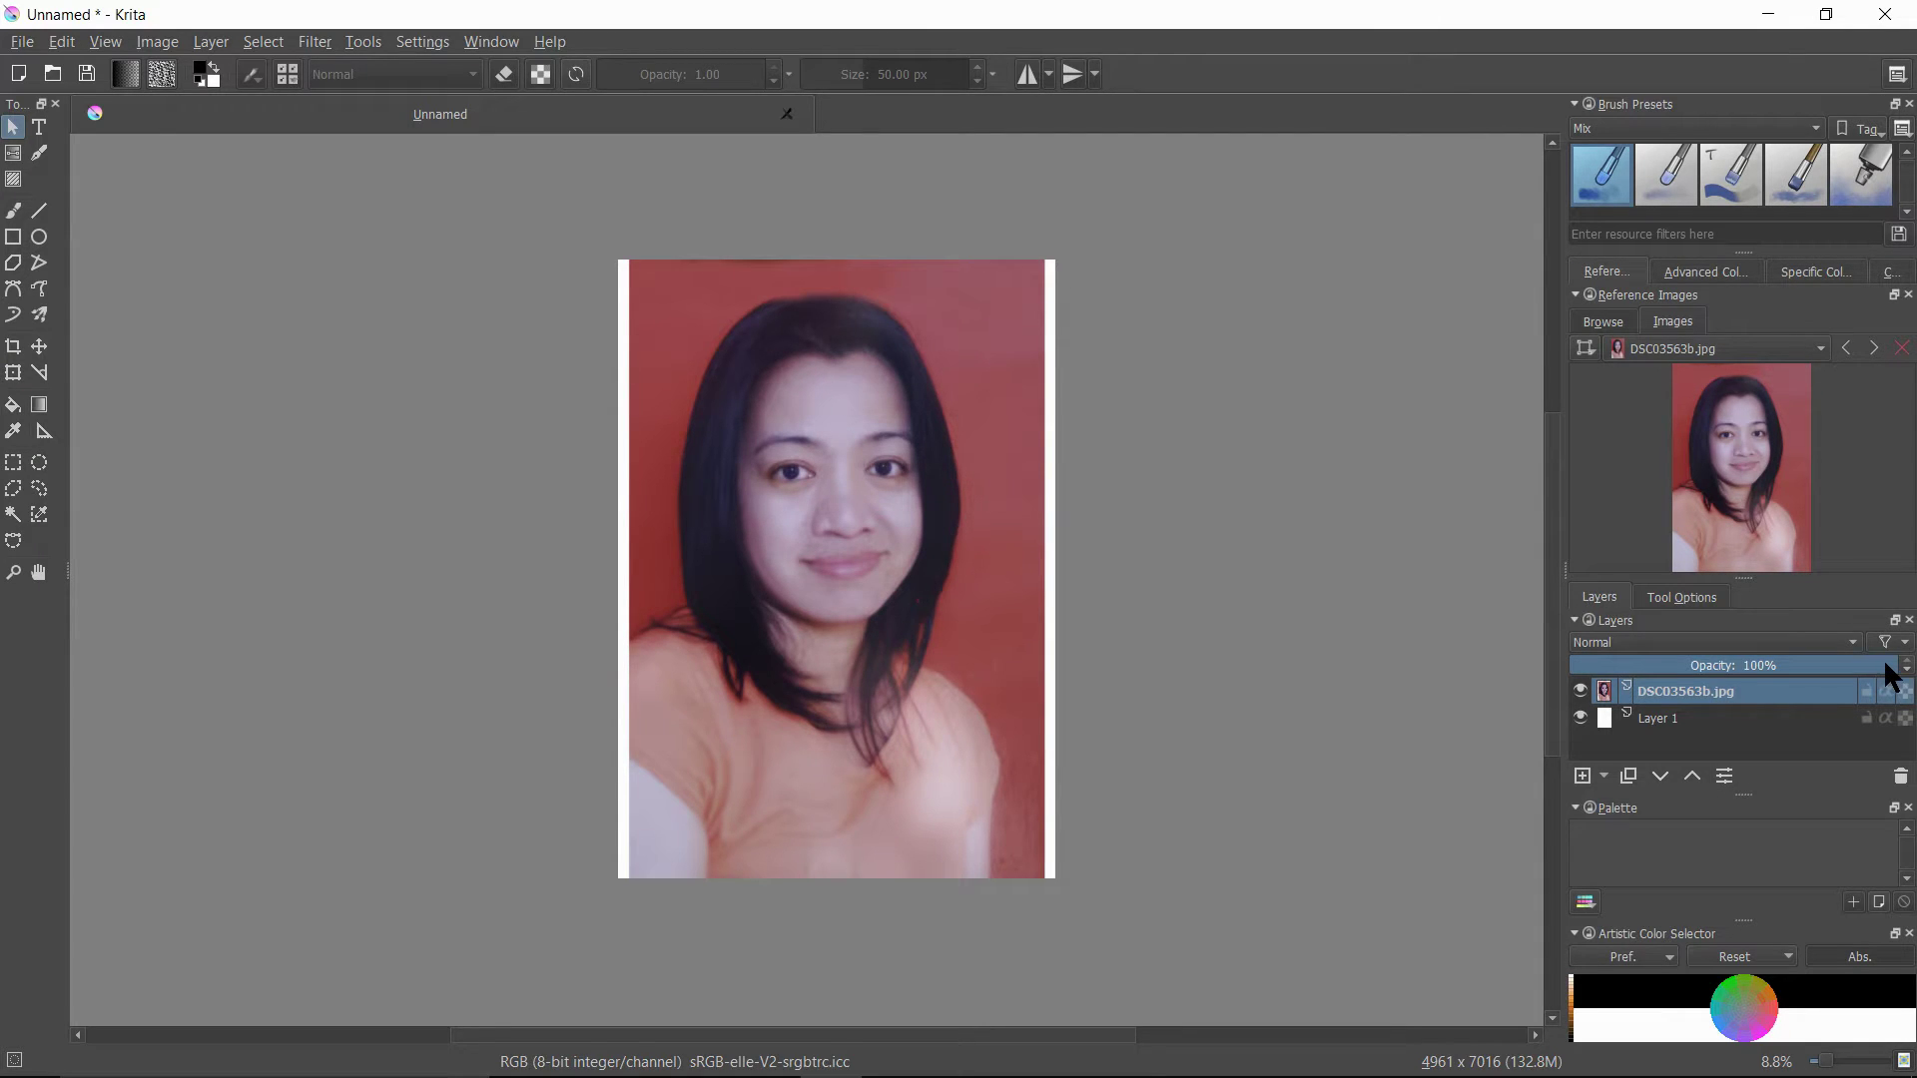
{"action": "left_click_drag", "start_coordinate": [1887, 664], "coordinate": [1836, 663]}
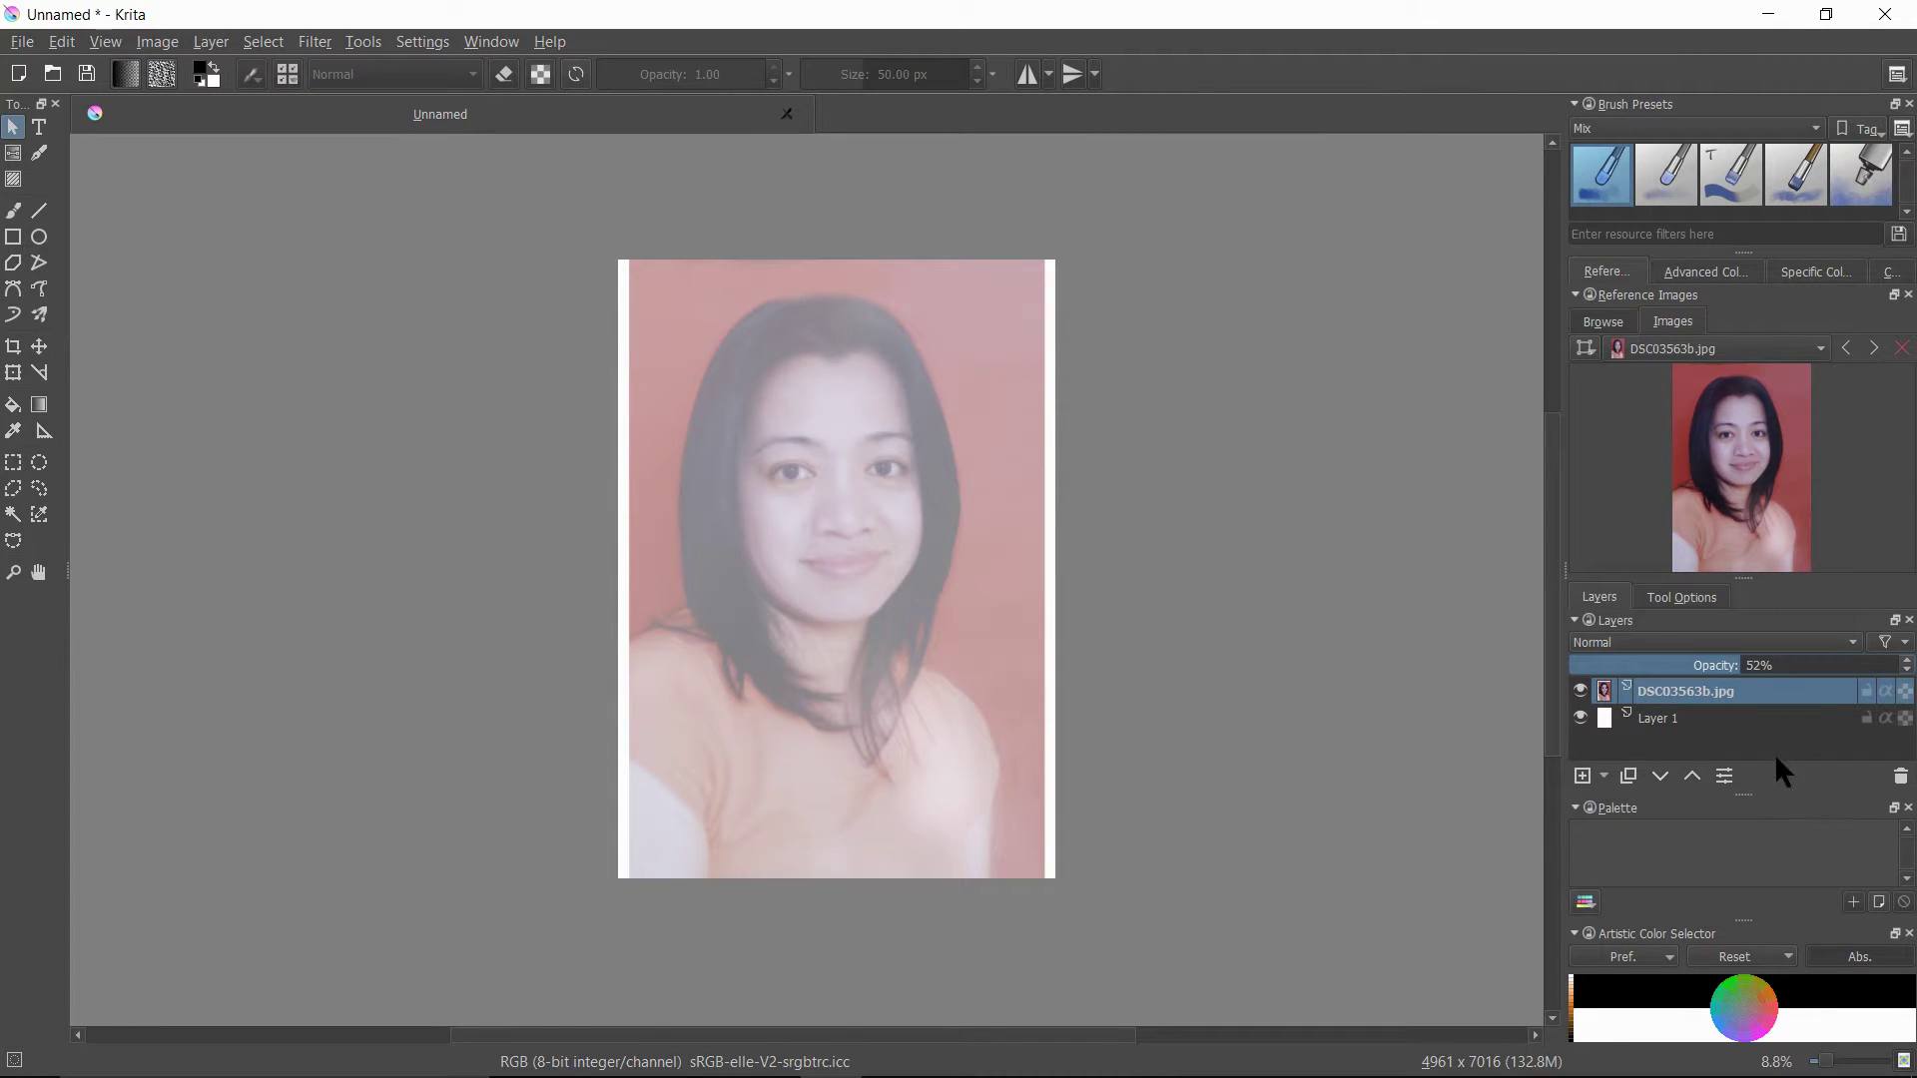
- Add an empty paint layer, Layer 2, above the photo
{"action": "left_click", "coordinate": [1605, 776]}
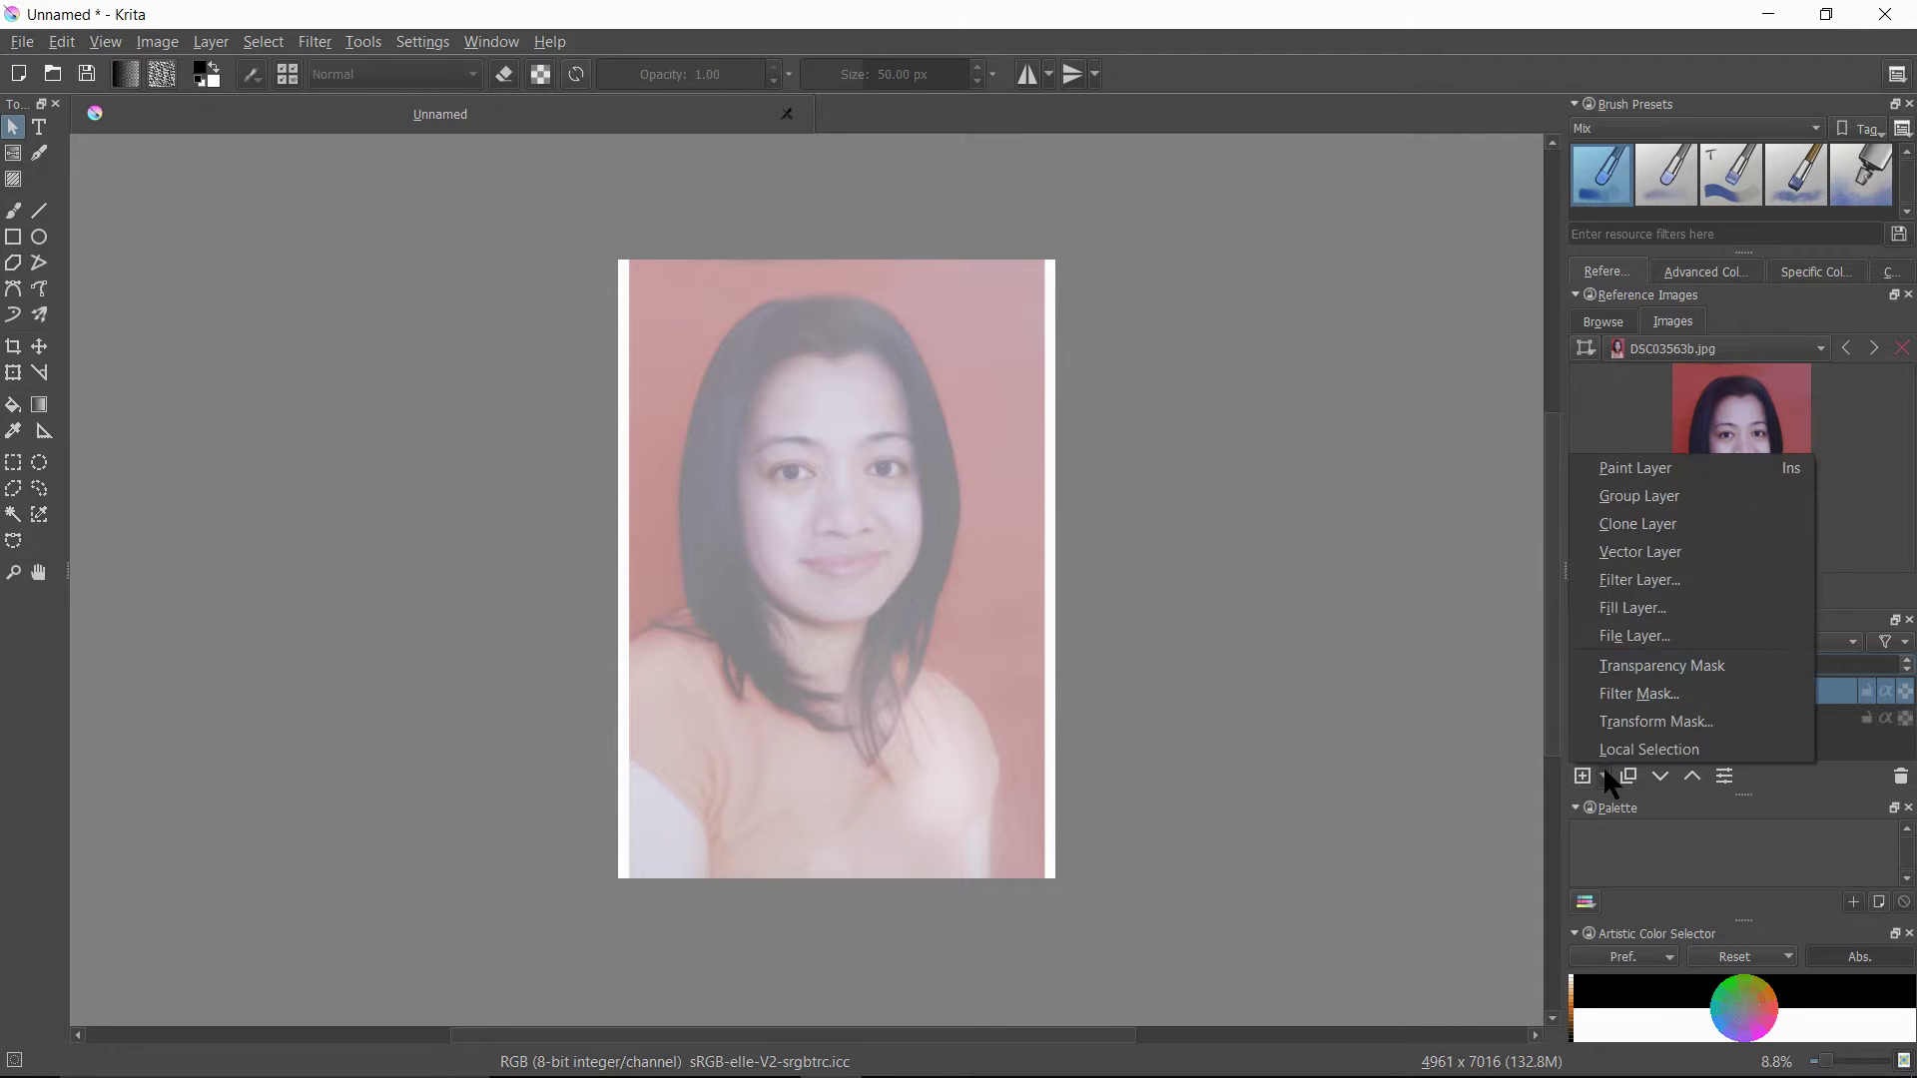
{"action": "left_click", "coordinate": [1619, 477]}
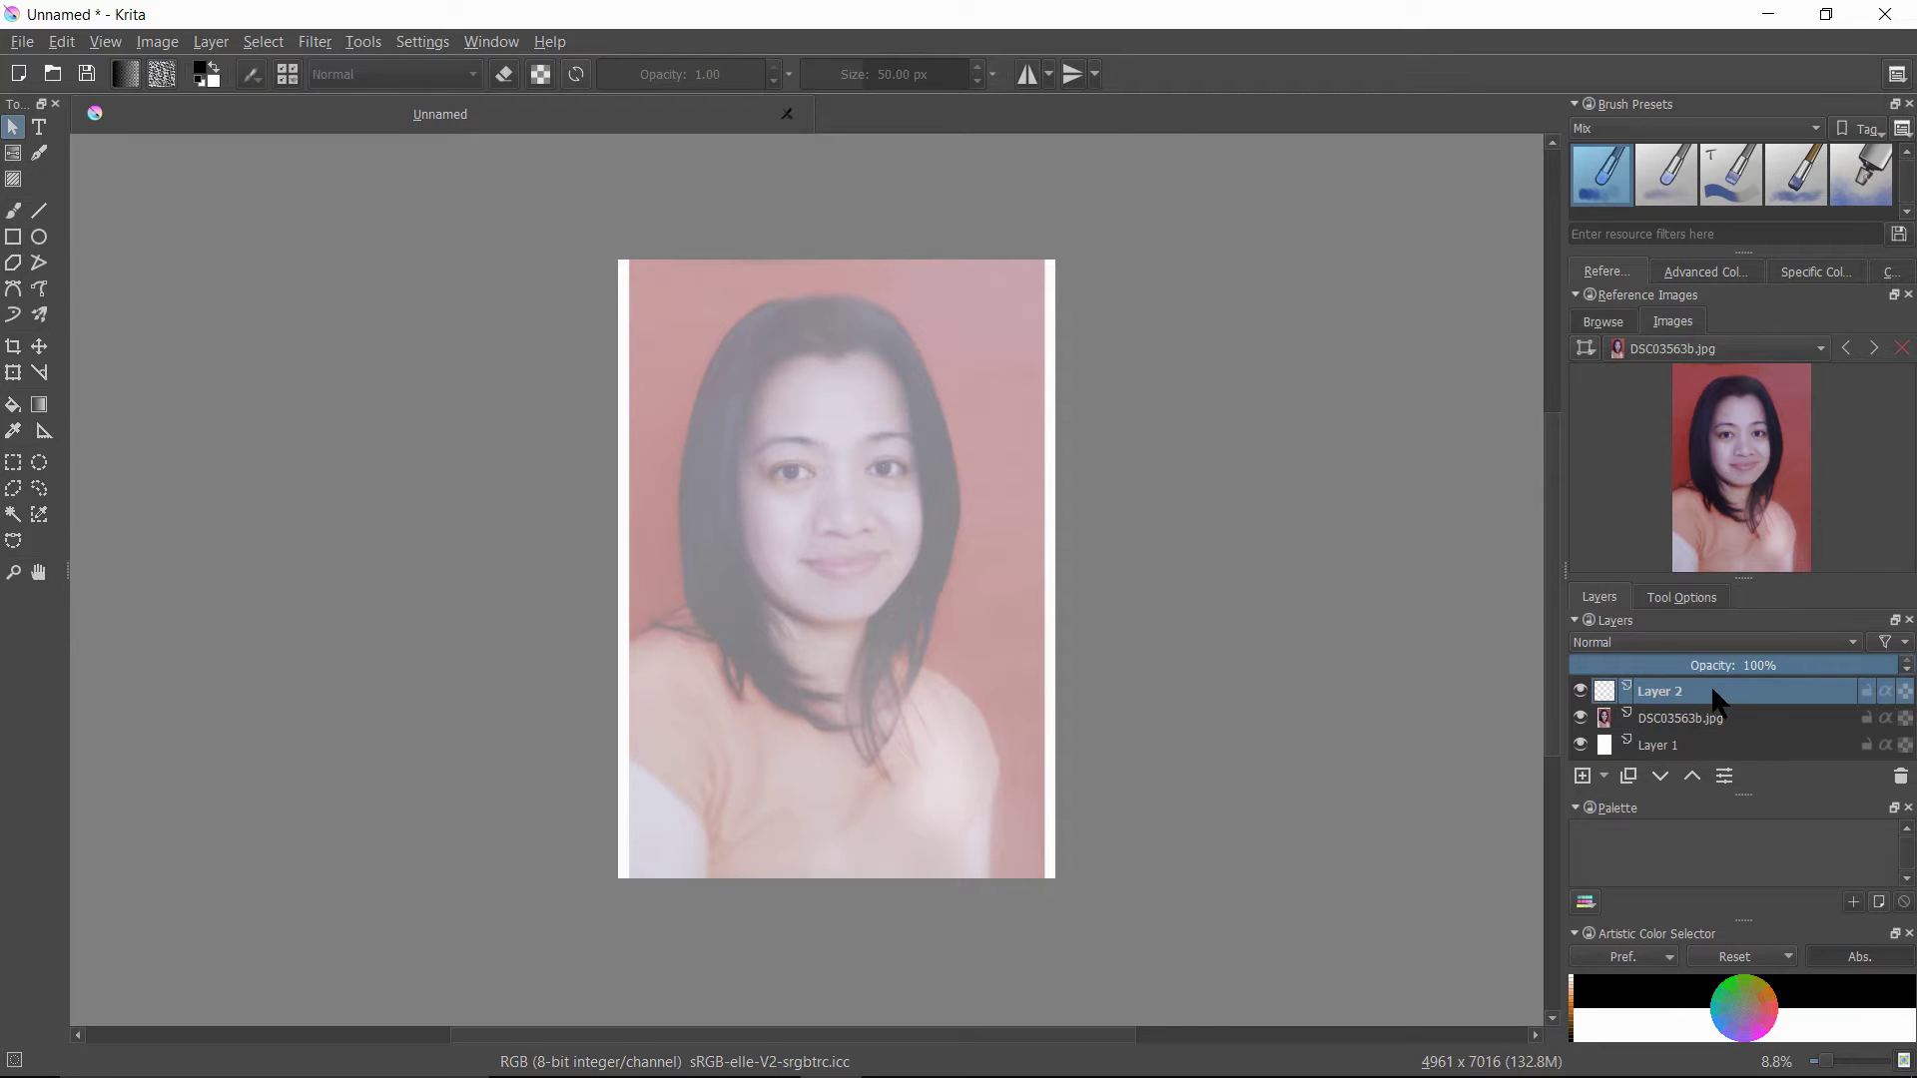
{"action": "mouse_move", "coordinate": [1710, 691]}
- Set the Freehand Brush to 0.50 opacity and 4.22 px, adjust its hue, and zoom to the face
{"action": "left_click", "coordinate": [14, 209]}
{"action": "left_click", "coordinate": [732, 72]}
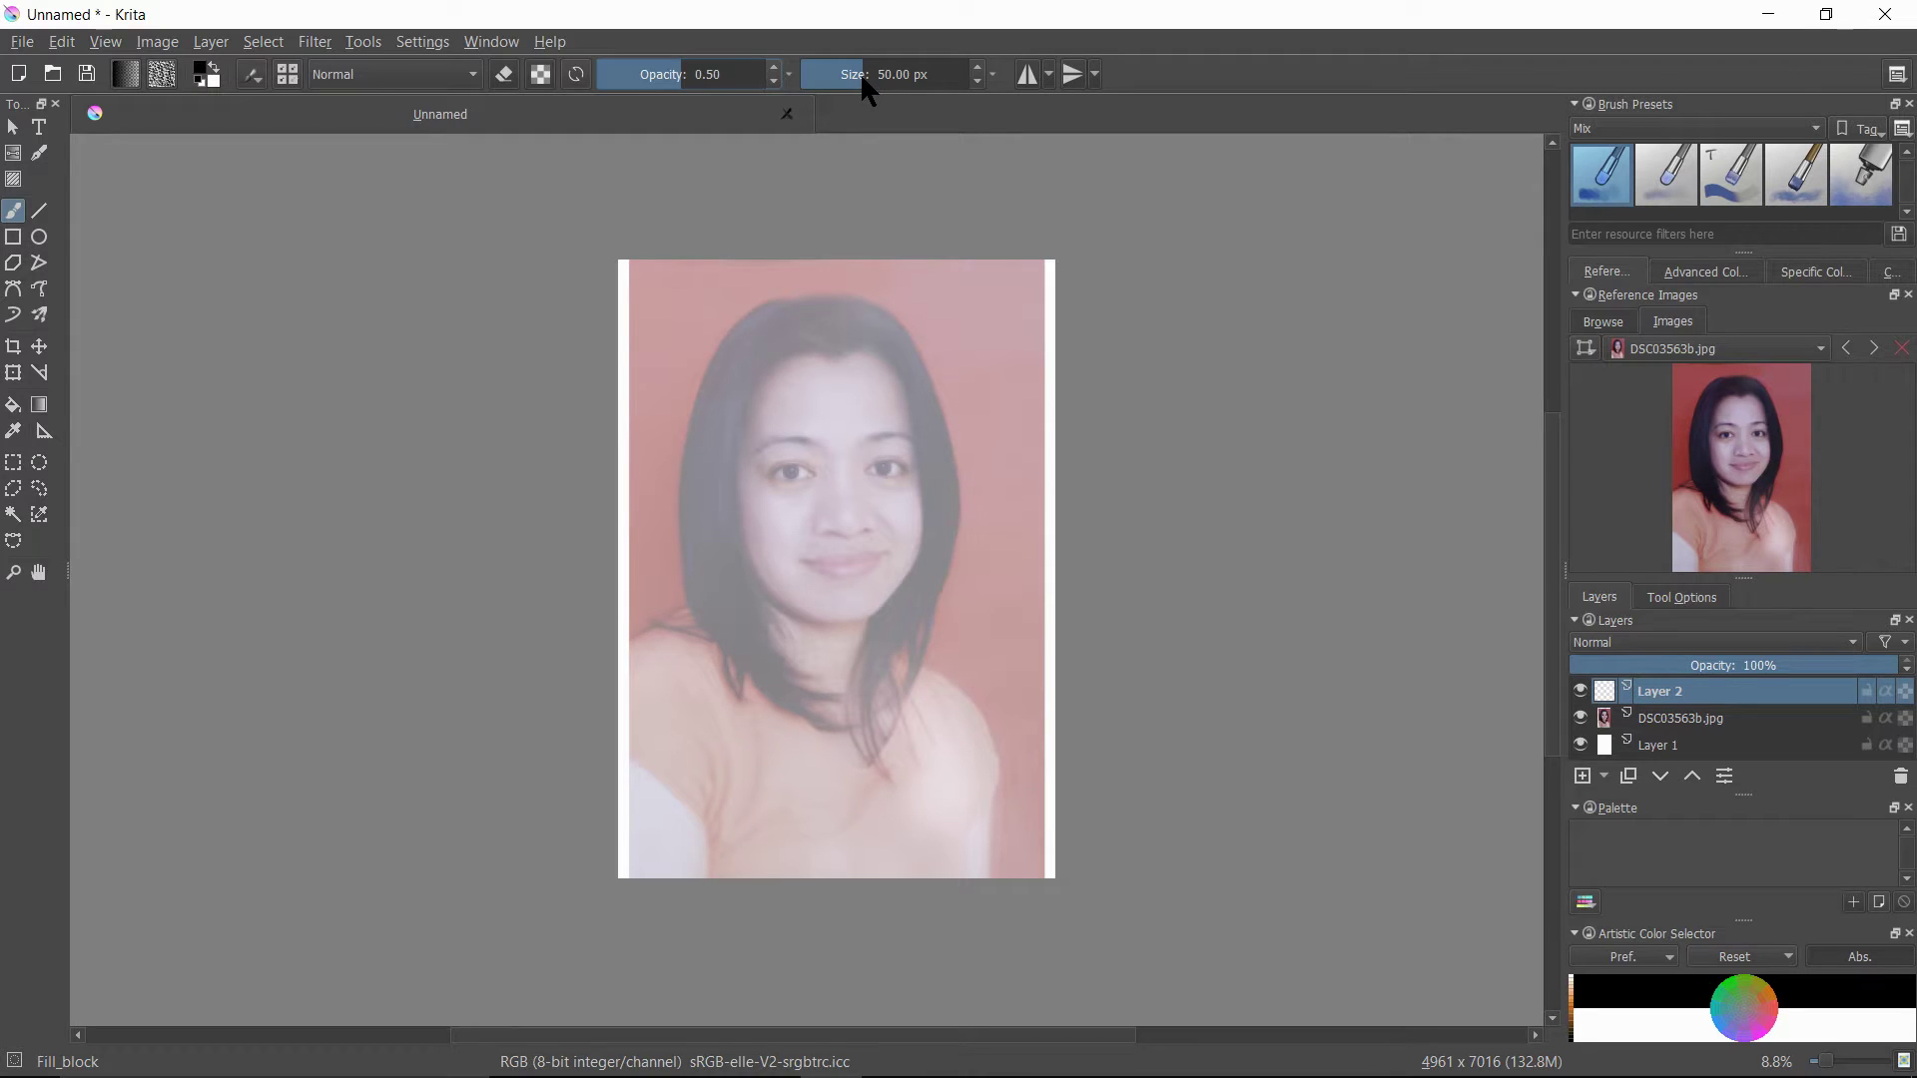
{"action": "left_click", "coordinate": [828, 72]}
{"action": "left_click", "coordinate": [1705, 270]}
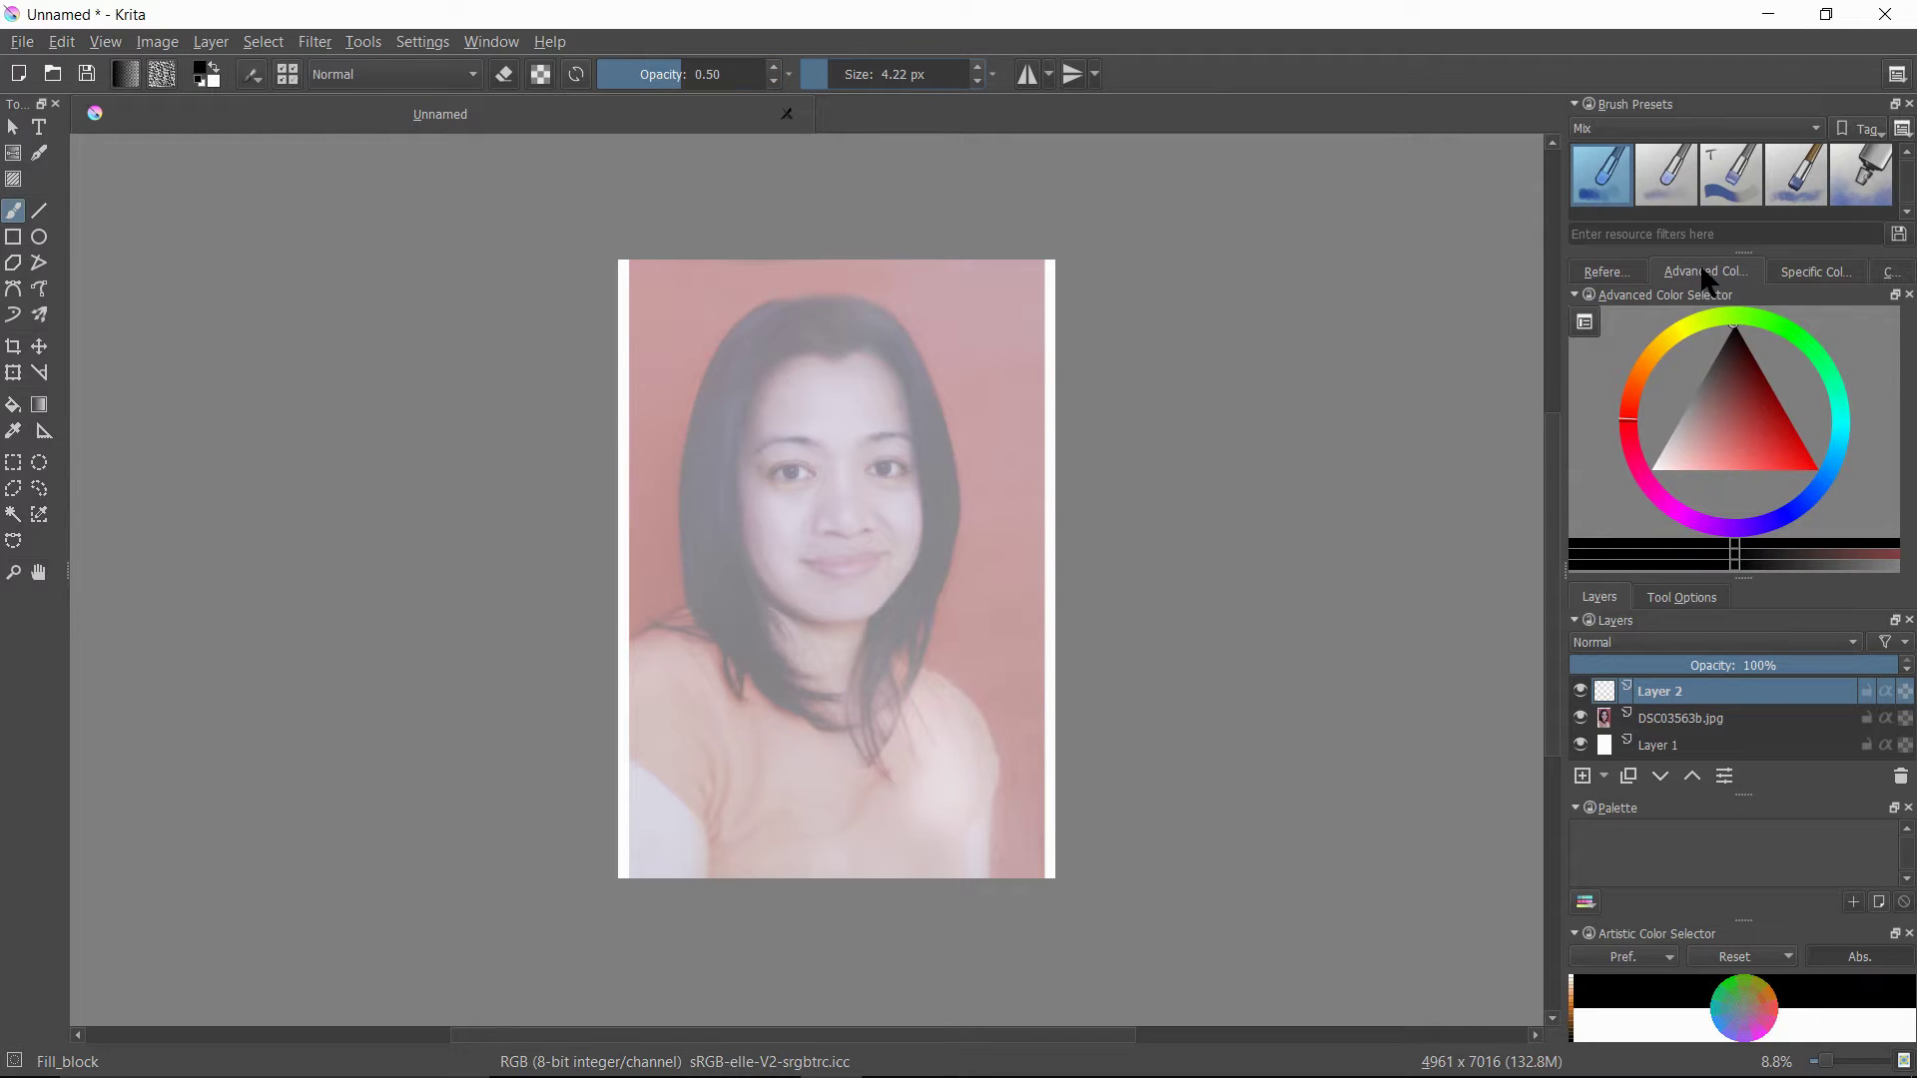
{"action": "left_click", "coordinate": [1739, 318]}
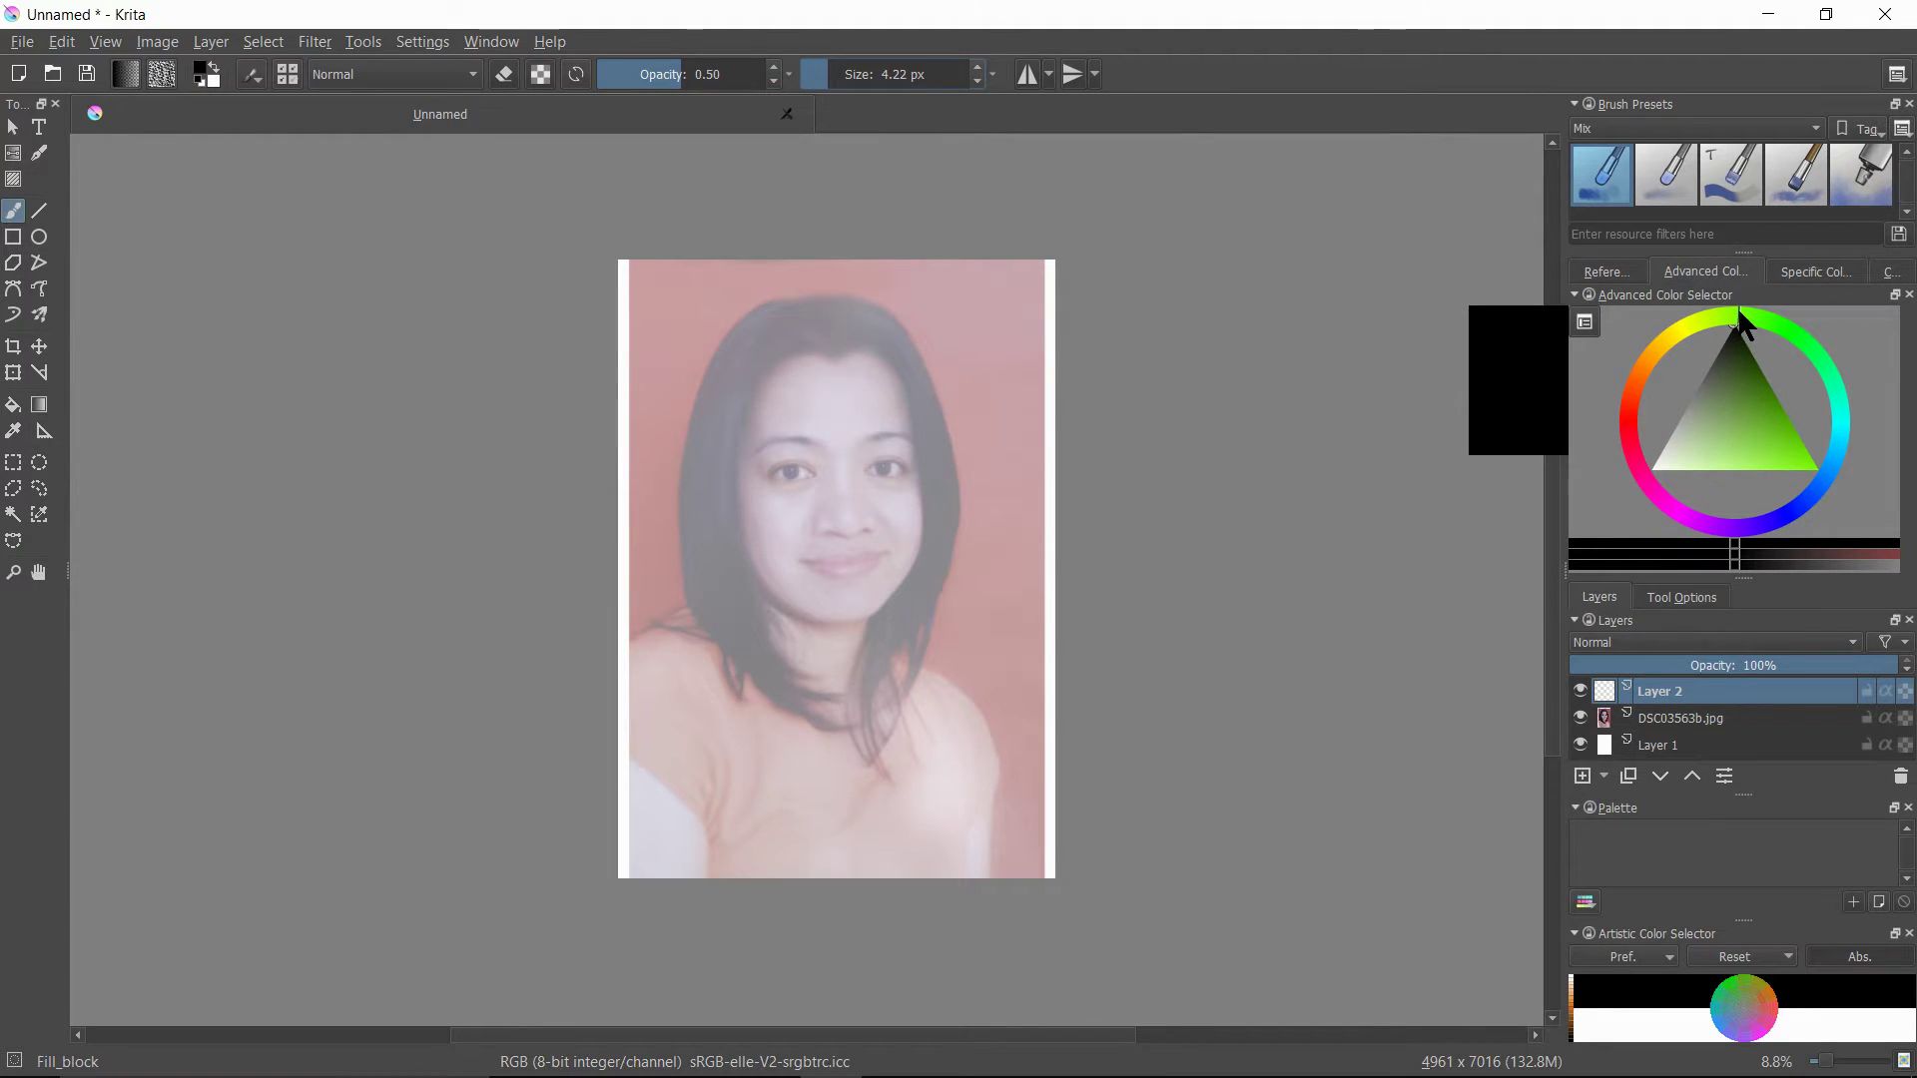
{"action": "key", "text": "plus"}
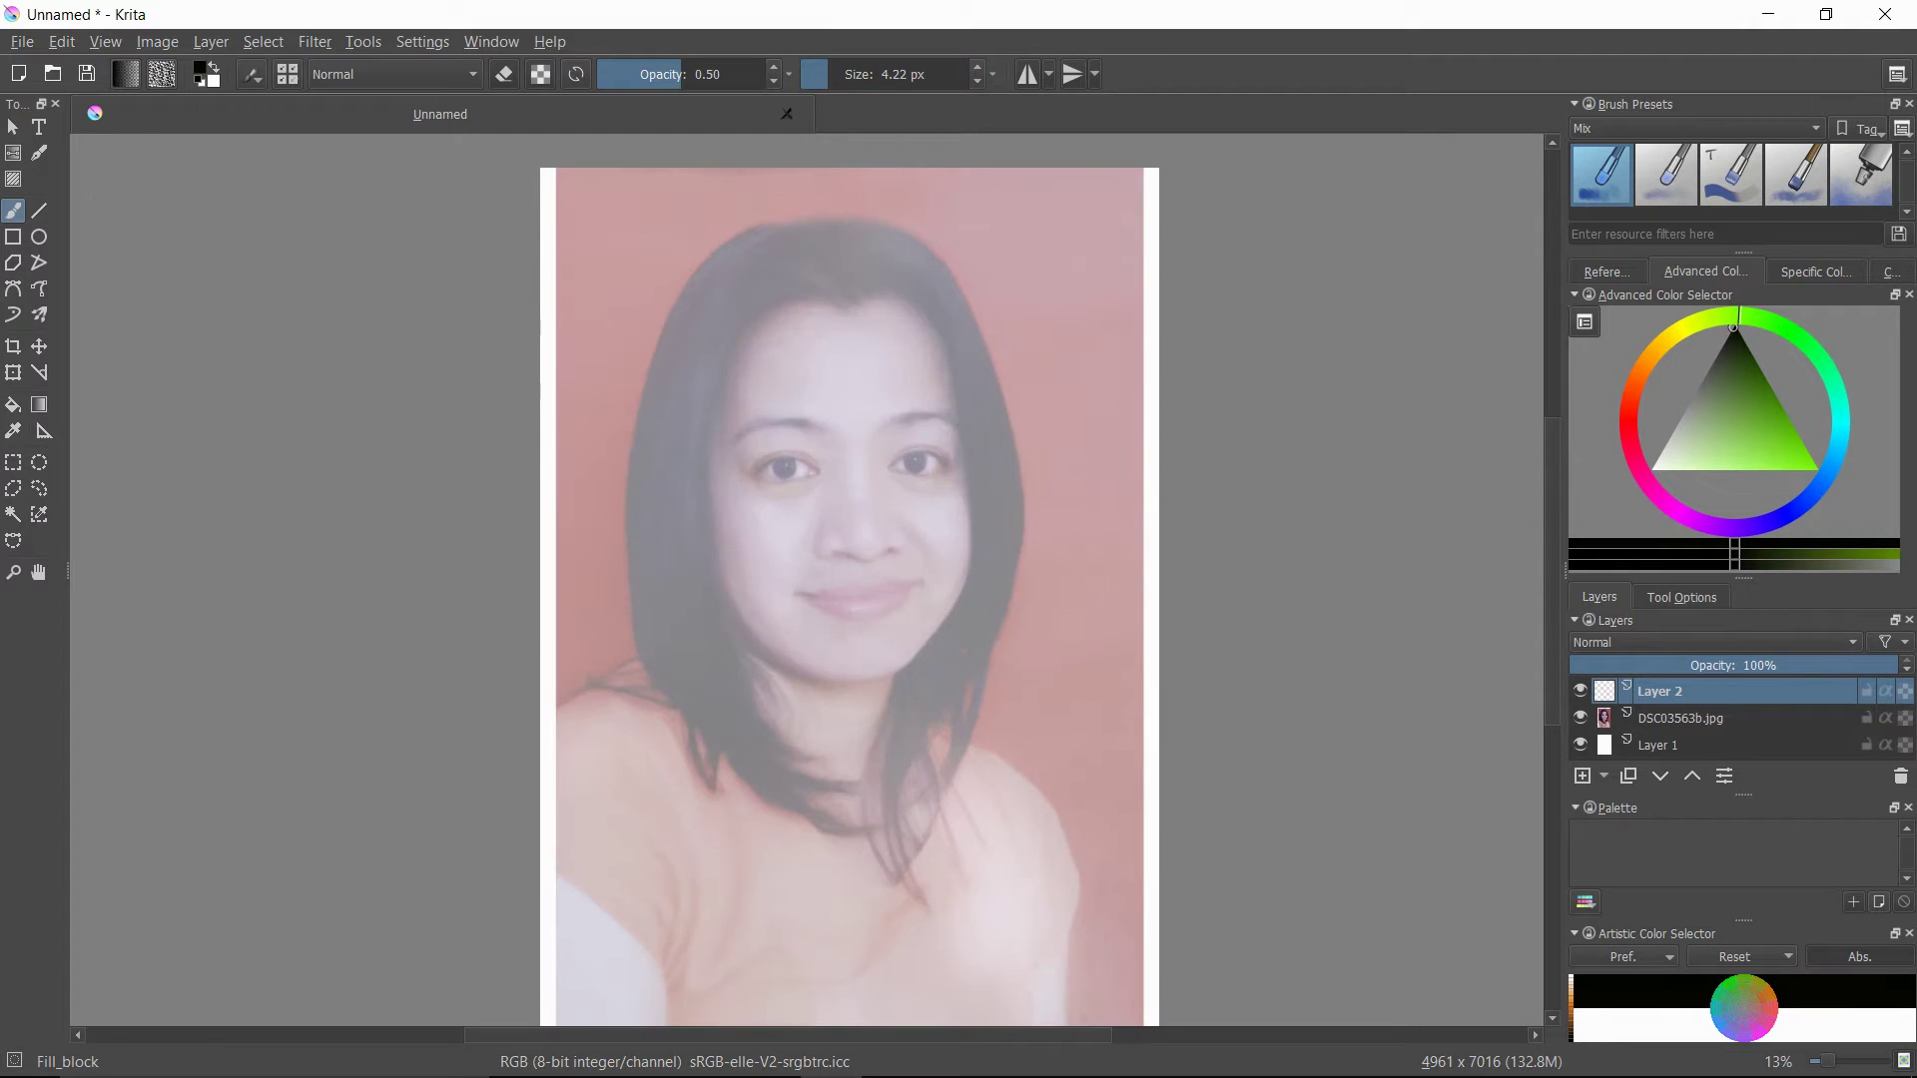
{"action": "key", "text": "plus"}
{"action": "key", "text": "plus"}
{"action": "key", "text": "plus"}
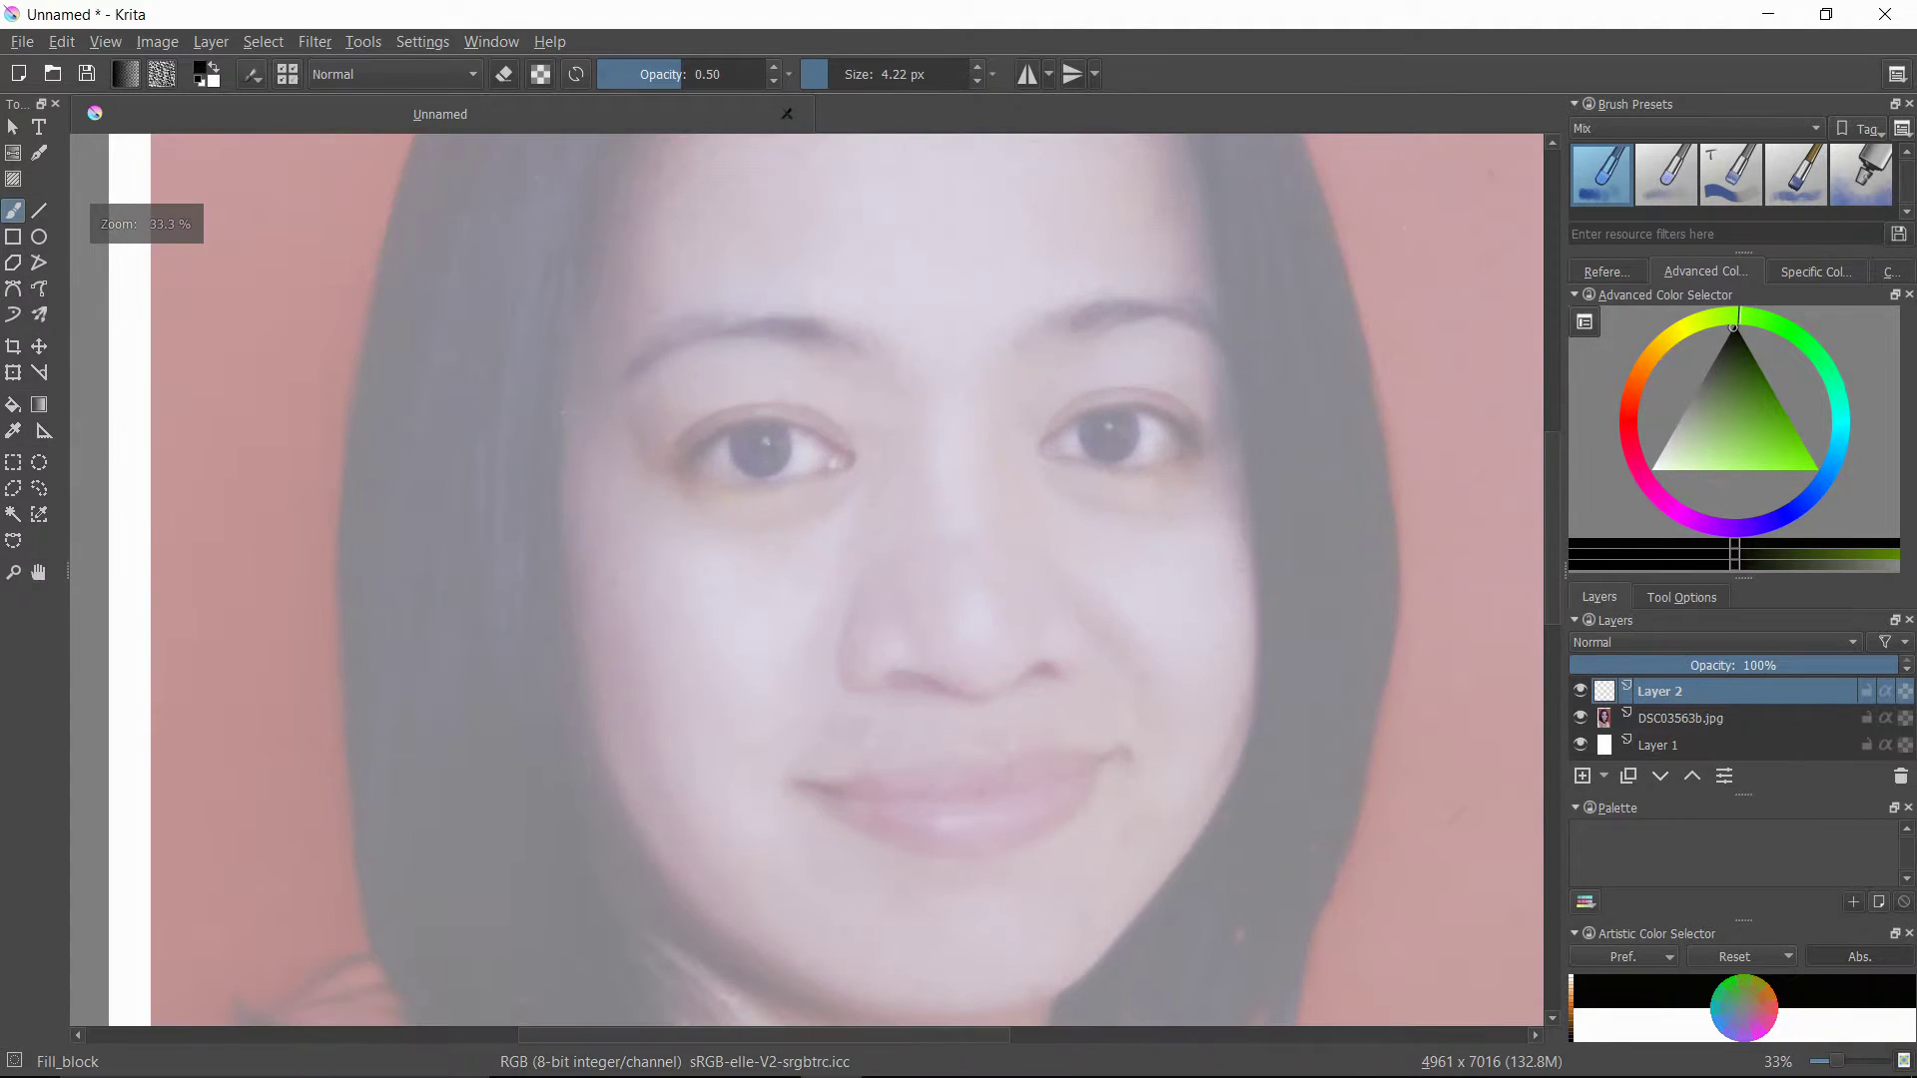
{"action": "key", "text": "minus"}
{"action": "key", "text": "minus"}
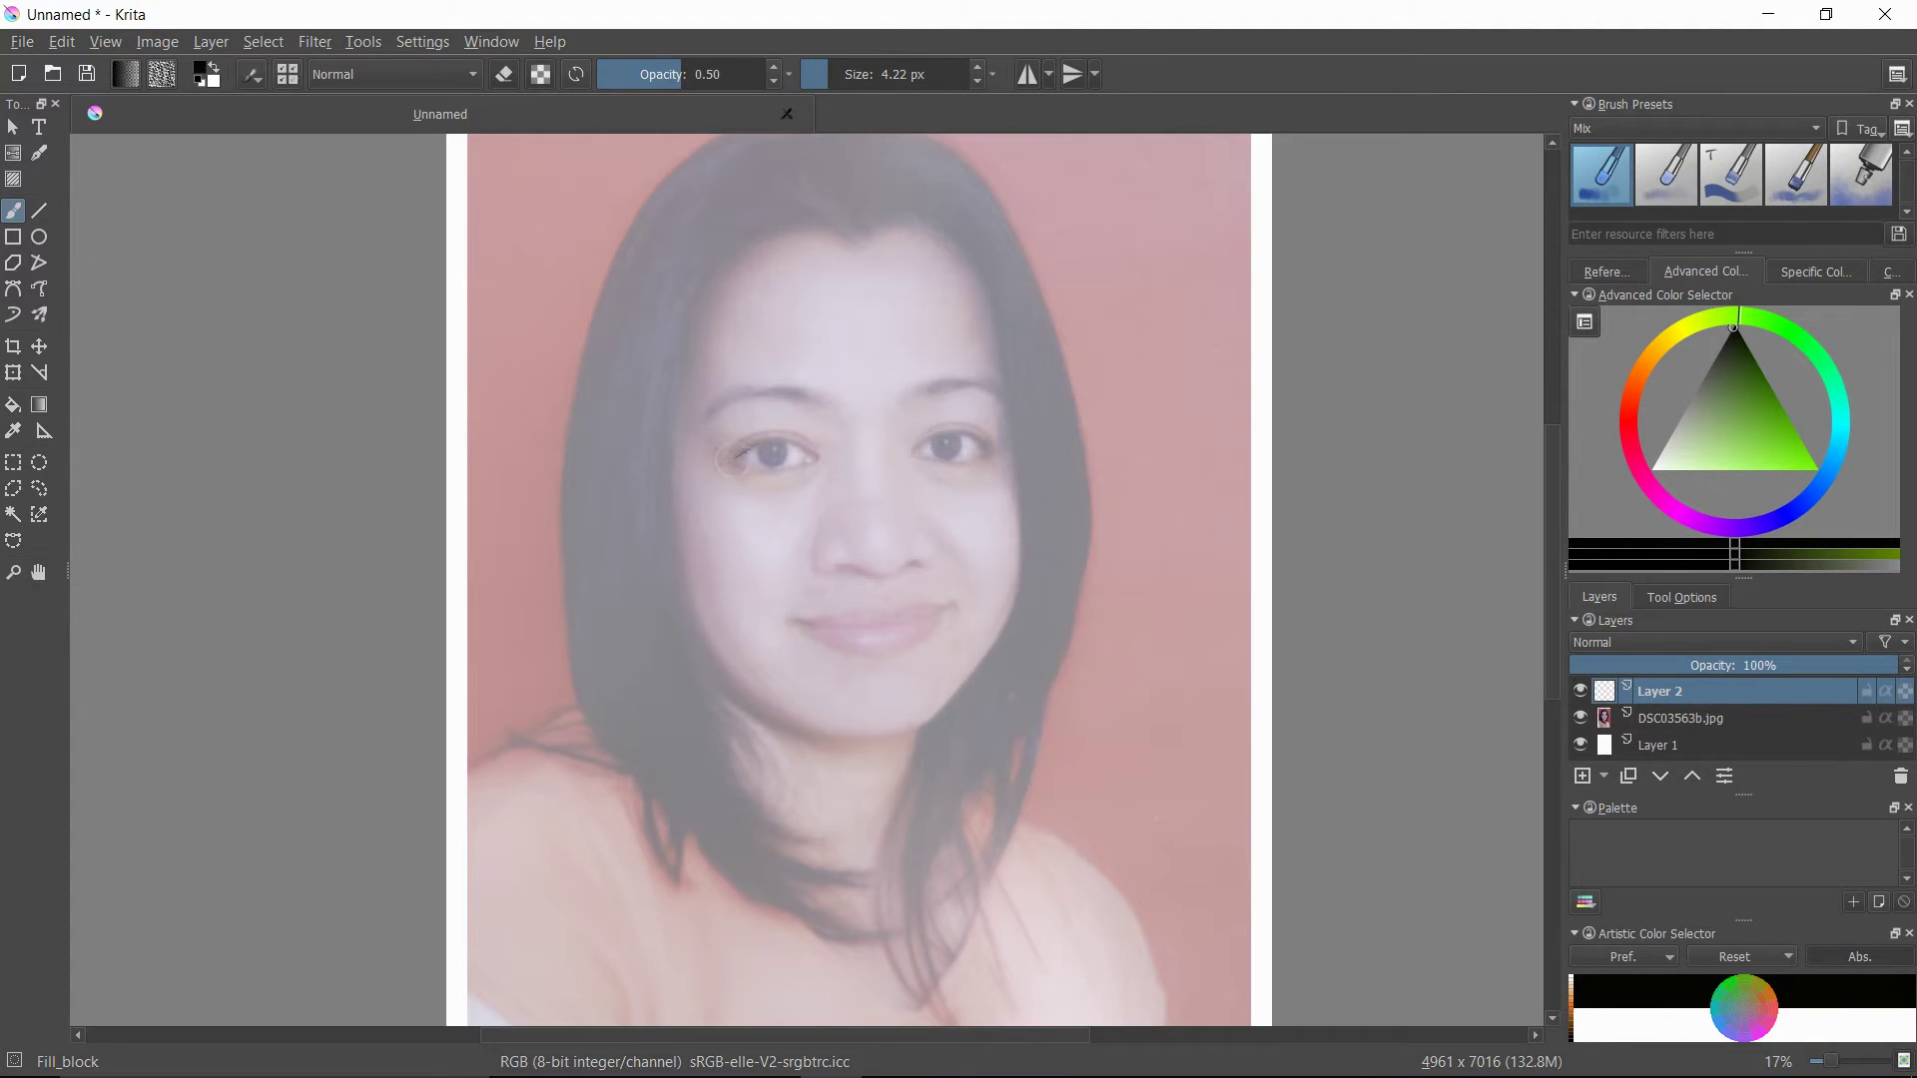
- Sketch the left eyelid and its crease, the right eyebrow and the right upper eyelid on Layer 2
{"action": "left_click", "coordinate": [729, 457]}
{"action": "left_click_drag", "start_coordinate": [765, 437], "coordinate": [785, 433]}
{"action": "key", "text": "ctrl+z"}
{"action": "left_click_drag", "start_coordinate": [765, 437], "coordinate": [789, 432]}
{"action": "left_click_drag", "start_coordinate": [729, 441], "coordinate": [764, 436]}
{"action": "left_click_drag", "start_coordinate": [921, 392], "coordinate": [959, 390]}
{"action": "left_click_drag", "start_coordinate": [921, 434], "coordinate": [937, 423]}
- Pick the Ink_gpen_10 preset from the canvas pop-up palette
{"action": "right_click", "coordinate": [954, 434]}
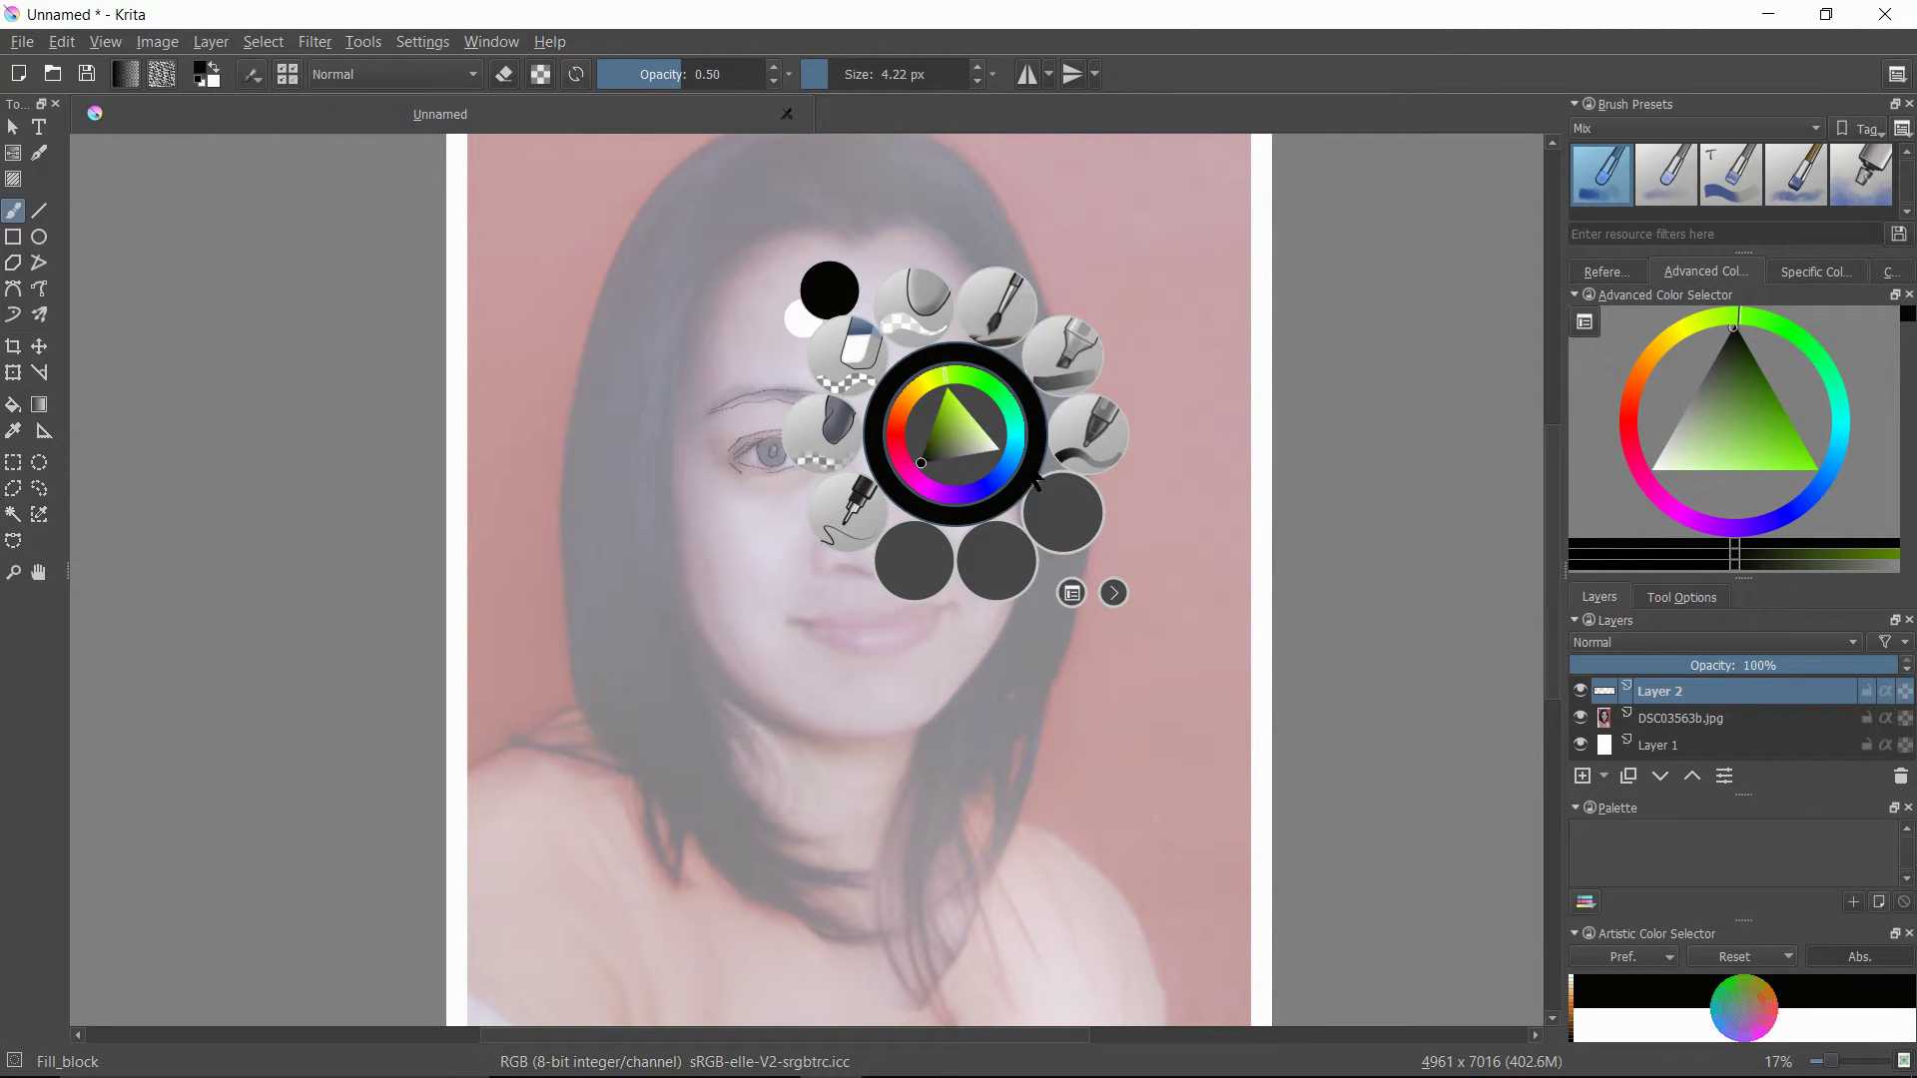
{"action": "key", "text": "Escape"}
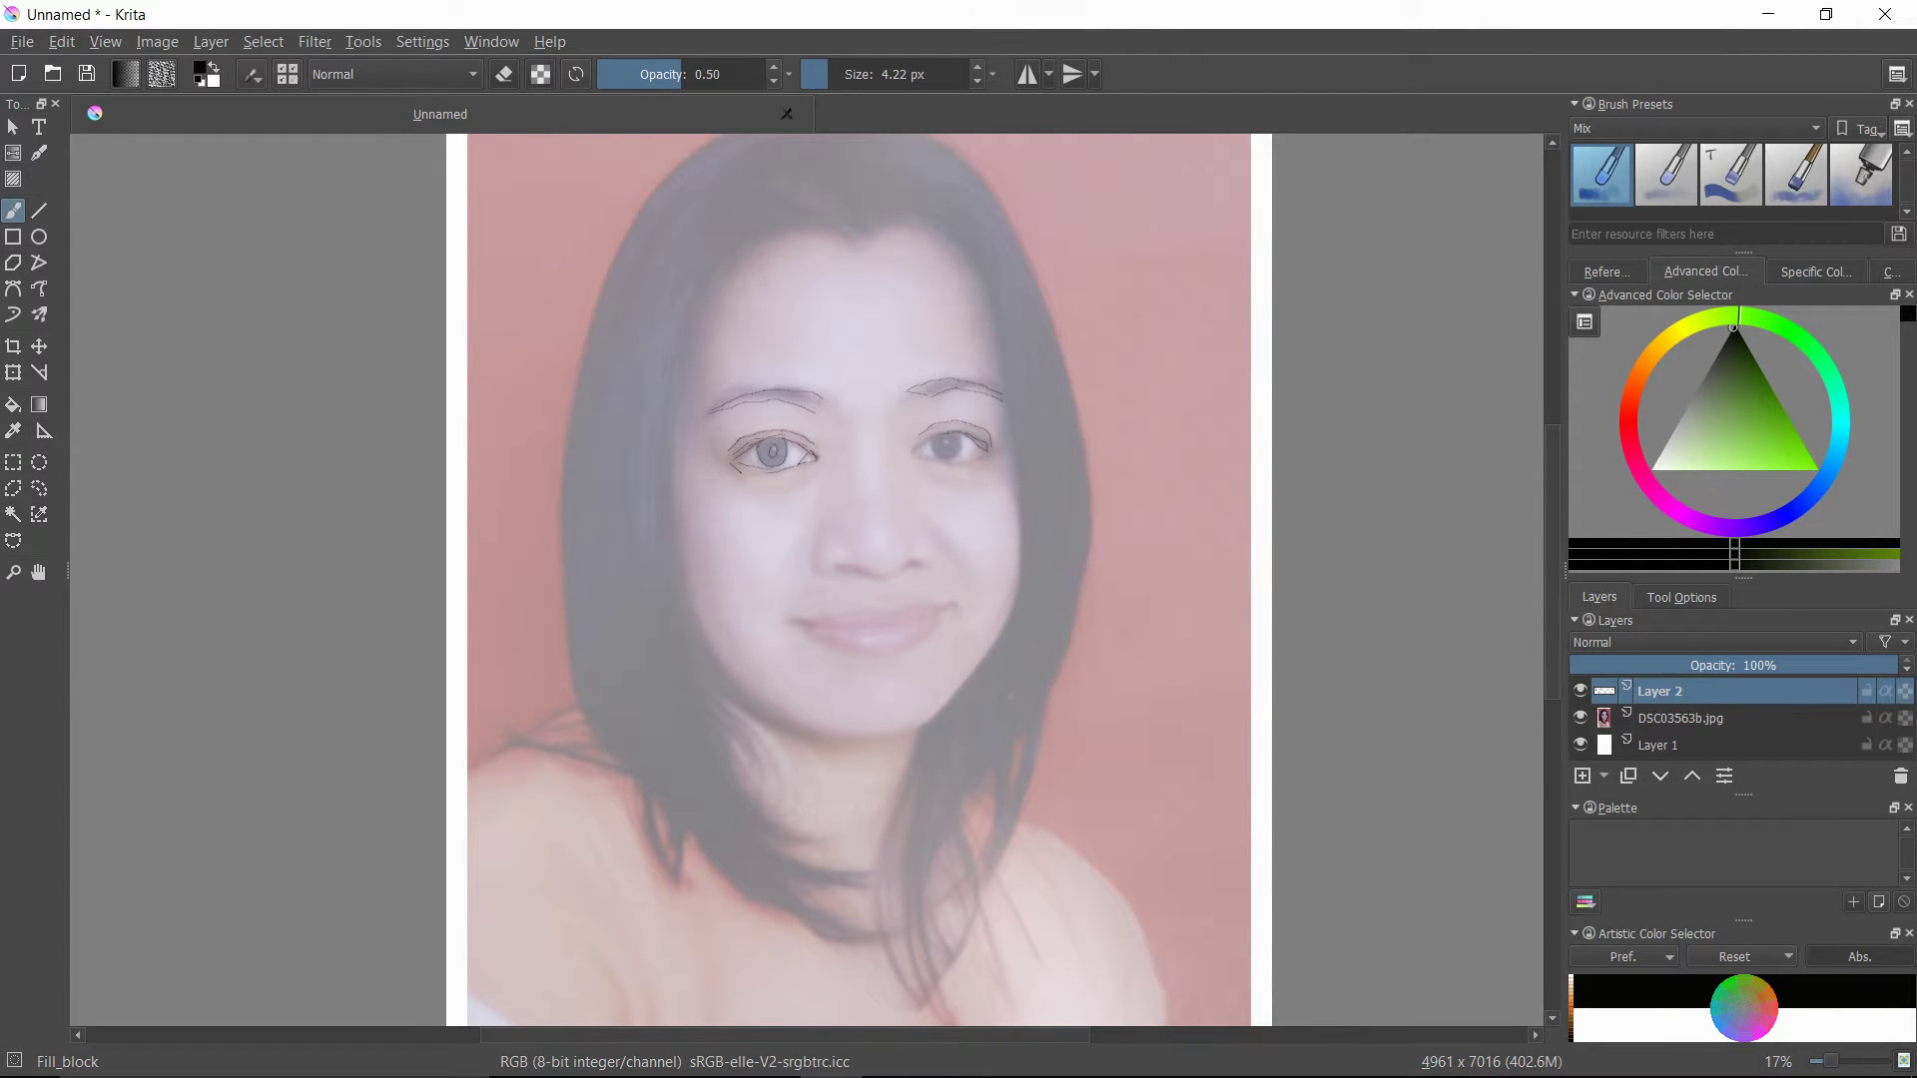
{"action": "right_click", "coordinate": [955, 433]}
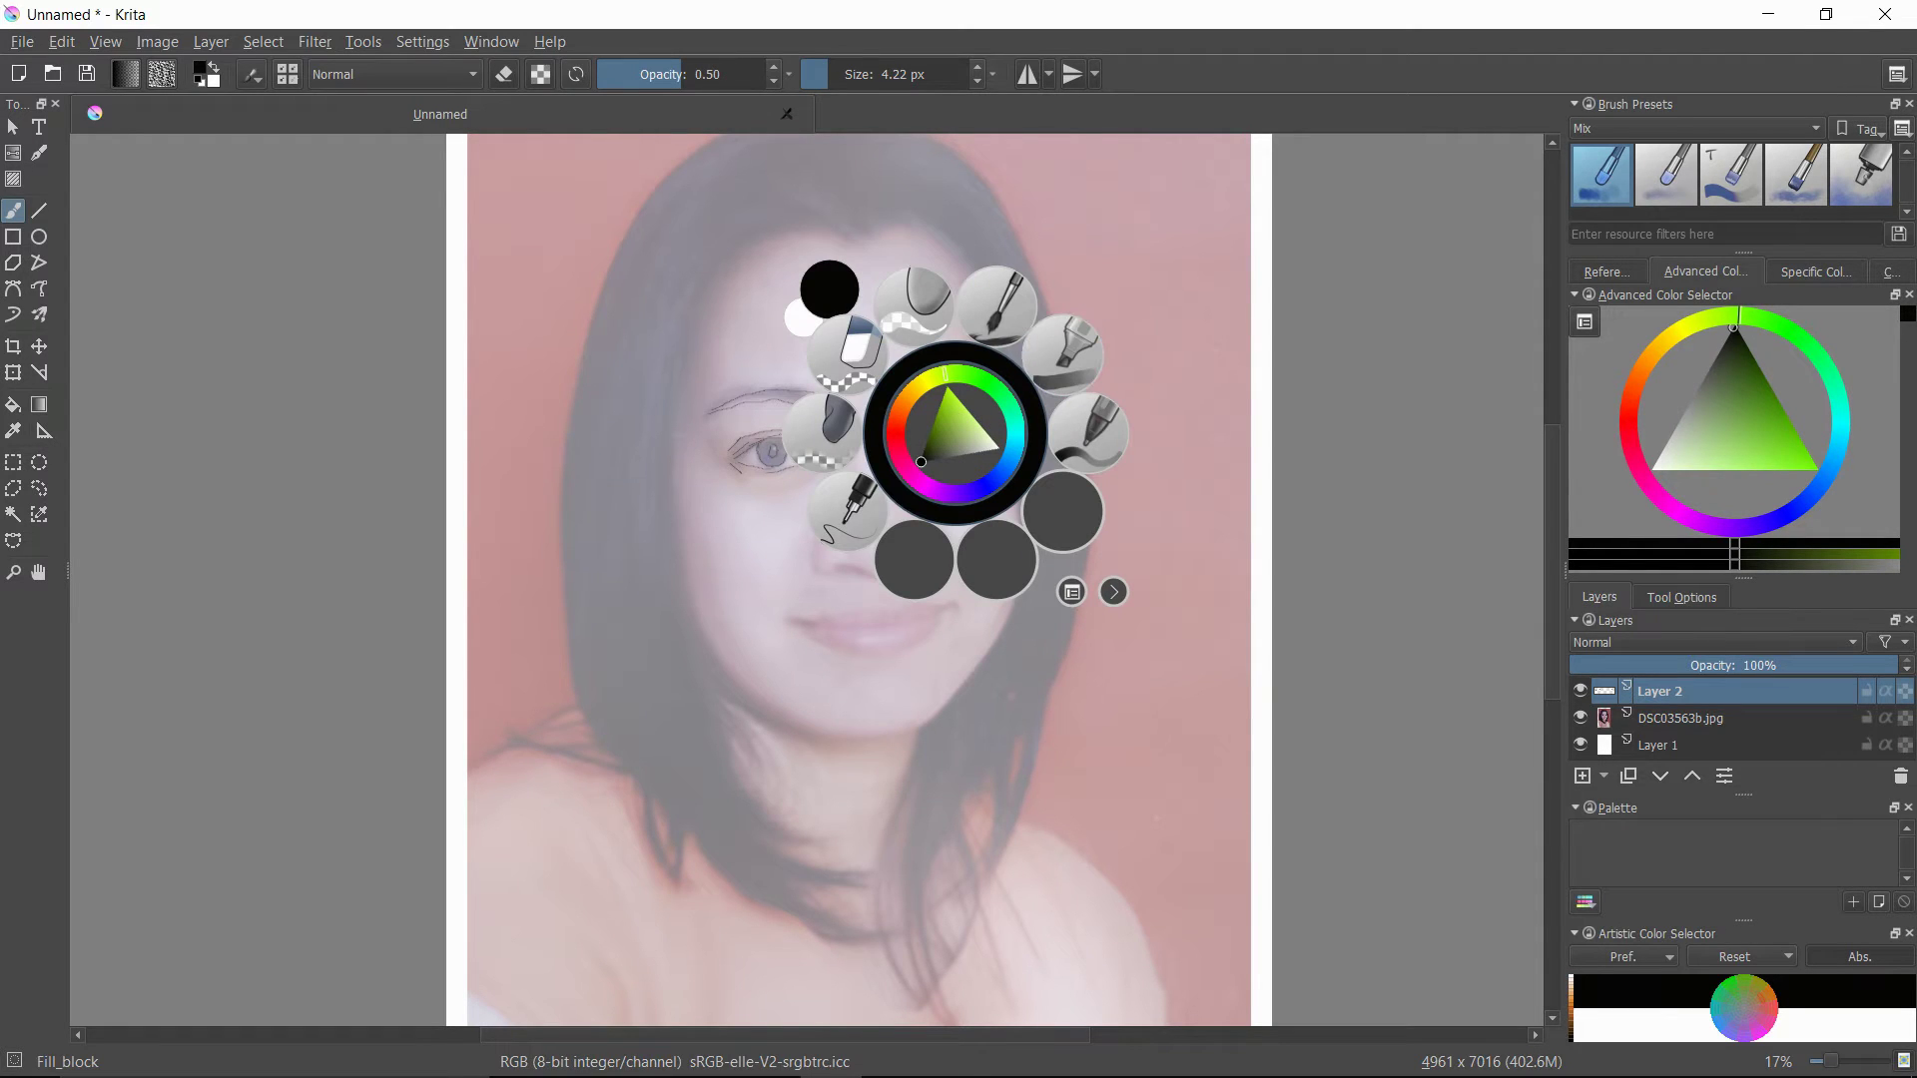
{"action": "key", "text": "Escape"}
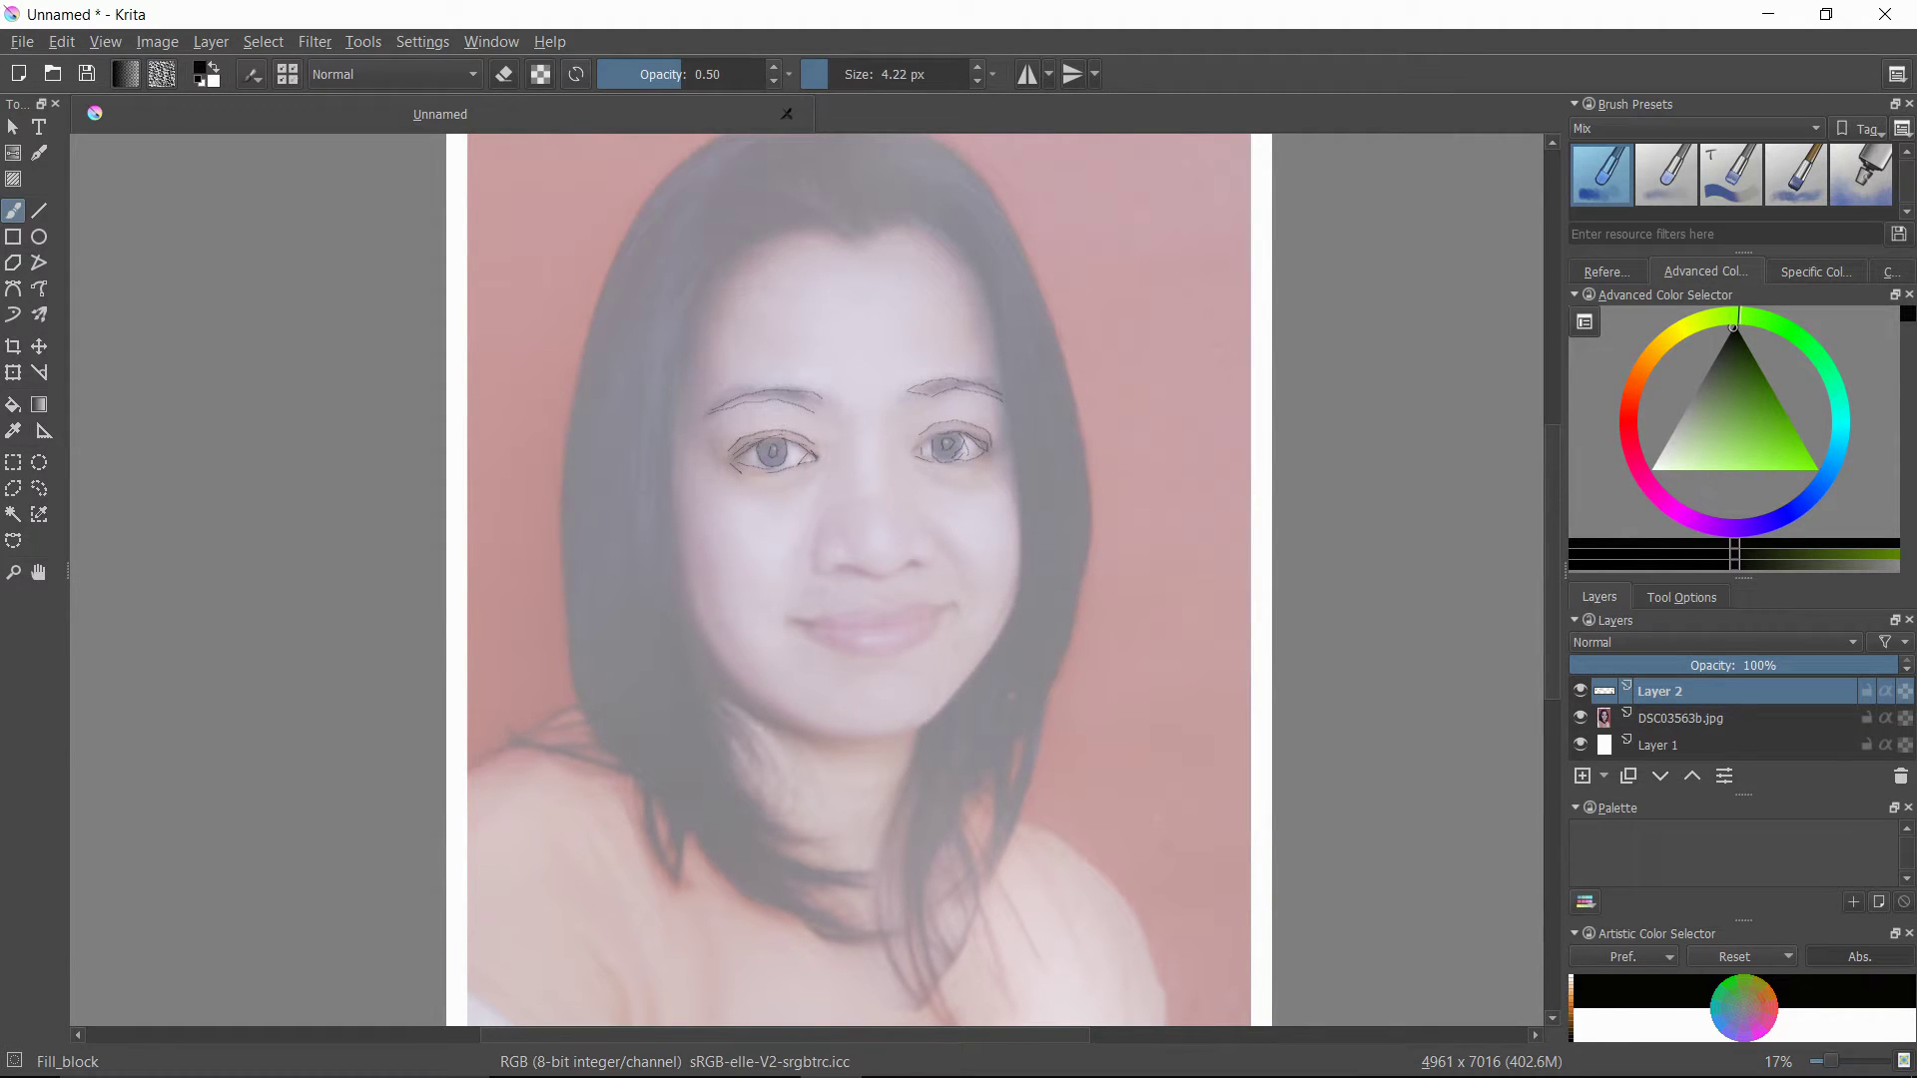
{"action": "right_click", "coordinate": [913, 455]}
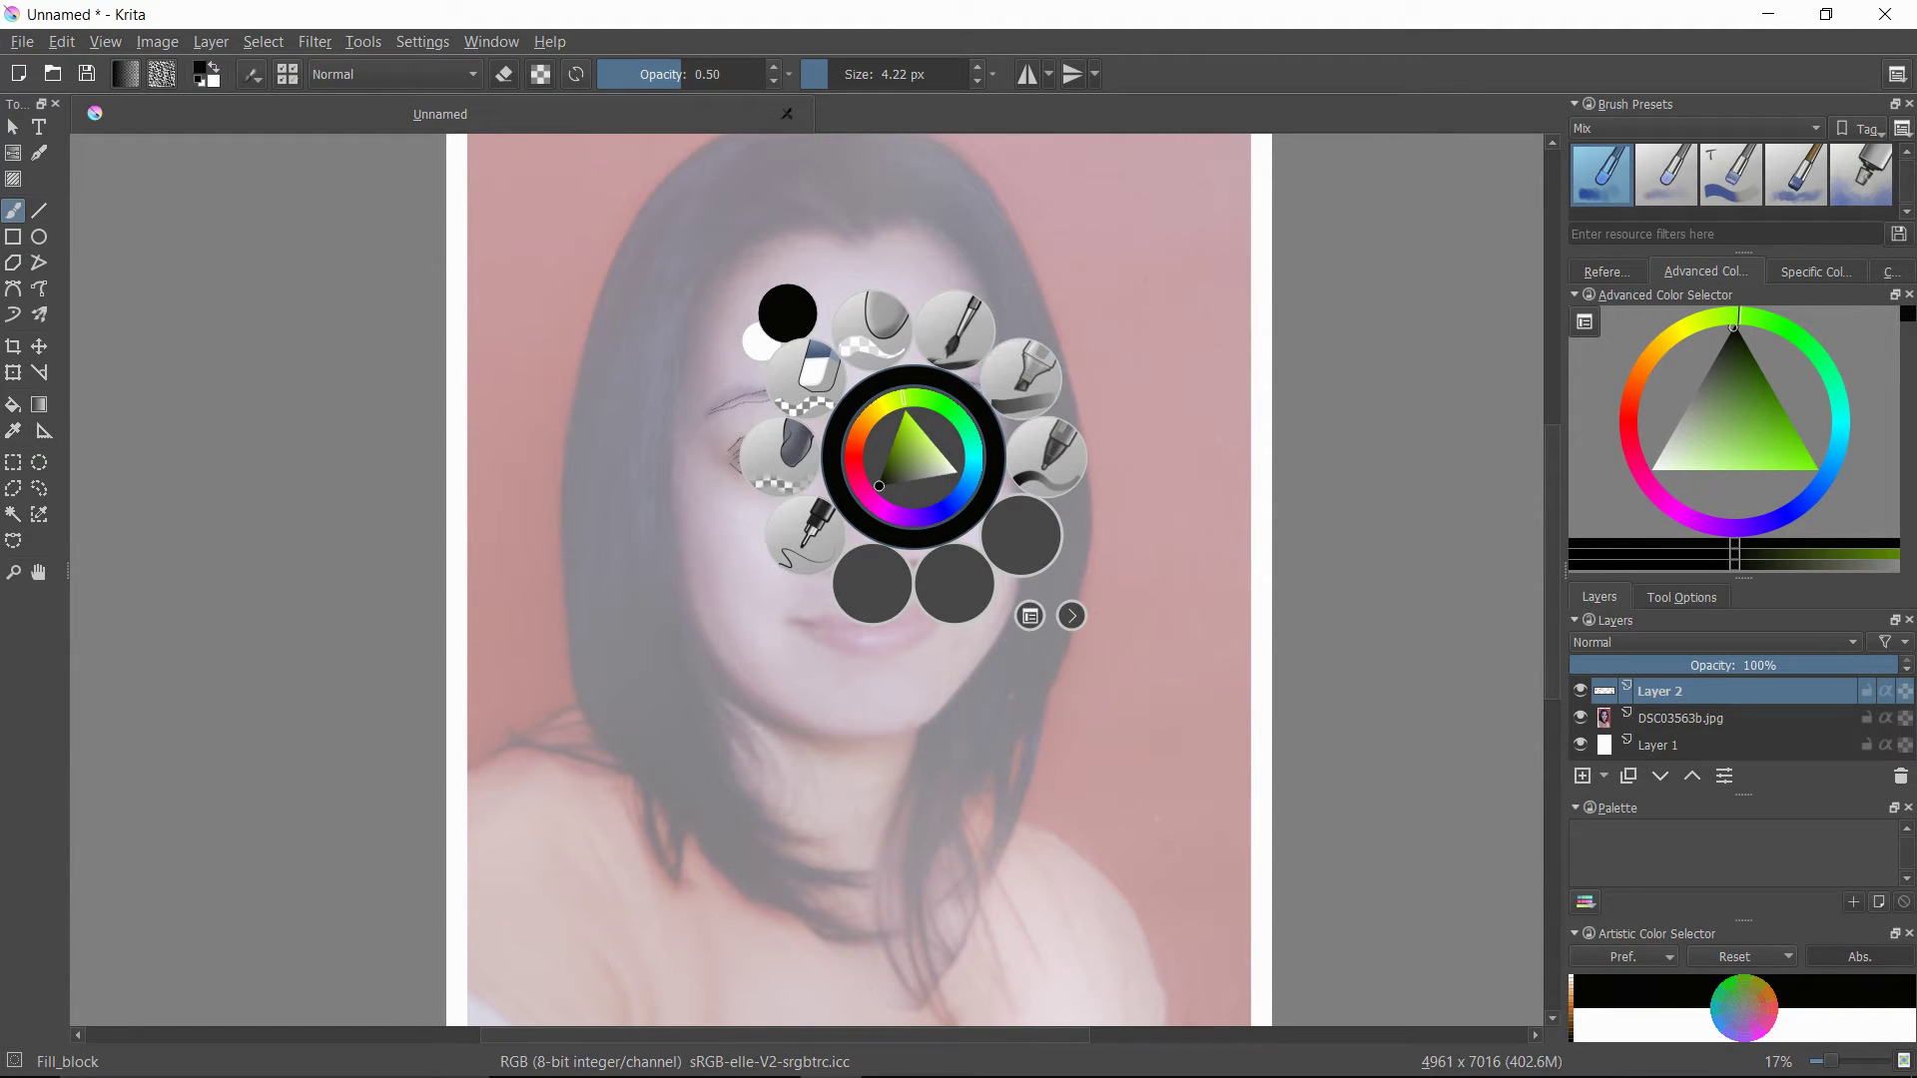
{"action": "left_click", "coordinate": [1078, 299]}
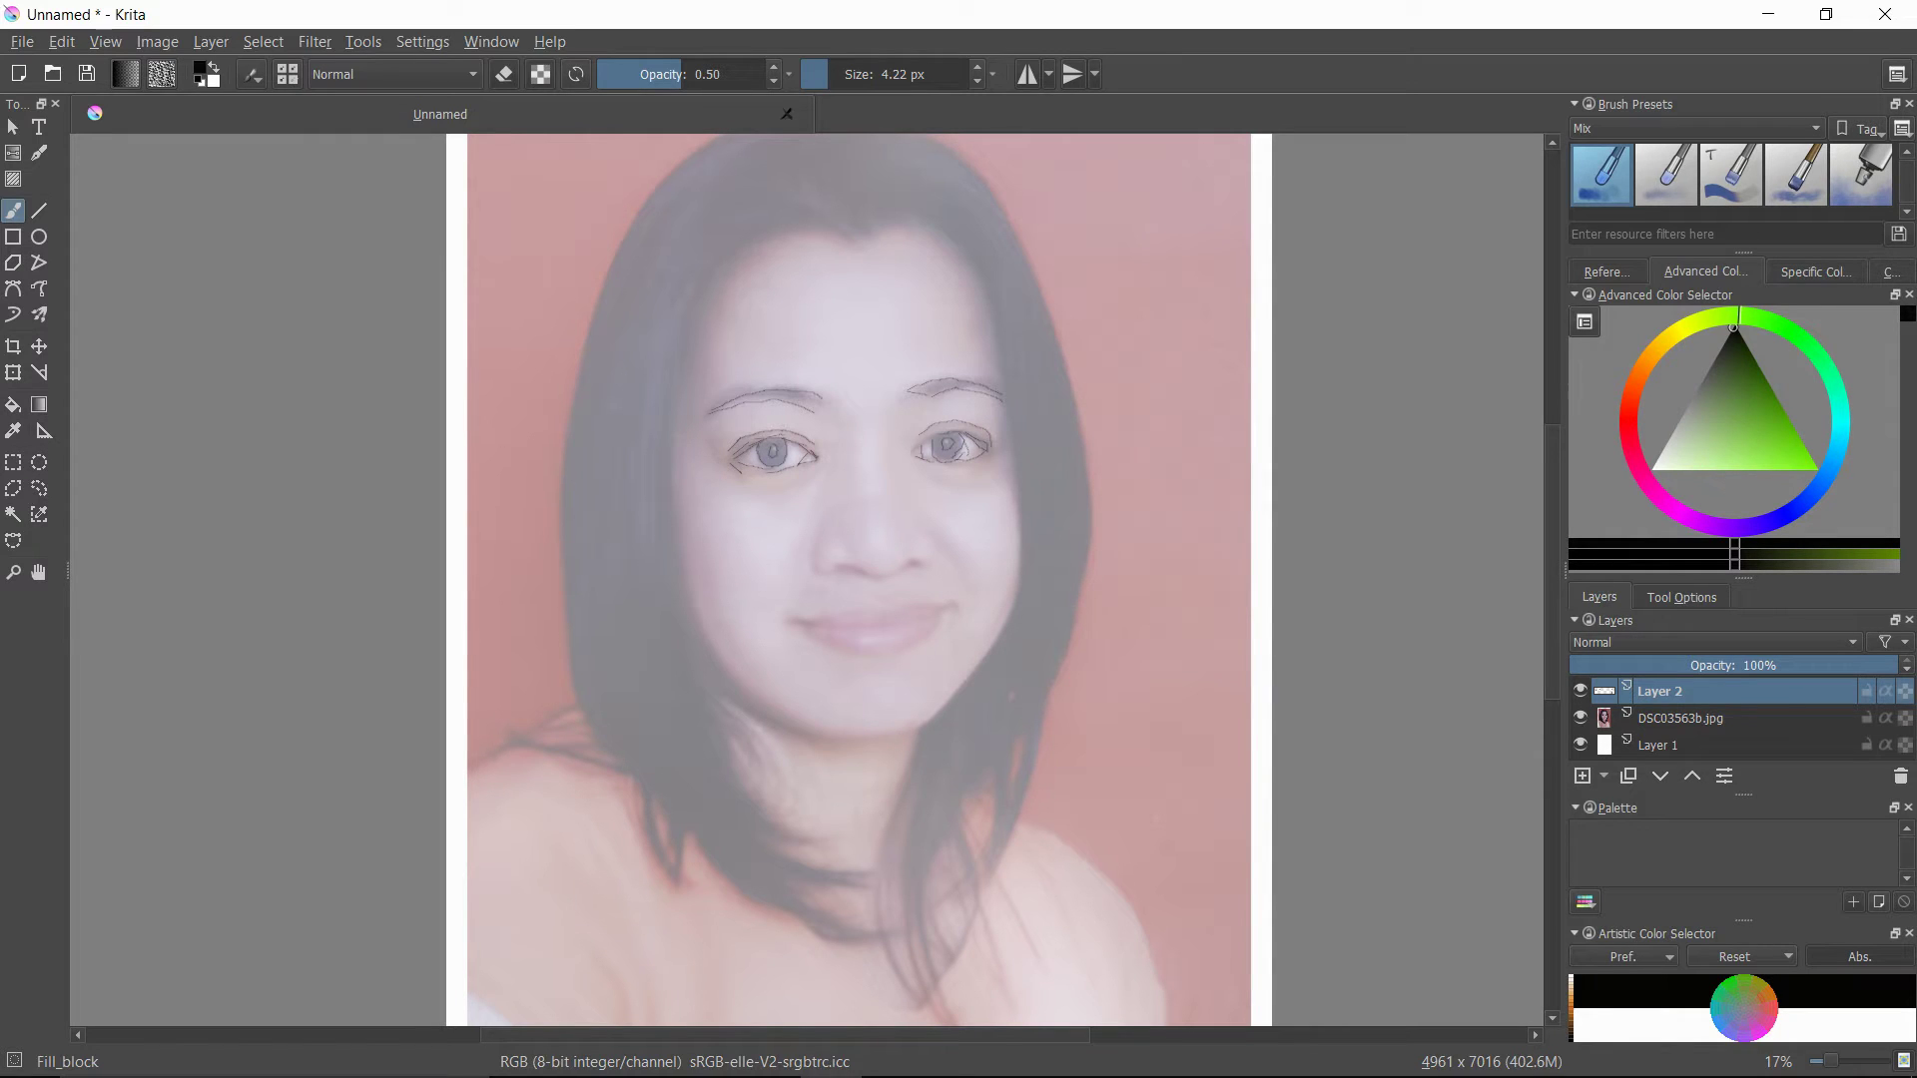
{"action": "right_click", "coordinate": [914, 447]}
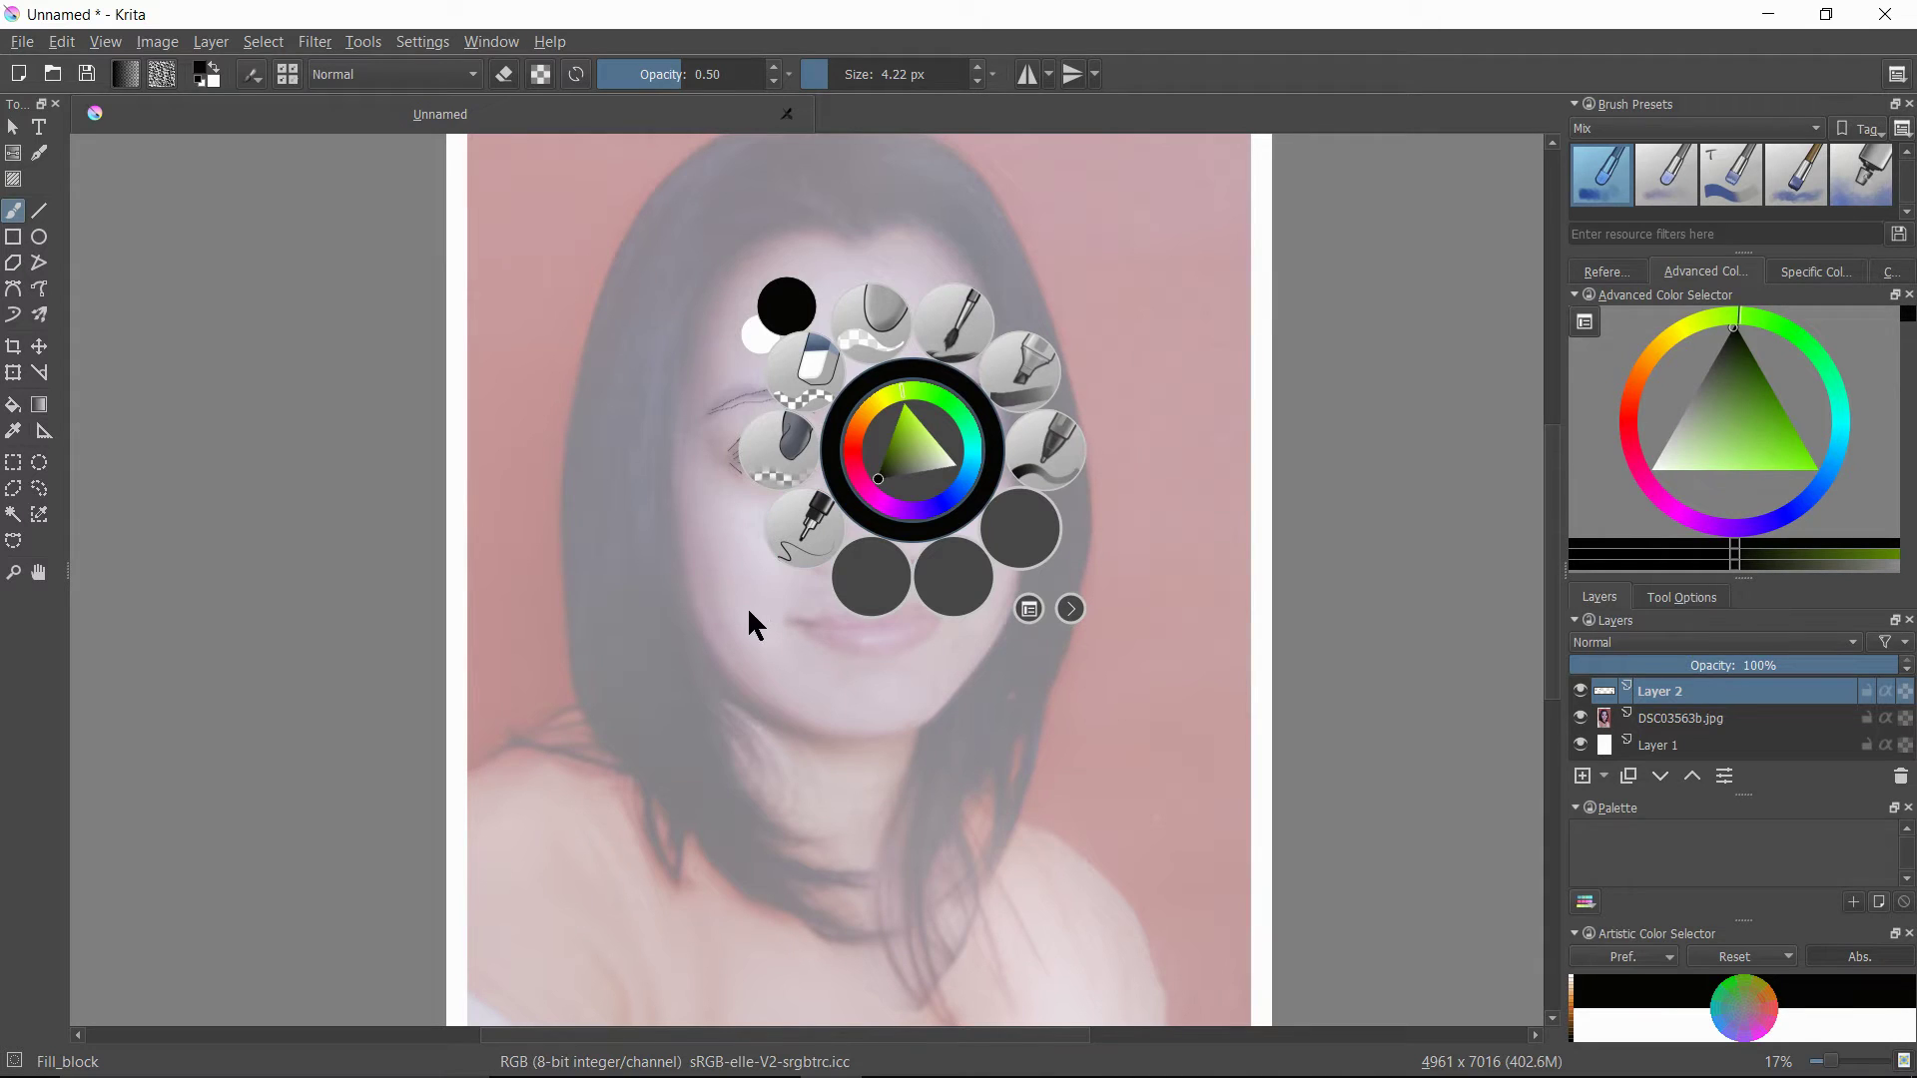
{"action": "left_click", "coordinate": [804, 547]}
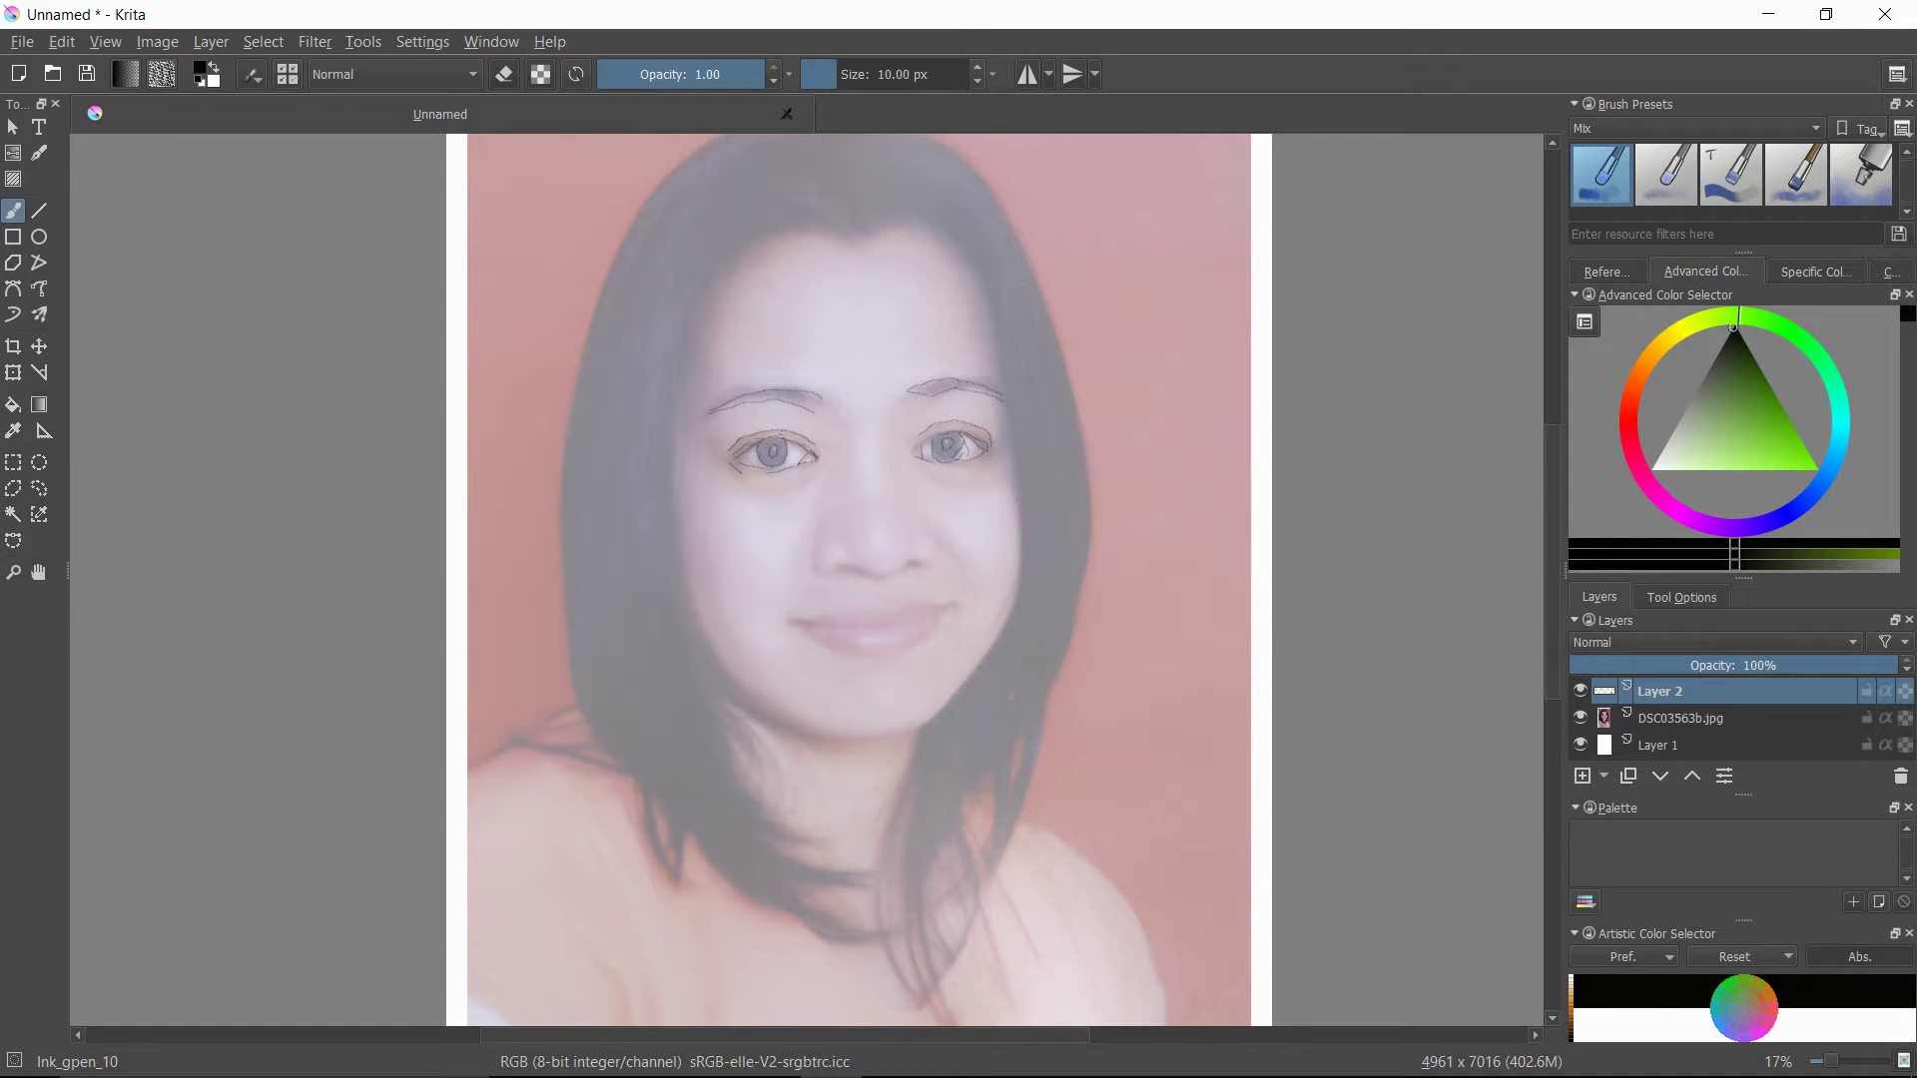
- Ink the right eye's inner corner, then set the pen to 0.52 opacity and 2.61 px
{"action": "left_click_drag", "start_coordinate": [927, 443], "coordinate": [915, 454]}
{"action": "left_click_drag", "start_coordinate": [757, 68], "coordinate": [703, 69]}
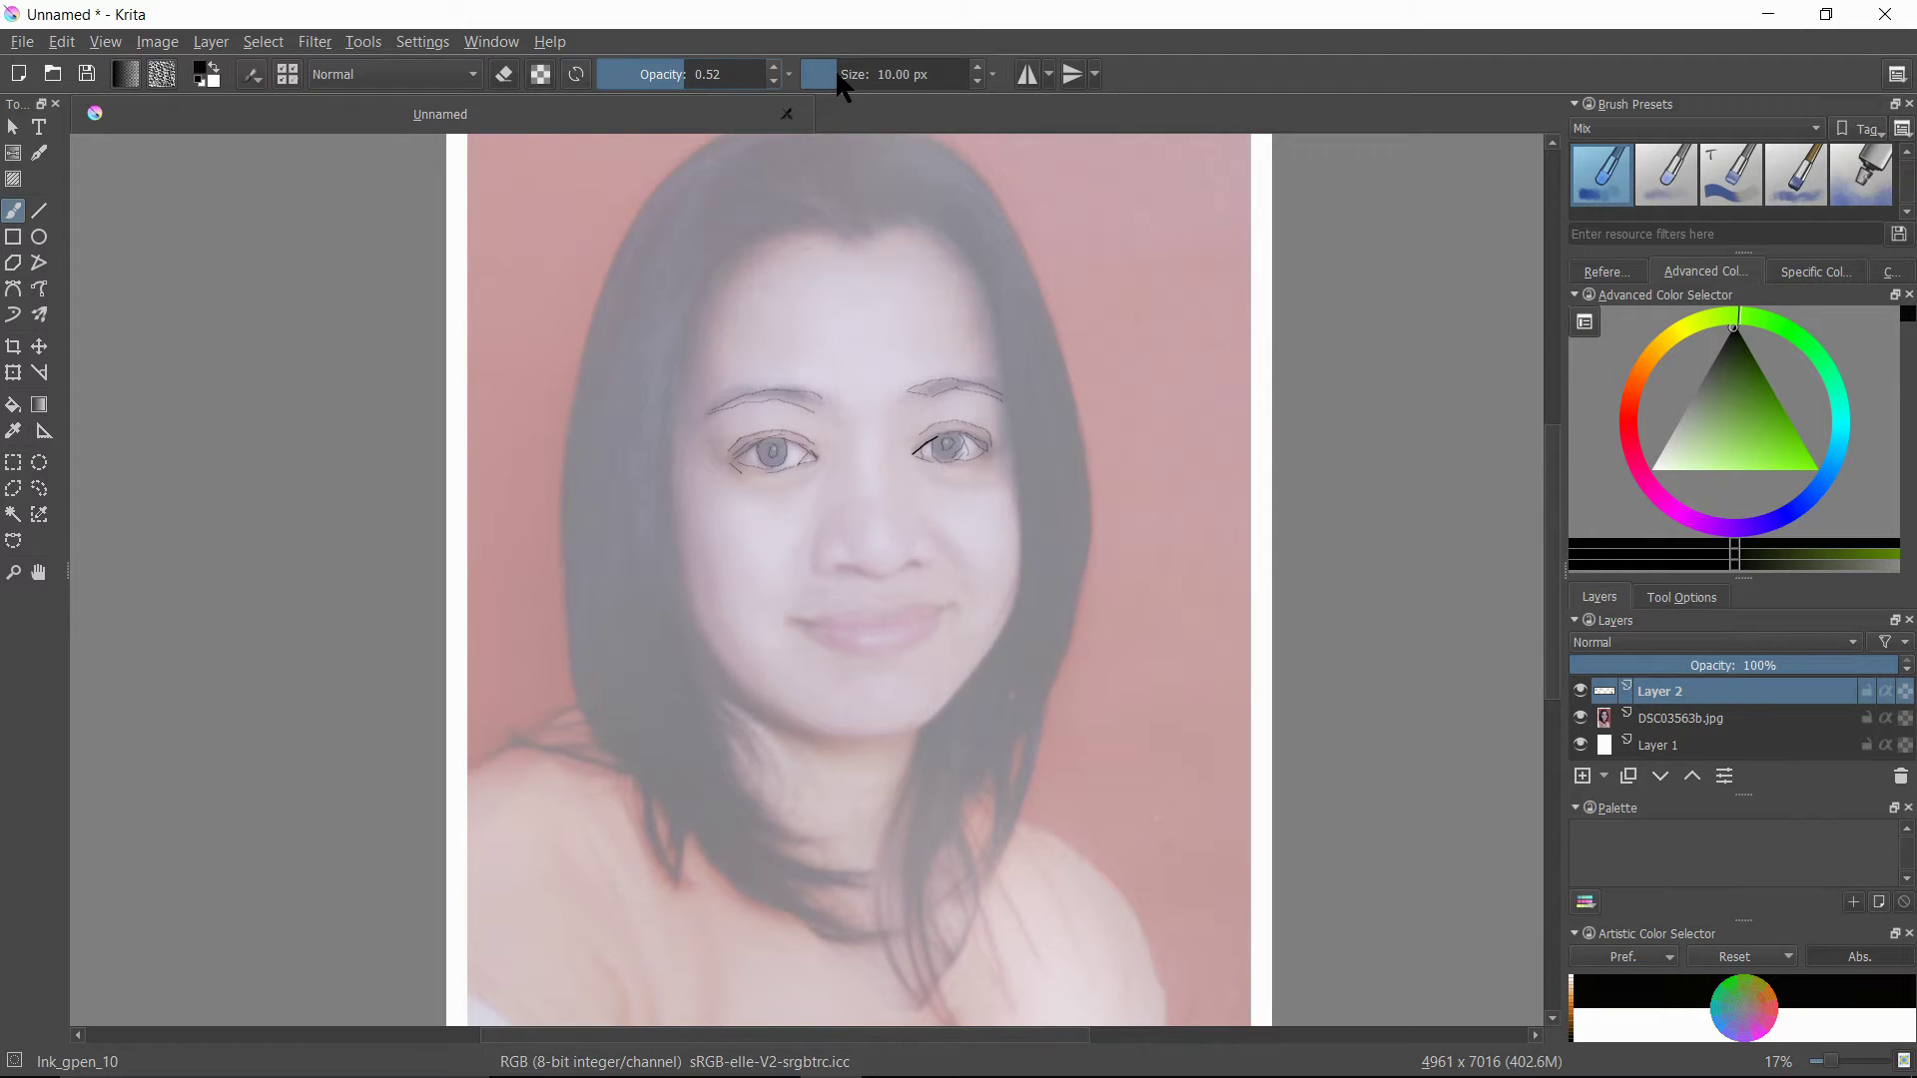
{"action": "left_click_drag", "start_coordinate": [835, 69], "coordinate": [823, 69]}
- Trace the nose, nostrils, lips, jaw and cheek contour, and hair strands over the shoulder
{"action": "left_click_drag", "start_coordinate": [808, 555], "coordinate": [821, 576]}
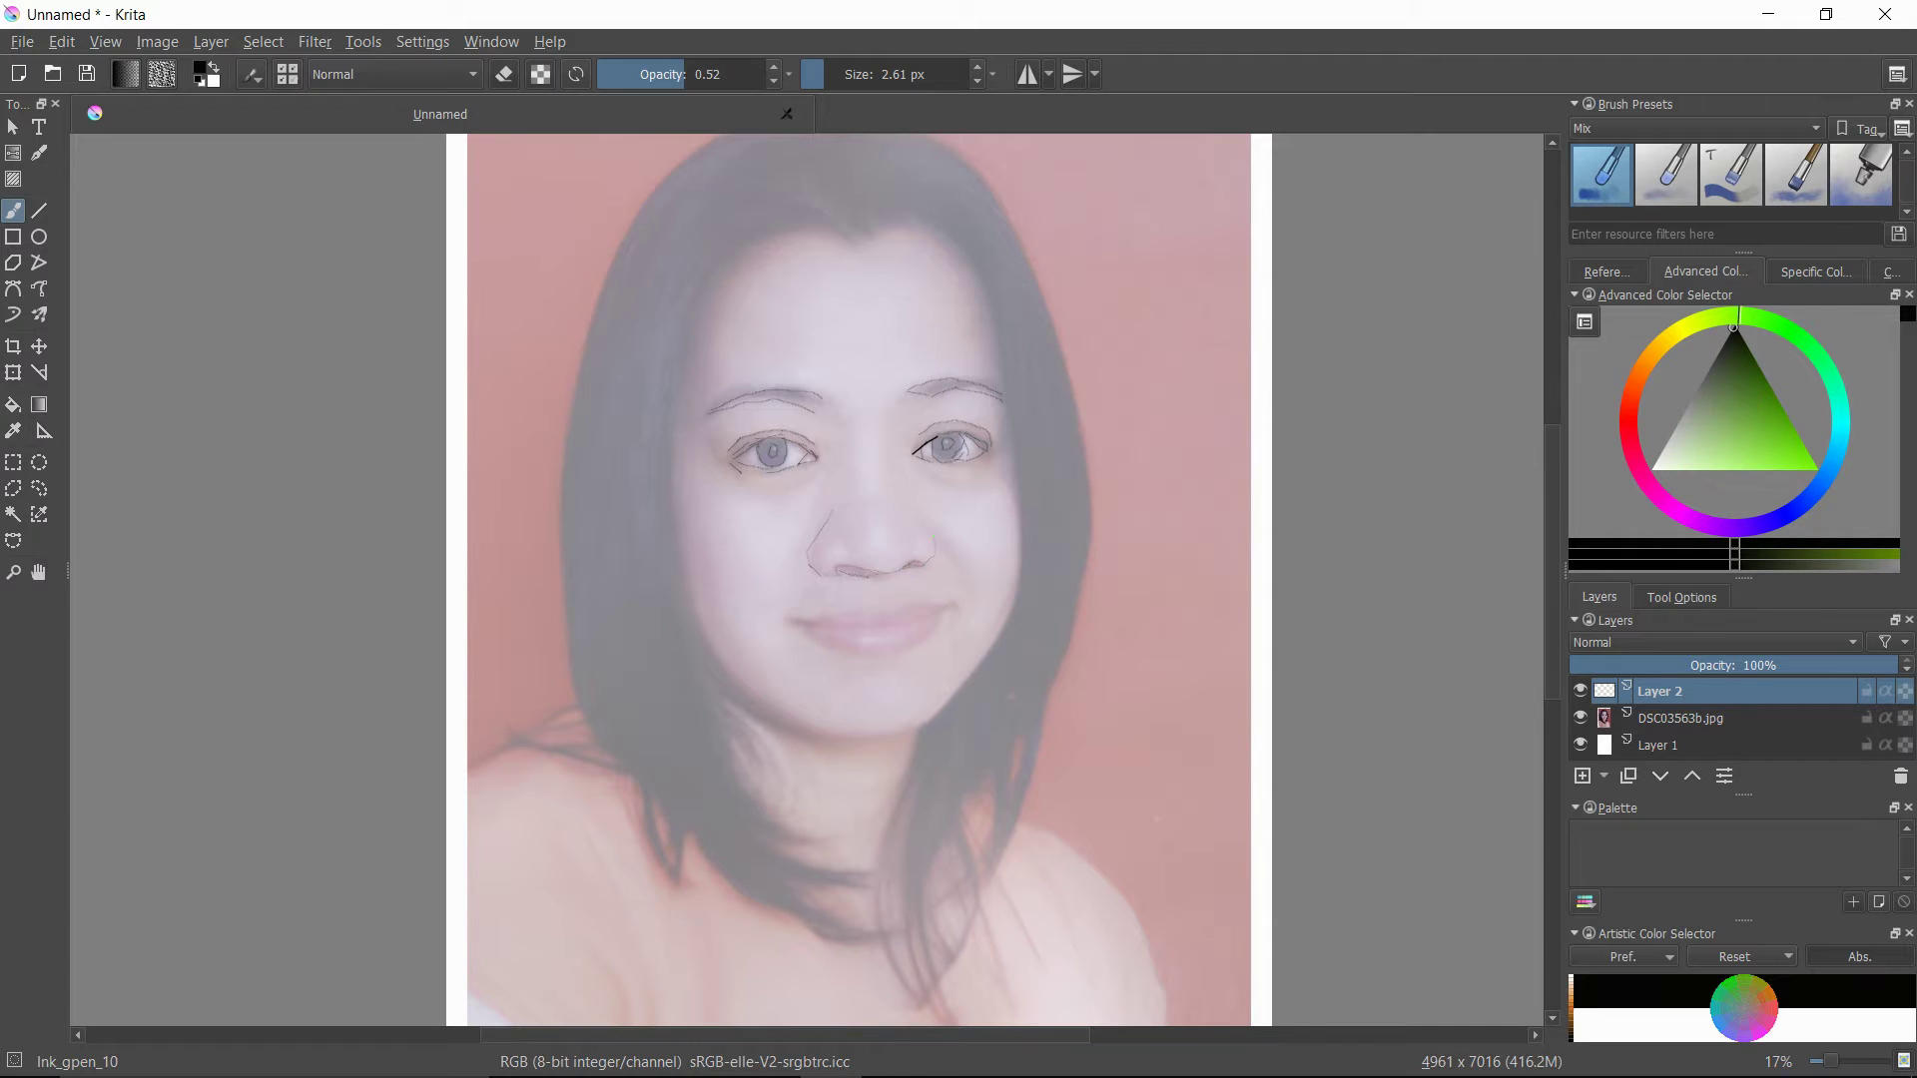
{"action": "left_click_drag", "start_coordinate": [887, 584], "coordinate": [899, 608]}
{"action": "left_click_drag", "start_coordinate": [656, 524], "coordinate": [829, 737]}
{"action": "mouse_move", "coordinate": [915, 770]}
{"action": "left_mouse_down"}
{"action": "mouse_move", "coordinate": [884, 993]}
{"action": "mouse_move", "coordinate": [928, 1007]}
{"action": "left_mouse_up"}
{"action": "left_click_drag", "start_coordinate": [1018, 731], "coordinate": [1003, 774]}
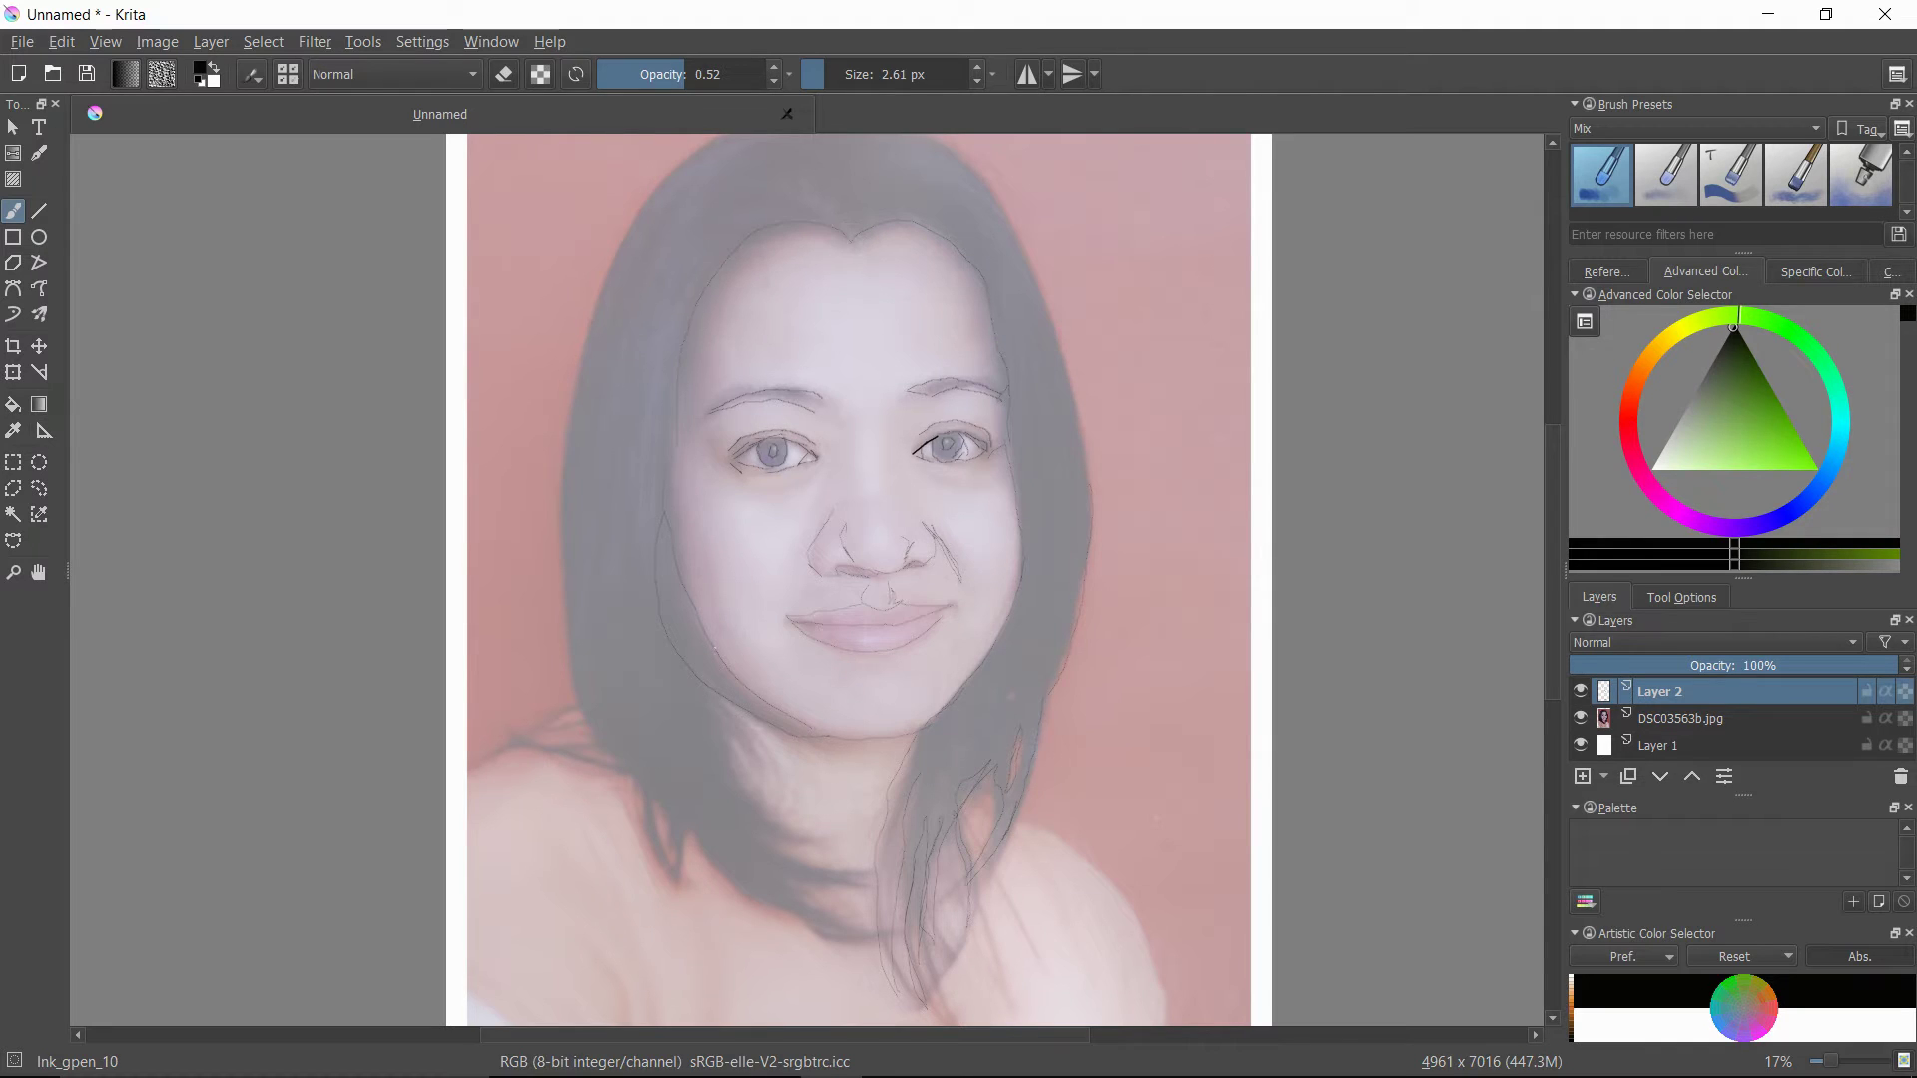
{"action": "left_click_drag", "start_coordinate": [574, 711], "coordinate": [462, 779]}
{"action": "mouse_move", "coordinate": [734, 724]}
{"action": "left_mouse_down"}
{"action": "mouse_move", "coordinate": [730, 767]}
{"action": "mouse_move", "coordinate": [764, 828]}
{"action": "mouse_move", "coordinate": [801, 843]}
{"action": "mouse_move", "coordinate": [799, 915]}
{"action": "left_mouse_up"}
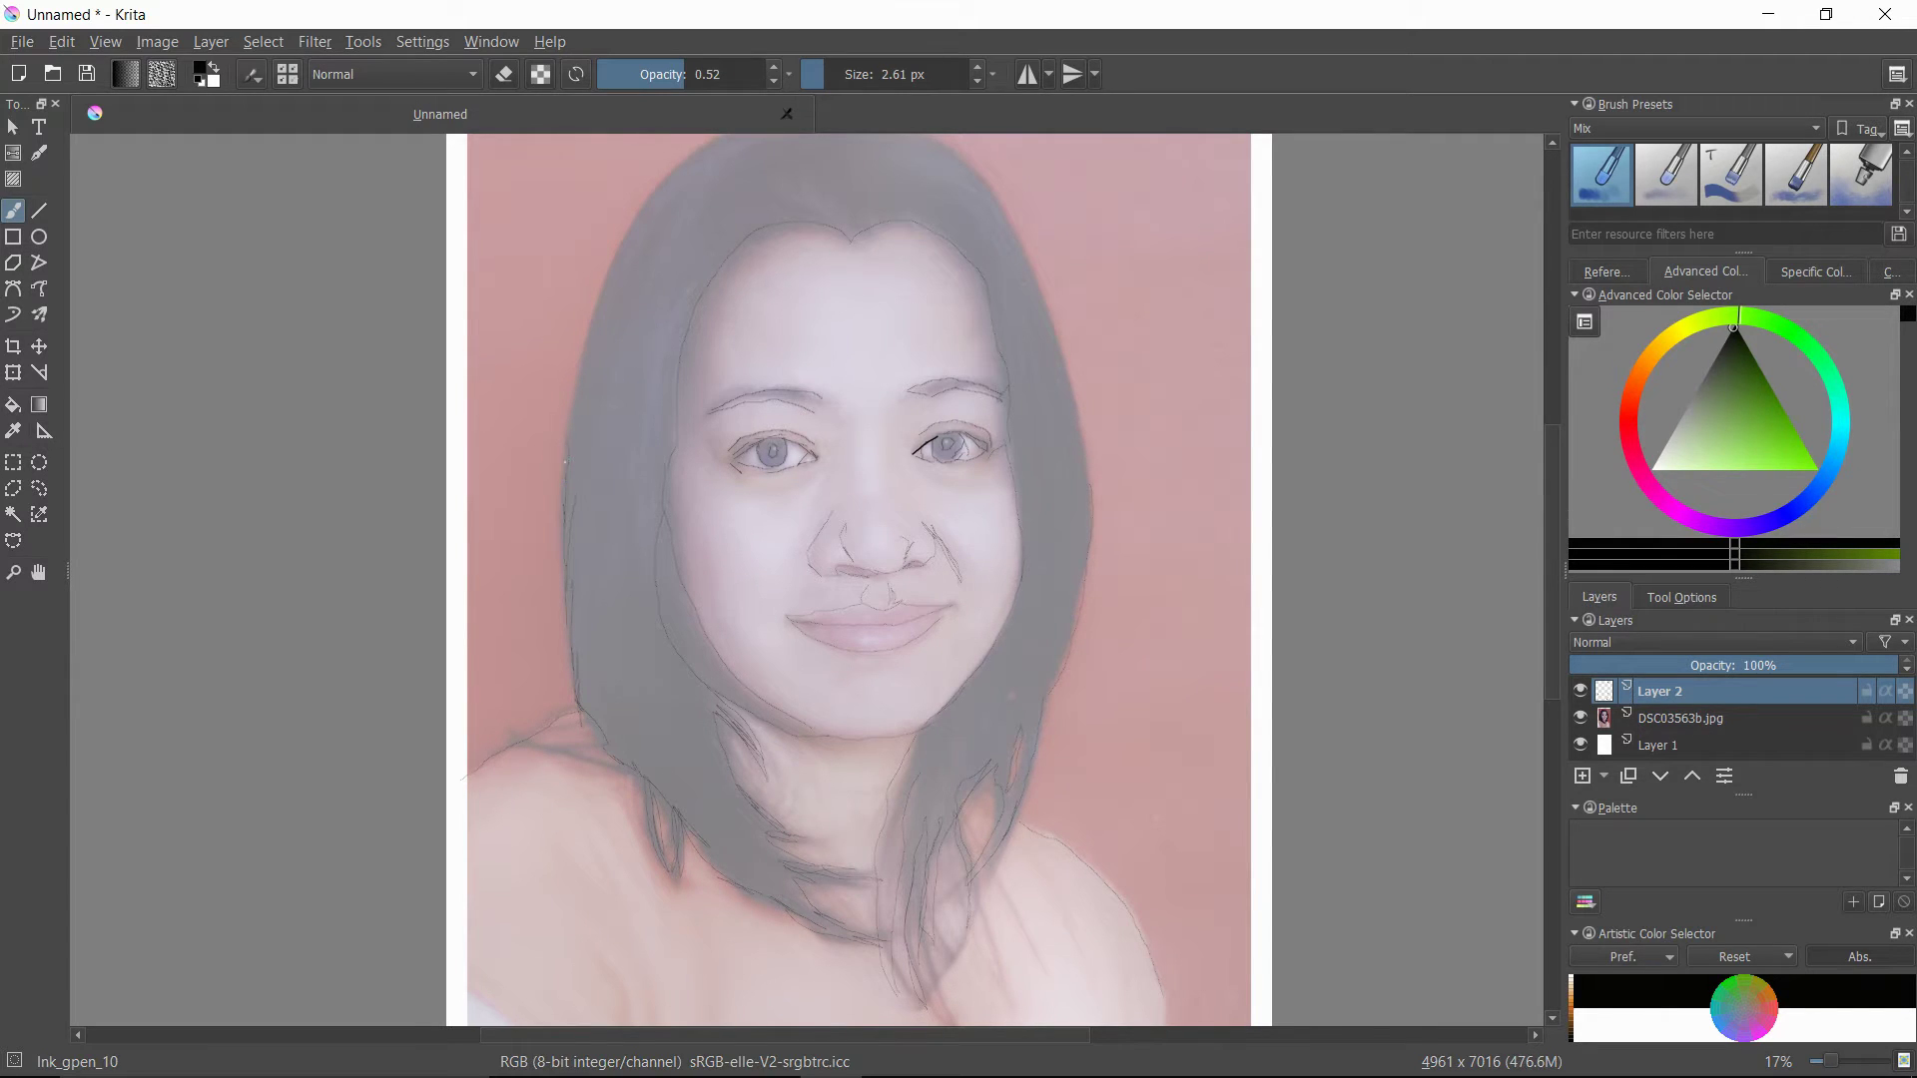
{"action": "scroll", "coordinate": [1555, 628], "scroll_direction": "up", "scroll_amount": 2}
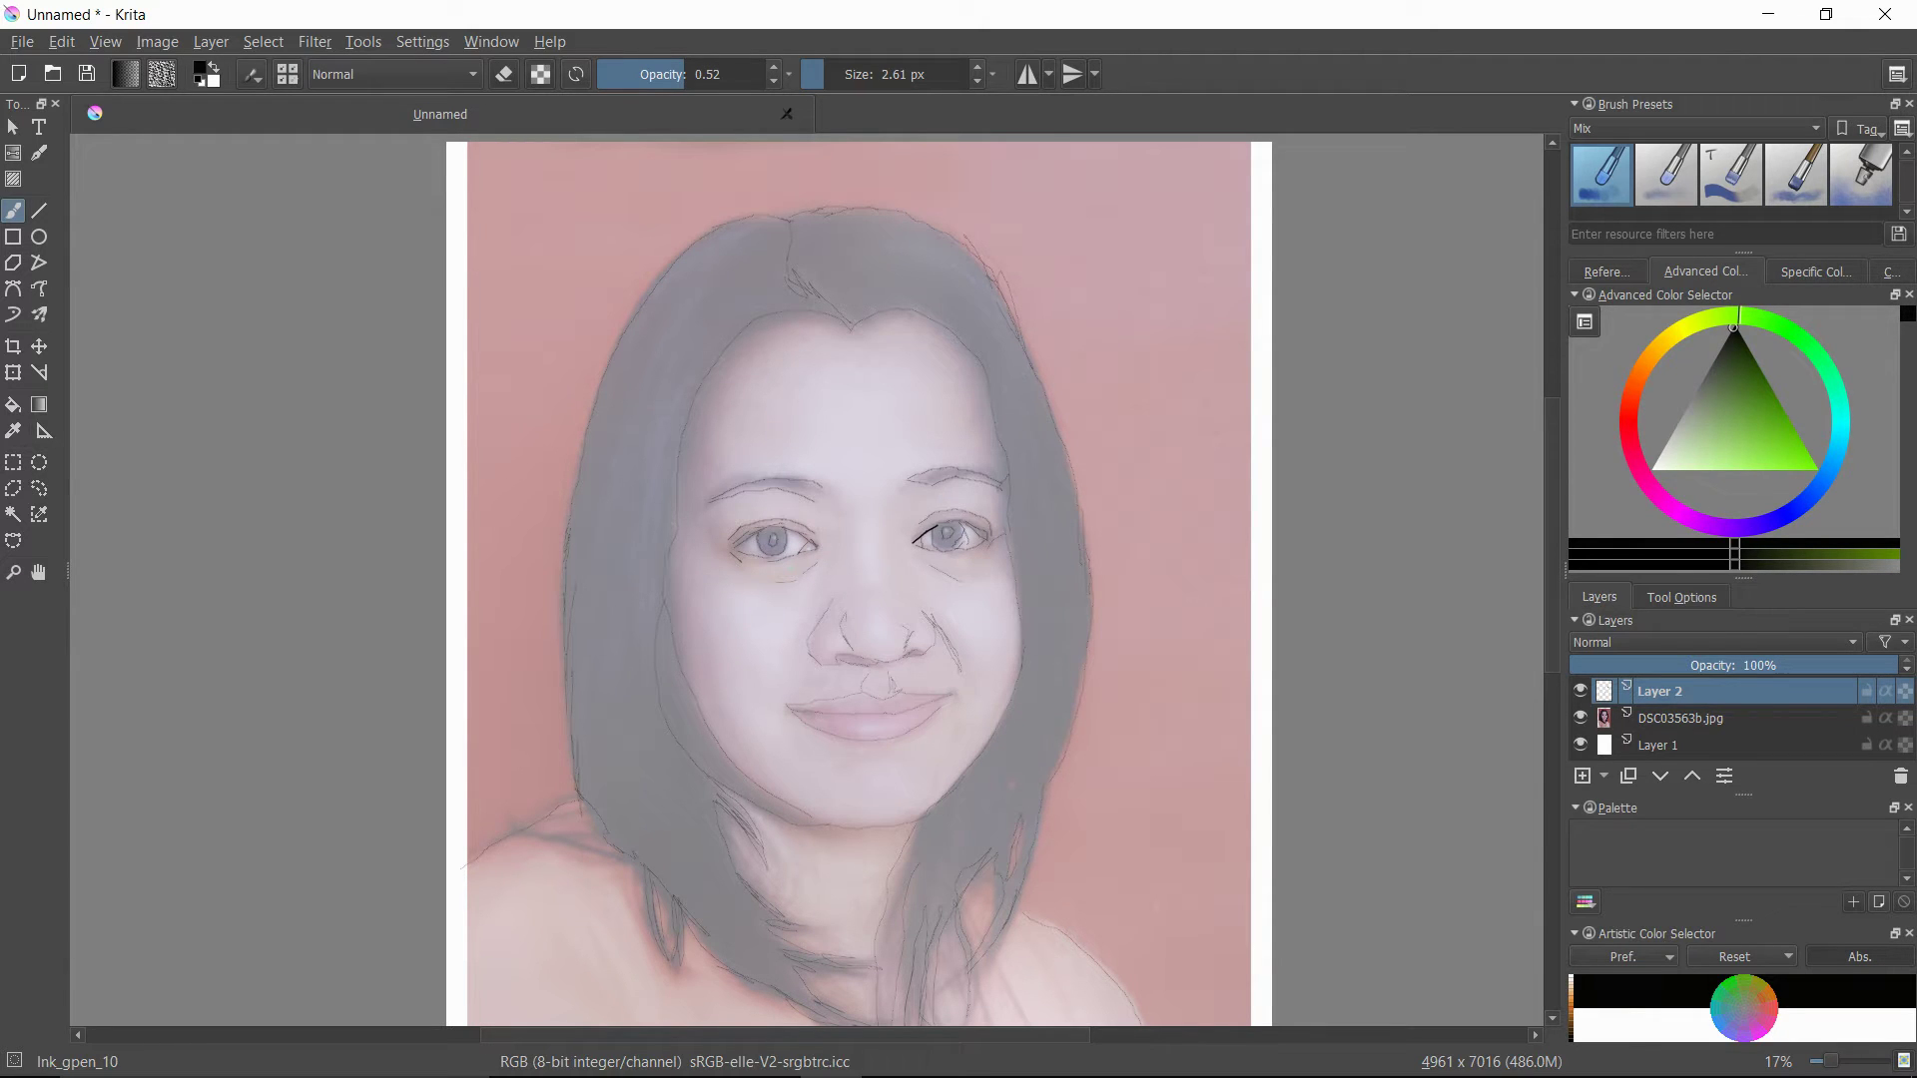
- Zoom out and toggle the DSC03563b.jpg layer's visibility off and back on
{"action": "key", "text": "minus"}
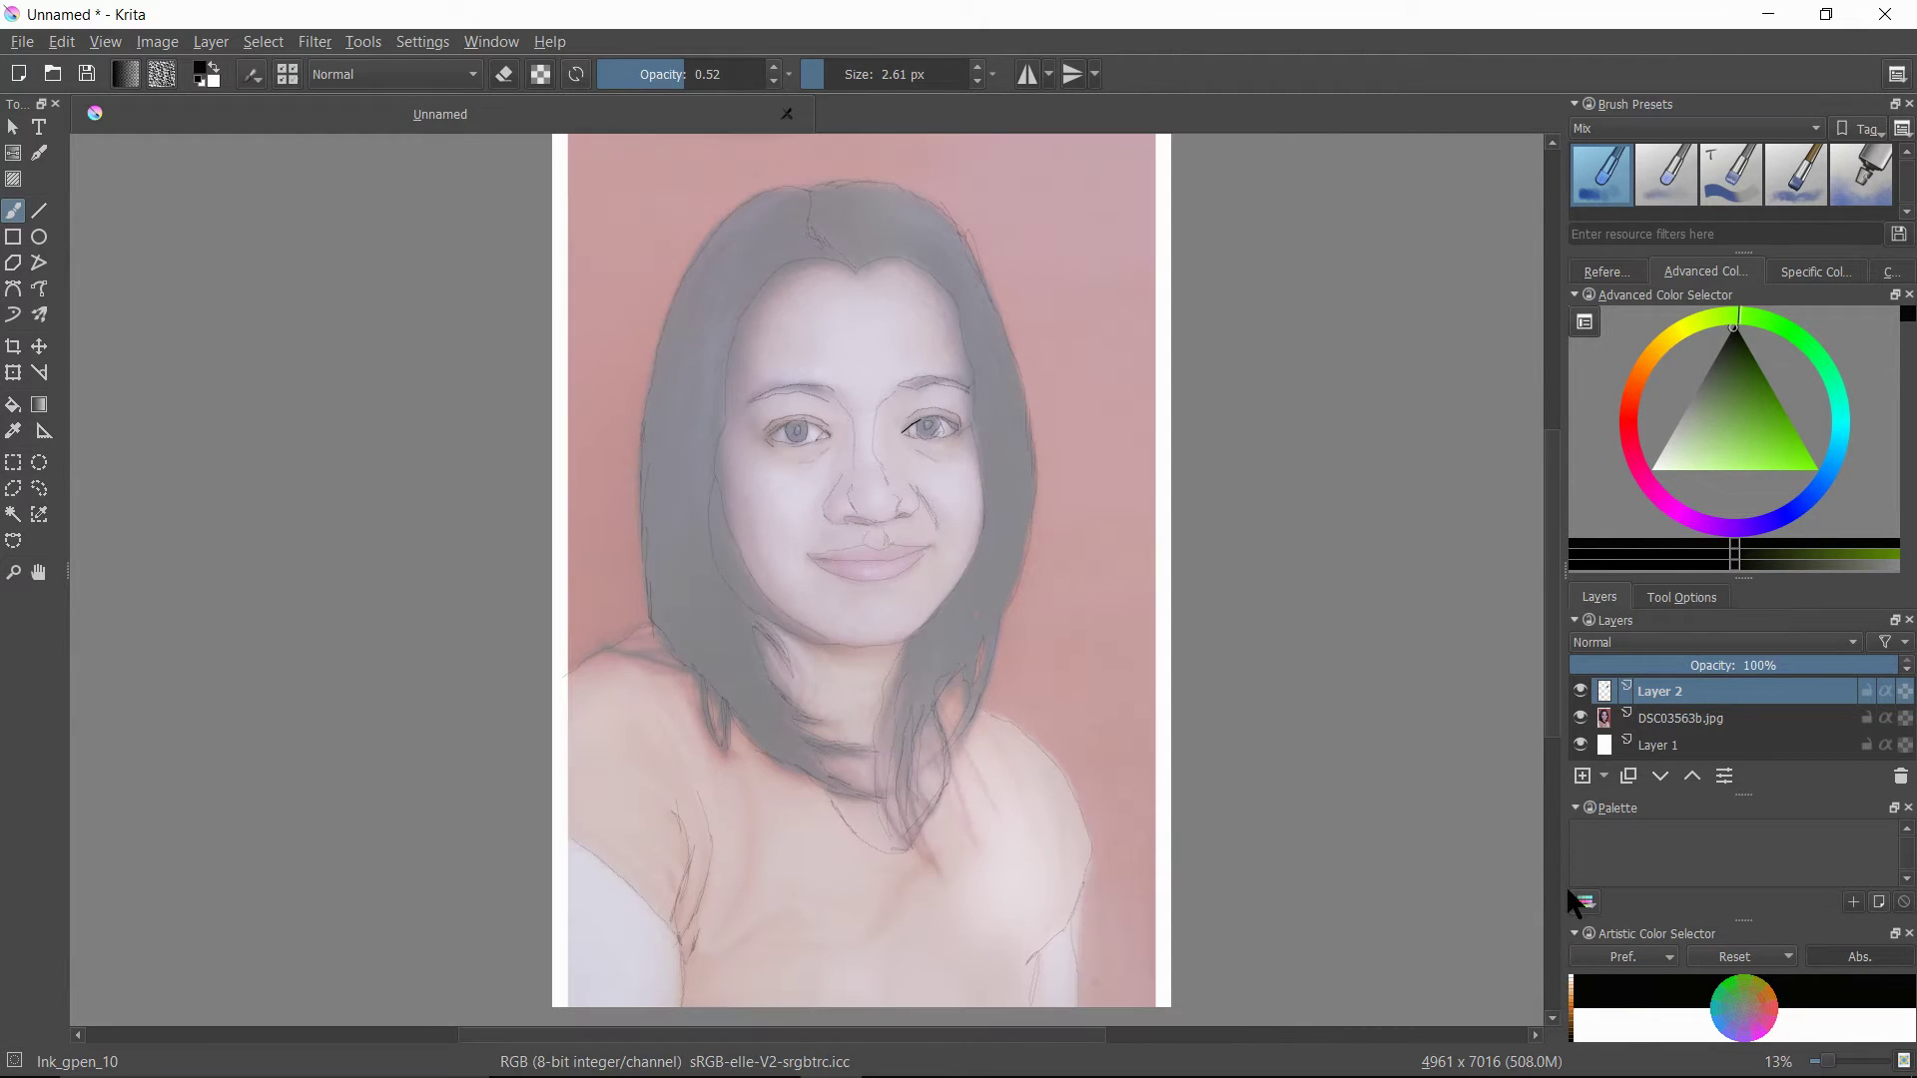
{"action": "left_click", "coordinate": [1581, 718]}
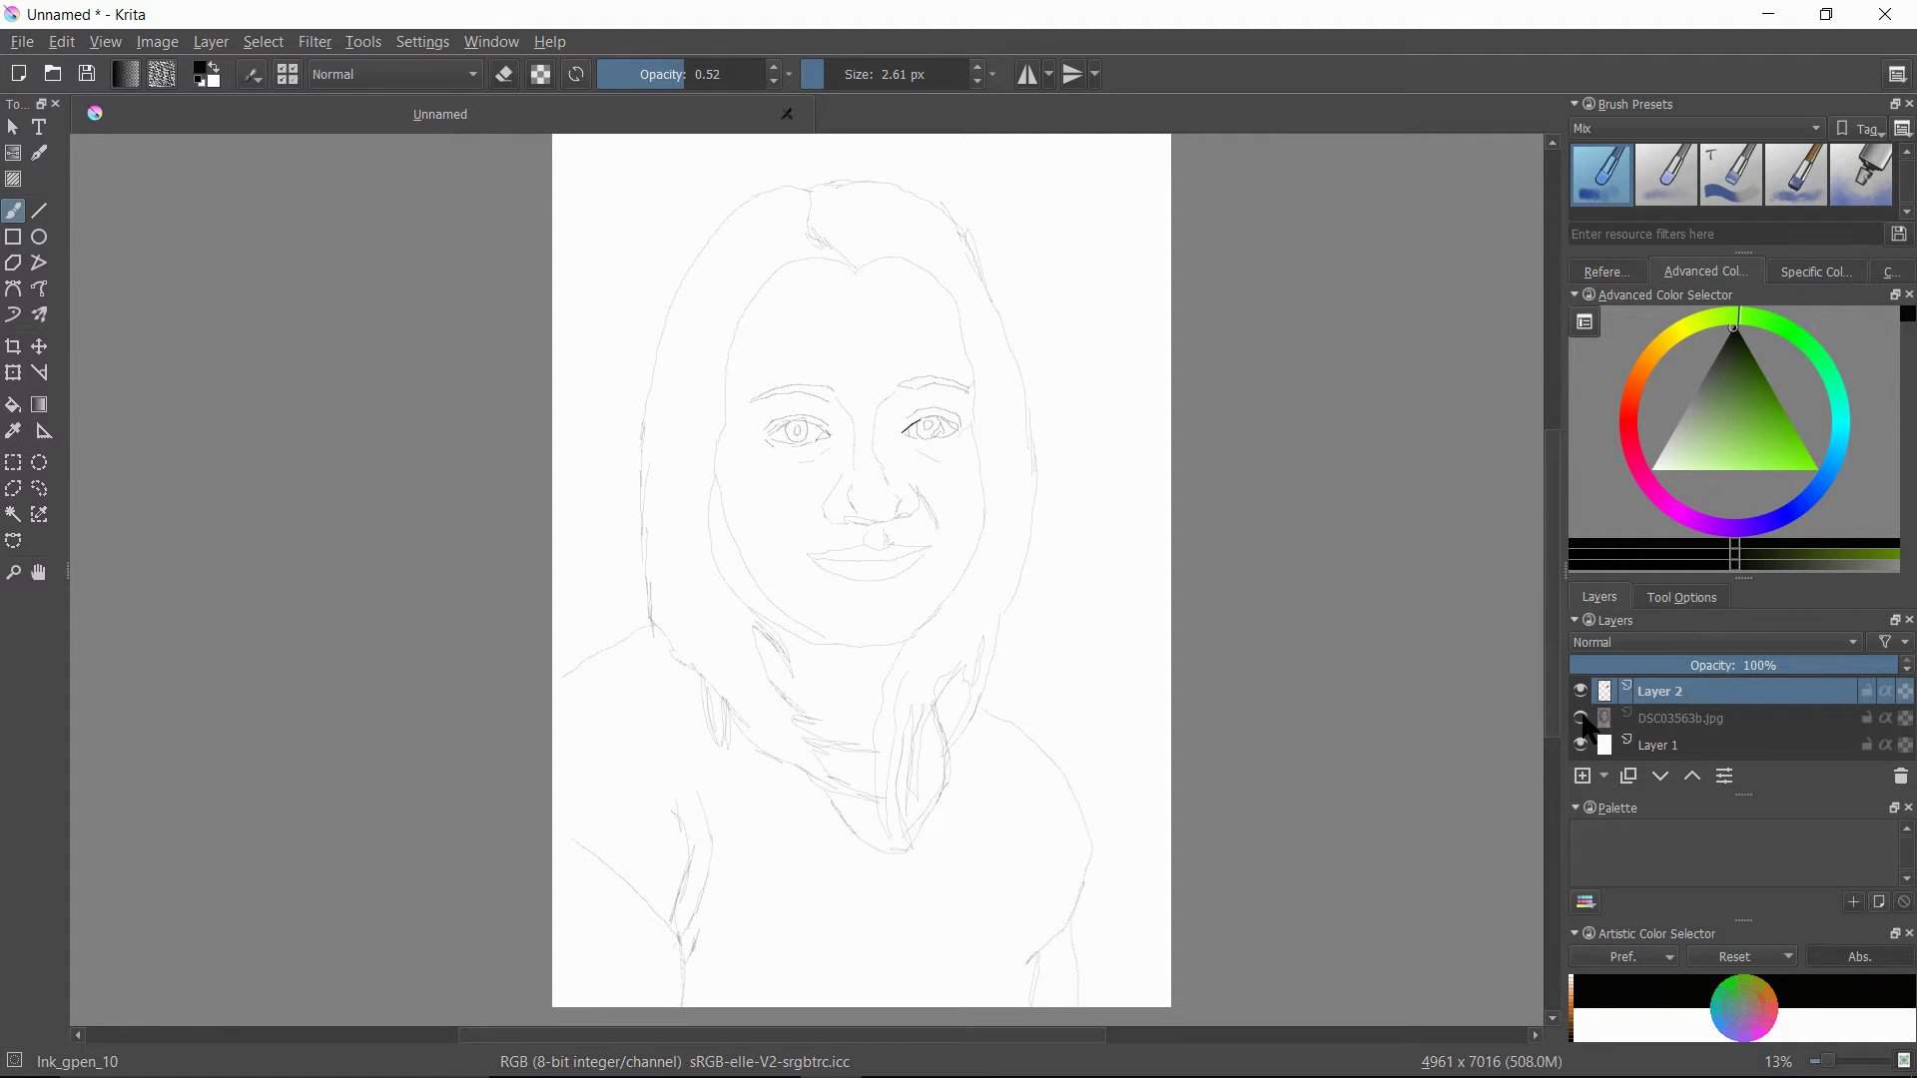
{"action": "mouse_move", "coordinate": [1585, 717]}
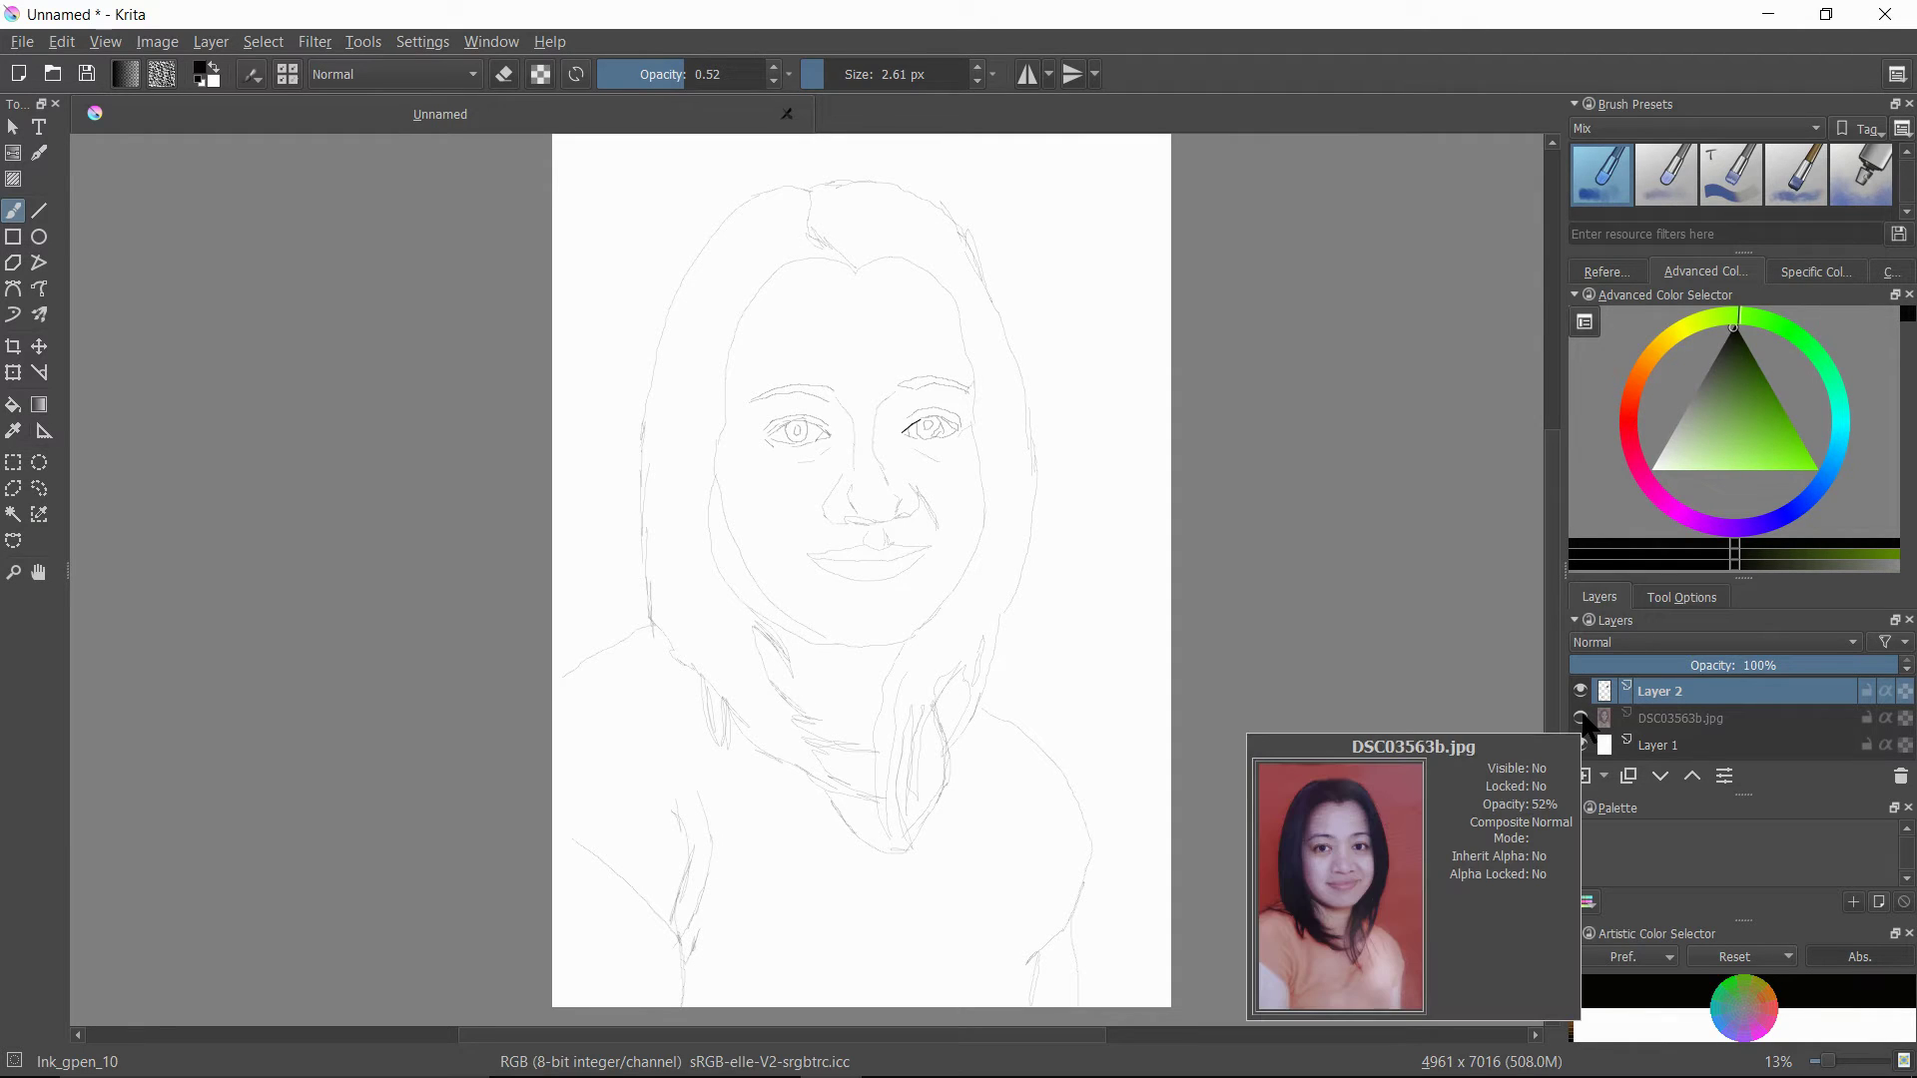
{"action": "left_click", "coordinate": [1581, 718]}
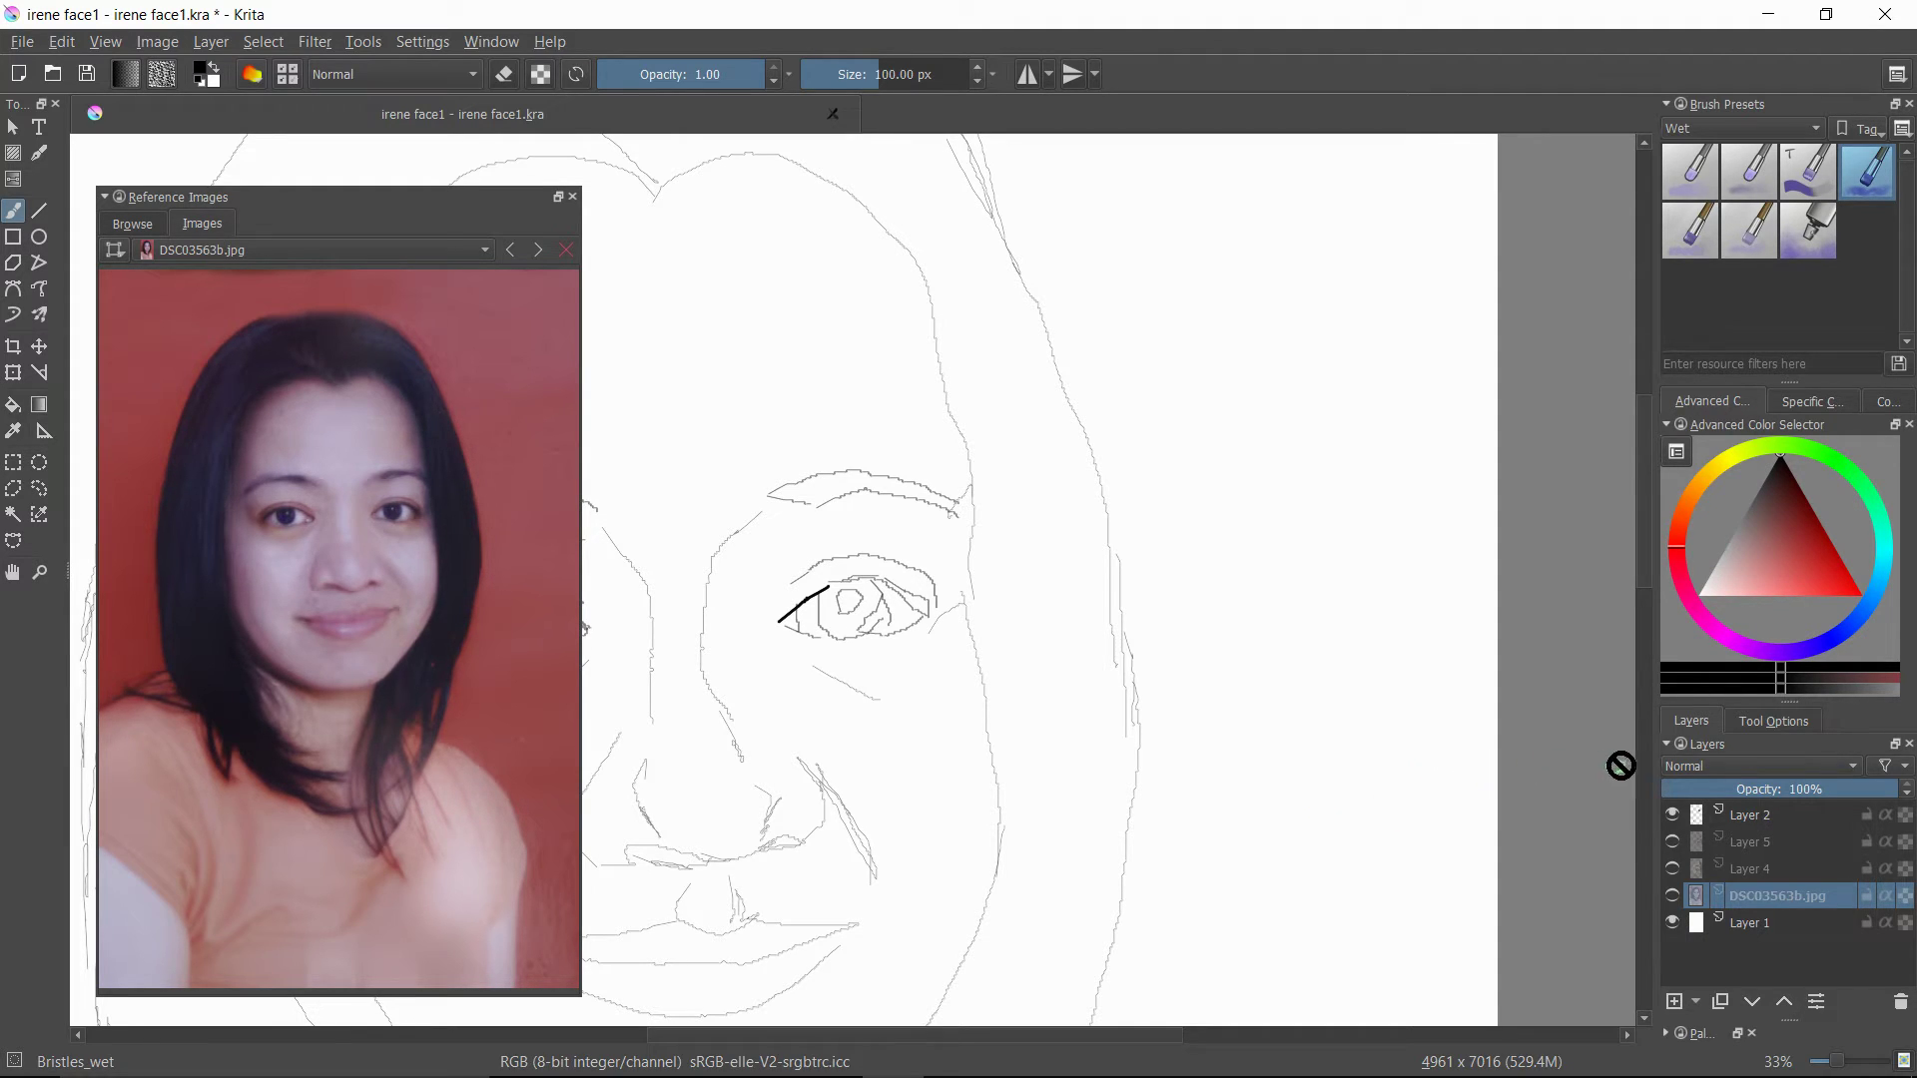
- Add a new paint layer, Layer 6, for wet-brush painting
{"action": "left_click", "coordinate": [1696, 1002]}
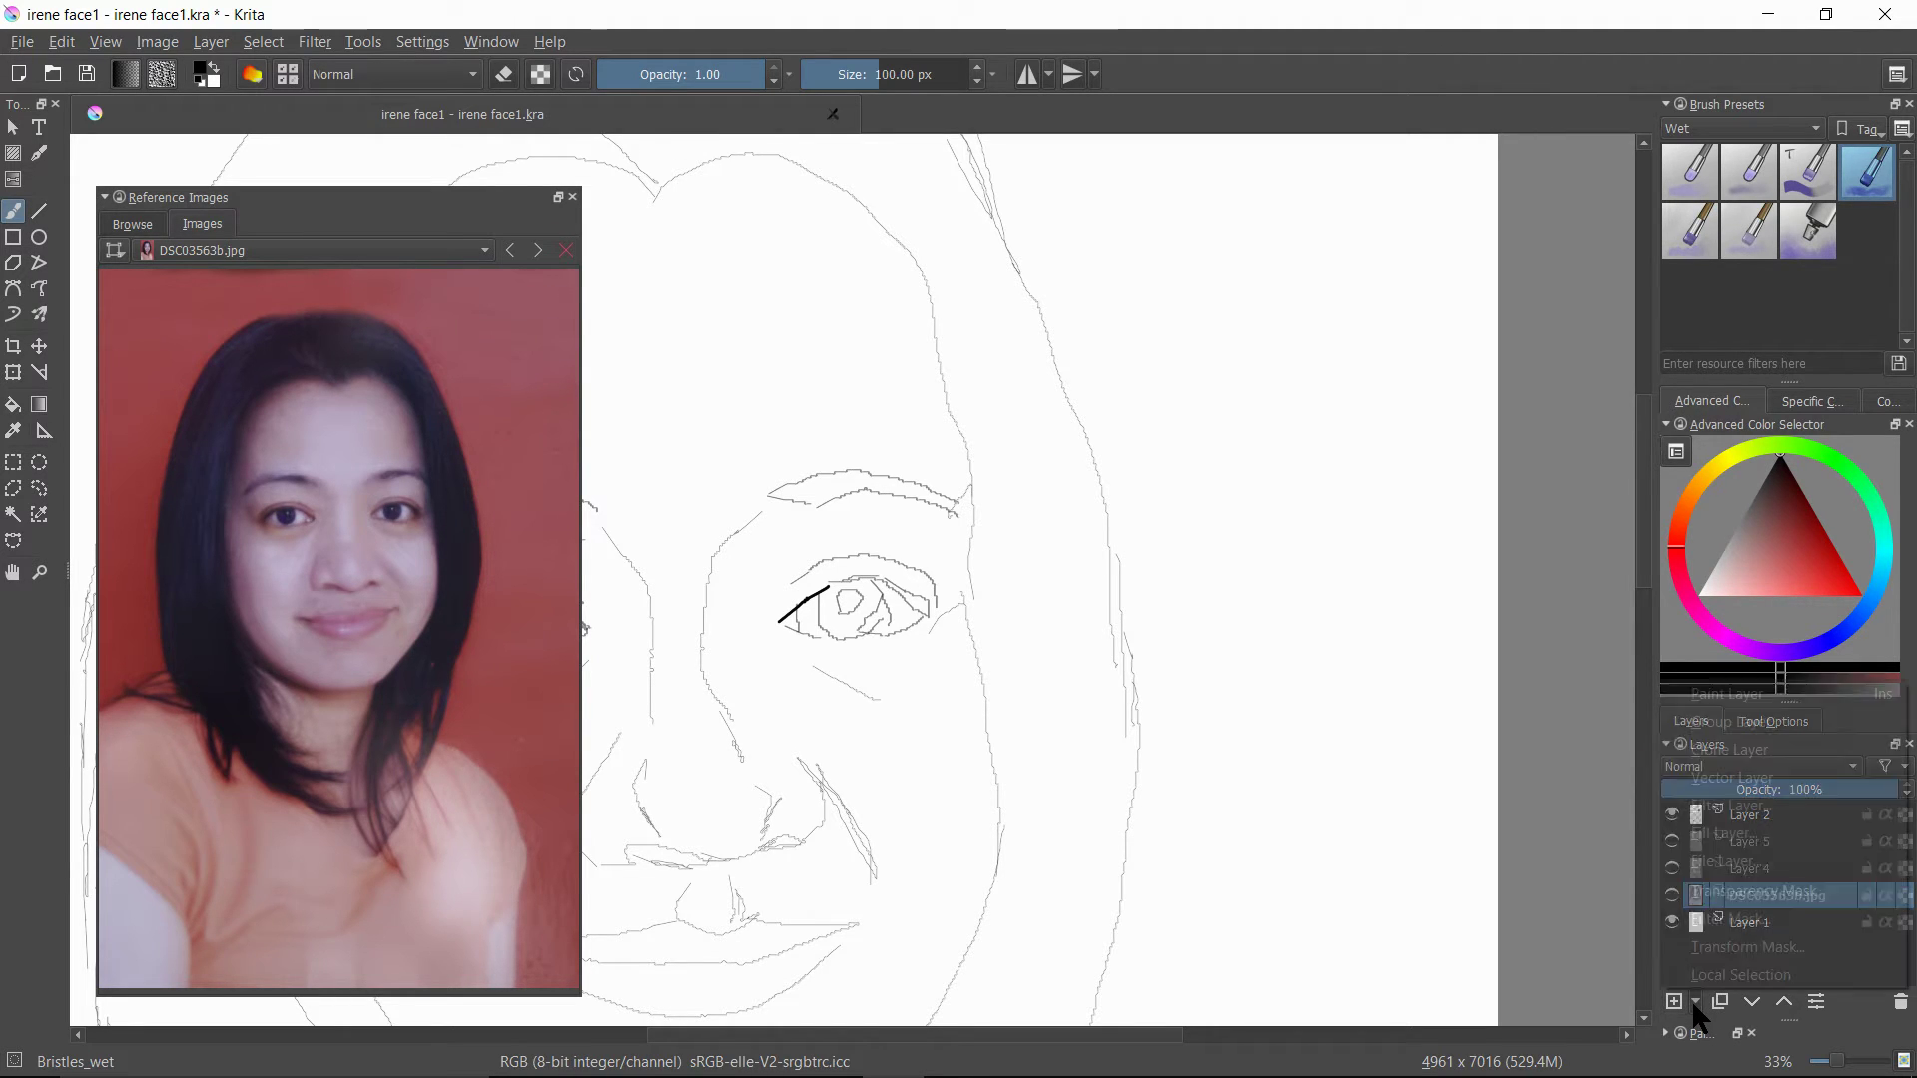
{"action": "left_click", "coordinate": [1725, 697]}
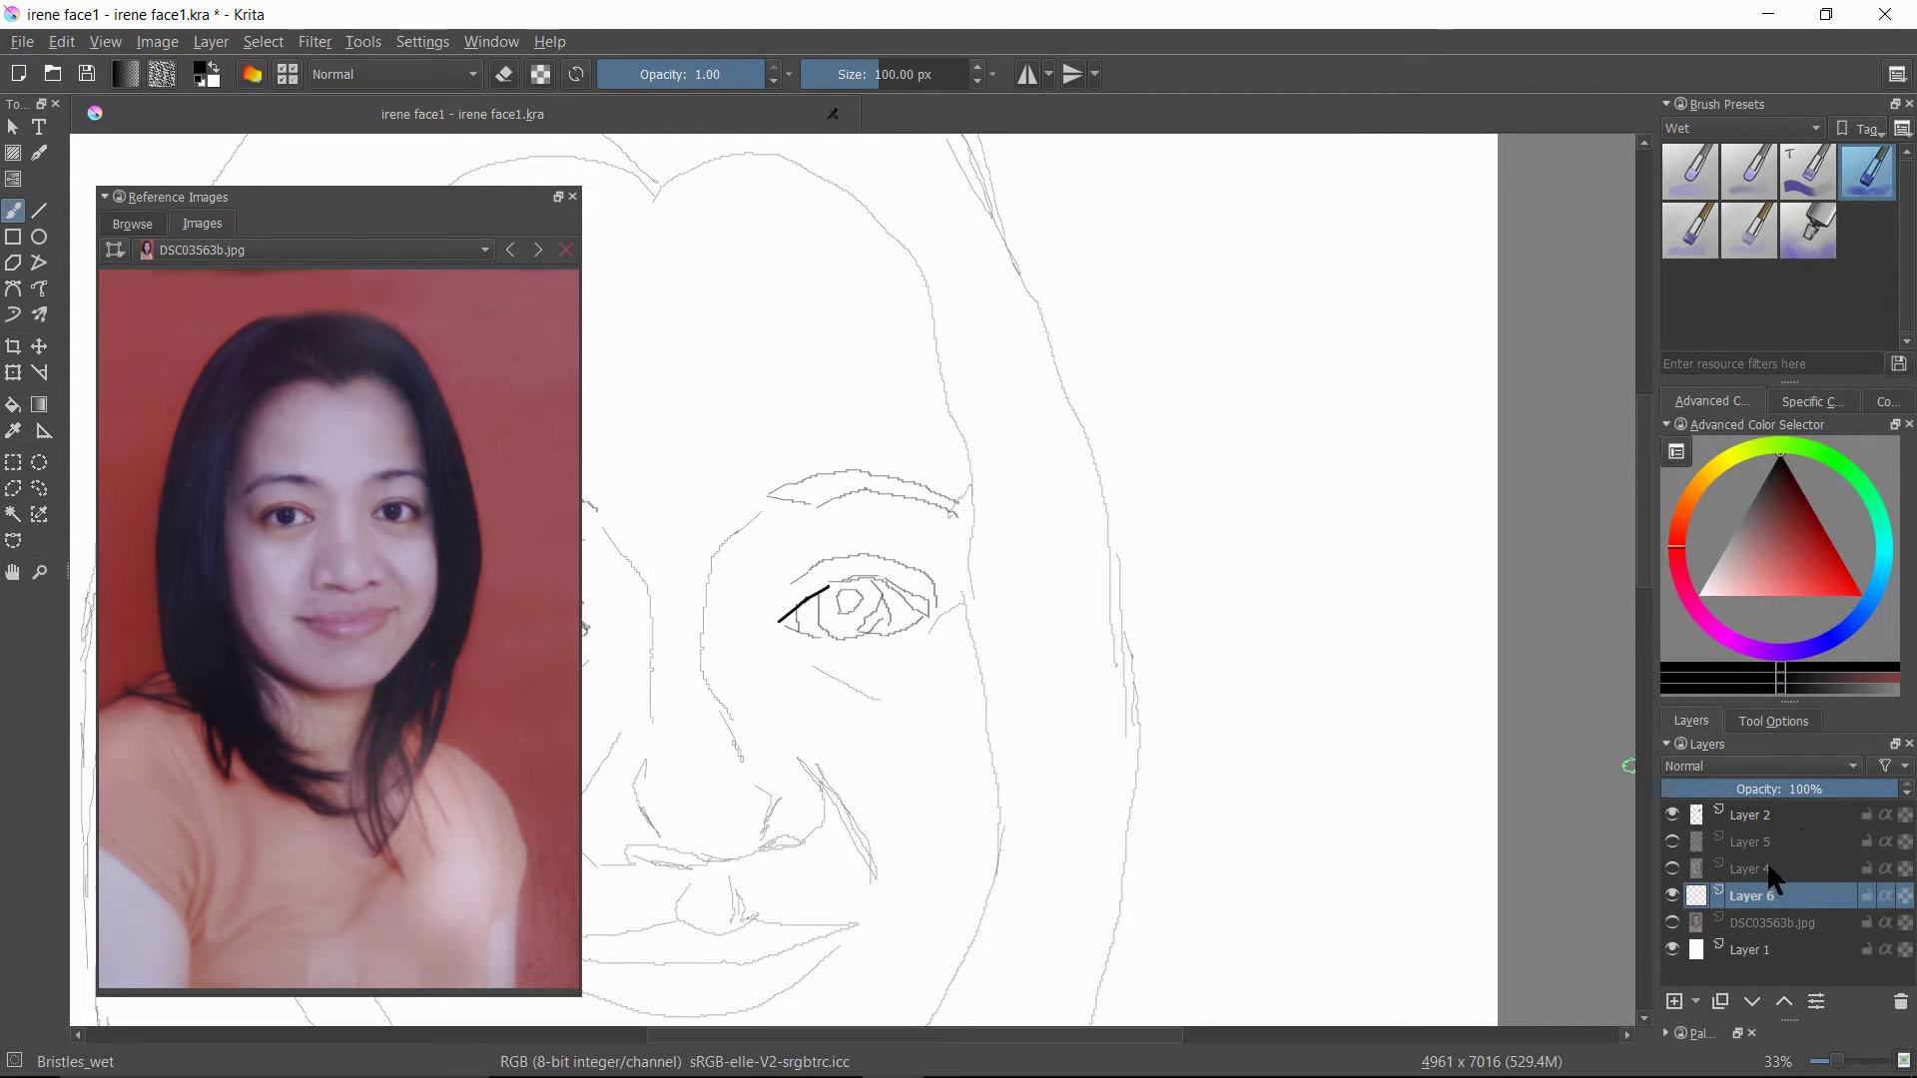
{"action": "mouse_move", "coordinate": [1777, 891]}
- In the brush editor, give the Bristles_wet brush the 3_texture predefined tip at 454 px
{"action": "left_click", "coordinate": [255, 80]}
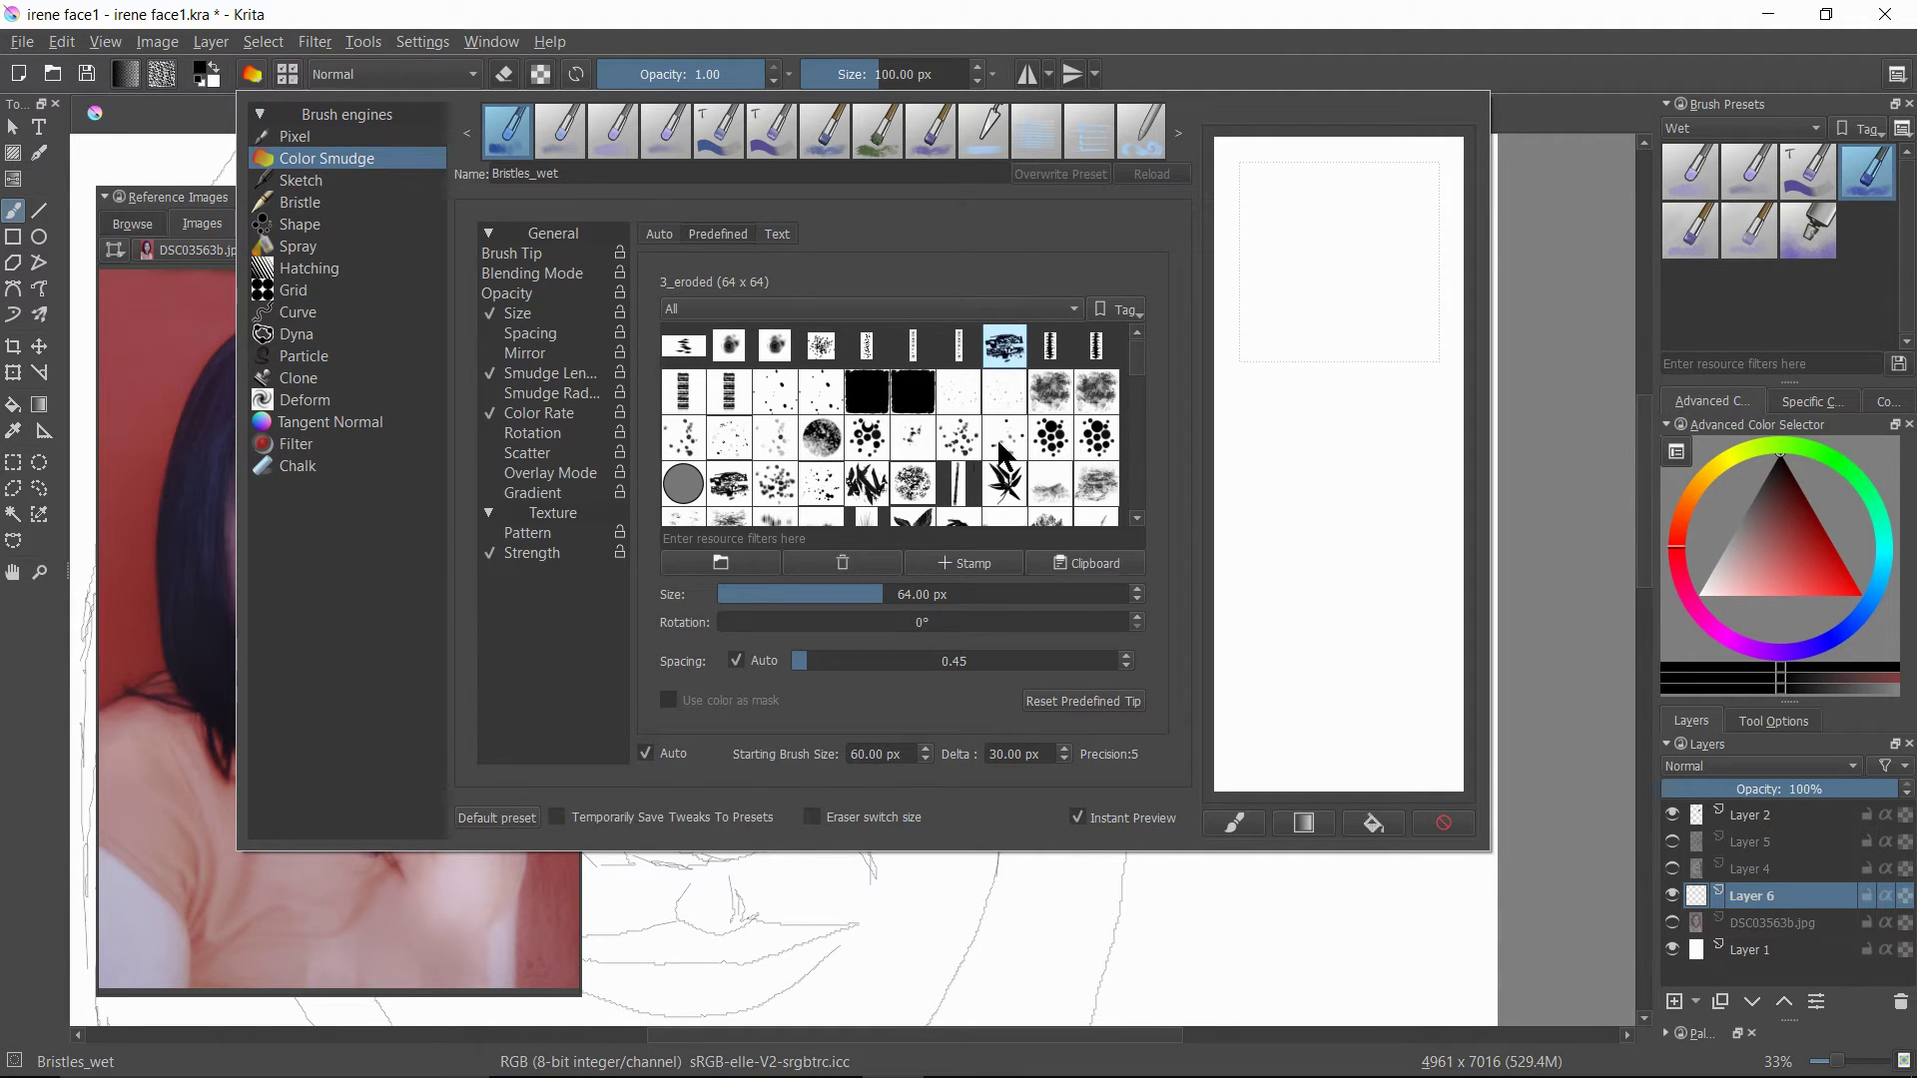
{"action": "left_click", "coordinate": [1051, 386]}
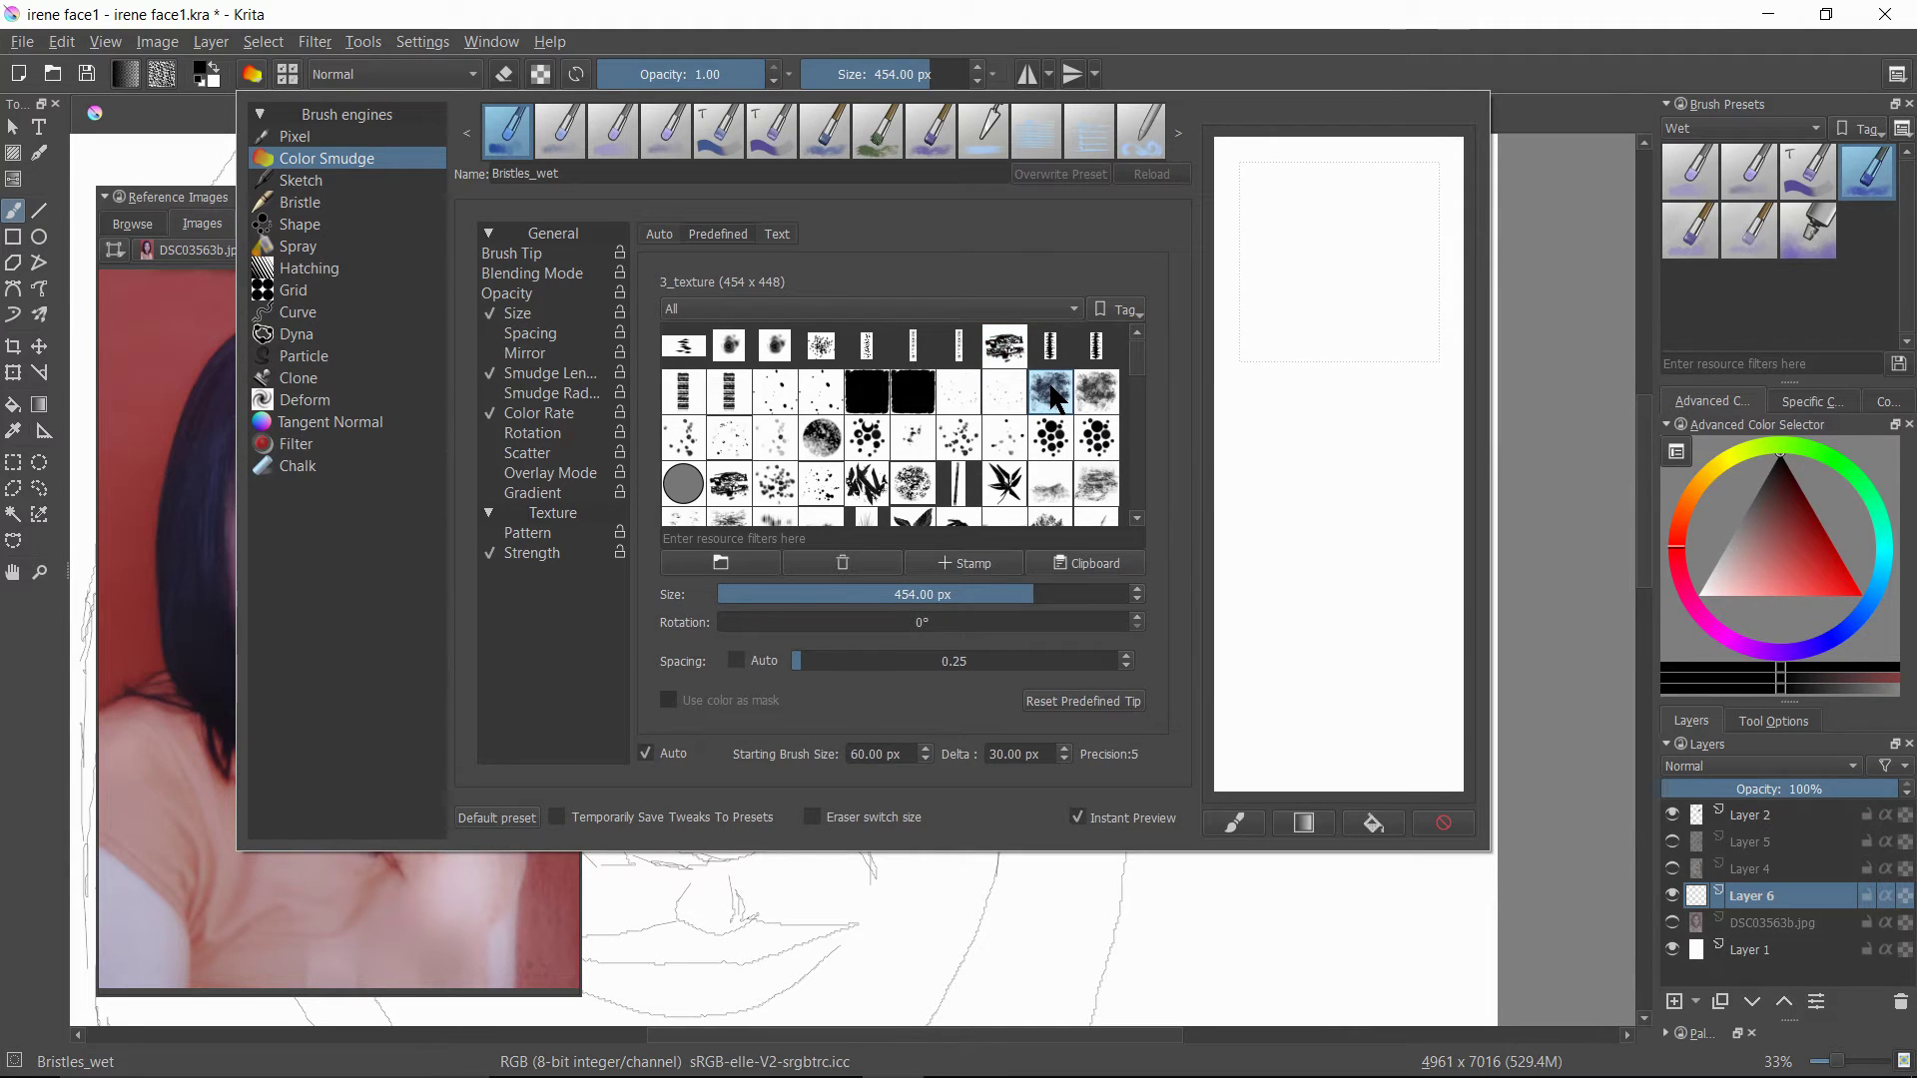
{"action": "left_click", "coordinate": [1002, 347]}
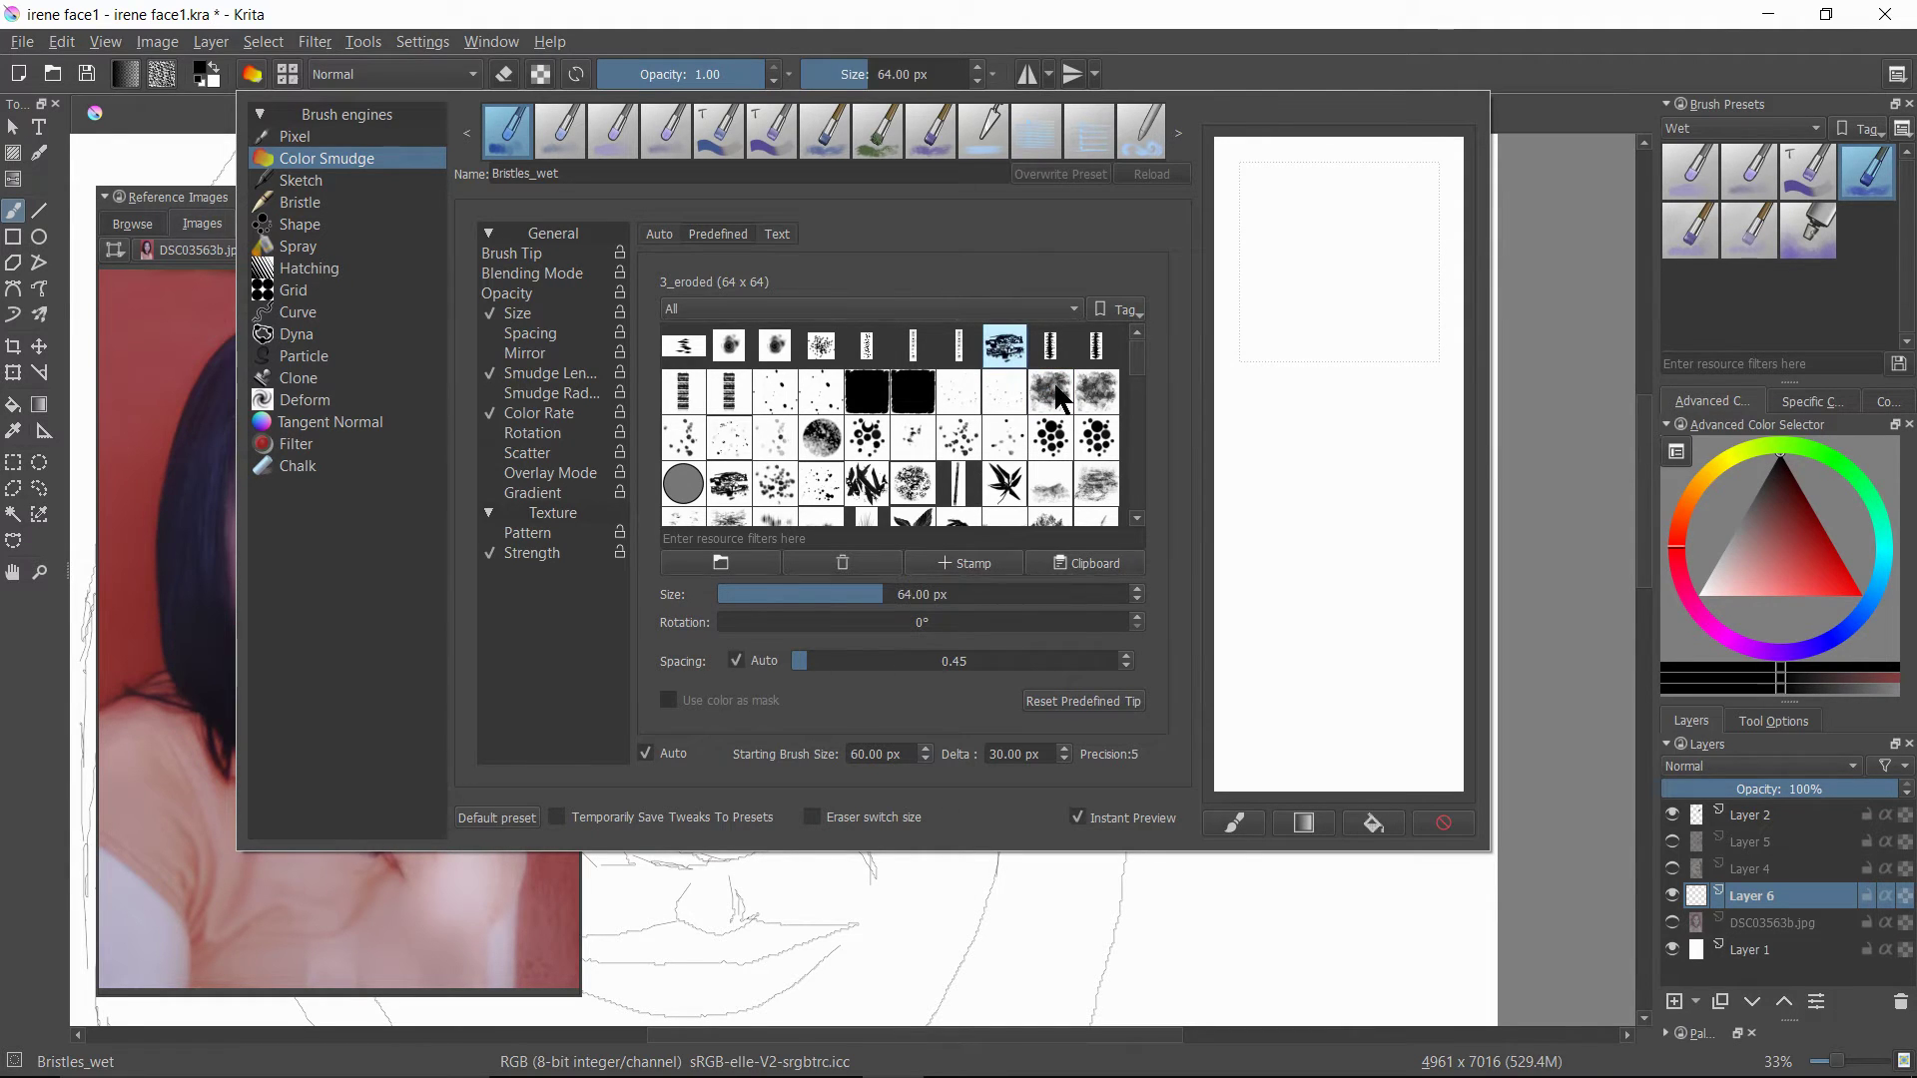
{"action": "left_click", "coordinate": [1050, 390]}
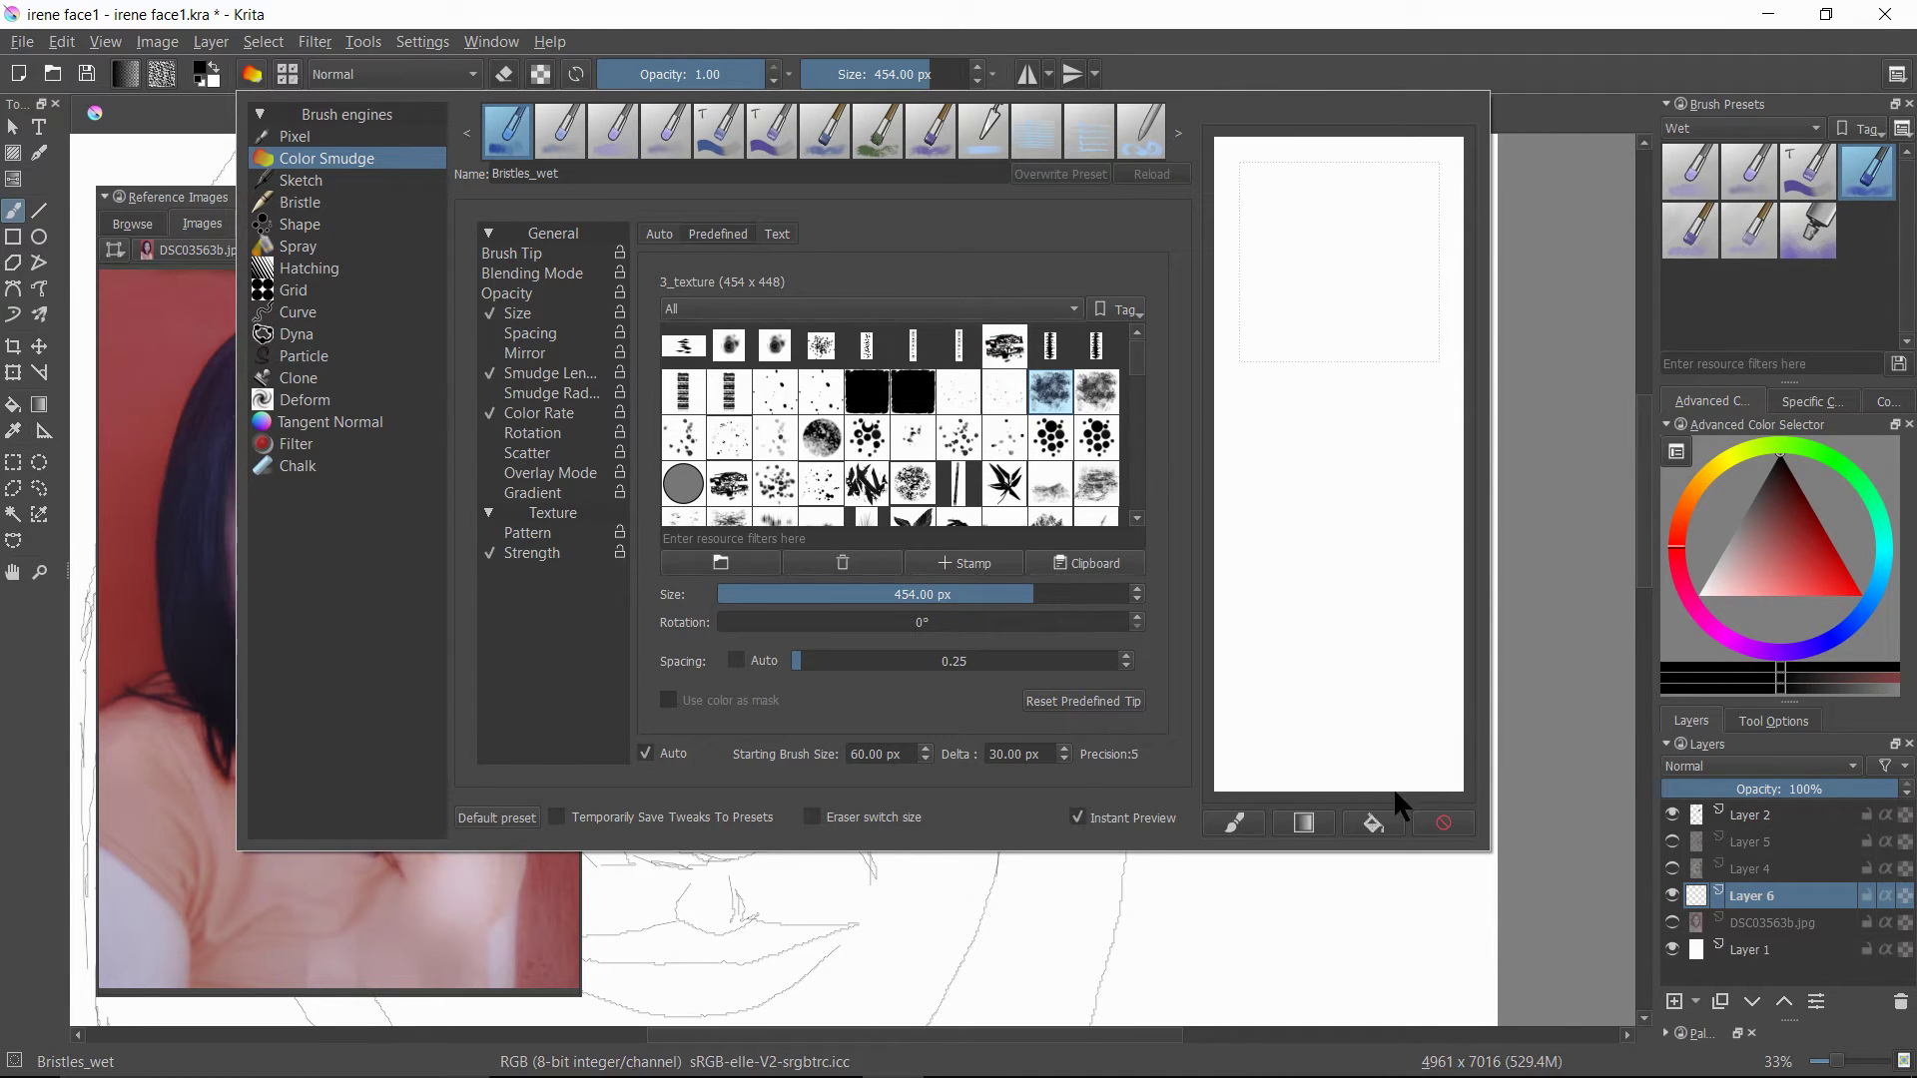
{"action": "left_click", "coordinate": [1561, 50]}
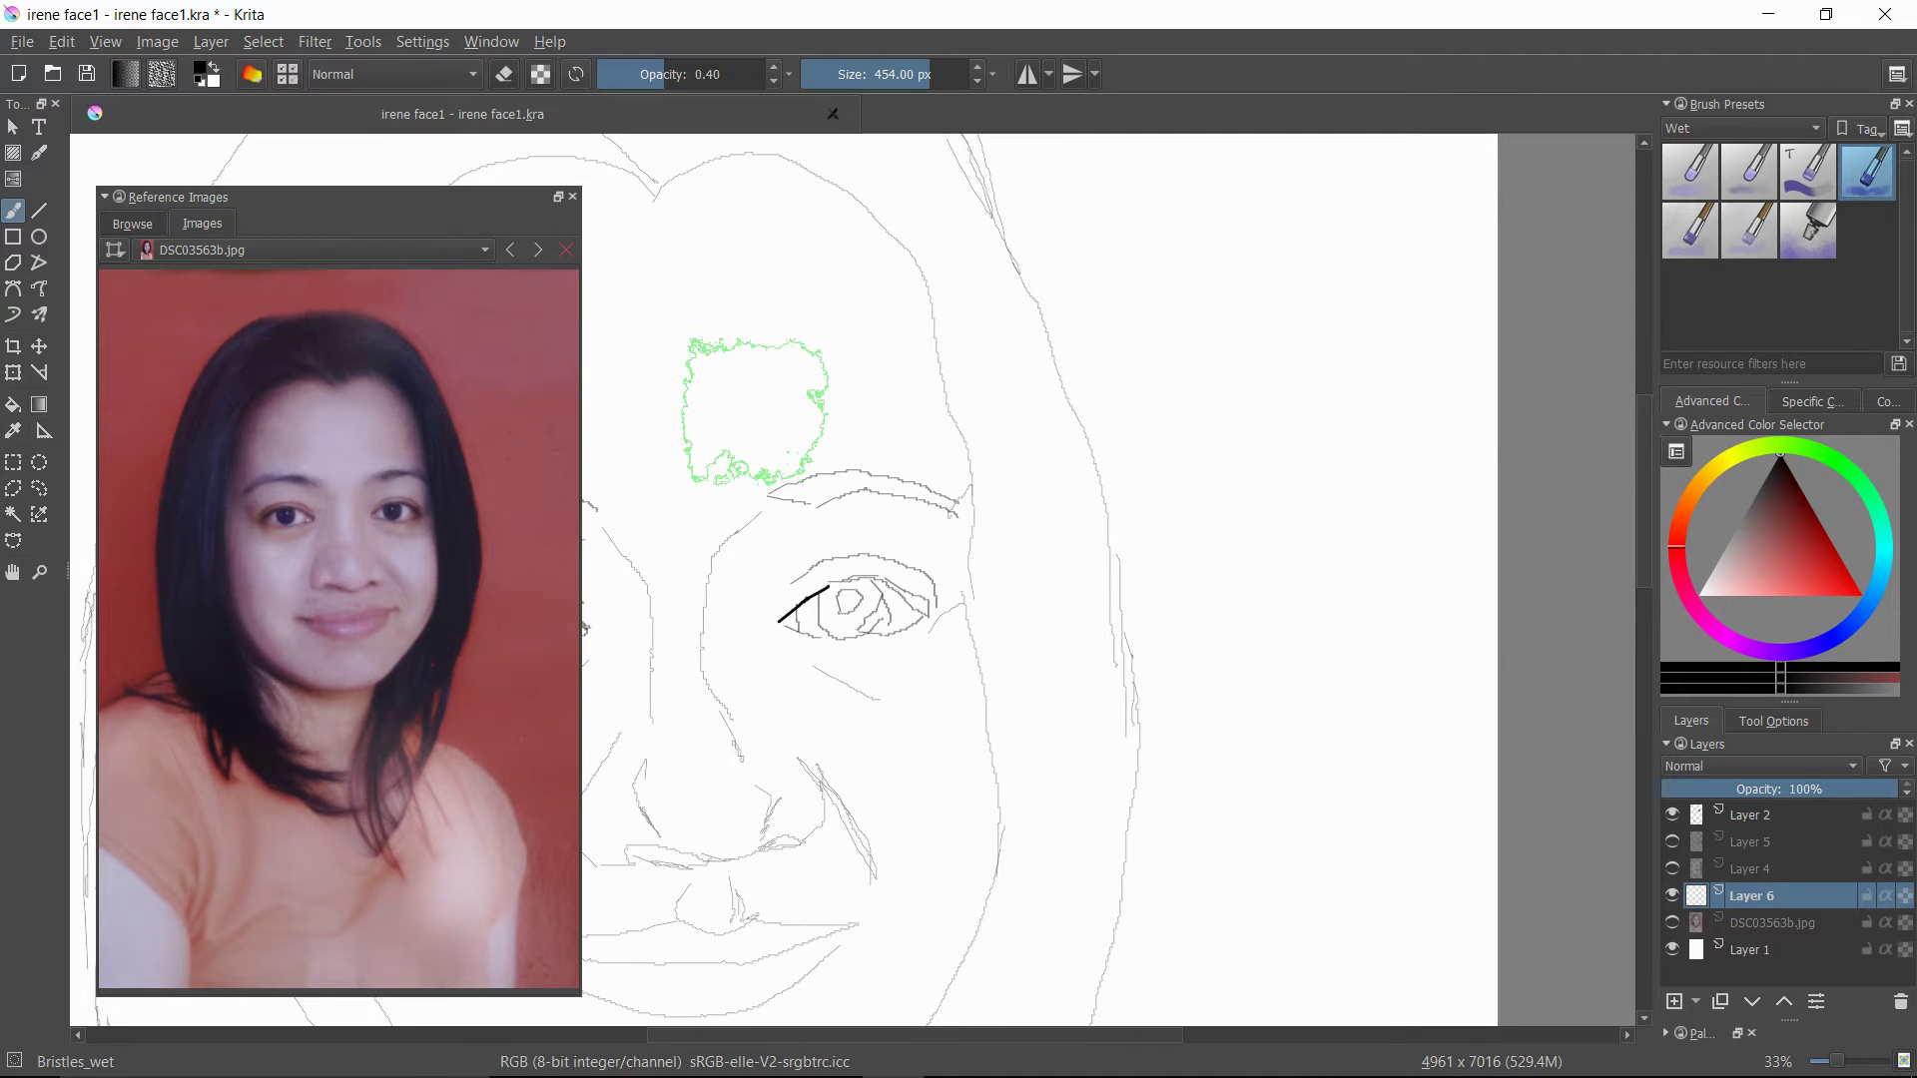
- Shrink the brush to about 294 px and pick a muted khaki paint colour
{"action": "left_click_drag", "start_coordinate": [926, 70], "coordinate": [911, 72]}
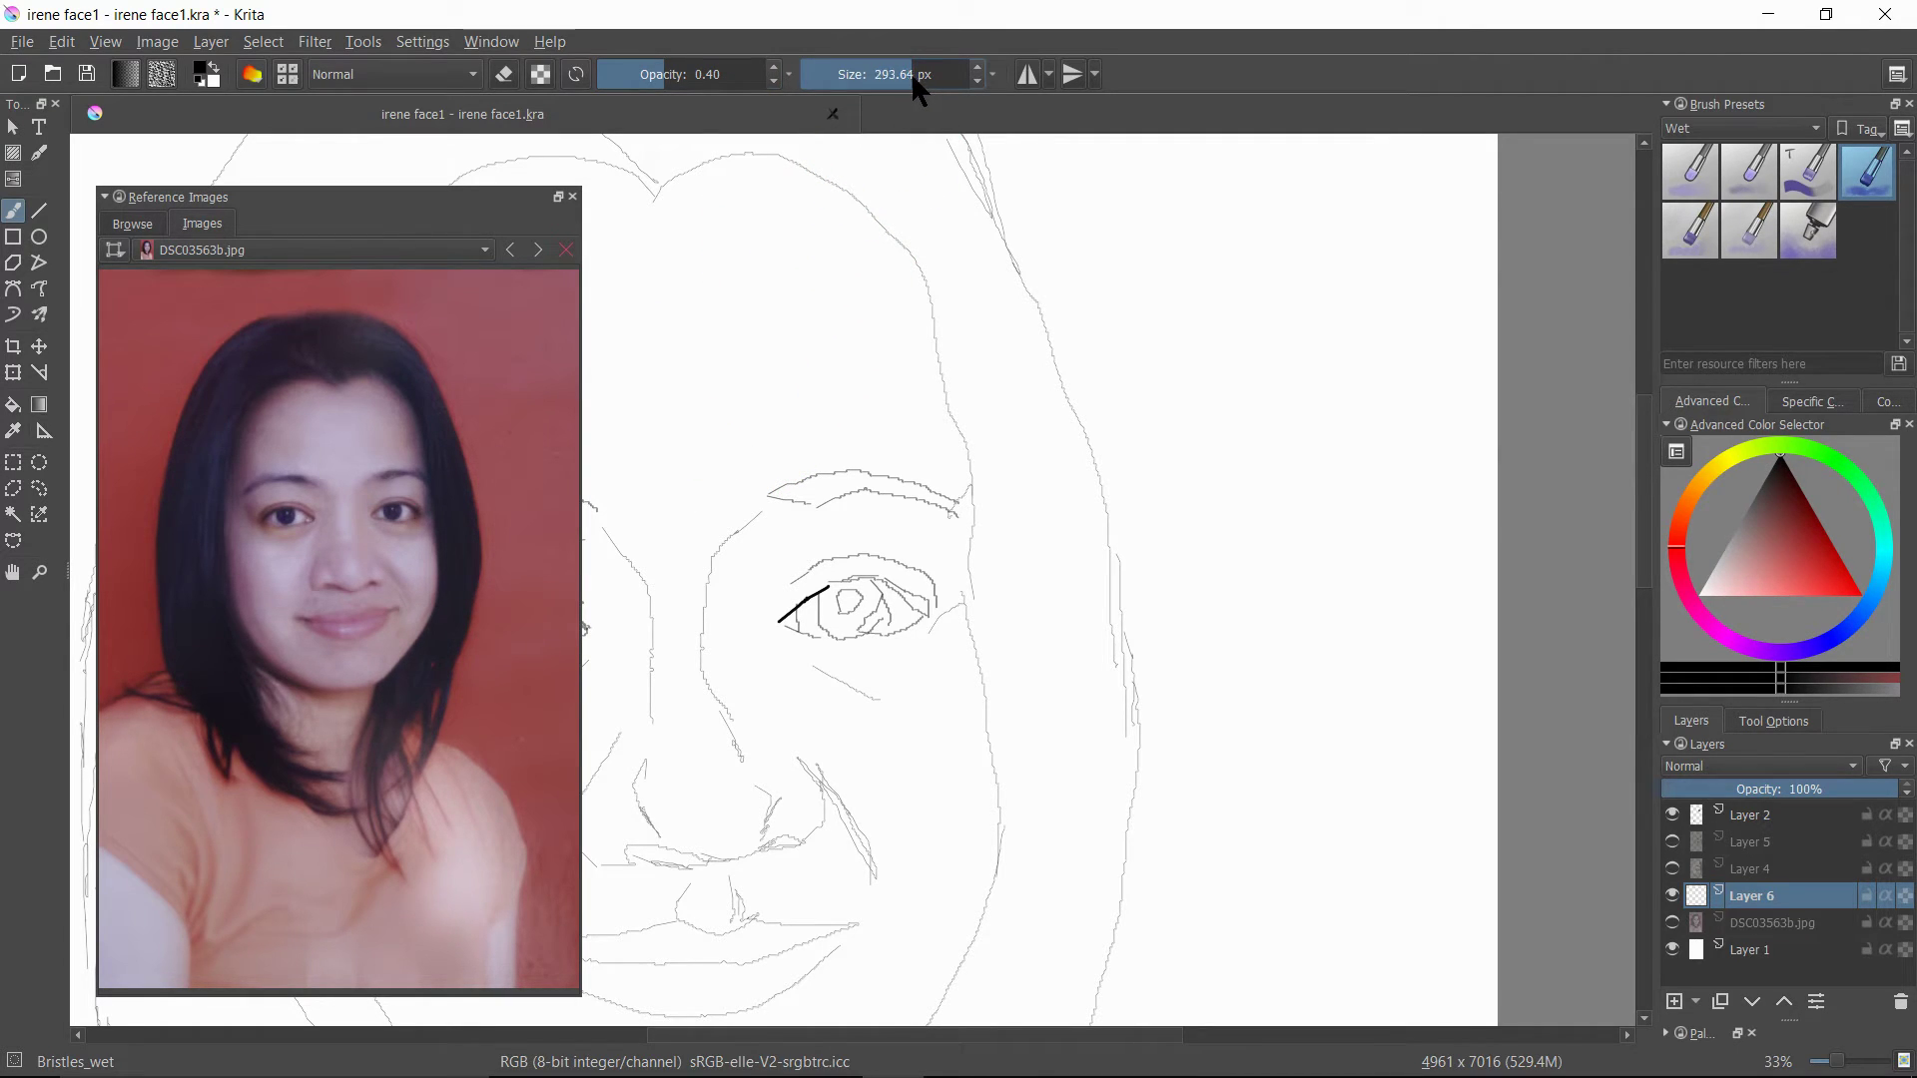
{"action": "left_click", "coordinate": [1723, 456]}
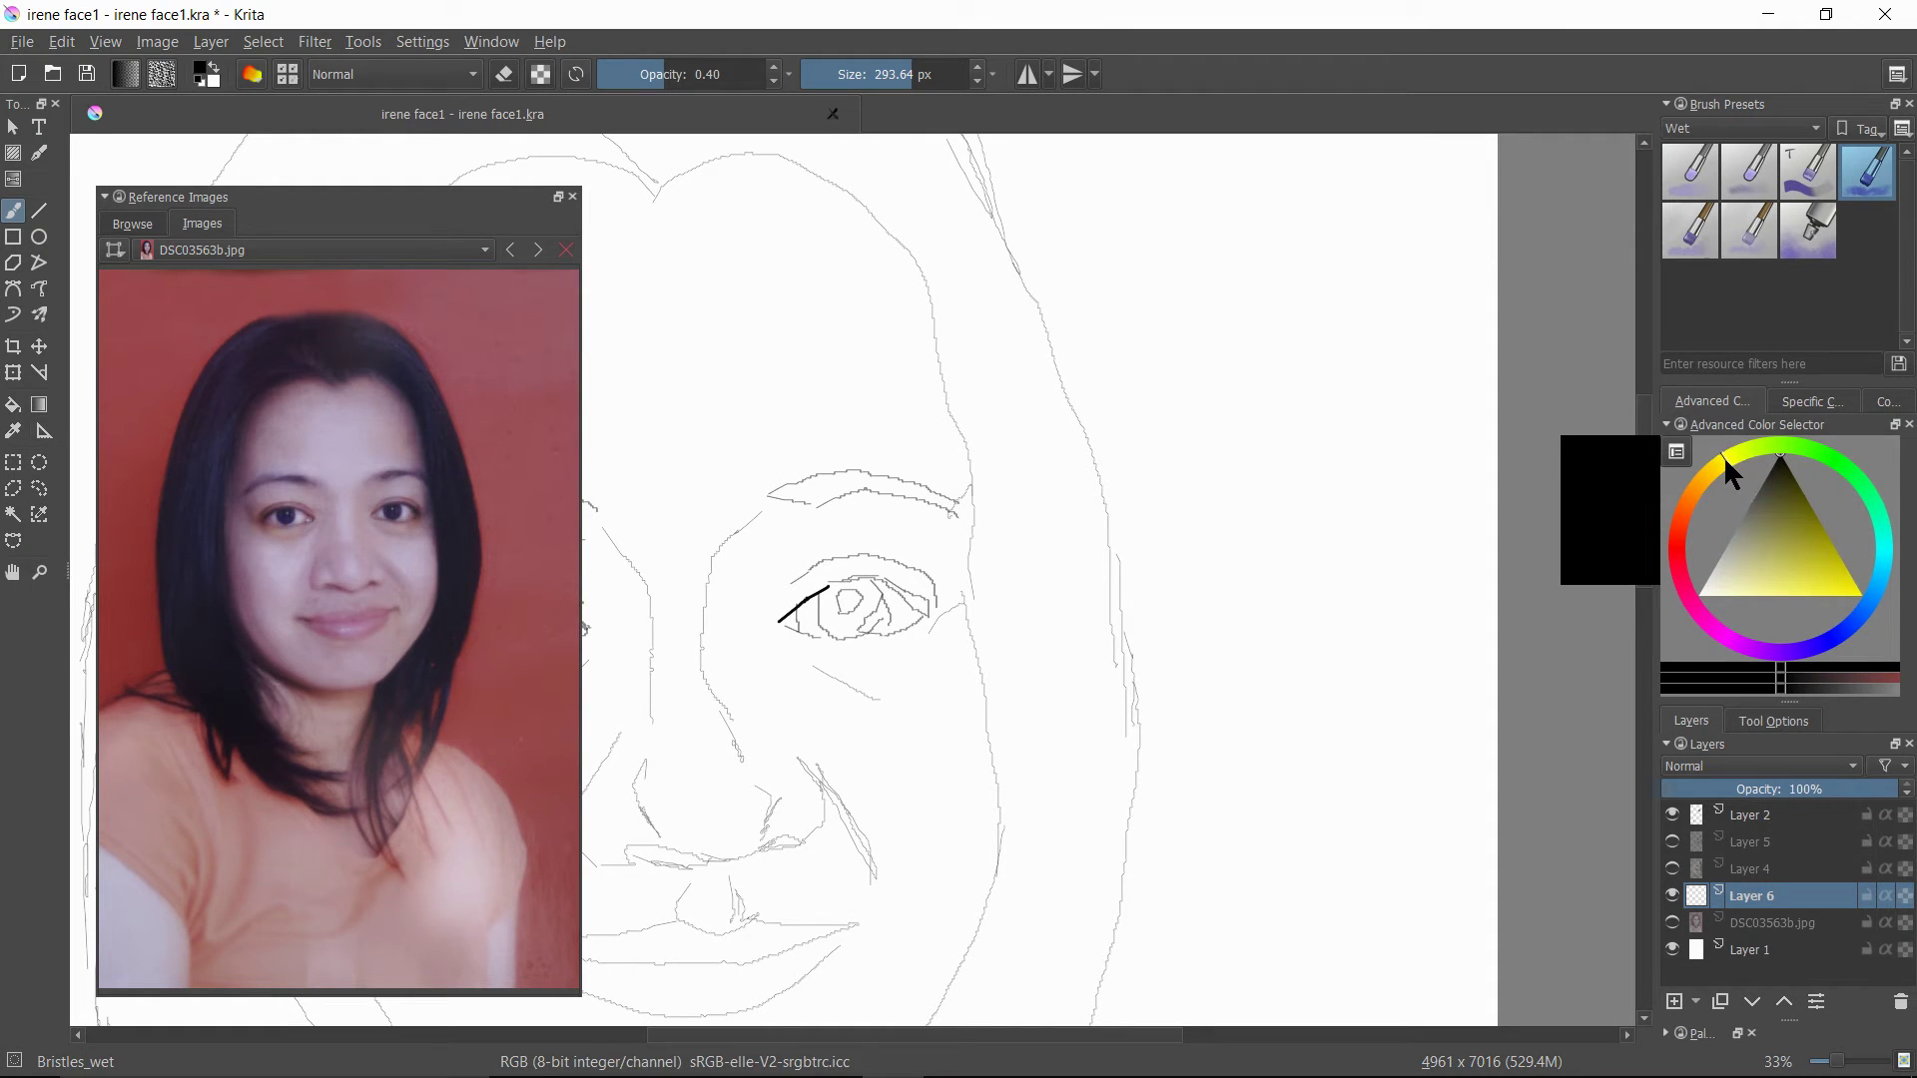
{"action": "left_click", "coordinate": [1754, 545]}
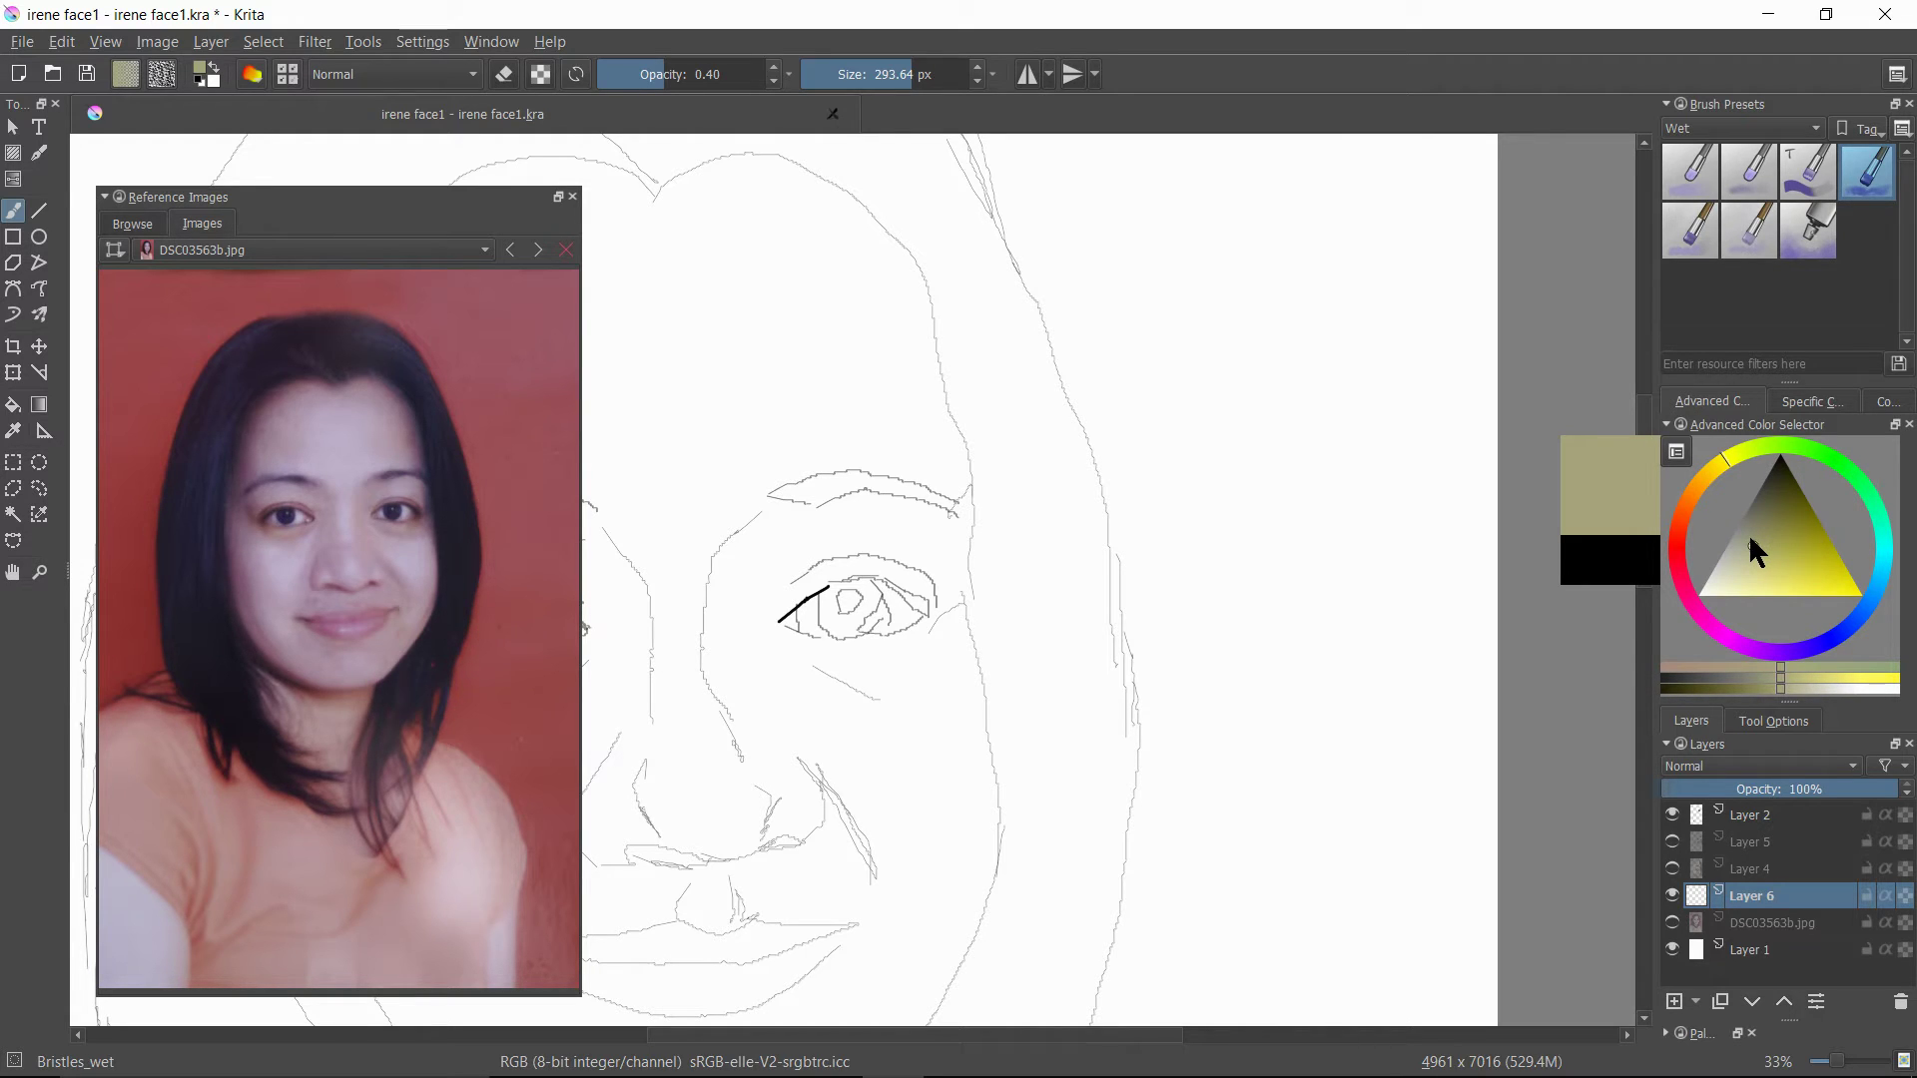
{"action": "left_click", "coordinate": [1751, 543]}
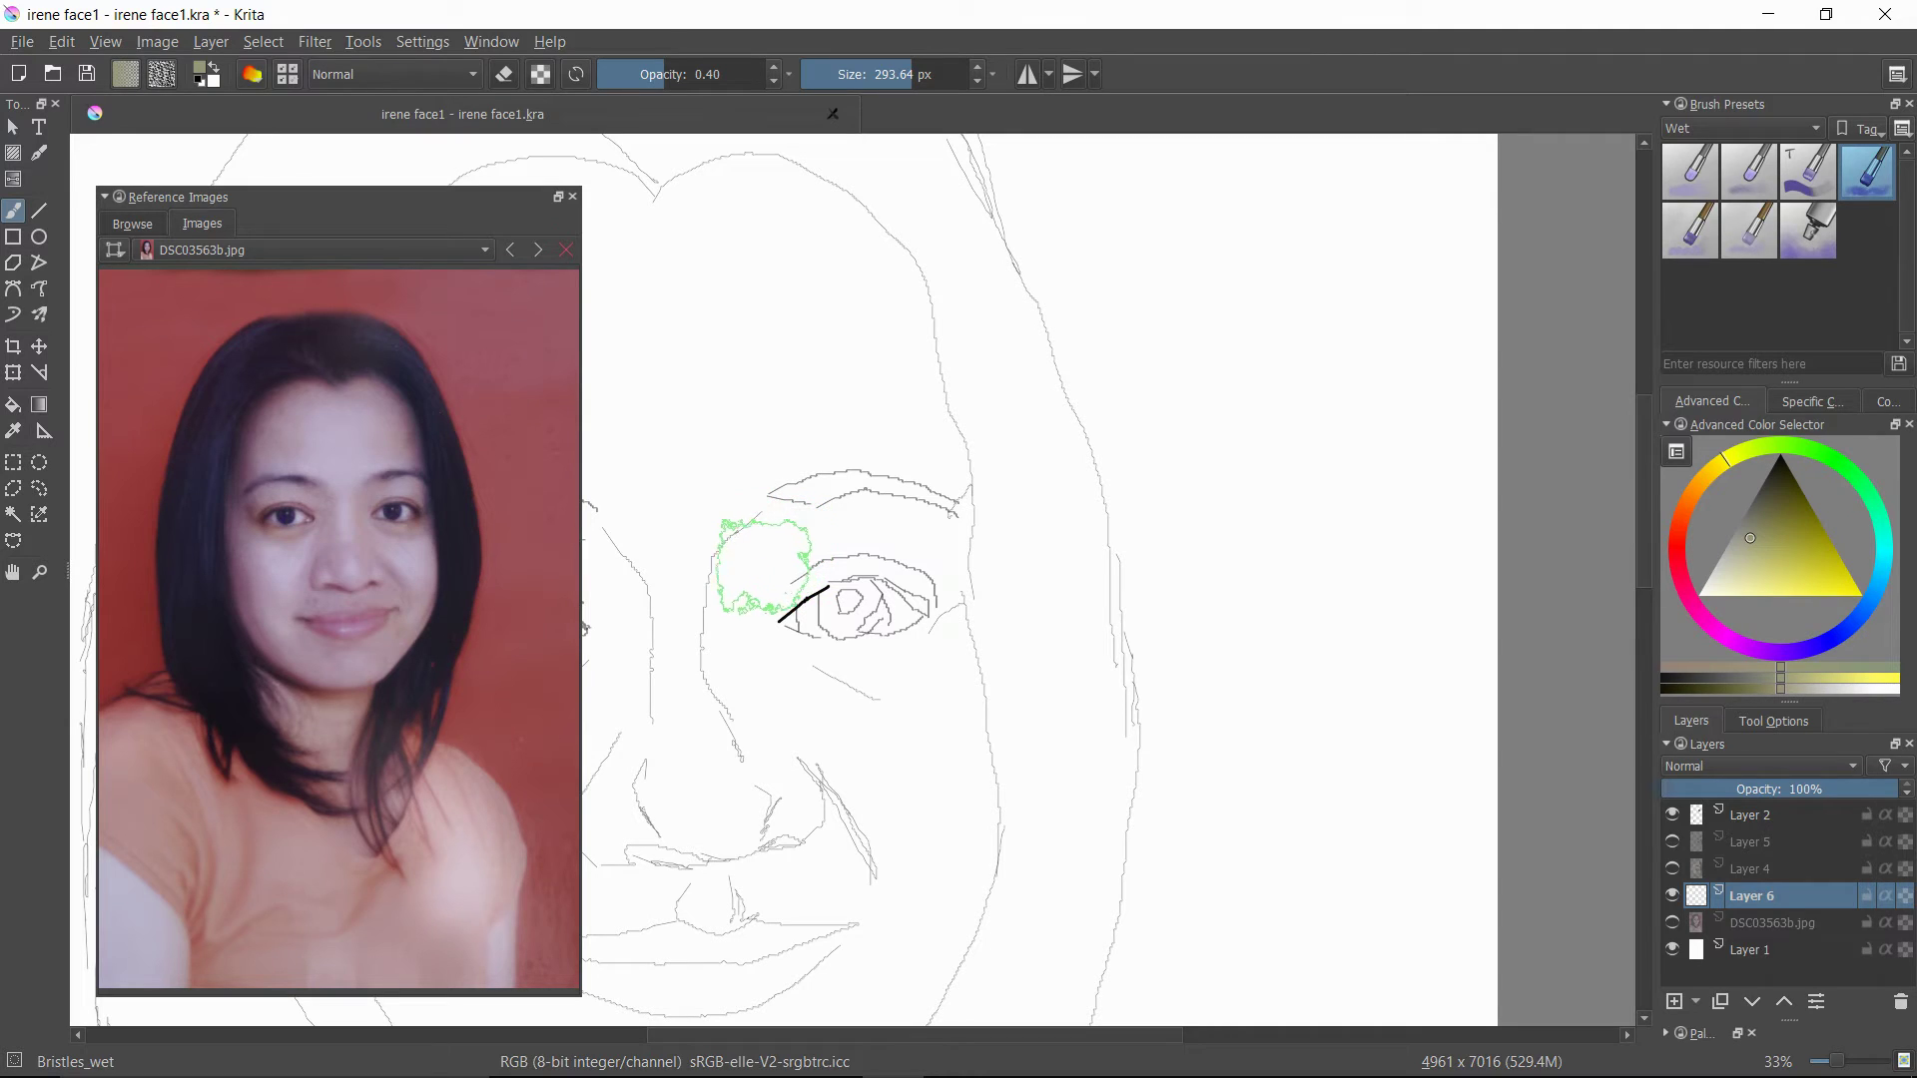
- Brush a faint khaki wash beside the eyebrow and toward the inner eye corner at 0.48 opacity
{"action": "mouse_move", "coordinate": [767, 554]}
{"action": "left_mouse_down"}
{"action": "mouse_move", "coordinate": [751, 608]}
{"action": "mouse_move", "coordinate": [804, 509]}
{"action": "mouse_move", "coordinate": [755, 603]}
{"action": "mouse_move", "coordinate": [782, 546]}
{"action": "mouse_move", "coordinate": [766, 575]}
{"action": "mouse_move", "coordinate": [817, 536]}
{"action": "mouse_move", "coordinate": [776, 566]}
{"action": "left_mouse_up"}
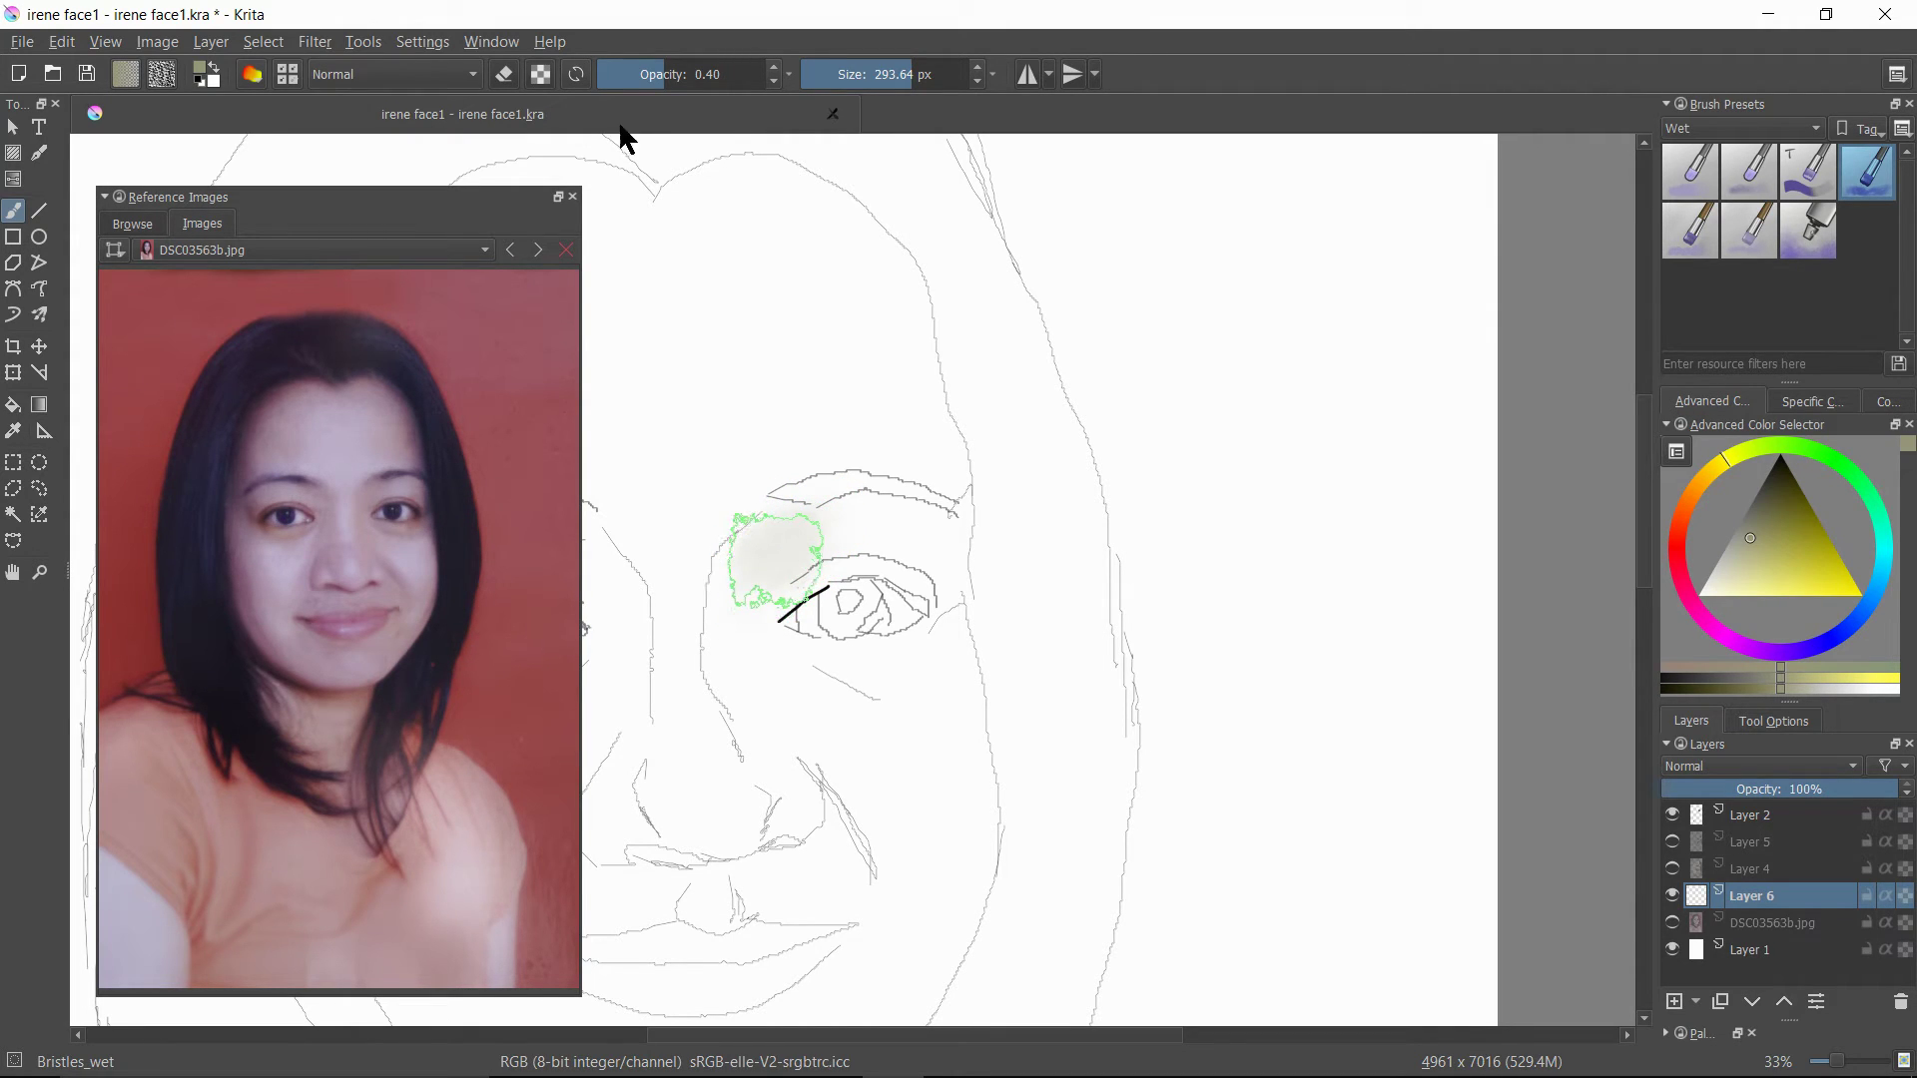
{"action": "left_click", "coordinate": [679, 88]}
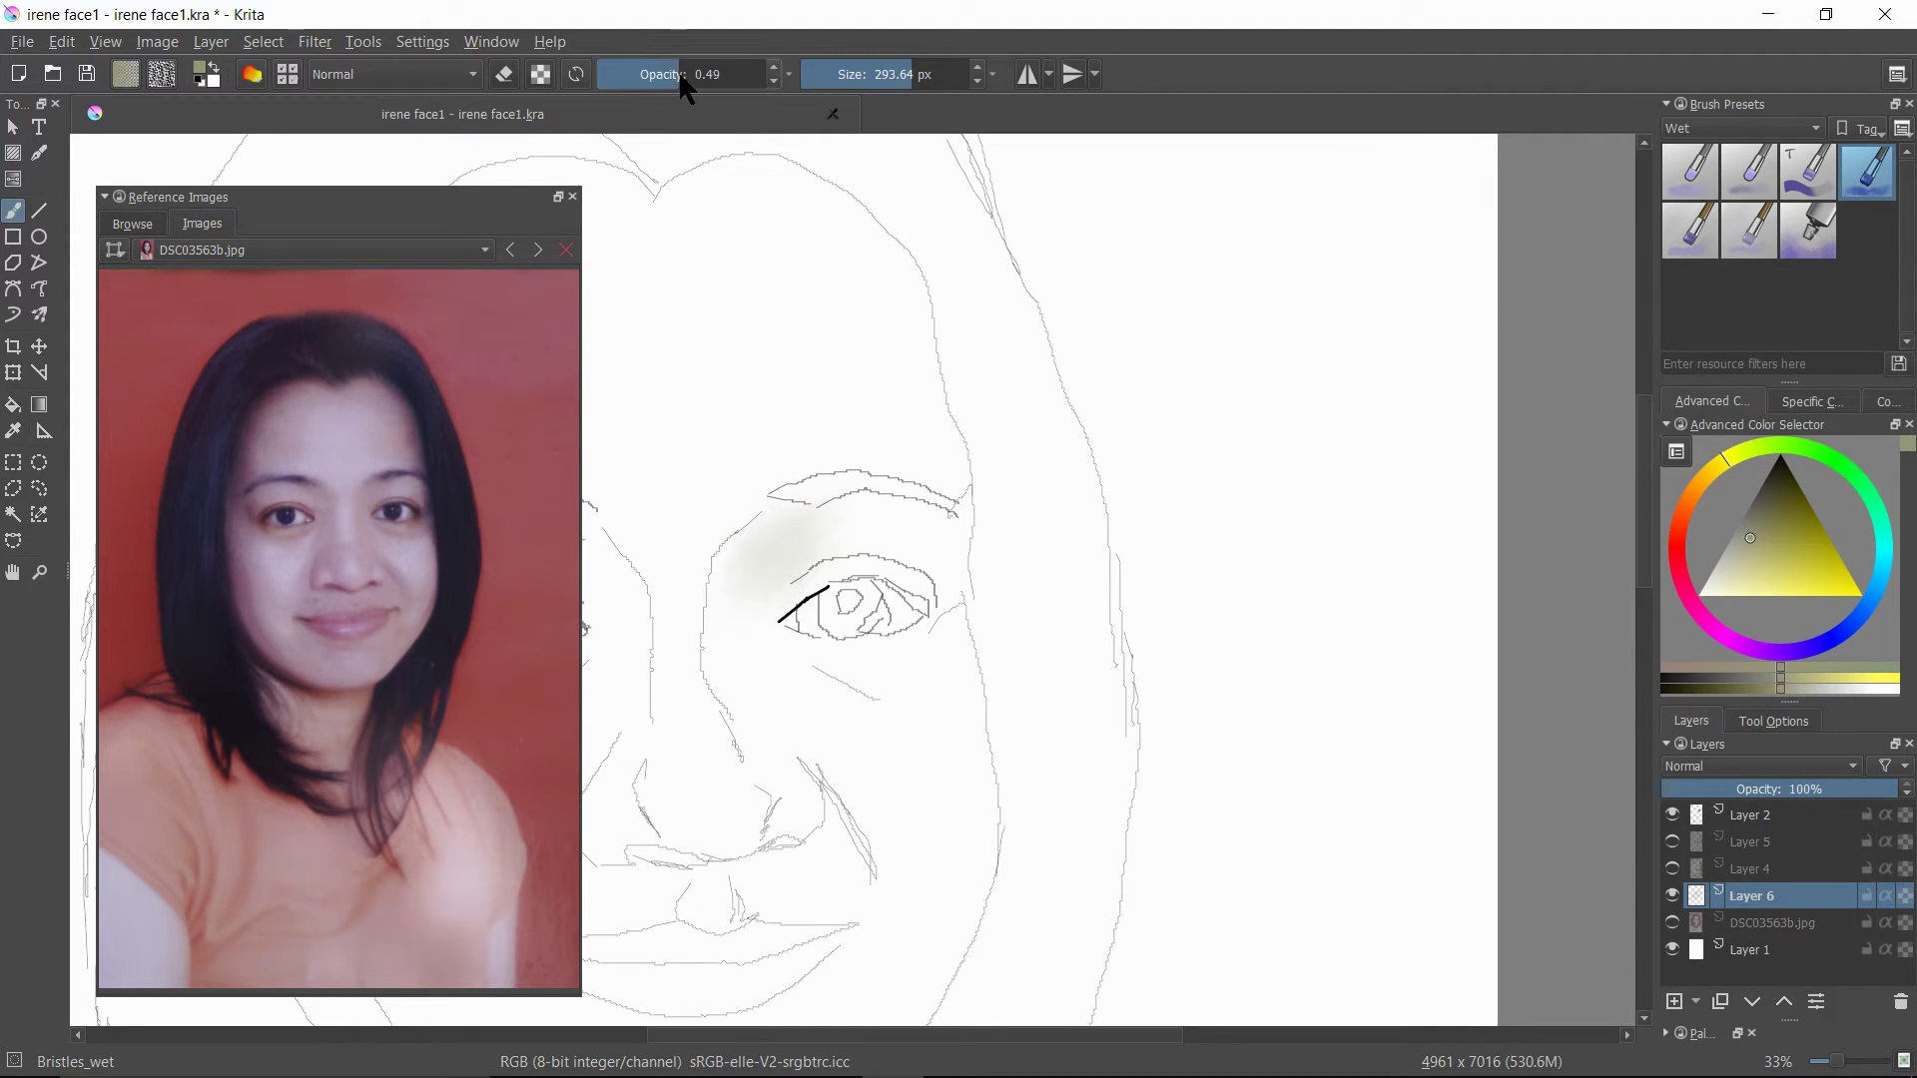
{"action": "left_click_drag", "start_coordinate": [687, 90], "coordinate": [684, 91]}
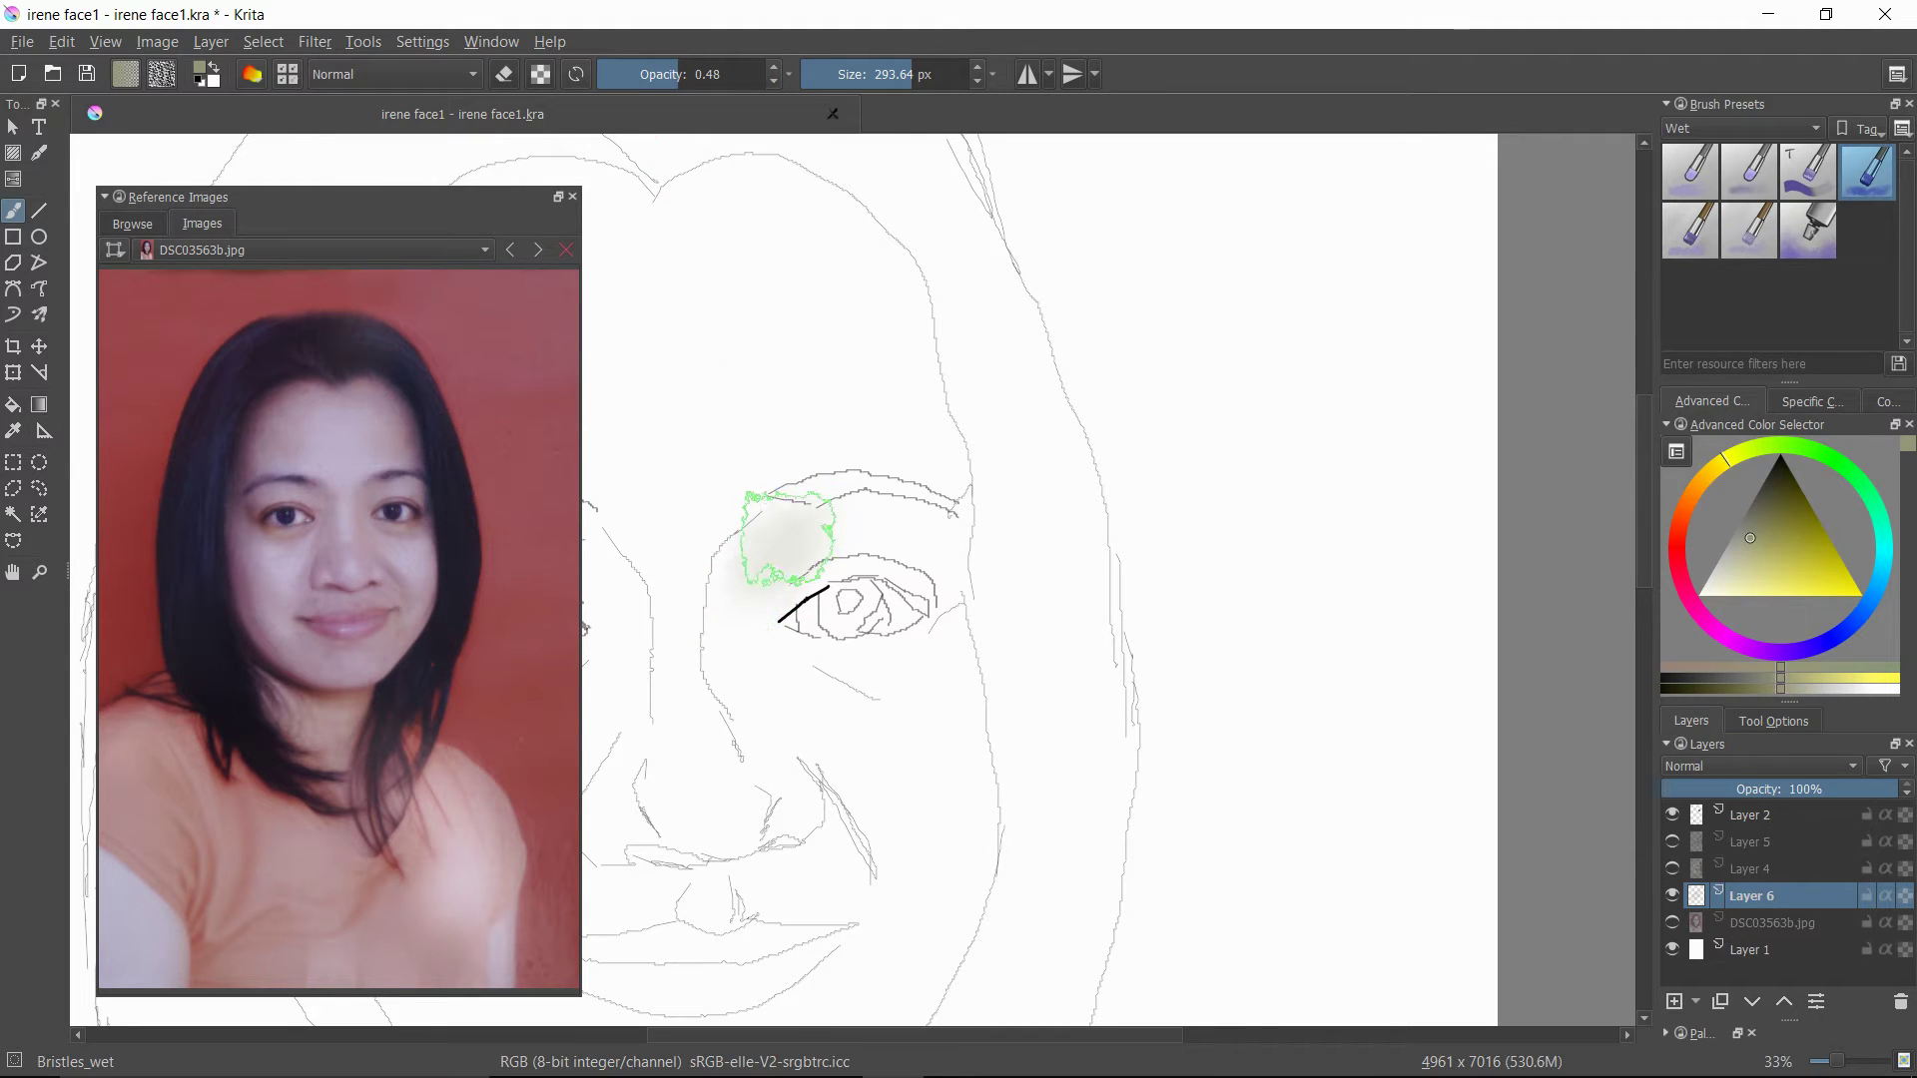
{"action": "mouse_move", "coordinate": [787, 537]}
{"action": "left_mouse_down"}
{"action": "mouse_move", "coordinate": [744, 613]}
{"action": "mouse_move", "coordinate": [795, 569]}
{"action": "mouse_move", "coordinate": [731, 618]}
{"action": "mouse_move", "coordinate": [758, 550]}
{"action": "mouse_move", "coordinate": [737, 639]}
{"action": "left_mouse_up"}
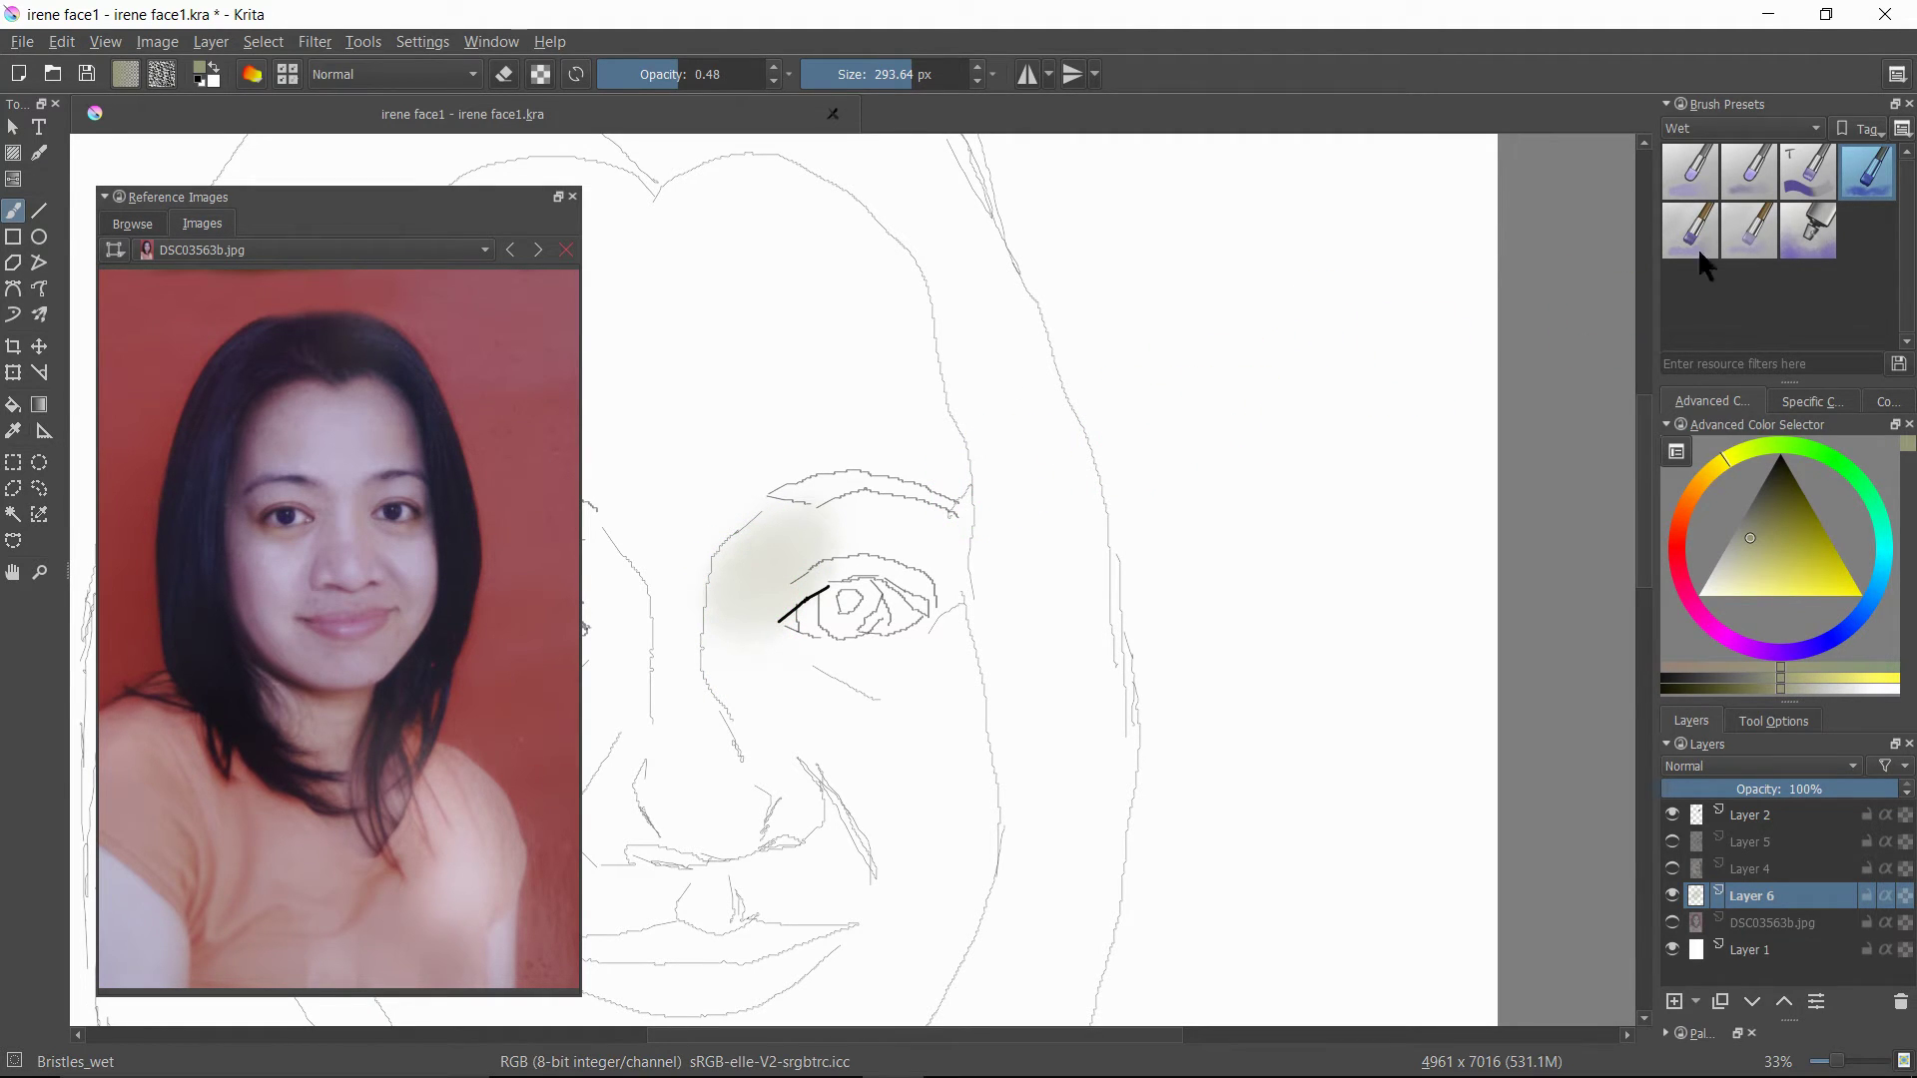
- Show all brush presets, pick Bristle_frottis, and set it to 0.44 opacity and 293.64 px
{"action": "left_click", "coordinate": [1768, 128]}
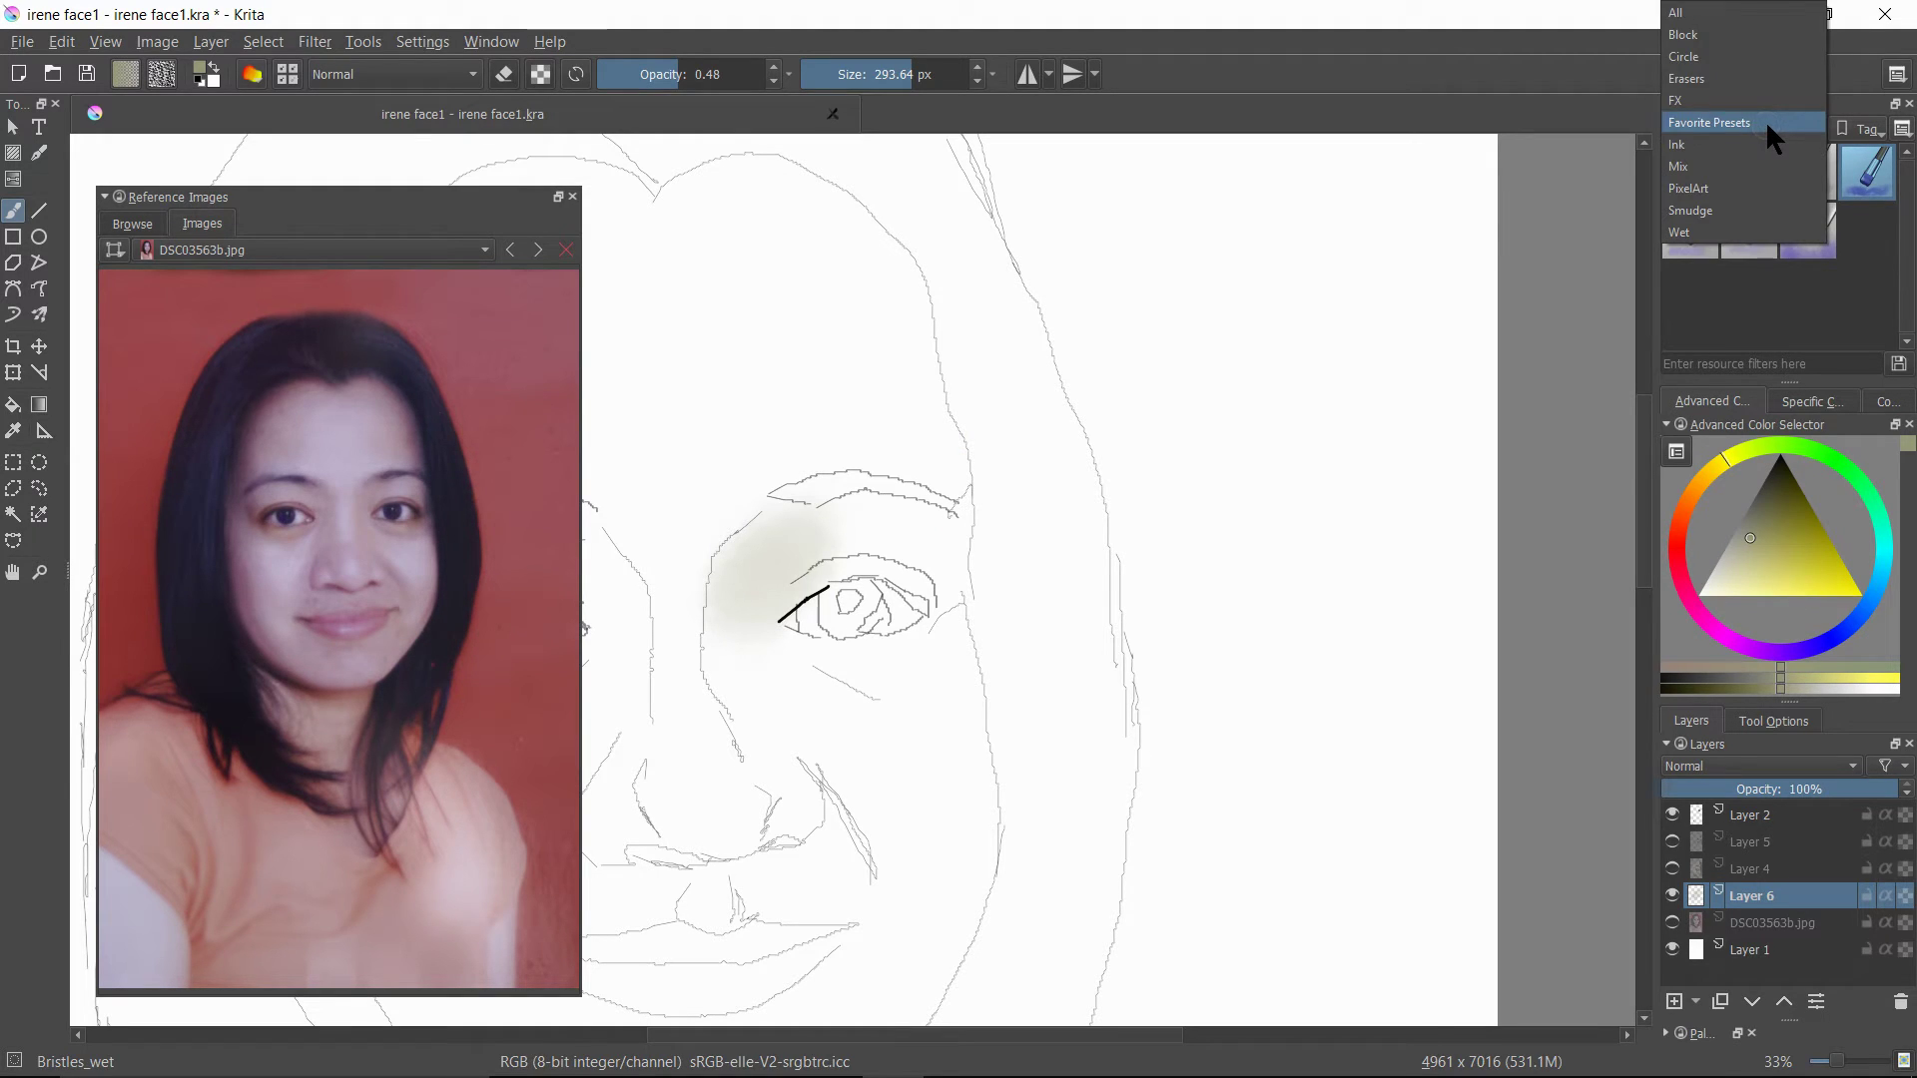
{"action": "left_click", "coordinate": [1692, 10]}
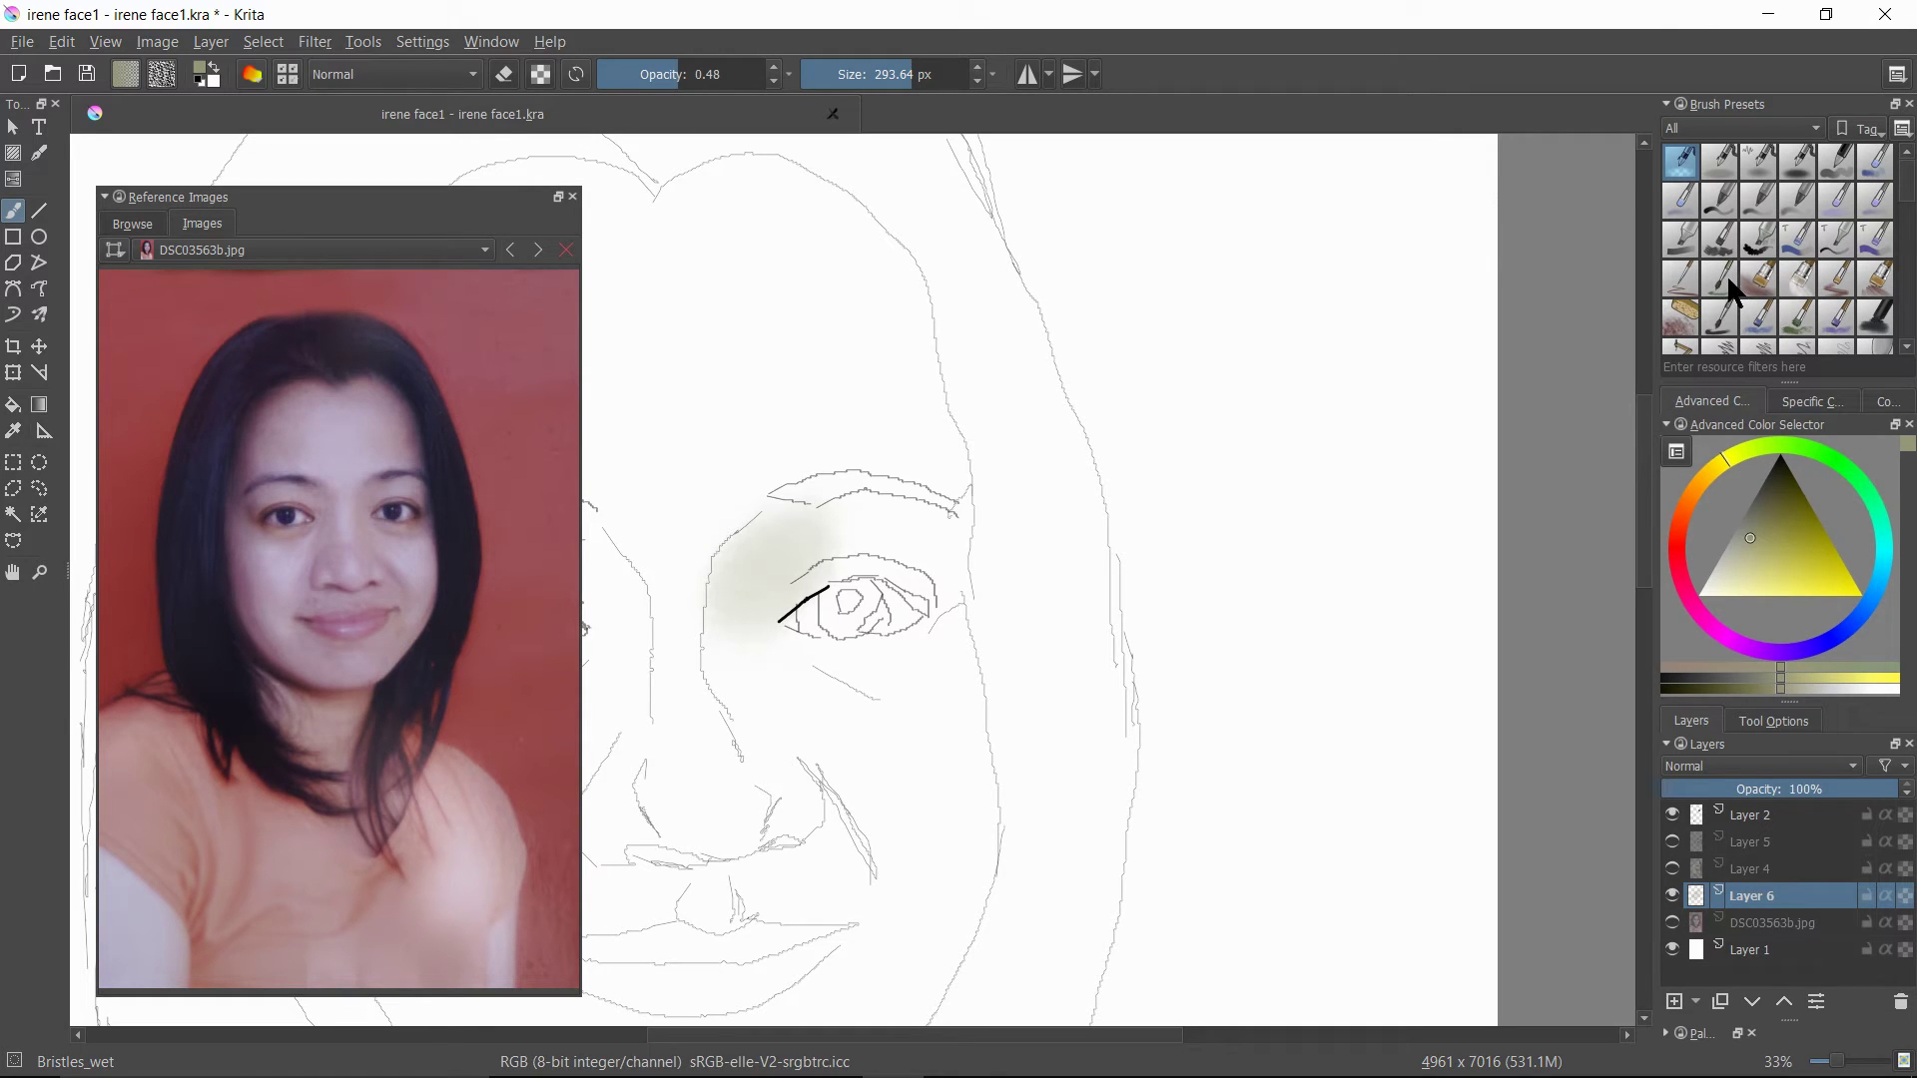
{"action": "left_click", "coordinate": [1727, 282]}
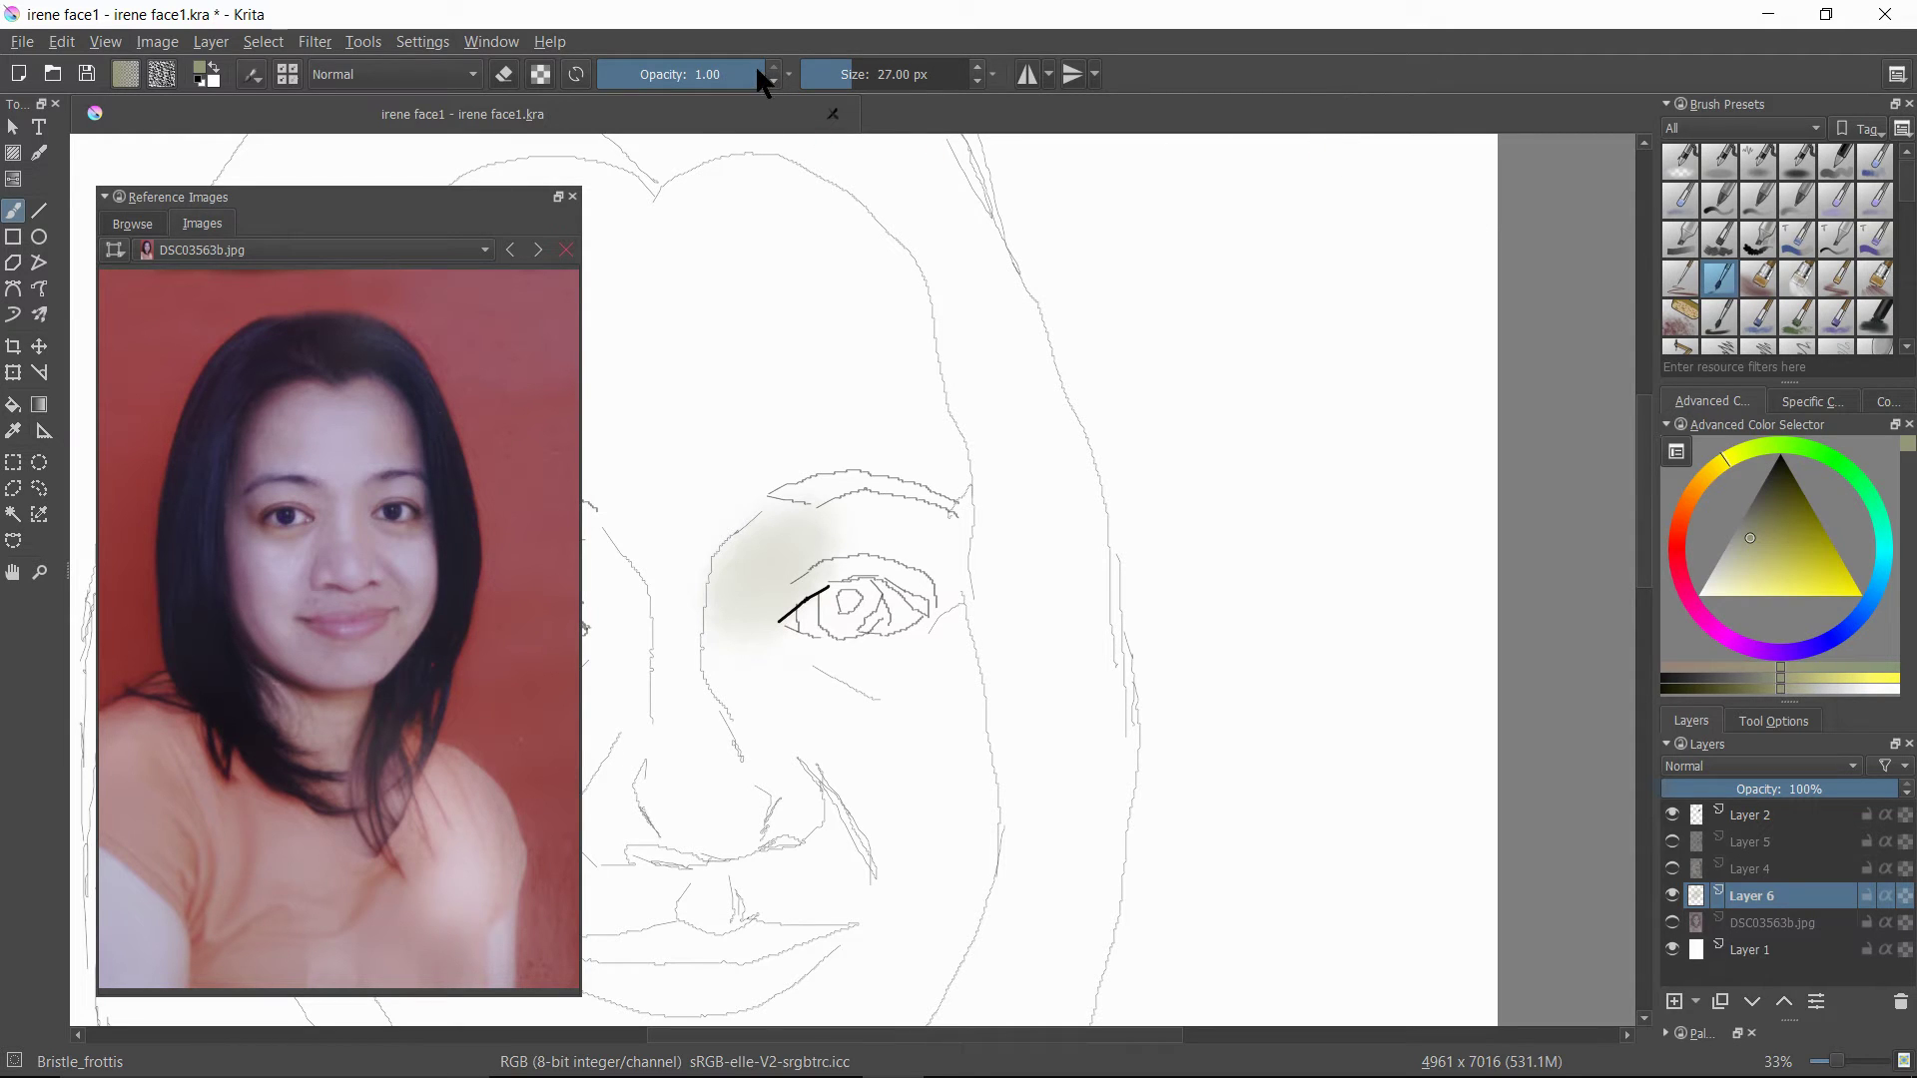
{"action": "left_click_drag", "start_coordinate": [755, 66], "coordinate": [693, 73]}
{"action": "left_click", "coordinate": [882, 69]}
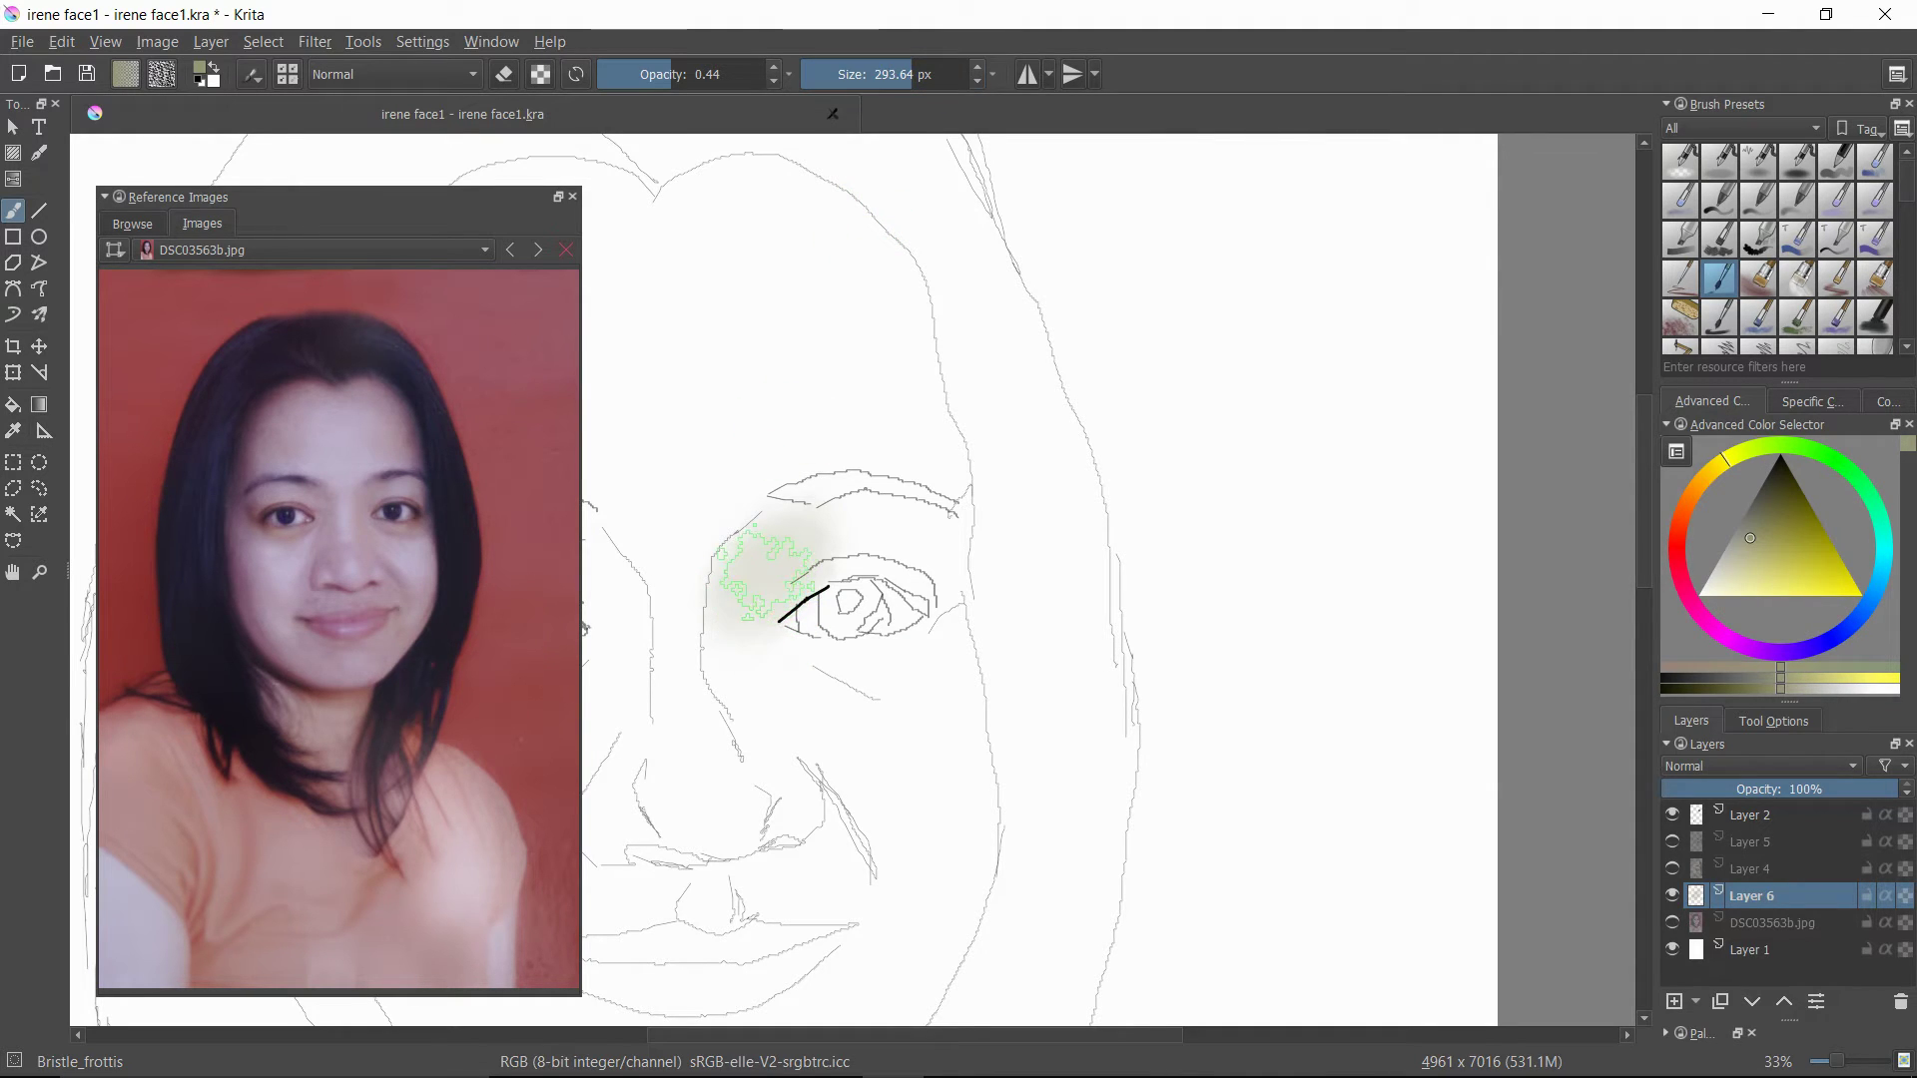
- At 0.34 opacity, shade beside the eye, over the eyebrow and across the temple
{"action": "mouse_move", "coordinate": [786, 544]}
{"action": "left_mouse_down"}
{"action": "mouse_move", "coordinate": [754, 611]}
{"action": "mouse_move", "coordinate": [834, 560]}
{"action": "mouse_move", "coordinate": [769, 569]}
{"action": "mouse_move", "coordinate": [744, 539]}
{"action": "mouse_move", "coordinate": [753, 565]}
{"action": "mouse_move", "coordinate": [779, 556]}
{"action": "left_mouse_up"}
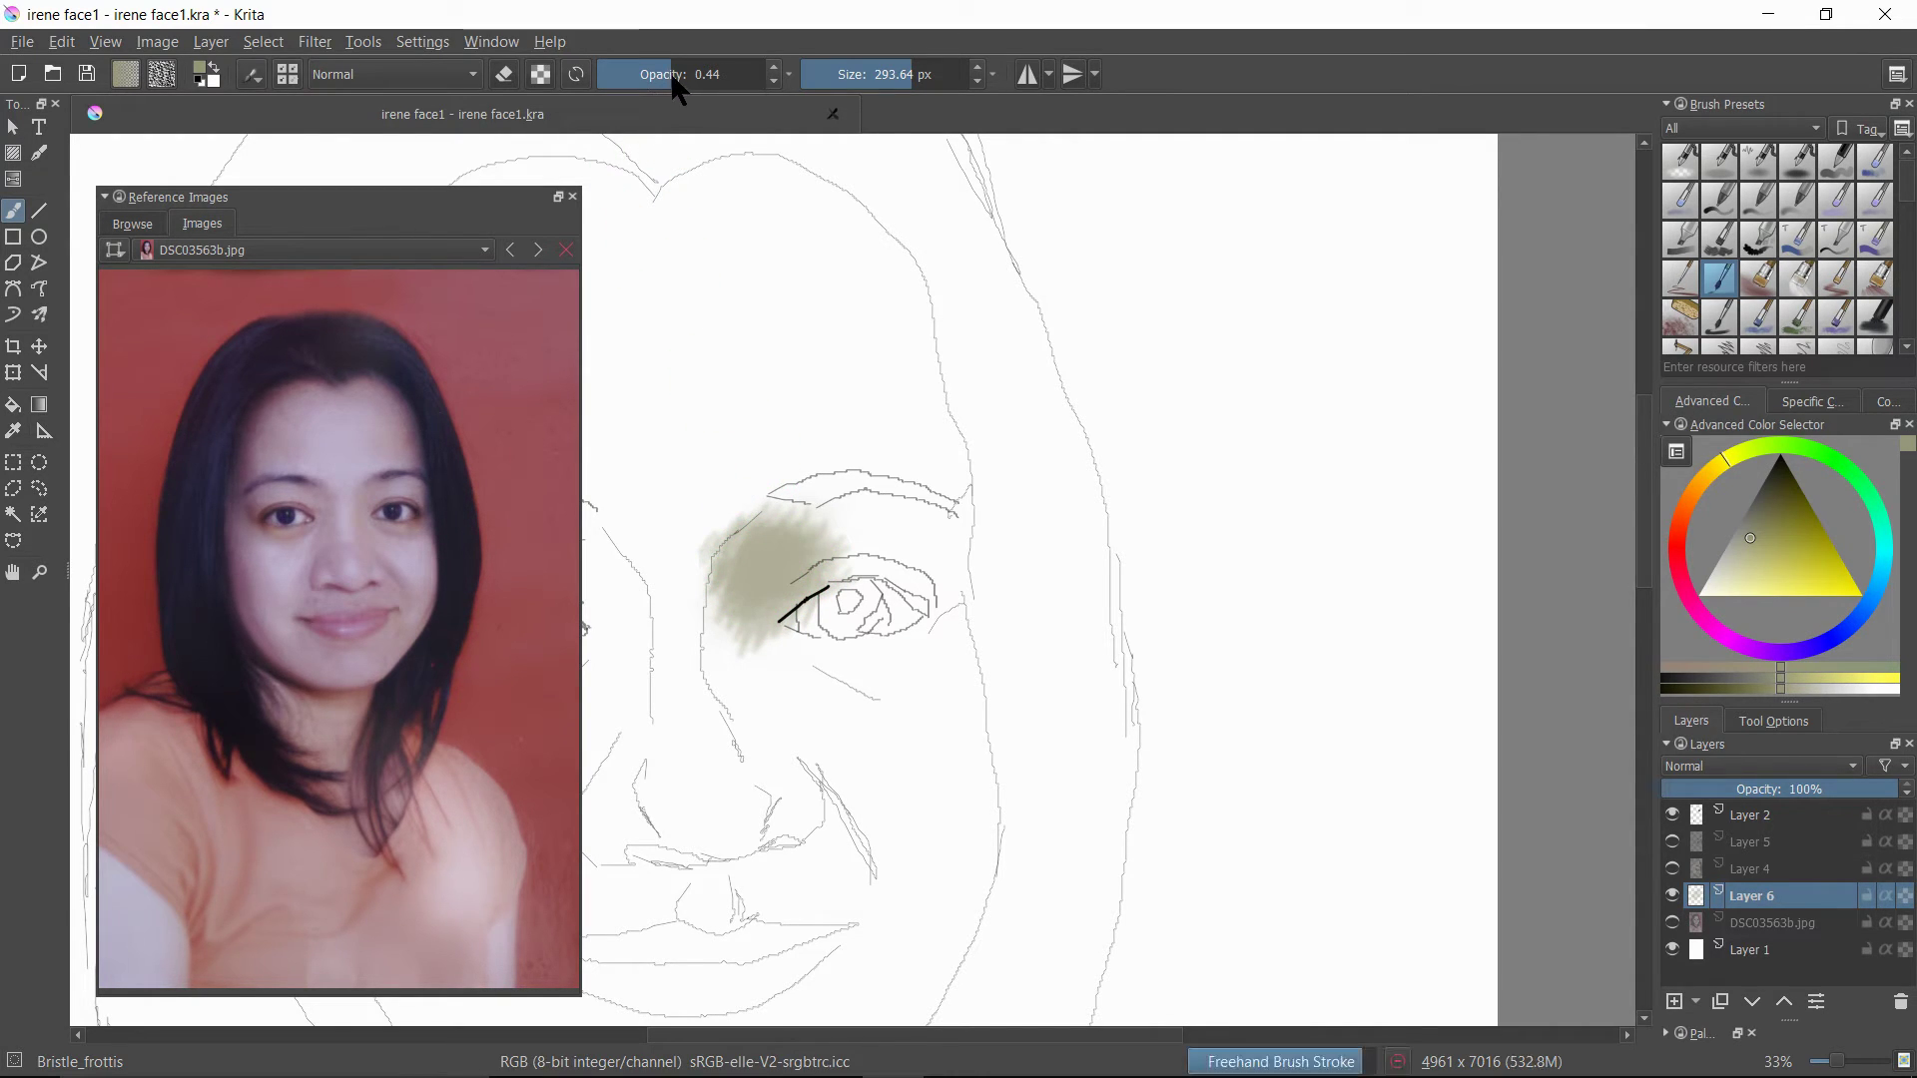
{"action": "left_click_drag", "start_coordinate": [669, 70], "coordinate": [653, 80]}
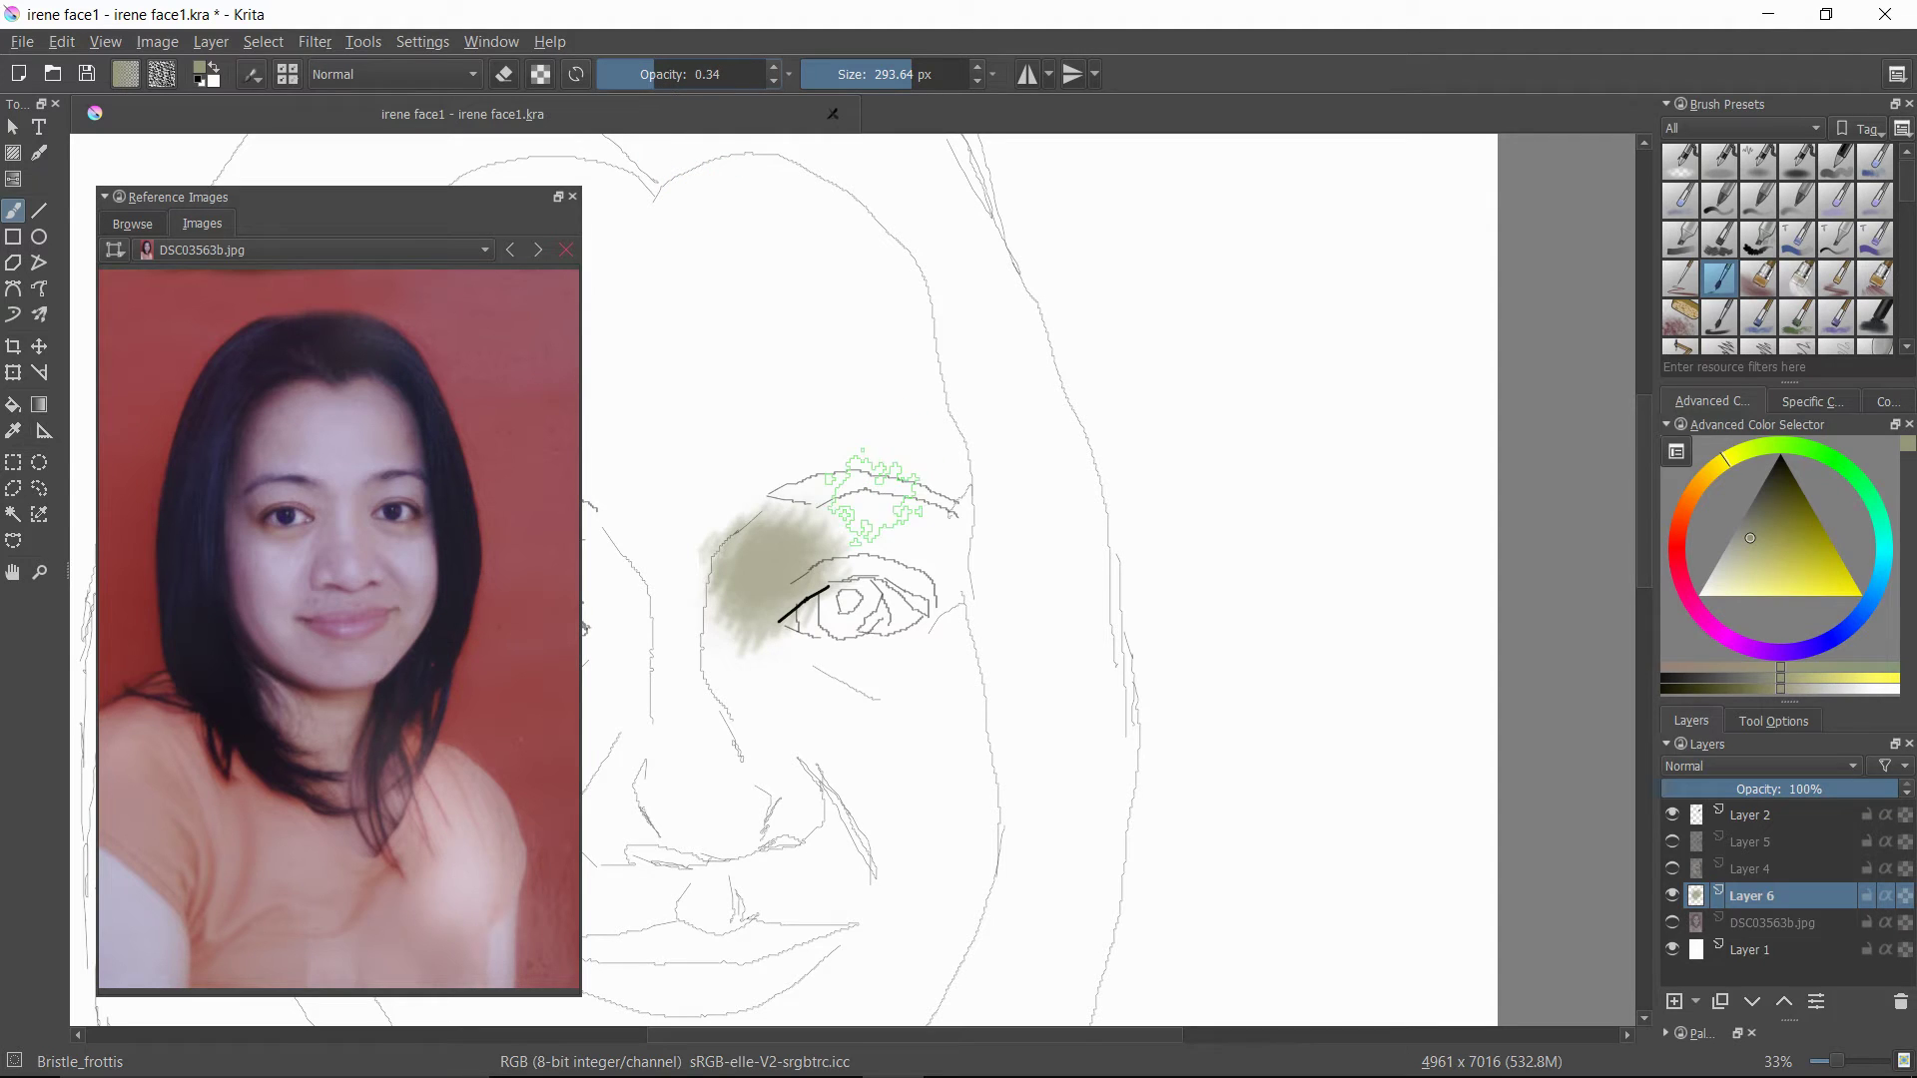
{"action": "mouse_move", "coordinate": [904, 509]}
{"action": "left_mouse_down"}
{"action": "mouse_move", "coordinate": [859, 489]}
{"action": "mouse_move", "coordinate": [899, 524]}
{"action": "mouse_move", "coordinate": [879, 524]}
{"action": "mouse_move", "coordinate": [789, 490]}
{"action": "mouse_move", "coordinate": [859, 469]}
{"action": "mouse_move", "coordinate": [934, 549]}
{"action": "mouse_move", "coordinate": [944, 575]}
{"action": "mouse_move", "coordinate": [914, 589]}
{"action": "mouse_move", "coordinate": [874, 555]}
{"action": "mouse_move", "coordinate": [899, 524]}
{"action": "mouse_move", "coordinate": [898, 594]}
{"action": "mouse_move", "coordinate": [774, 559]}
{"action": "mouse_move", "coordinate": [794, 555]}
{"action": "left_mouse_up"}
{"action": "left_click_drag", "start_coordinate": [973, 567], "coordinate": [951, 564]}
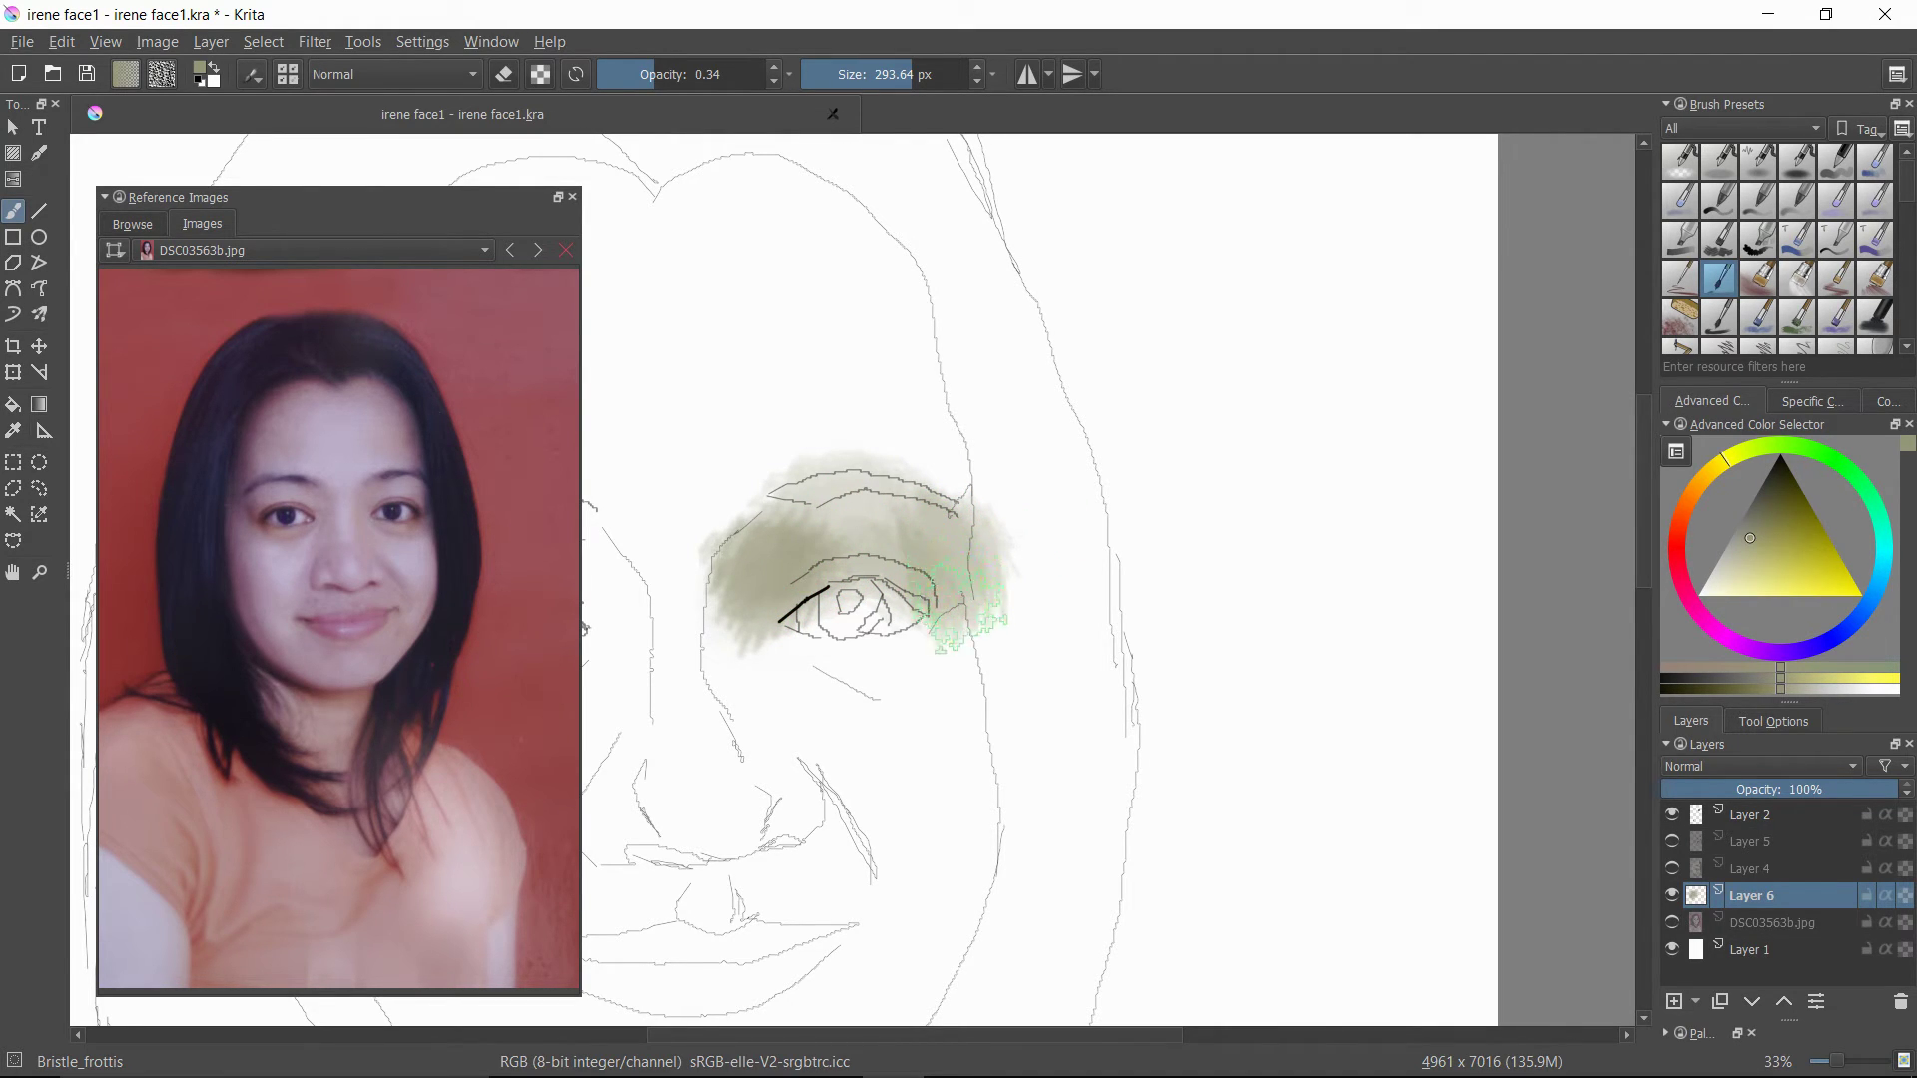
{"action": "mouse_move", "coordinate": [964, 415]}
{"action": "left_mouse_down"}
{"action": "mouse_move", "coordinate": [909, 520]}
{"action": "mouse_move", "coordinate": [889, 489]}
{"action": "mouse_move", "coordinate": [909, 514]}
{"action": "mouse_move", "coordinate": [934, 474]}
{"action": "mouse_move", "coordinate": [949, 489]}
{"action": "mouse_move", "coordinate": [902, 379]}
{"action": "mouse_move", "coordinate": [912, 334]}
{"action": "mouse_move", "coordinate": [909, 412]}
{"action": "mouse_move", "coordinate": [832, 390]}
{"action": "mouse_move", "coordinate": [950, 474]}
{"action": "mouse_move", "coordinate": [868, 329]}
{"action": "mouse_move", "coordinate": [942, 477]}
{"action": "mouse_move", "coordinate": [902, 344]}
{"action": "mouse_move", "coordinate": [922, 438]}
{"action": "mouse_move", "coordinate": [884, 469]}
{"action": "mouse_move", "coordinate": [919, 485]}
{"action": "mouse_move", "coordinate": [784, 430]}
{"action": "left_mouse_up"}
- Extend the khaki shading down beside the eye to the nose and mouth, and up to the forehead
{"action": "mouse_move", "coordinate": [958, 500]}
{"action": "left_mouse_down"}
{"action": "mouse_move", "coordinate": [992, 556]}
{"action": "mouse_move", "coordinate": [949, 649]}
{"action": "mouse_move", "coordinate": [799, 664]}
{"action": "mouse_move", "coordinate": [839, 699]}
{"action": "mouse_move", "coordinate": [759, 664]}
{"action": "mouse_move", "coordinate": [744, 624]}
{"action": "mouse_move", "coordinate": [734, 684]}
{"action": "mouse_move", "coordinate": [739, 659]}
{"action": "mouse_move", "coordinate": [769, 719]}
{"action": "mouse_move", "coordinate": [759, 739]}
{"action": "mouse_move", "coordinate": [709, 724]}
{"action": "mouse_move", "coordinate": [734, 754]}
{"action": "mouse_move", "coordinate": [694, 689]}
{"action": "mouse_move", "coordinate": [749, 792]}
{"action": "mouse_move", "coordinate": [770, 805]}
{"action": "mouse_move", "coordinate": [774, 764]}
{"action": "mouse_move", "coordinate": [849, 799]}
{"action": "mouse_move", "coordinate": [739, 679]}
{"action": "mouse_move", "coordinate": [909, 824]}
{"action": "mouse_move", "coordinate": [889, 933]}
{"action": "mouse_move", "coordinate": [929, 899]}
{"action": "mouse_move", "coordinate": [939, 938]}
{"action": "mouse_move", "coordinate": [959, 854]}
{"action": "mouse_move", "coordinate": [1003, 928]}
{"action": "mouse_move", "coordinate": [1009, 879]}
{"action": "mouse_move", "coordinate": [967, 814]}
{"action": "mouse_move", "coordinate": [994, 644]}
{"action": "mouse_move", "coordinate": [994, 798]}
{"action": "mouse_move", "coordinate": [959, 918]}
{"action": "mouse_move", "coordinate": [898, 988]}
{"action": "mouse_move", "coordinate": [919, 1009]}
{"action": "left_mouse_up"}
{"action": "left_click_drag", "start_coordinate": [744, 864], "coordinate": [789, 884]}
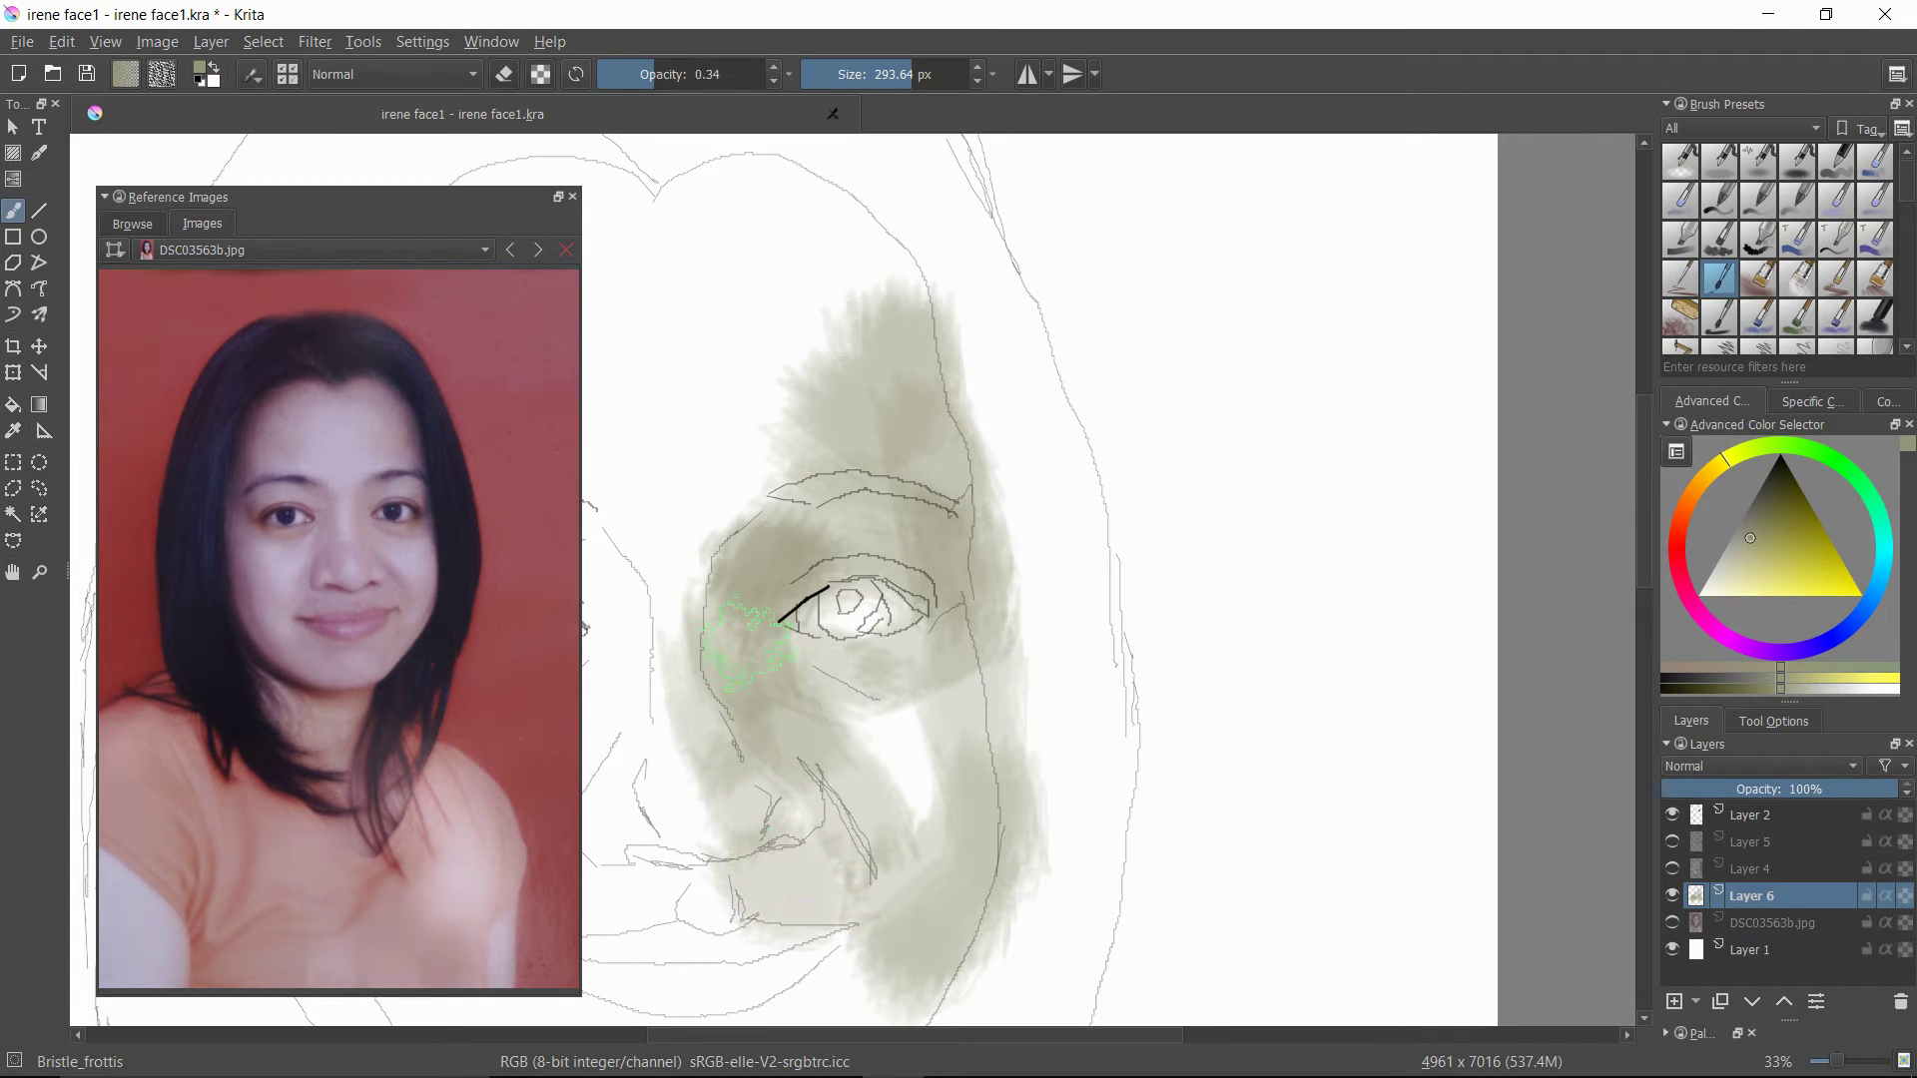
{"action": "mouse_move", "coordinate": [744, 640]}
{"action": "left_mouse_down"}
{"action": "mouse_move", "coordinate": [721, 519]}
{"action": "mouse_move", "coordinate": [736, 430]}
{"action": "mouse_move", "coordinate": [761, 464]}
{"action": "mouse_move", "coordinate": [801, 345]}
{"action": "mouse_move", "coordinate": [759, 514]}
{"action": "mouse_move", "coordinate": [881, 420]}
{"action": "mouse_move", "coordinate": [846, 409]}
{"action": "mouse_move", "coordinate": [850, 355]}
{"action": "mouse_move", "coordinate": [886, 309]}
{"action": "mouse_move", "coordinate": [838, 245]}
{"action": "mouse_move", "coordinate": [869, 280]}
{"action": "left_mouse_up"}
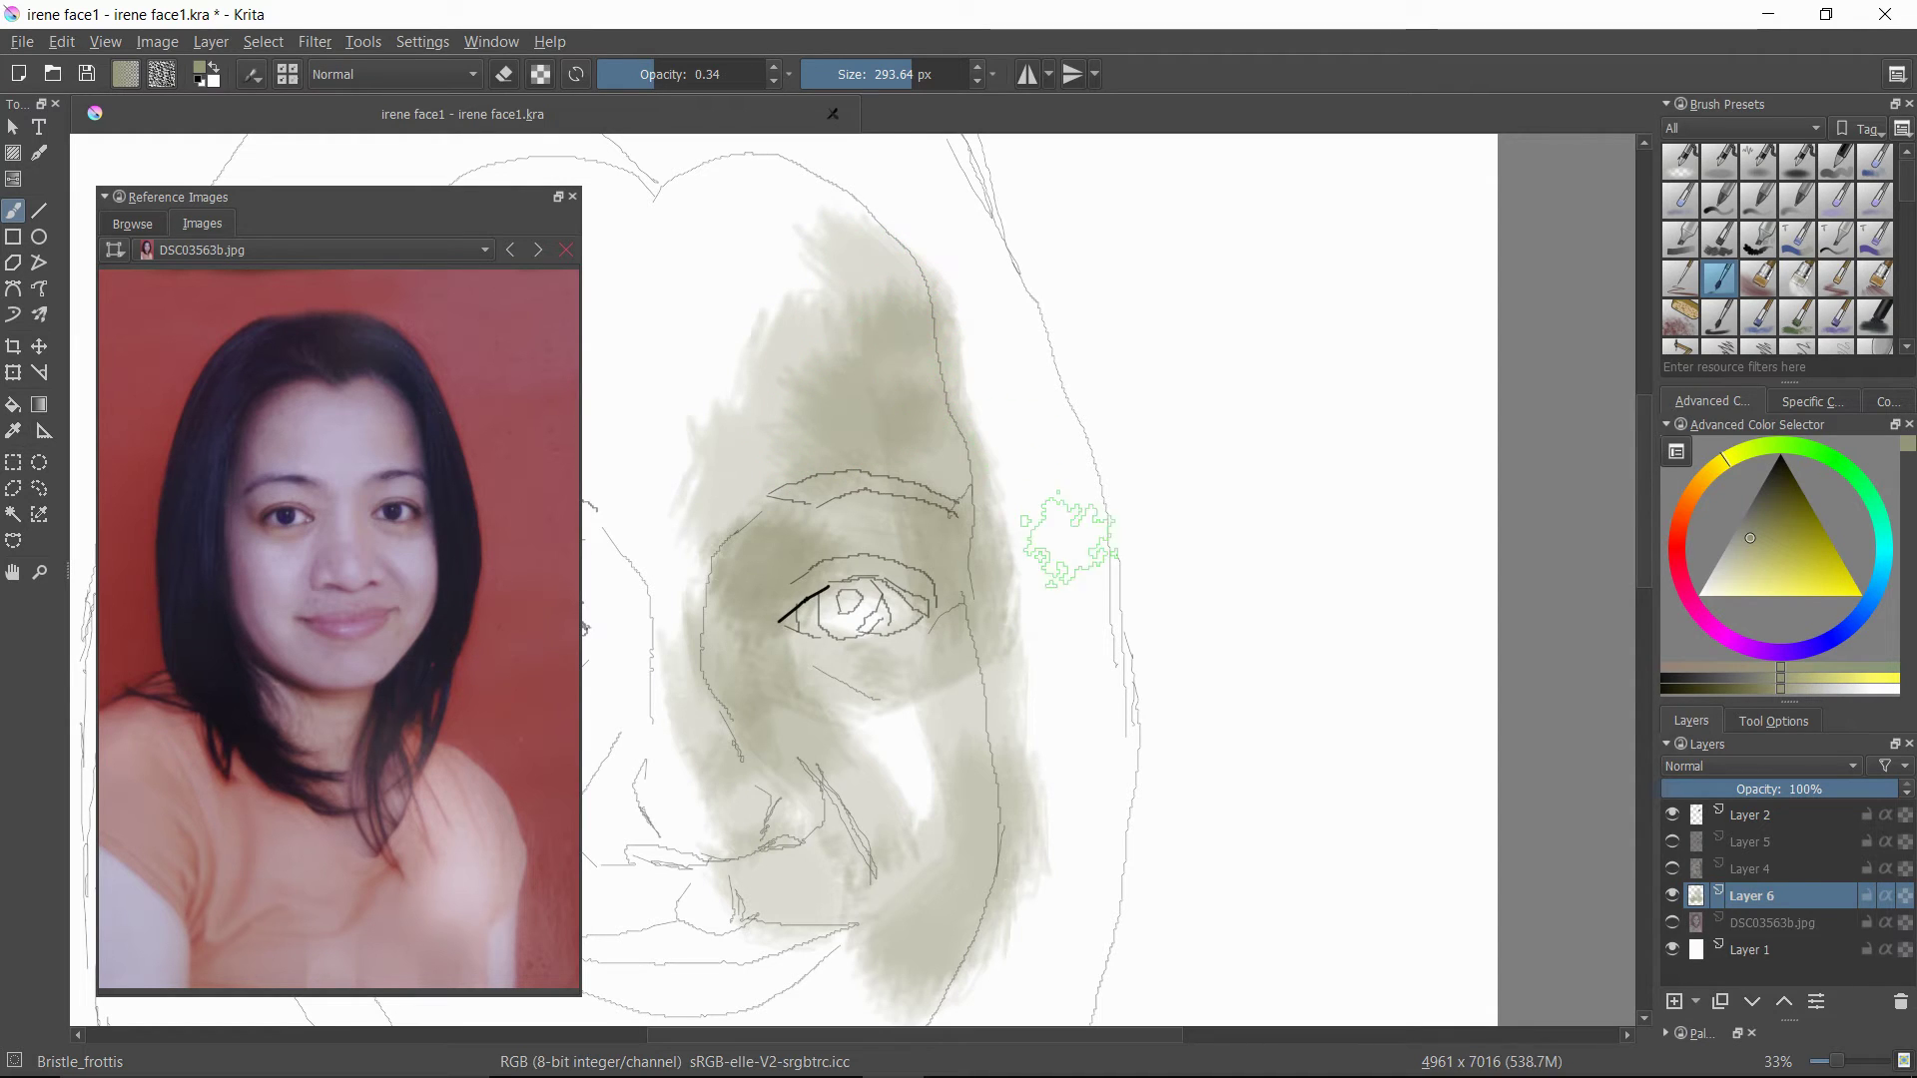
- Switch to an orange-red hue and warm the area below the eye, the forehead and brow
{"action": "left_click", "coordinate": [1681, 514]}
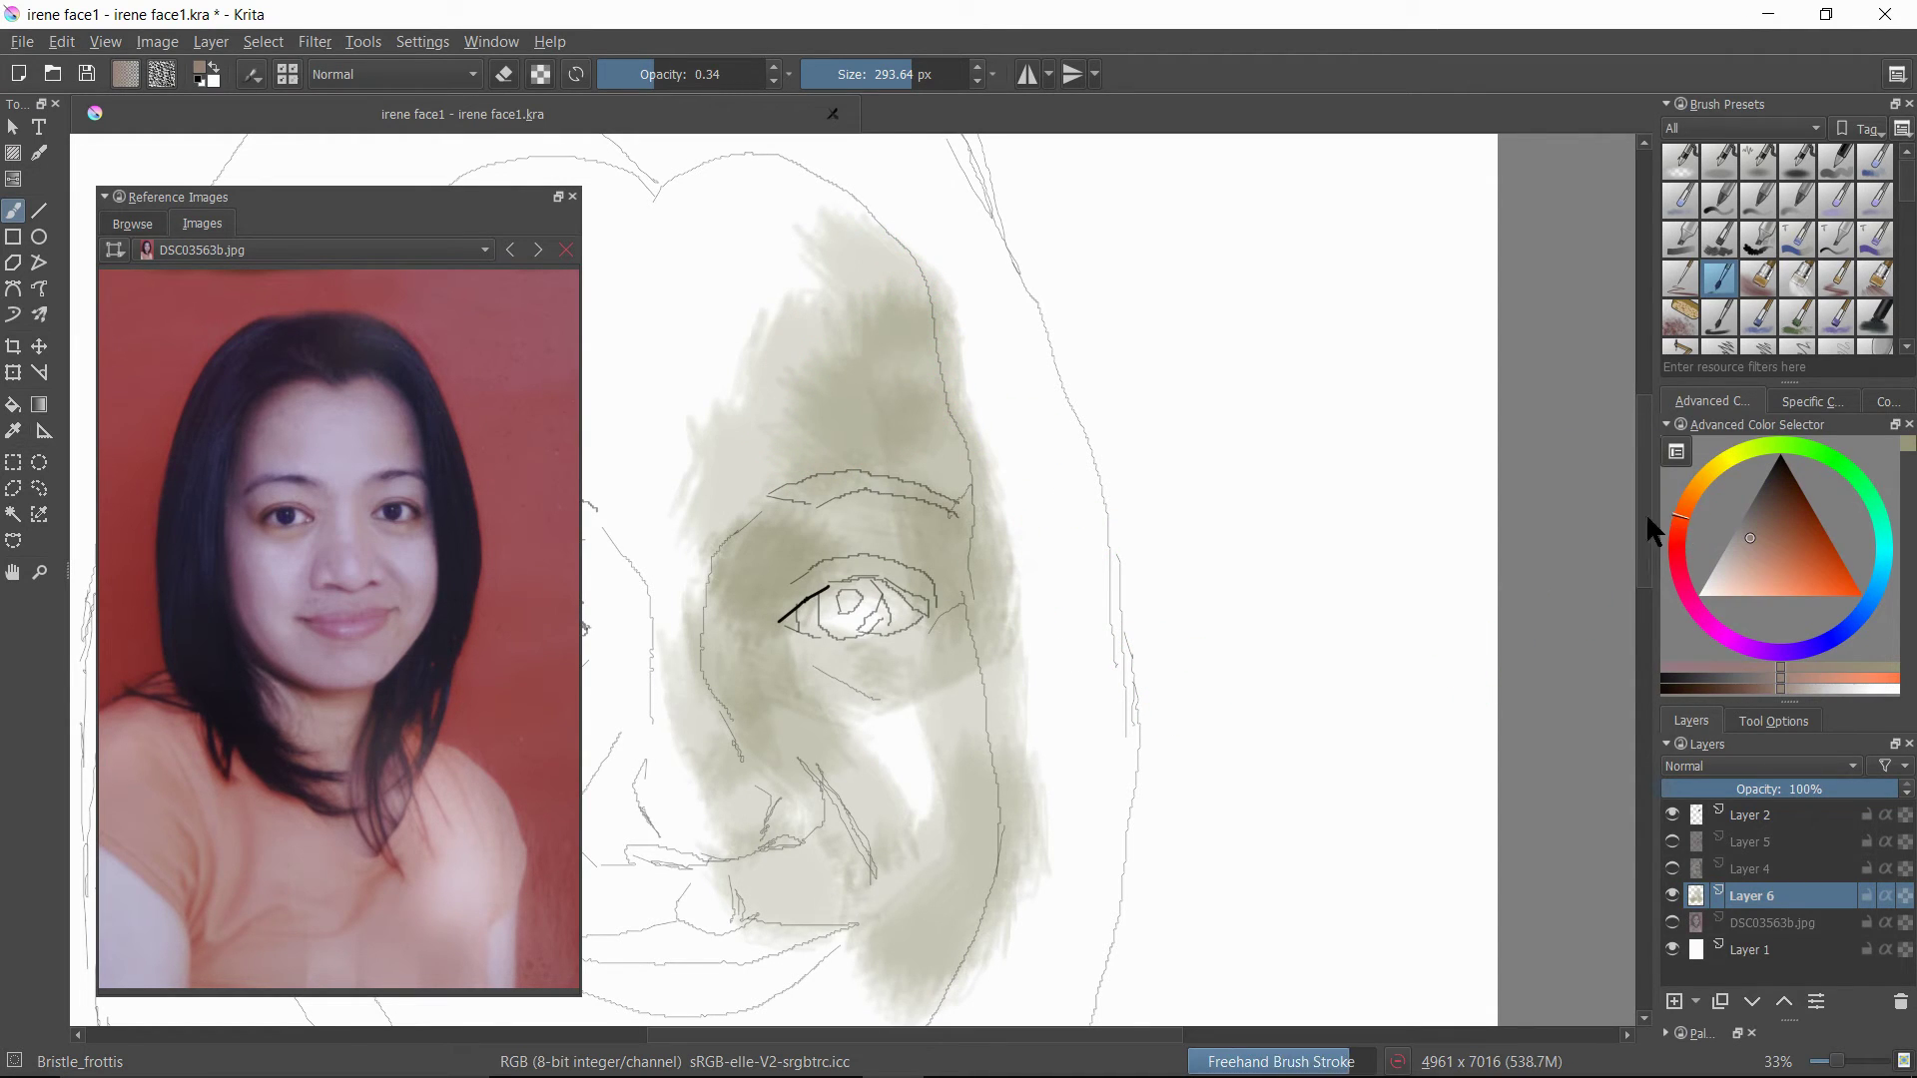
{"action": "mouse_move", "coordinate": [848, 659]}
{"action": "left_mouse_down"}
{"action": "mouse_move", "coordinate": [798, 668]}
{"action": "mouse_move", "coordinate": [953, 658]}
{"action": "mouse_move", "coordinate": [937, 573]}
{"action": "mouse_move", "coordinate": [959, 644]}
{"action": "left_mouse_up"}
{"action": "mouse_move", "coordinate": [934, 460]}
{"action": "left_mouse_down"}
{"action": "mouse_move", "coordinate": [842, 228]}
{"action": "mouse_move", "coordinate": [848, 441]}
{"action": "mouse_move", "coordinate": [871, 265]}
{"action": "mouse_move", "coordinate": [881, 456]}
{"action": "mouse_move", "coordinate": [808, 522]}
{"action": "mouse_move", "coordinate": [803, 597]}
{"action": "mouse_move", "coordinate": [788, 571]}
{"action": "mouse_move", "coordinate": [756, 593]}
{"action": "mouse_move", "coordinate": [749, 551]}
{"action": "mouse_move", "coordinate": [790, 545]}
{"action": "mouse_move", "coordinate": [798, 516]}
{"action": "mouse_move", "coordinate": [746, 605]}
{"action": "mouse_move", "coordinate": [788, 674]}
{"action": "mouse_move", "coordinate": [725, 612]}
{"action": "mouse_move", "coordinate": [760, 716]}
{"action": "mouse_move", "coordinate": [696, 518]}
{"action": "mouse_move", "coordinate": [688, 619]}
{"action": "mouse_move", "coordinate": [752, 815]}
{"action": "mouse_move", "coordinate": [695, 841]}
{"action": "mouse_move", "coordinate": [784, 807]}
{"action": "mouse_move", "coordinate": [821, 841]}
{"action": "mouse_move", "coordinate": [777, 861]}
{"action": "mouse_move", "coordinate": [793, 898]}
{"action": "mouse_move", "coordinate": [808, 830]}
{"action": "mouse_move", "coordinate": [850, 789]}
{"action": "mouse_move", "coordinate": [840, 762]}
{"action": "mouse_move", "coordinate": [876, 836]}
{"action": "mouse_move", "coordinate": [883, 862]}
{"action": "mouse_move", "coordinate": [827, 758]}
{"action": "mouse_move", "coordinate": [890, 908]}
{"action": "mouse_move", "coordinate": [872, 971]}
{"action": "mouse_move", "coordinate": [829, 986]}
{"action": "mouse_move", "coordinate": [912, 914]}
{"action": "mouse_move", "coordinate": [956, 771]}
{"action": "mouse_move", "coordinate": [952, 669]}
{"action": "mouse_move", "coordinate": [921, 638]}
{"action": "mouse_move", "coordinate": [933, 654]}
{"action": "mouse_move", "coordinate": [957, 566]}
{"action": "mouse_move", "coordinate": [929, 409]}
{"action": "left_mouse_up"}
{"action": "mouse_move", "coordinate": [694, 469]}
{"action": "left_mouse_down"}
{"action": "mouse_move", "coordinate": [761, 457]}
{"action": "mouse_move", "coordinate": [813, 332]}
{"action": "mouse_move", "coordinate": [778, 509]}
{"action": "mouse_move", "coordinate": [788, 564]}
{"action": "left_mouse_up"}
- With a darker warm shade at 136.56 px, tint beside the eye and the cheek, then choose darker brown
{"action": "left_click", "coordinate": [1750, 553]}
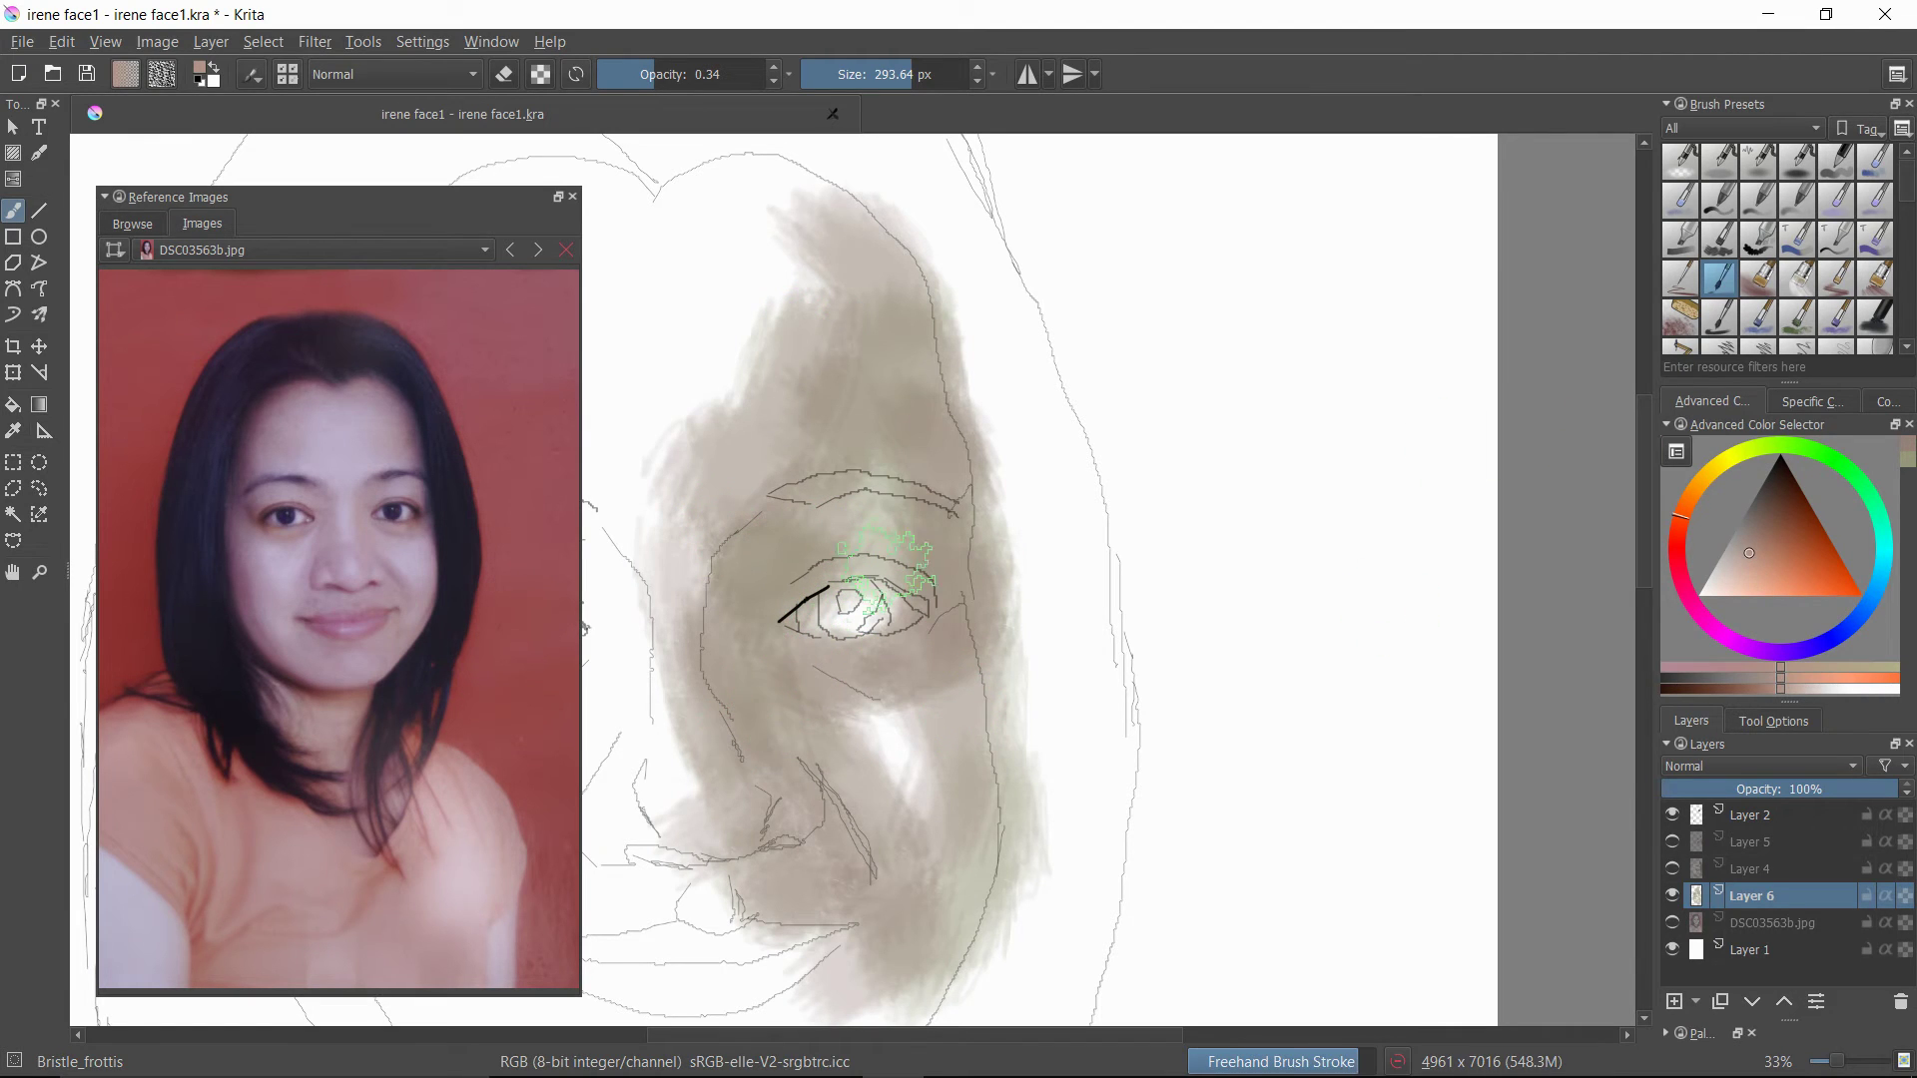
{"action": "left_click_drag", "start_coordinate": [912, 74], "coordinate": [886, 74]}
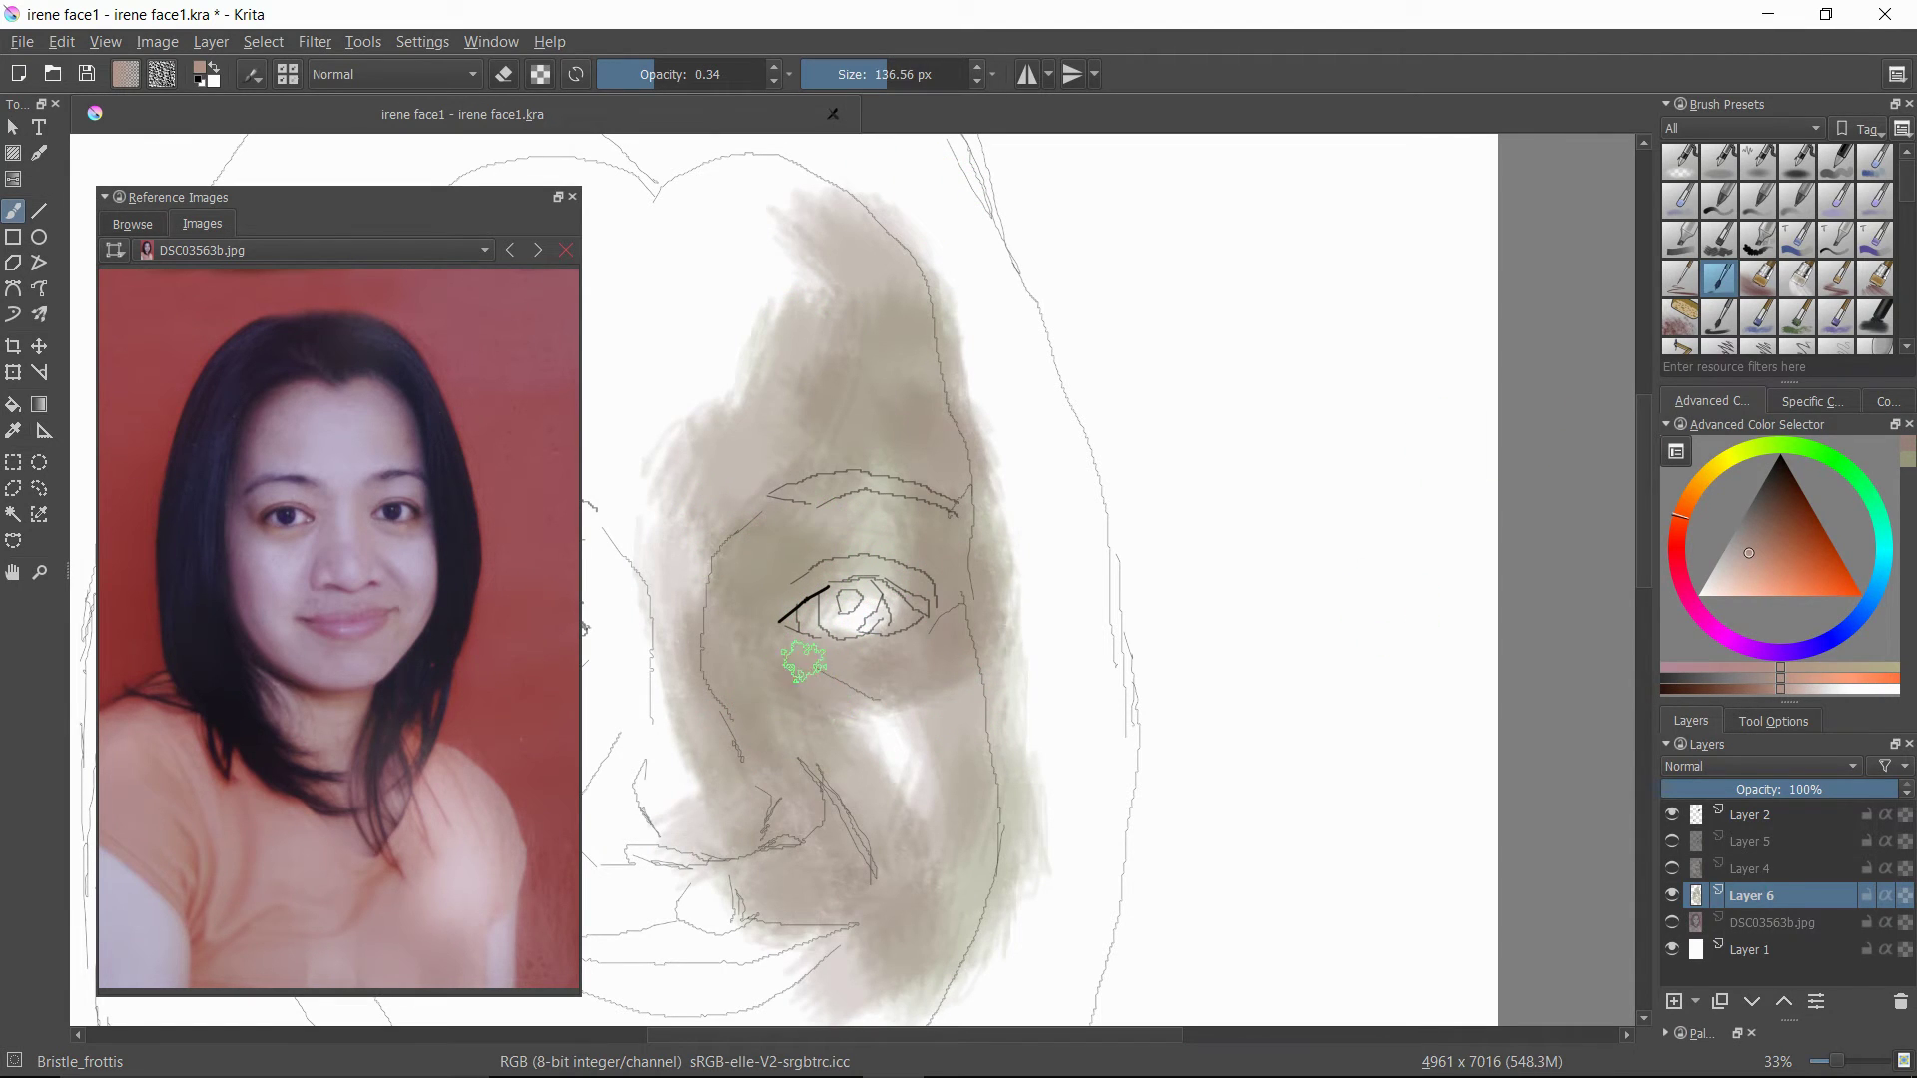
{"action": "mouse_move", "coordinate": [764, 631]}
{"action": "left_mouse_down"}
{"action": "mouse_move", "coordinate": [769, 677]}
{"action": "mouse_move", "coordinate": [768, 646]}
{"action": "mouse_move", "coordinate": [738, 627]}
{"action": "mouse_move", "coordinate": [743, 705]}
{"action": "mouse_move", "coordinate": [736, 627]}
{"action": "left_mouse_up"}
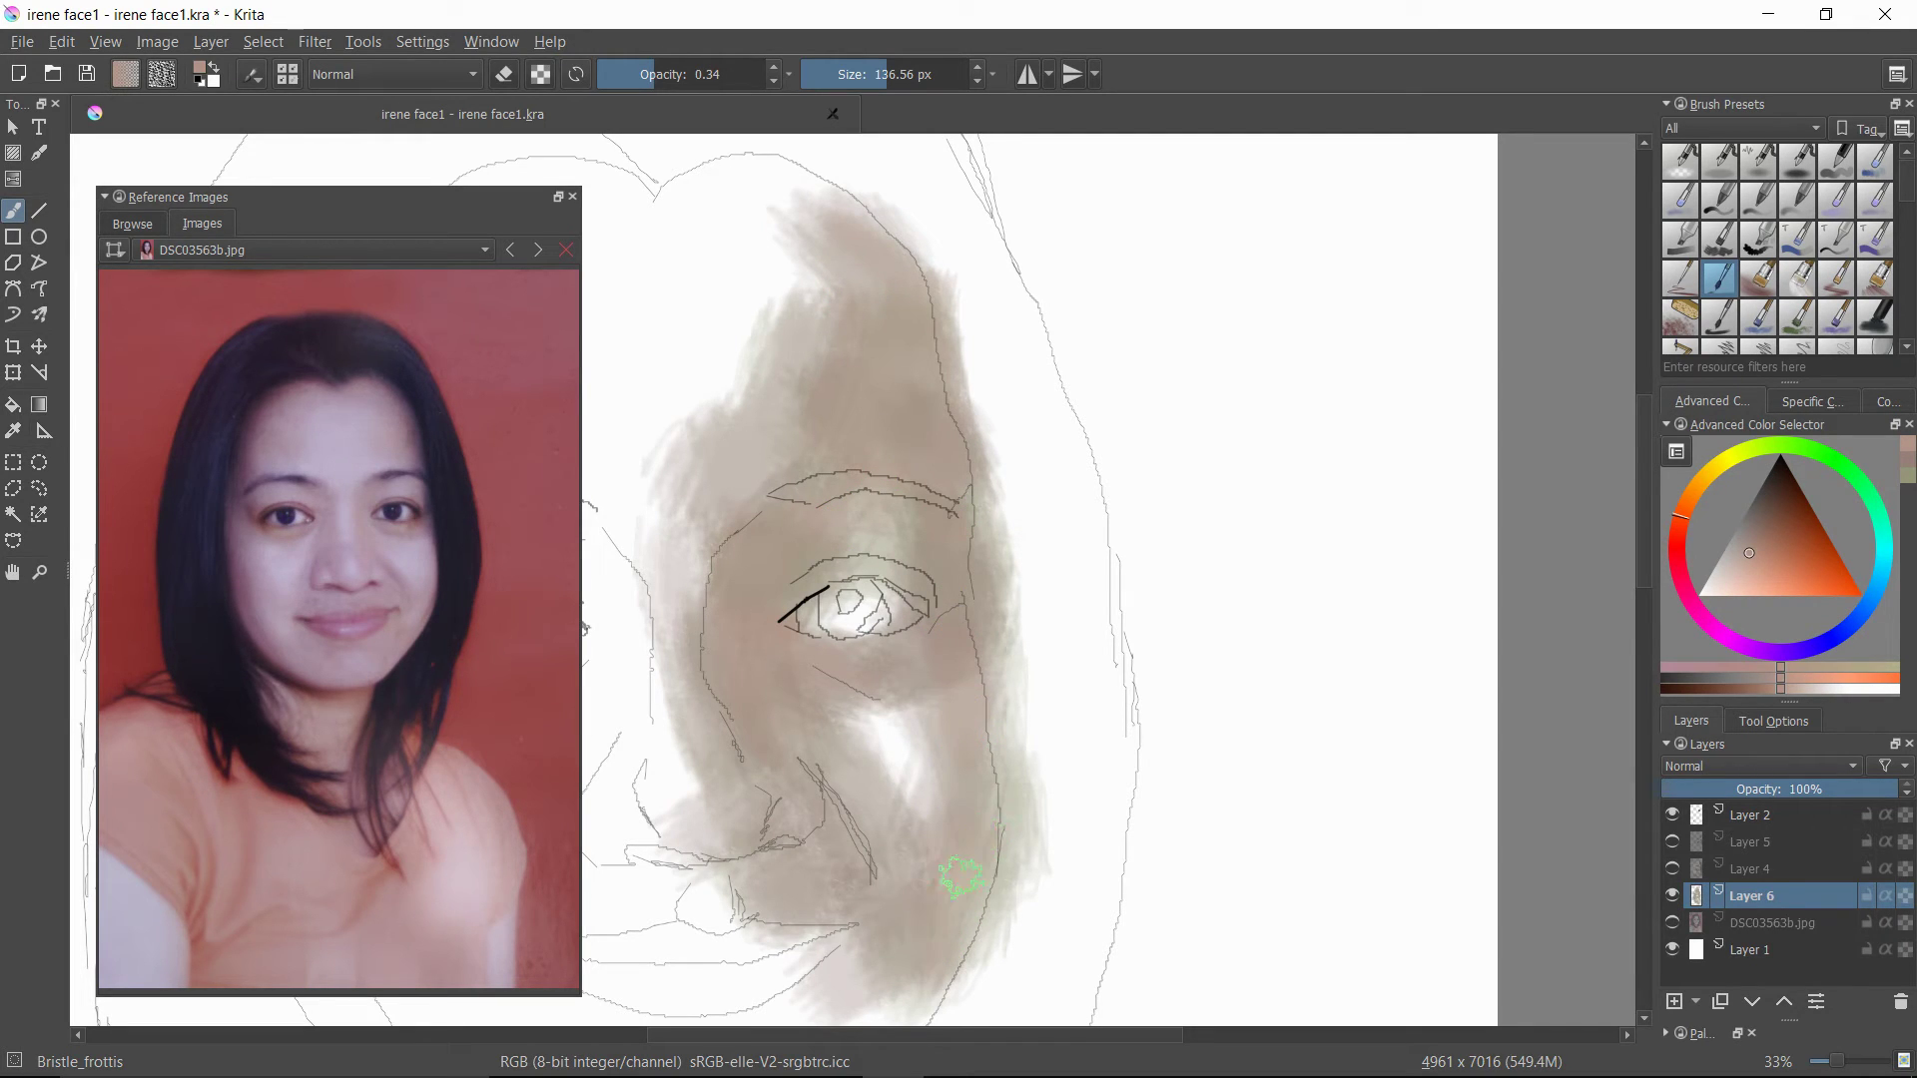
{"action": "mouse_move", "coordinate": [960, 877]}
{"action": "left_mouse_down"}
{"action": "mouse_move", "coordinate": [885, 923]}
{"action": "mouse_move", "coordinate": [832, 850]}
{"action": "mouse_move", "coordinate": [850, 833]}
{"action": "mouse_move", "coordinate": [821, 773]}
{"action": "mouse_move", "coordinate": [881, 864]}
{"action": "mouse_move", "coordinate": [1021, 828]}
{"action": "mouse_move", "coordinate": [838, 788]}
{"action": "mouse_move", "coordinate": [849, 808]}
{"action": "mouse_move", "coordinate": [778, 844]}
{"action": "mouse_move", "coordinate": [817, 838]}
{"action": "mouse_move", "coordinate": [764, 850]}
{"action": "mouse_move", "coordinate": [800, 828]}
{"action": "mouse_move", "coordinate": [759, 818]}
{"action": "mouse_move", "coordinate": [747, 762]}
{"action": "mouse_move", "coordinate": [767, 803]}
{"action": "mouse_move", "coordinate": [742, 848]}
{"action": "mouse_move", "coordinate": [749, 893]}
{"action": "mouse_move", "coordinate": [814, 846]}
{"action": "mouse_move", "coordinate": [872, 932]}
{"action": "mouse_move", "coordinate": [862, 951]}
{"action": "mouse_move", "coordinate": [967, 911]}
{"action": "mouse_move", "coordinate": [965, 939]}
{"action": "mouse_move", "coordinate": [999, 838]}
{"action": "mouse_move", "coordinate": [958, 956]}
{"action": "mouse_move", "coordinate": [997, 727]}
{"action": "mouse_move", "coordinate": [980, 607]}
{"action": "mouse_move", "coordinate": [920, 648]}
{"action": "mouse_move", "coordinate": [965, 597]}
{"action": "mouse_move", "coordinate": [904, 571]}
{"action": "mouse_move", "coordinate": [932, 599]}
{"action": "mouse_move", "coordinate": [790, 611]}
{"action": "mouse_move", "coordinate": [780, 580]}
{"action": "mouse_move", "coordinate": [782, 602]}
{"action": "mouse_move", "coordinate": [775, 580]}
{"action": "mouse_move", "coordinate": [728, 578]}
{"action": "mouse_move", "coordinate": [778, 682]}
{"action": "mouse_move", "coordinate": [750, 642]}
{"action": "mouse_move", "coordinate": [741, 656]}
{"action": "mouse_move", "coordinate": [755, 548]}
{"action": "mouse_move", "coordinate": [819, 486]}
{"action": "mouse_move", "coordinate": [965, 471]}
{"action": "mouse_move", "coordinate": [896, 467]}
{"action": "mouse_move", "coordinate": [940, 460]}
{"action": "mouse_move", "coordinate": [962, 502]}
{"action": "mouse_move", "coordinate": [910, 278]}
{"action": "mouse_move", "coordinate": [957, 571]}
{"action": "mouse_move", "coordinate": [749, 728]}
{"action": "mouse_move", "coordinate": [812, 784]}
{"action": "left_mouse_up"}
{"action": "left_click", "coordinate": [1767, 507]}
- Paint darker brown shading up the side of the head and down the brow beside the eye
{"action": "left_click", "coordinate": [1775, 532]}
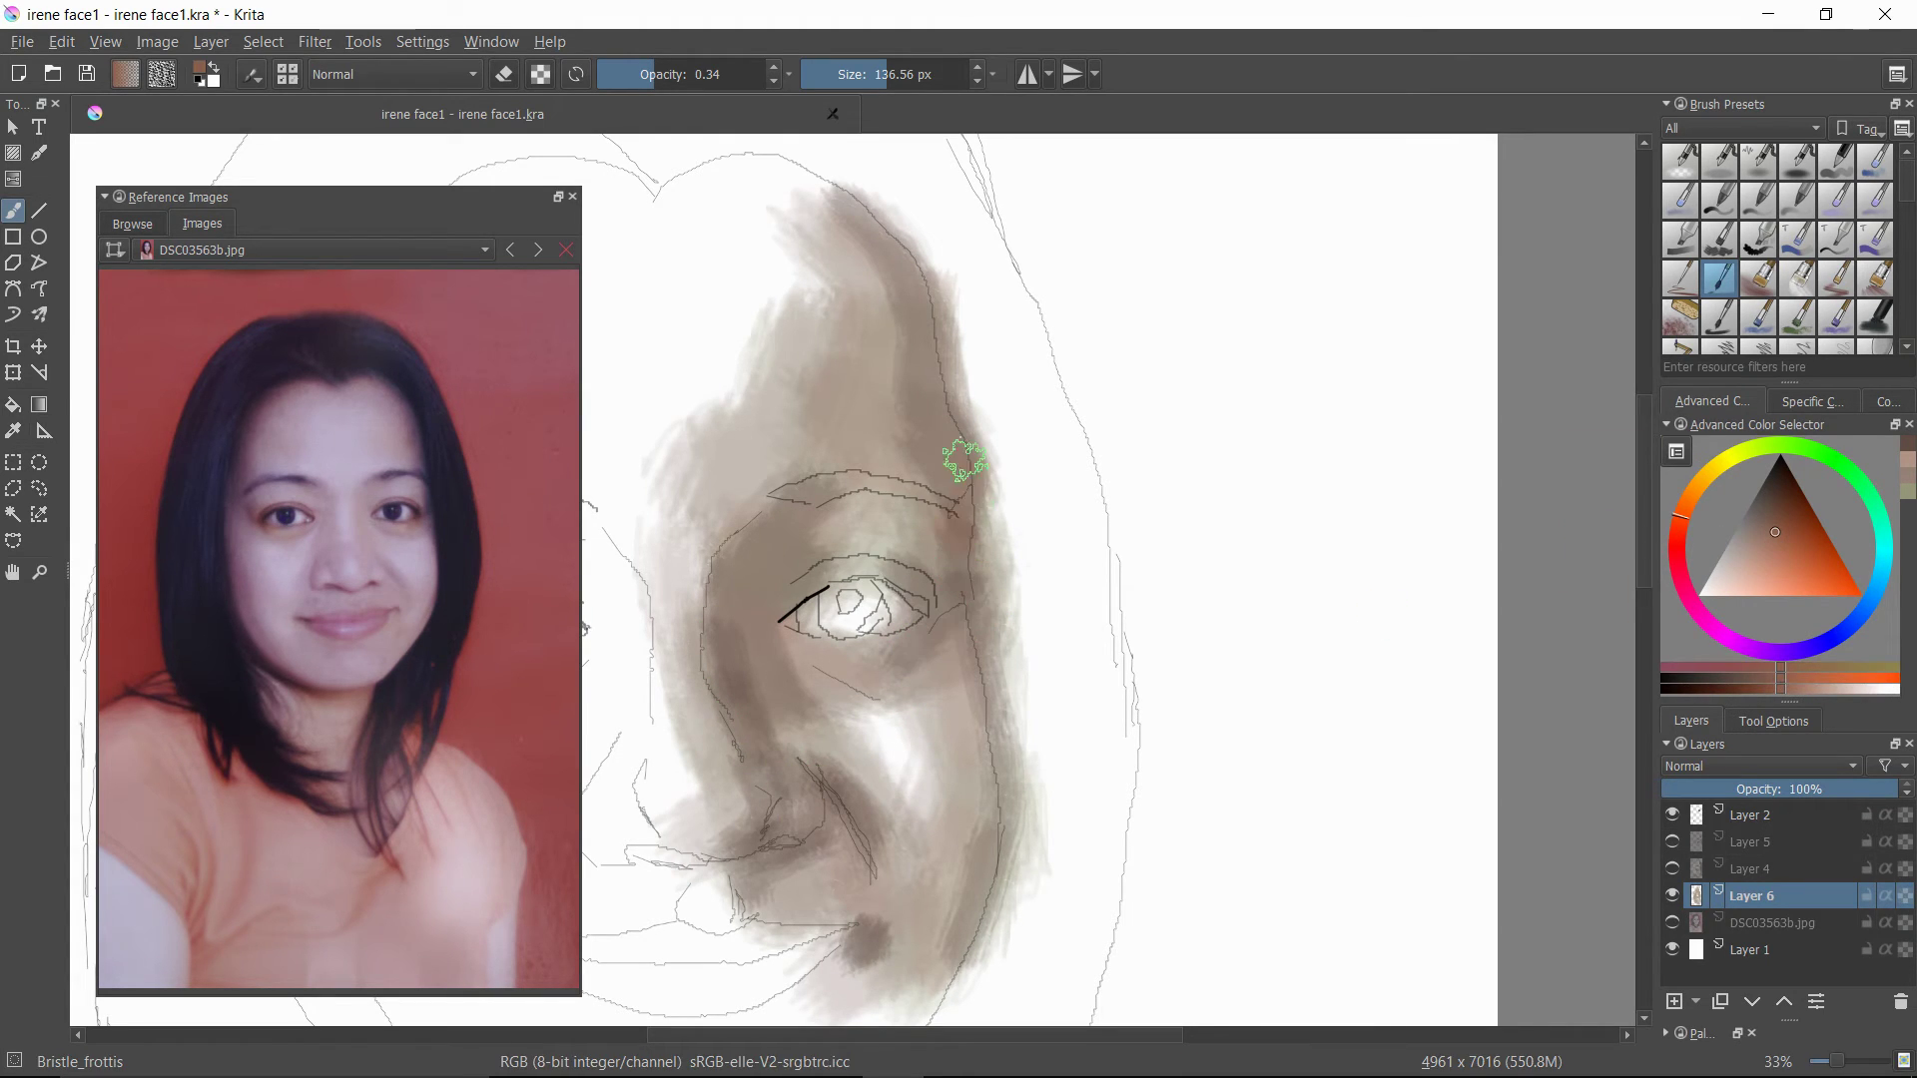
{"action": "mouse_move", "coordinate": [964, 460]}
{"action": "left_mouse_down"}
{"action": "mouse_move", "coordinate": [828, 190]}
{"action": "mouse_move", "coordinate": [845, 220]}
{"action": "mouse_move", "coordinate": [804, 257]}
{"action": "left_mouse_up"}
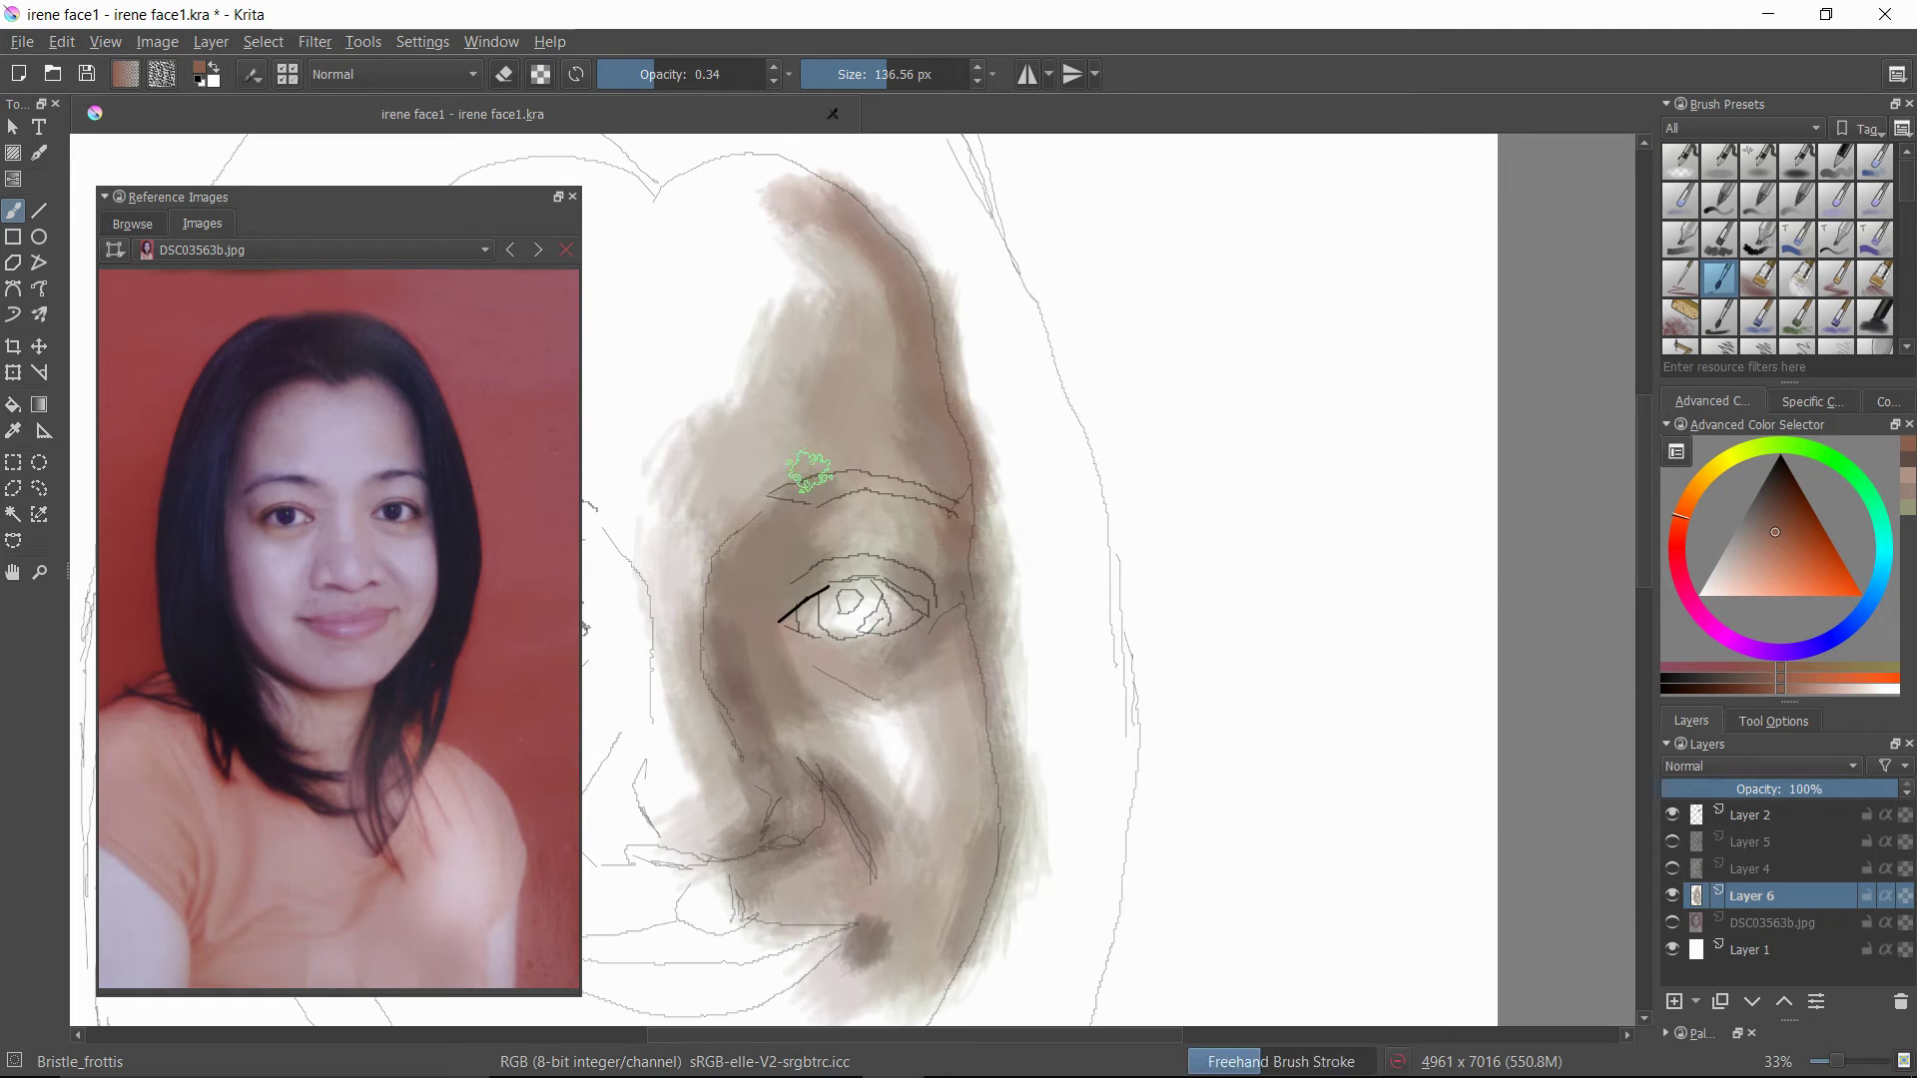
{"action": "mouse_move", "coordinate": [809, 472]}
{"action": "left_mouse_down"}
{"action": "mouse_move", "coordinate": [918, 496]}
{"action": "mouse_move", "coordinate": [958, 614]}
{"action": "mouse_move", "coordinate": [931, 664]}
{"action": "mouse_move", "coordinate": [807, 641]}
{"action": "mouse_move", "coordinate": [968, 650]}
{"action": "mouse_move", "coordinate": [992, 728]}
{"action": "mouse_move", "coordinate": [990, 878]}
{"action": "mouse_move", "coordinate": [936, 968]}
{"action": "mouse_move", "coordinate": [814, 865]}
{"action": "mouse_move", "coordinate": [759, 883]}
{"action": "mouse_move", "coordinate": [833, 919]}
{"action": "mouse_move", "coordinate": [786, 872]}
{"action": "mouse_move", "coordinate": [838, 891]}
{"action": "mouse_move", "coordinate": [842, 844]}
{"action": "mouse_move", "coordinate": [889, 969]}
{"action": "mouse_move", "coordinate": [914, 968]}
{"action": "mouse_move", "coordinate": [980, 811]}
{"action": "mouse_move", "coordinate": [886, 950]}
{"action": "mouse_move", "coordinate": [782, 728]}
{"action": "mouse_move", "coordinate": [733, 758]}
{"action": "mouse_move", "coordinate": [745, 820]}
{"action": "mouse_move", "coordinate": [701, 694]}
{"action": "mouse_move", "coordinate": [798, 823]}
{"action": "mouse_move", "coordinate": [776, 789]}
{"action": "mouse_move", "coordinate": [809, 809]}
{"action": "left_mouse_up"}
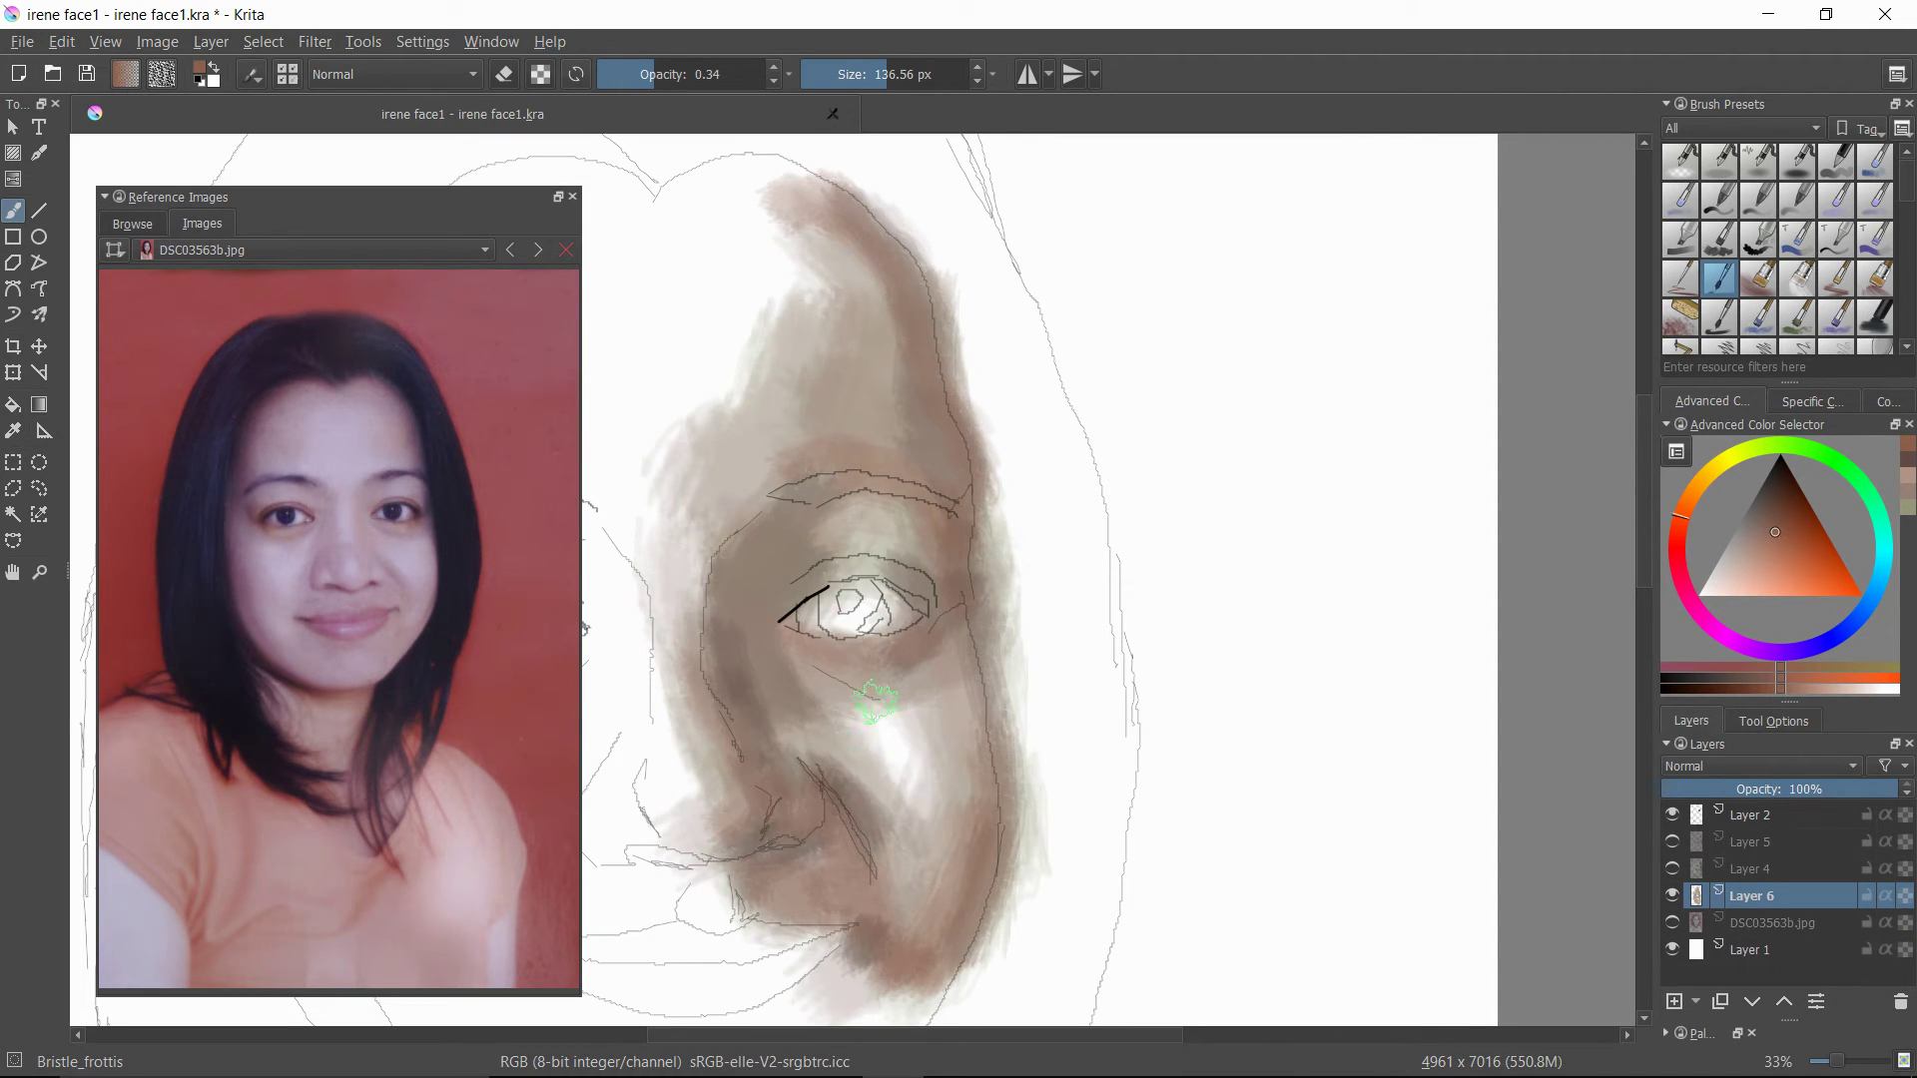
- With a lighter skin tone at lower opacity, soften the cheek and the area between brow and eye
{"action": "left_click", "coordinate": [1717, 579]}
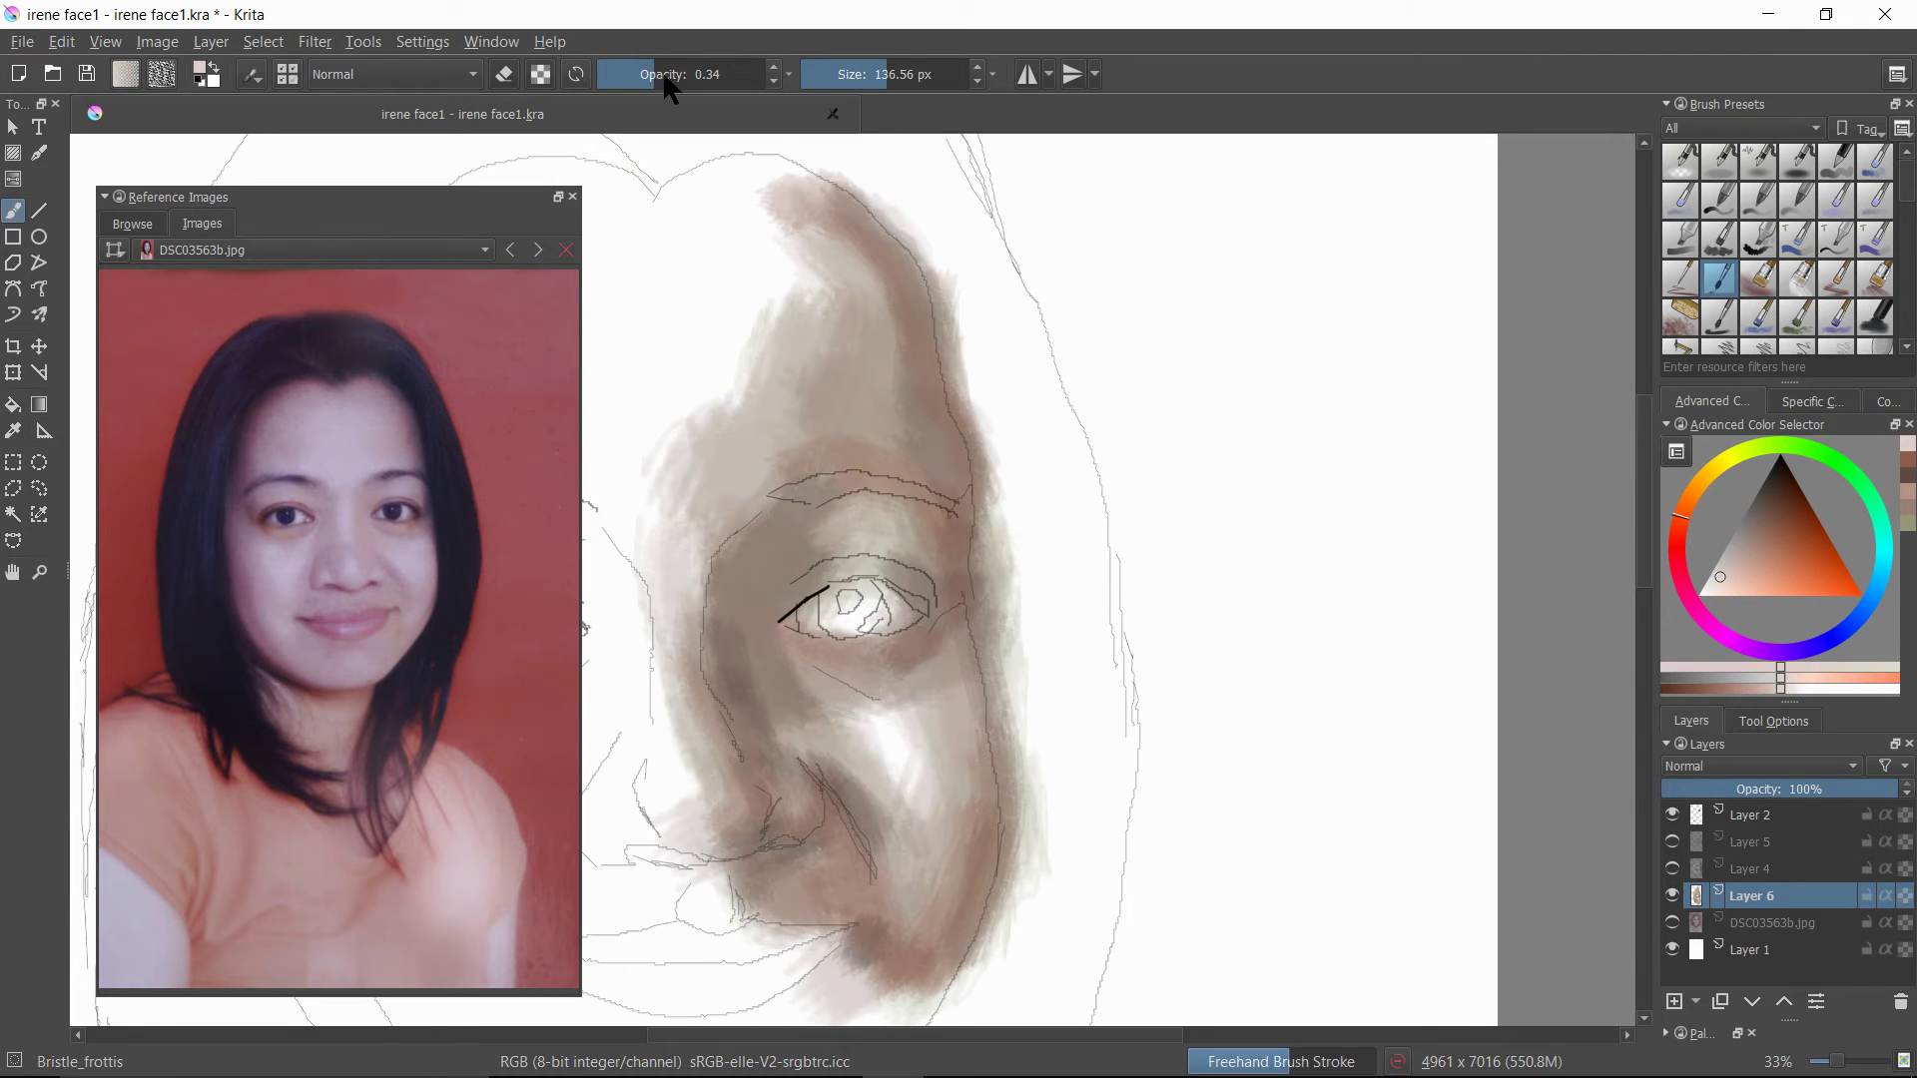
{"action": "left_click_drag", "start_coordinate": [671, 88], "coordinate": [644, 88]}
{"action": "mouse_move", "coordinate": [799, 867]}
{"action": "left_mouse_down"}
{"action": "mouse_move", "coordinate": [796, 805]}
{"action": "mouse_move", "coordinate": [842, 799]}
{"action": "left_mouse_up"}
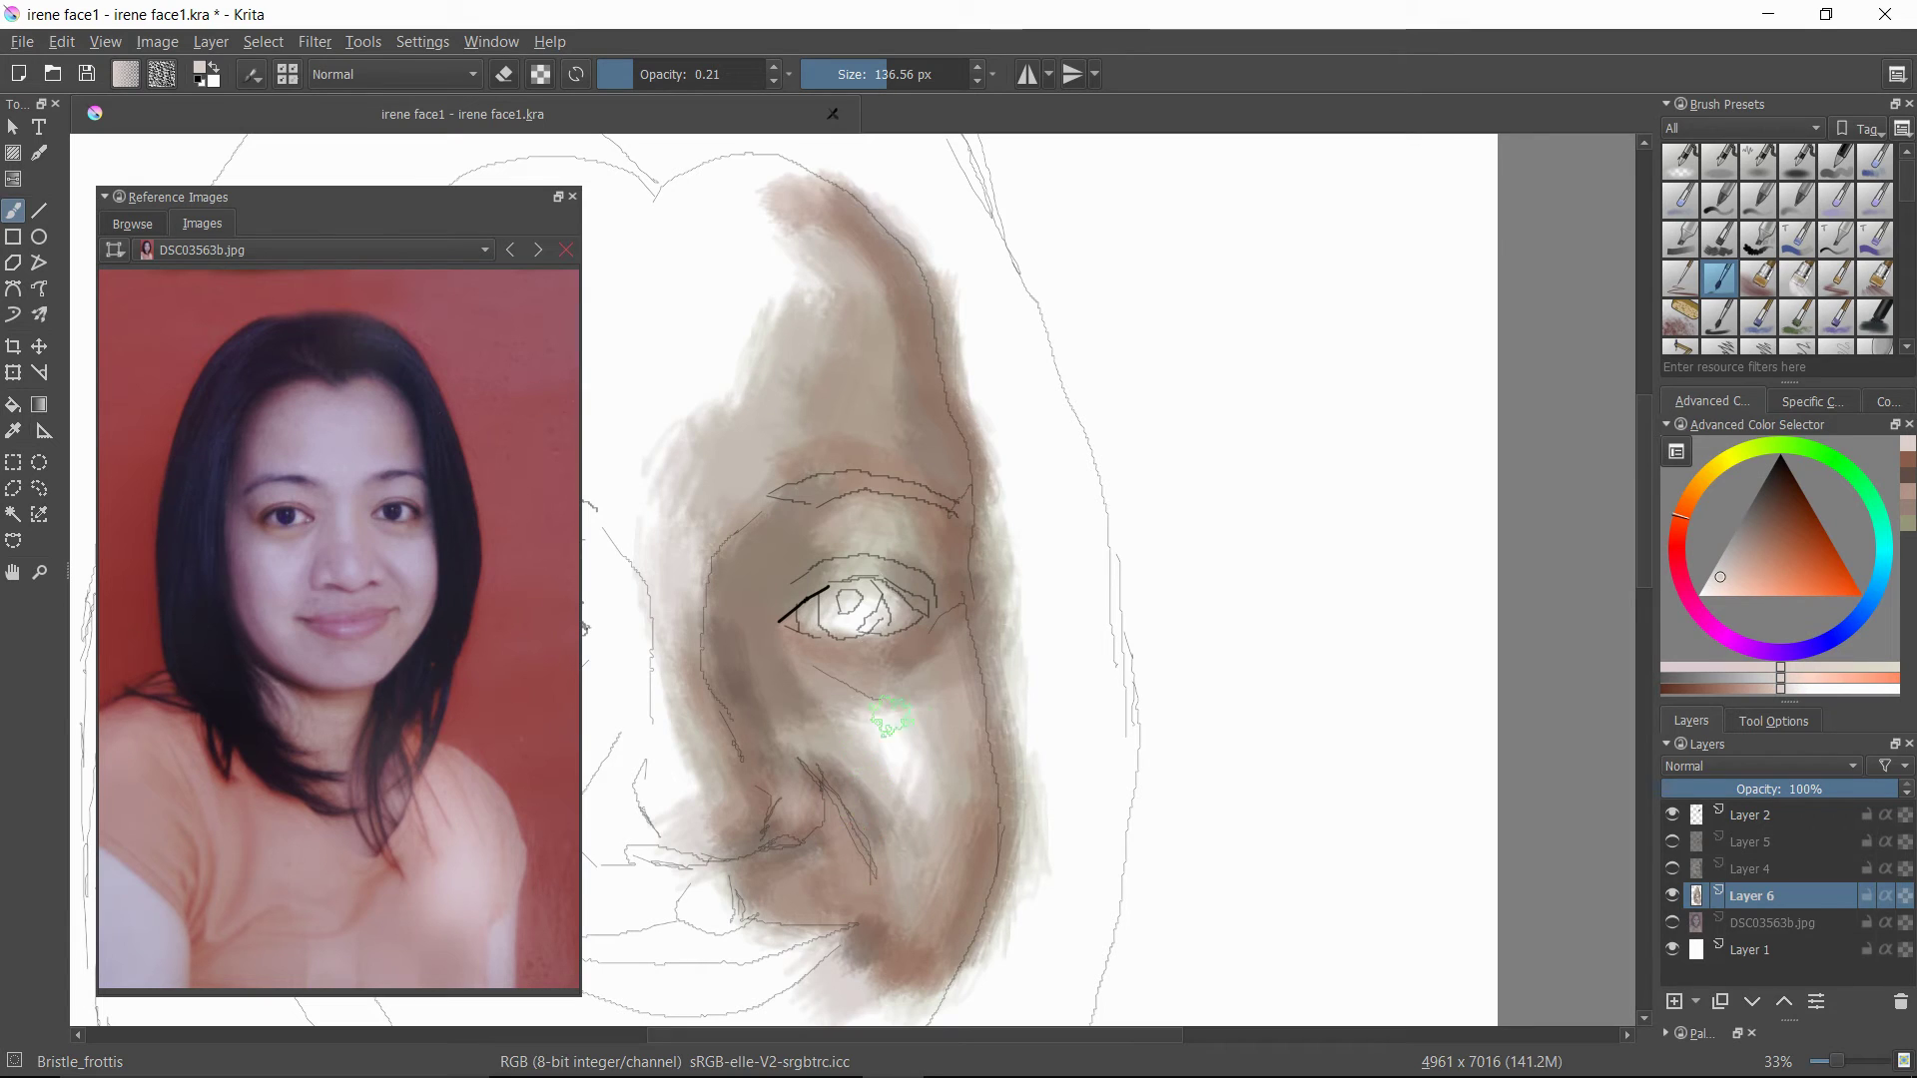
{"action": "left_click_drag", "start_coordinate": [889, 716], "coordinate": [933, 685]}
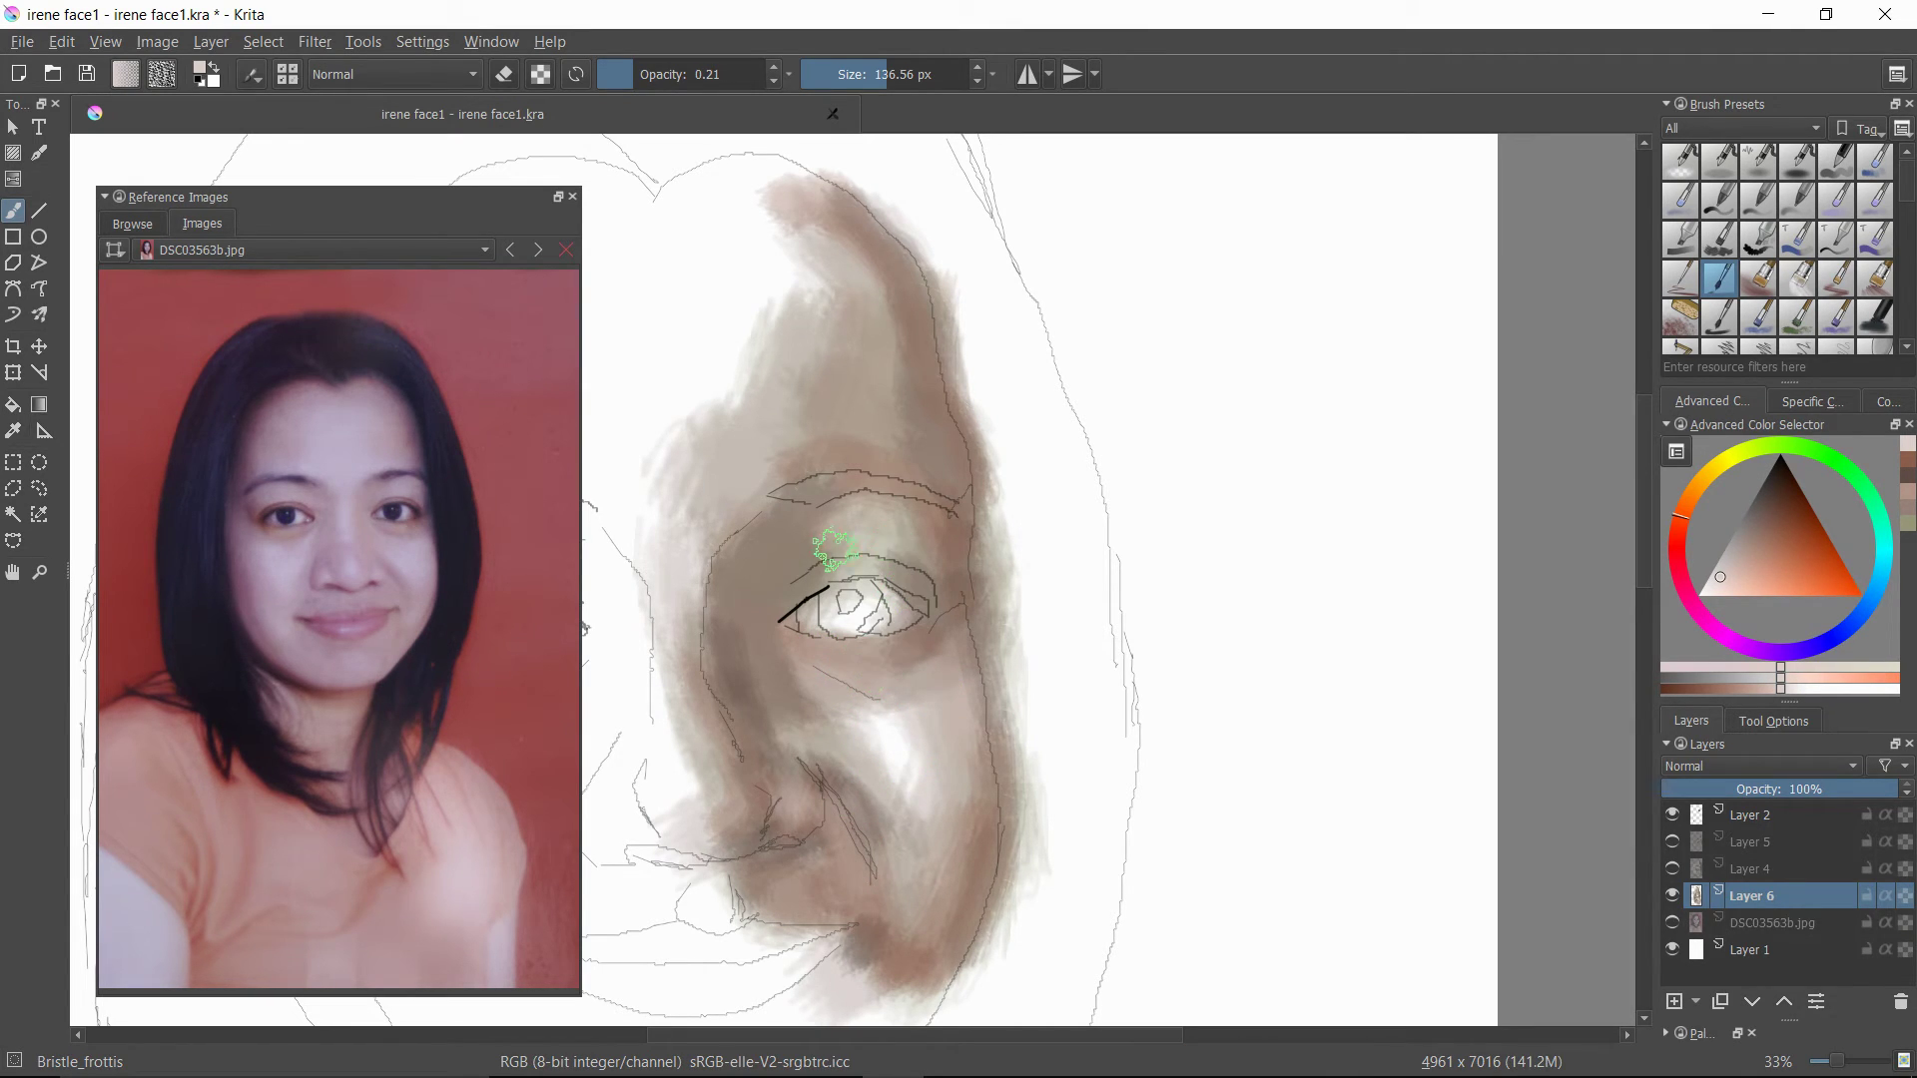
{"action": "left_click_drag", "start_coordinate": [833, 549], "coordinate": [883, 521]}
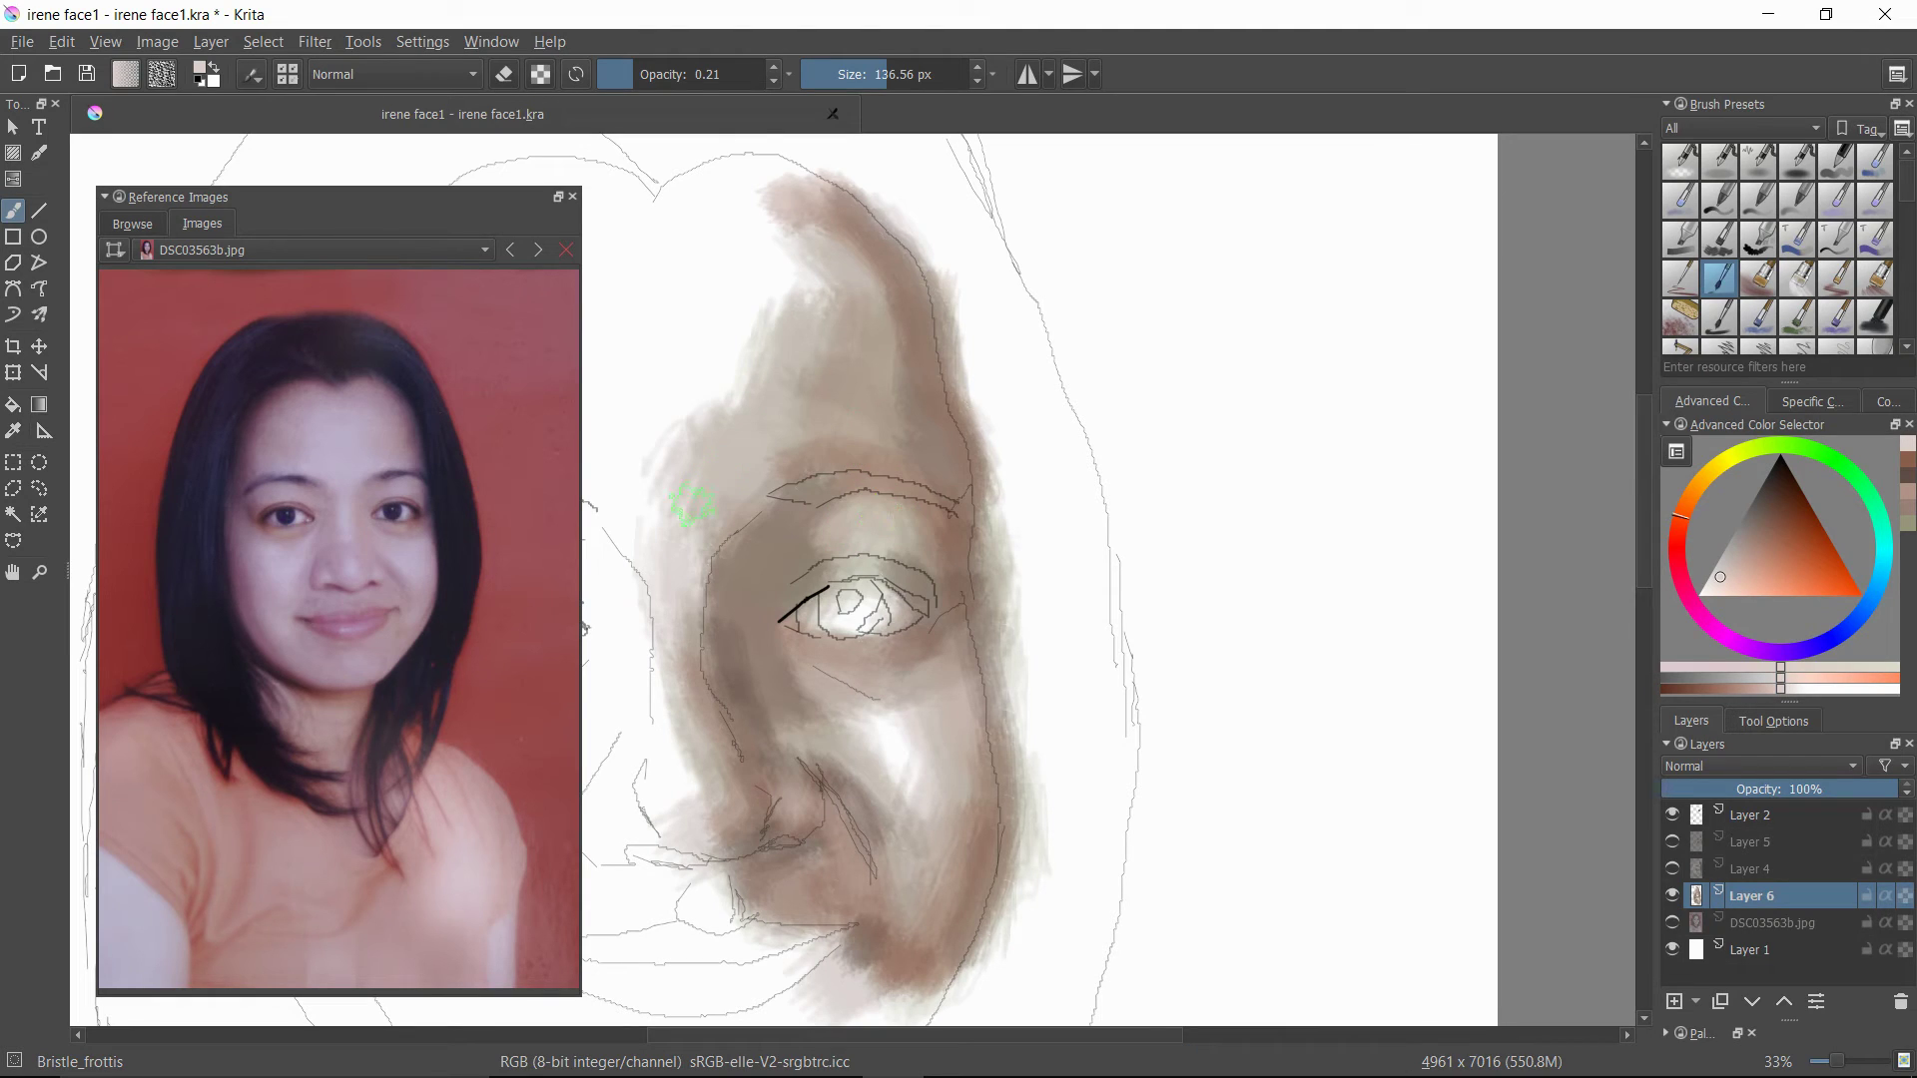
- Brighten the upper eyelid, brow and jaw with a paler tone, ending at 0.52 opacity and a small brush
{"action": "left_click", "coordinate": [1716, 587]}
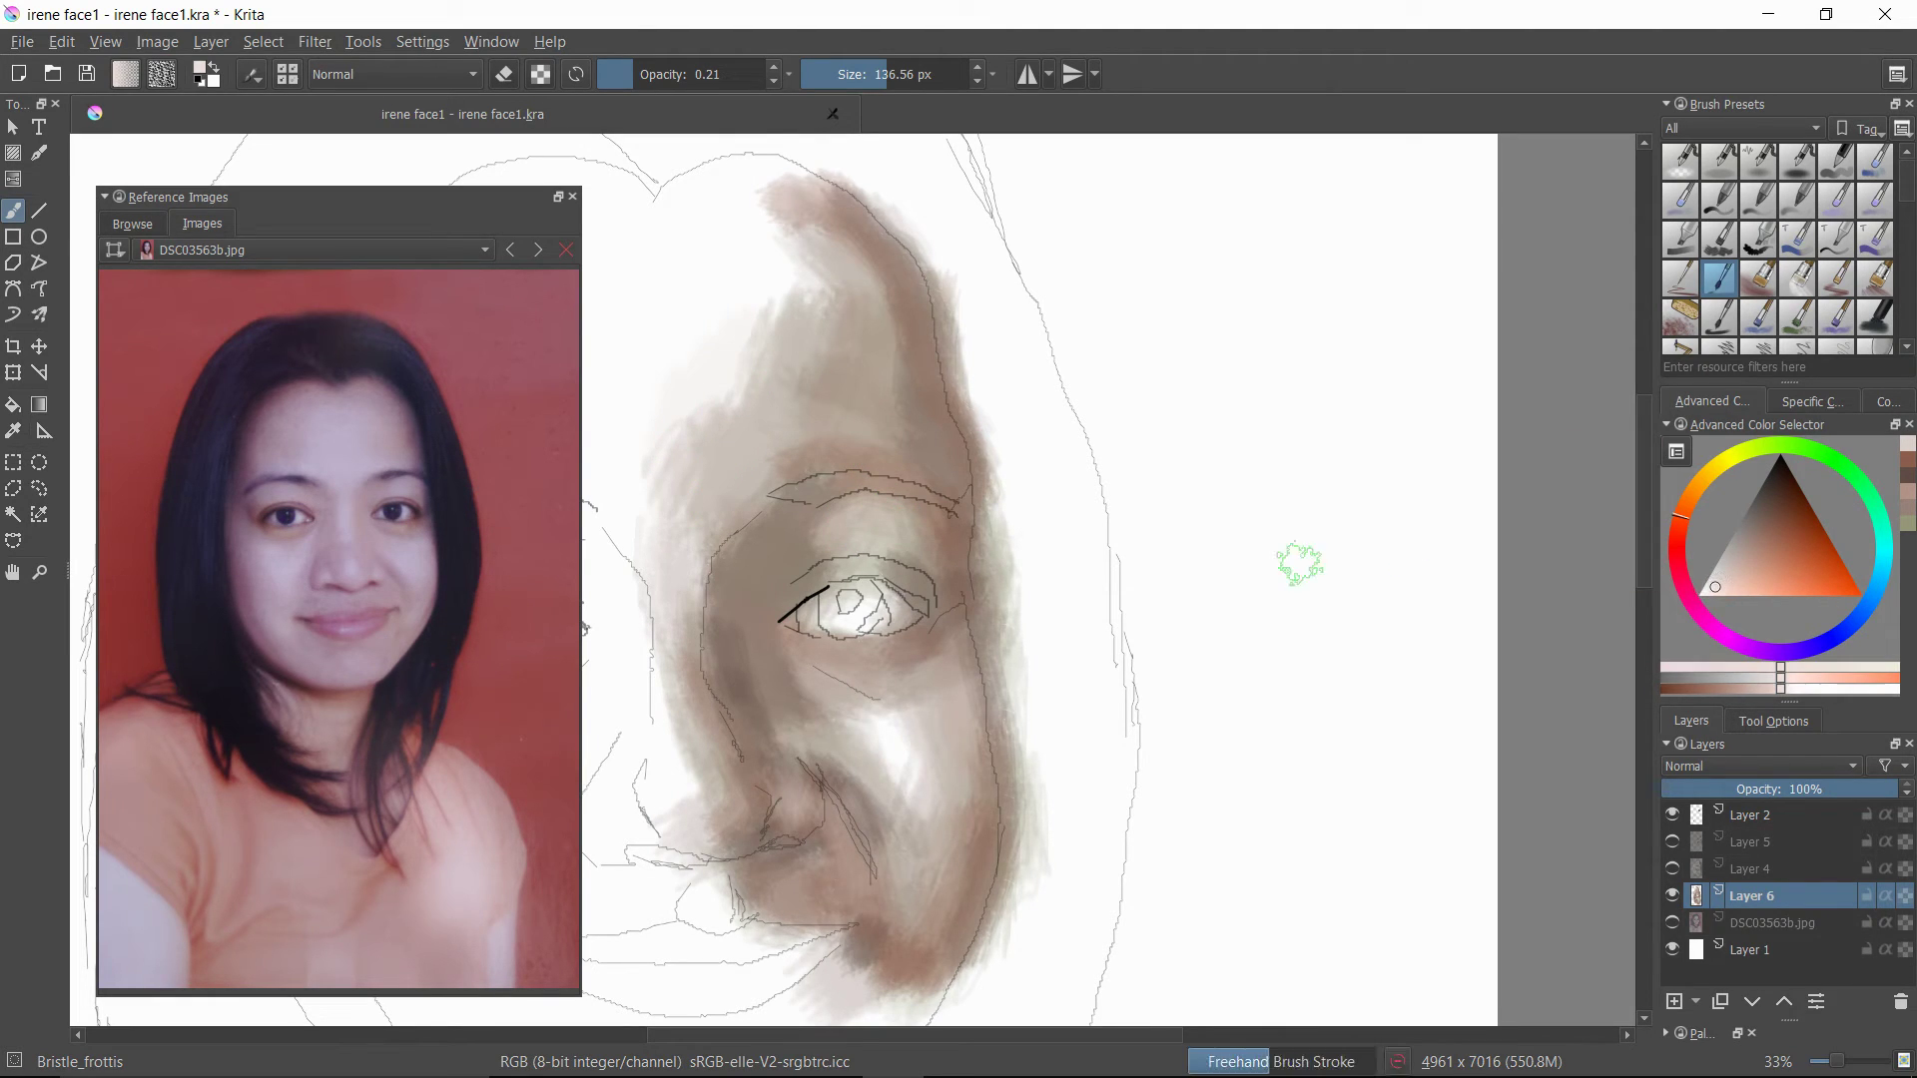
{"action": "left_click", "coordinate": [653, 75]}
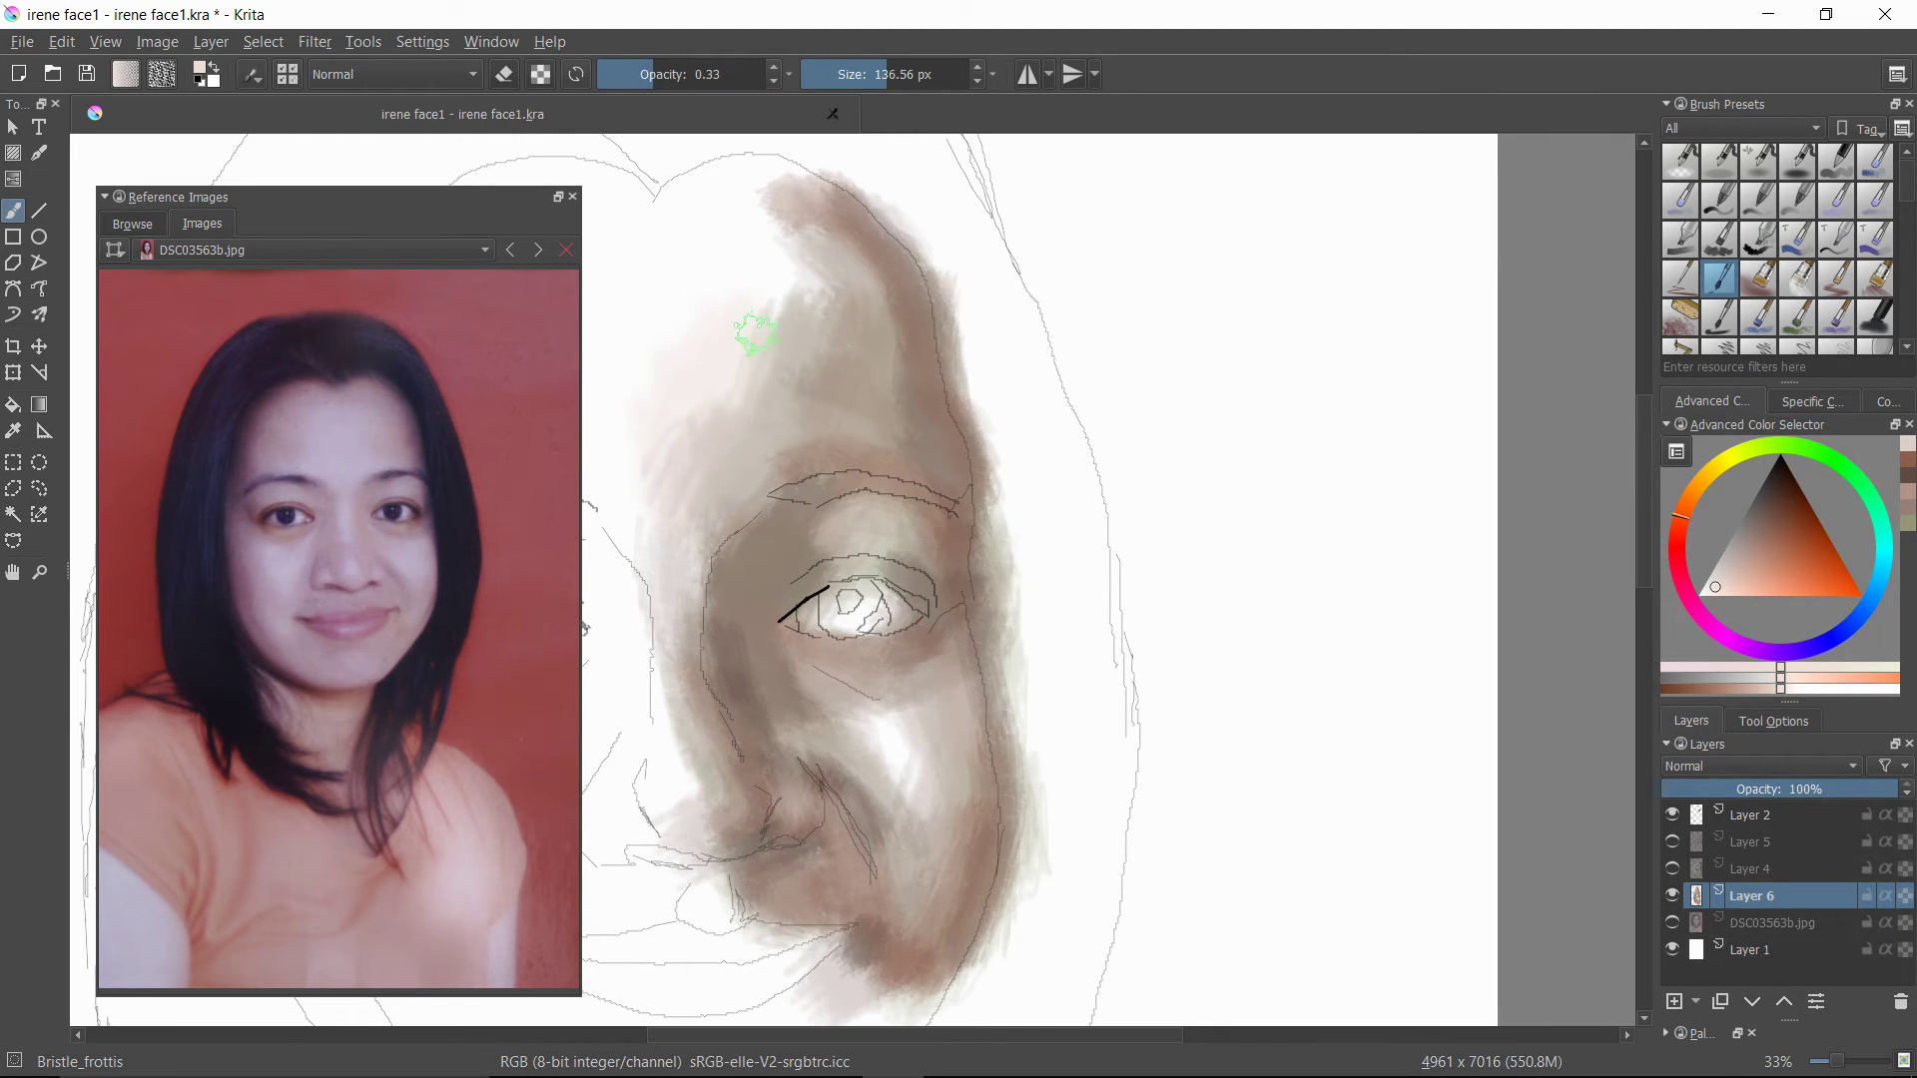
{"action": "mouse_move", "coordinate": [878, 566]}
{"action": "left_mouse_down"}
{"action": "mouse_move", "coordinate": [862, 494]}
{"action": "mouse_move", "coordinate": [938, 494]}
{"action": "left_mouse_up"}
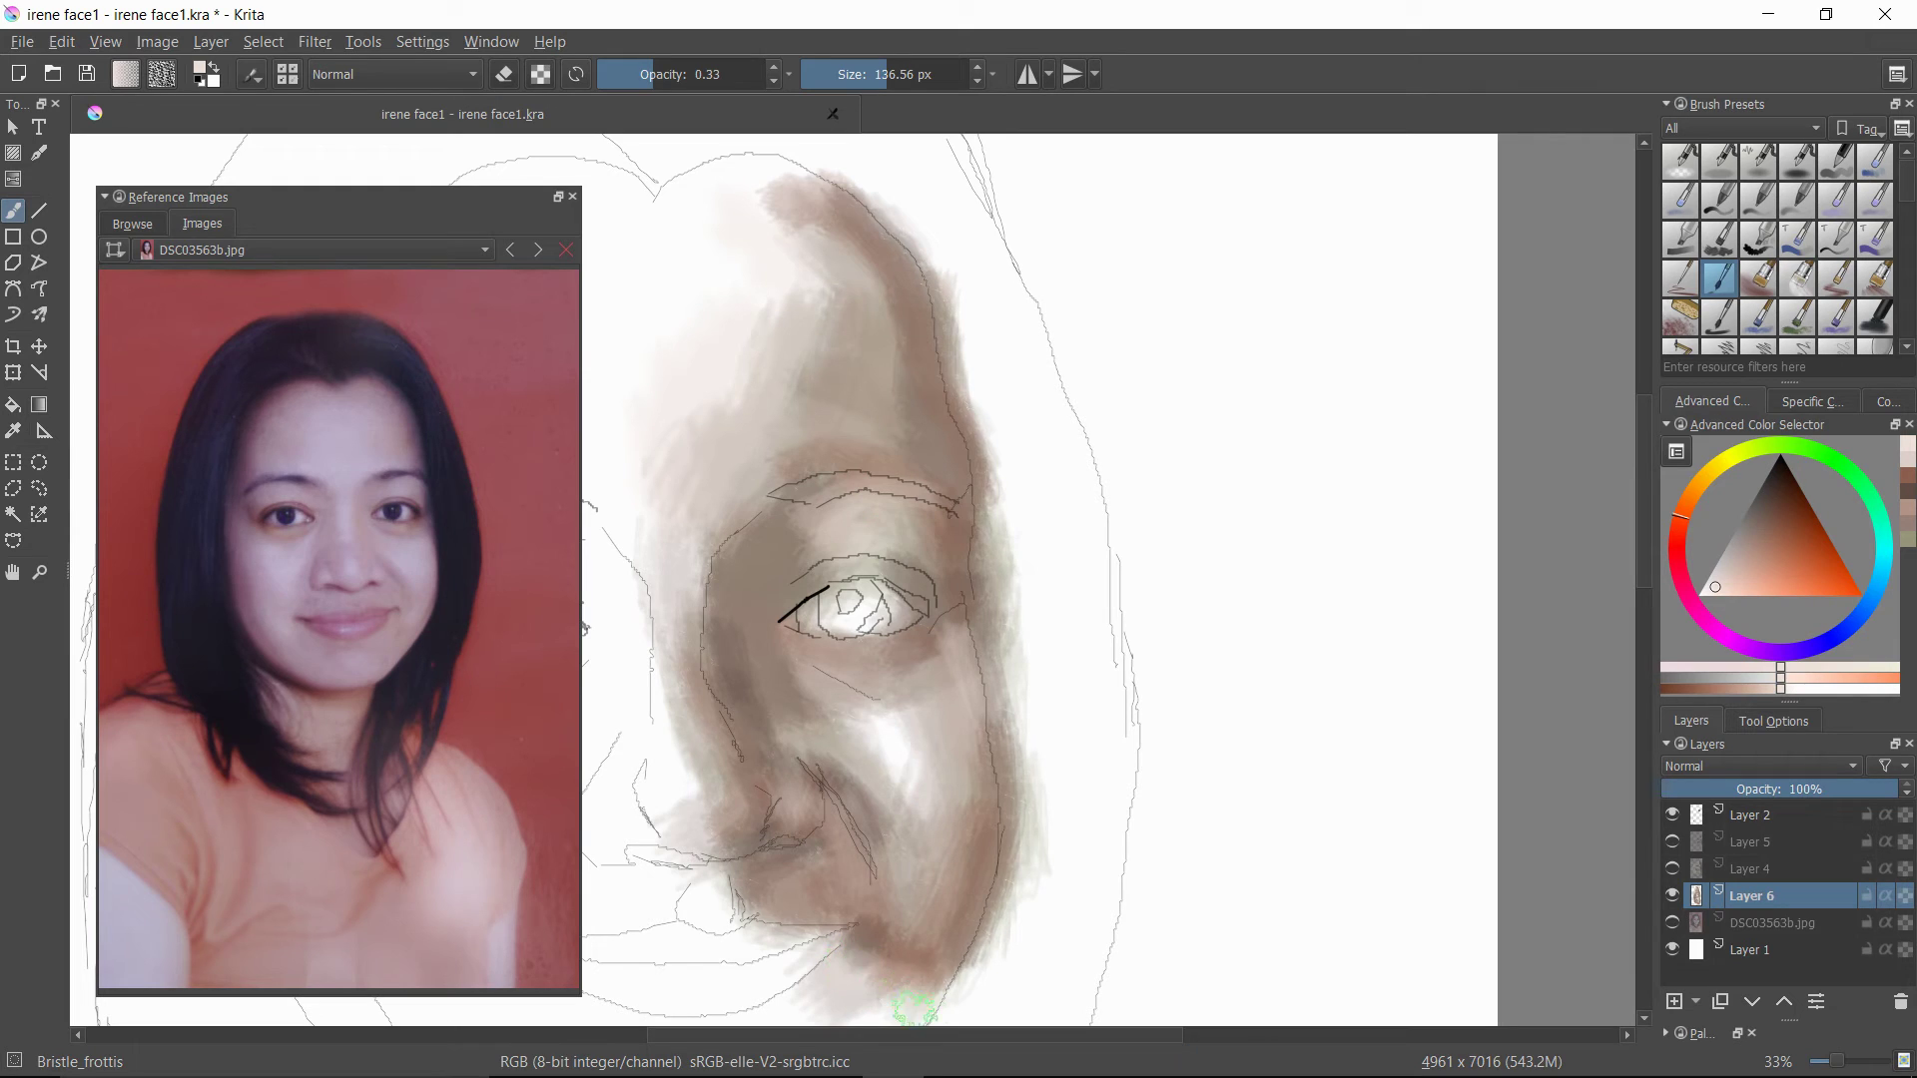
{"action": "left_click_drag", "start_coordinate": [912, 1027], "coordinate": [962, 706]}
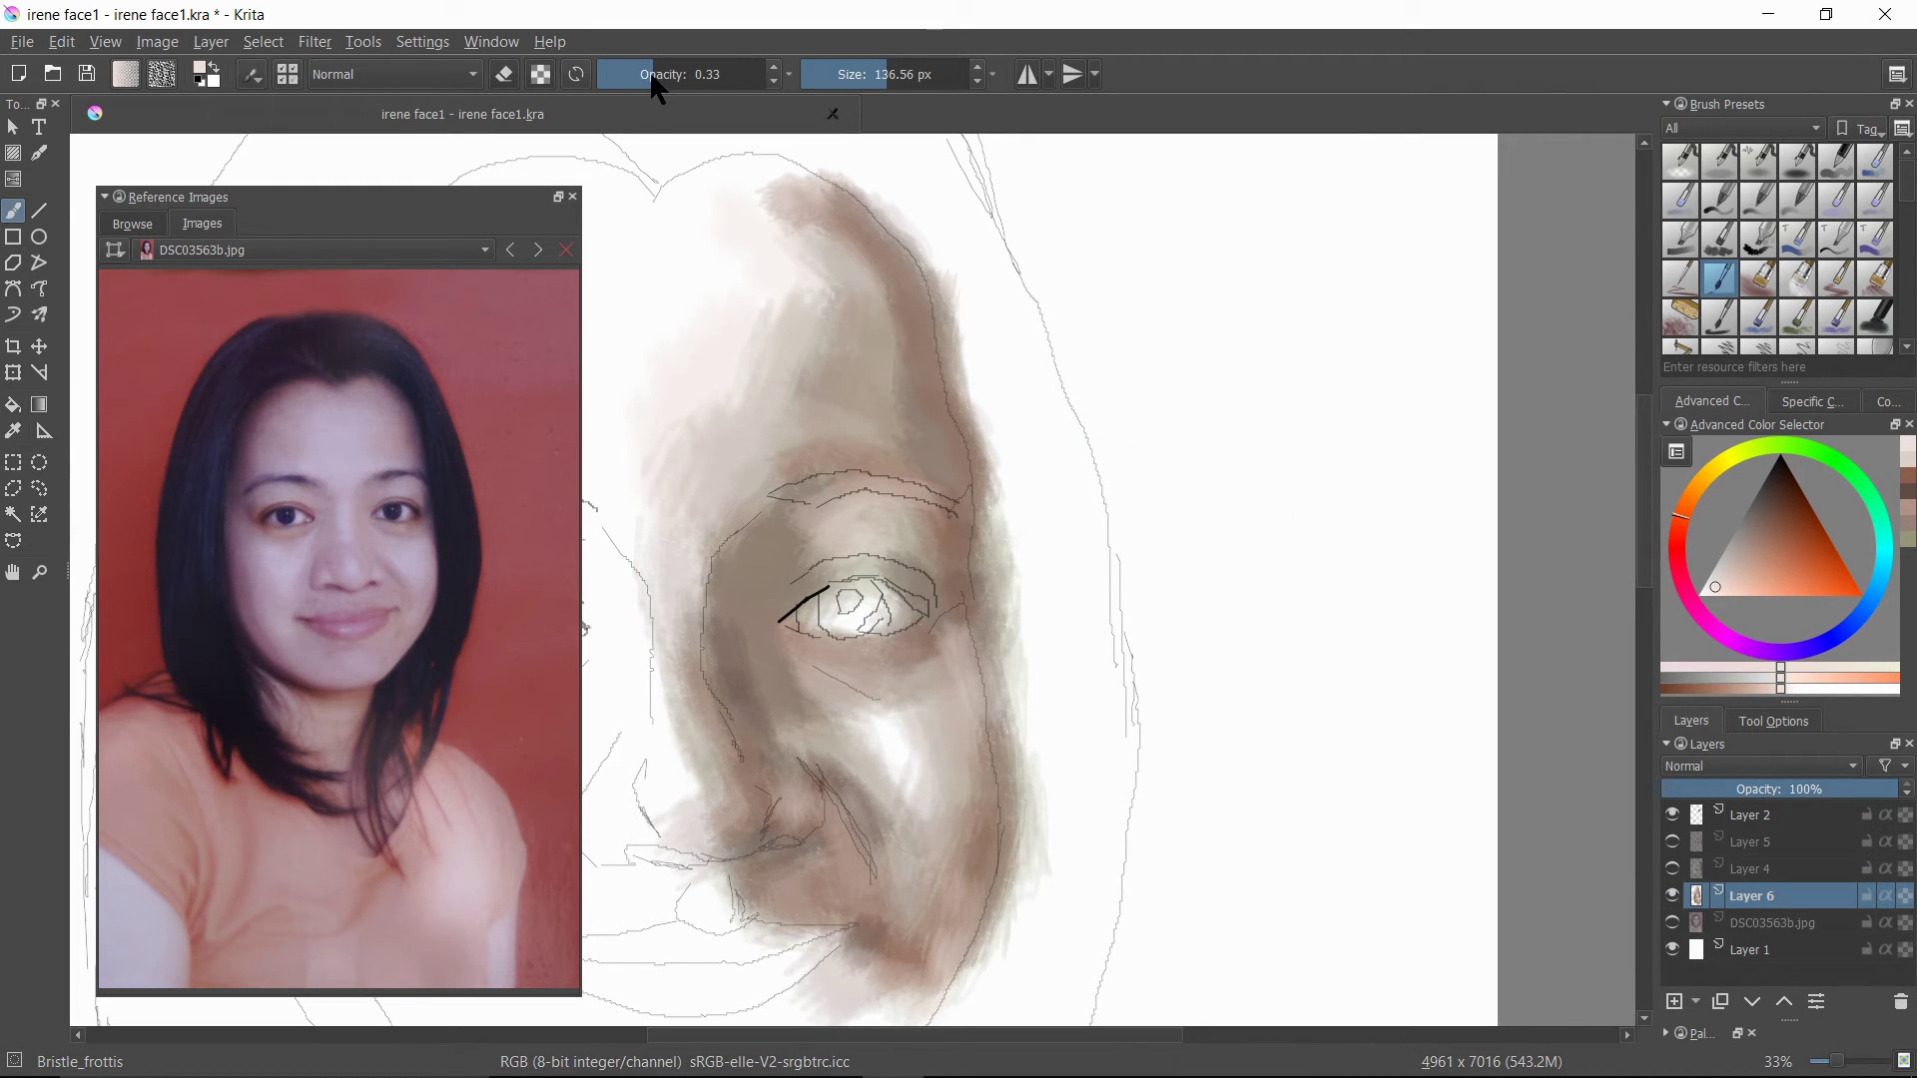
{"action": "left_click_drag", "start_coordinate": [652, 76], "coordinate": [677, 81]}
{"action": "left_click_drag", "start_coordinate": [911, 82], "coordinate": [839, 90]}
- Set a small brush size and paint warm orange-brown at the eye's inner corner
{"action": "double_click", "coordinate": [829, 72]}
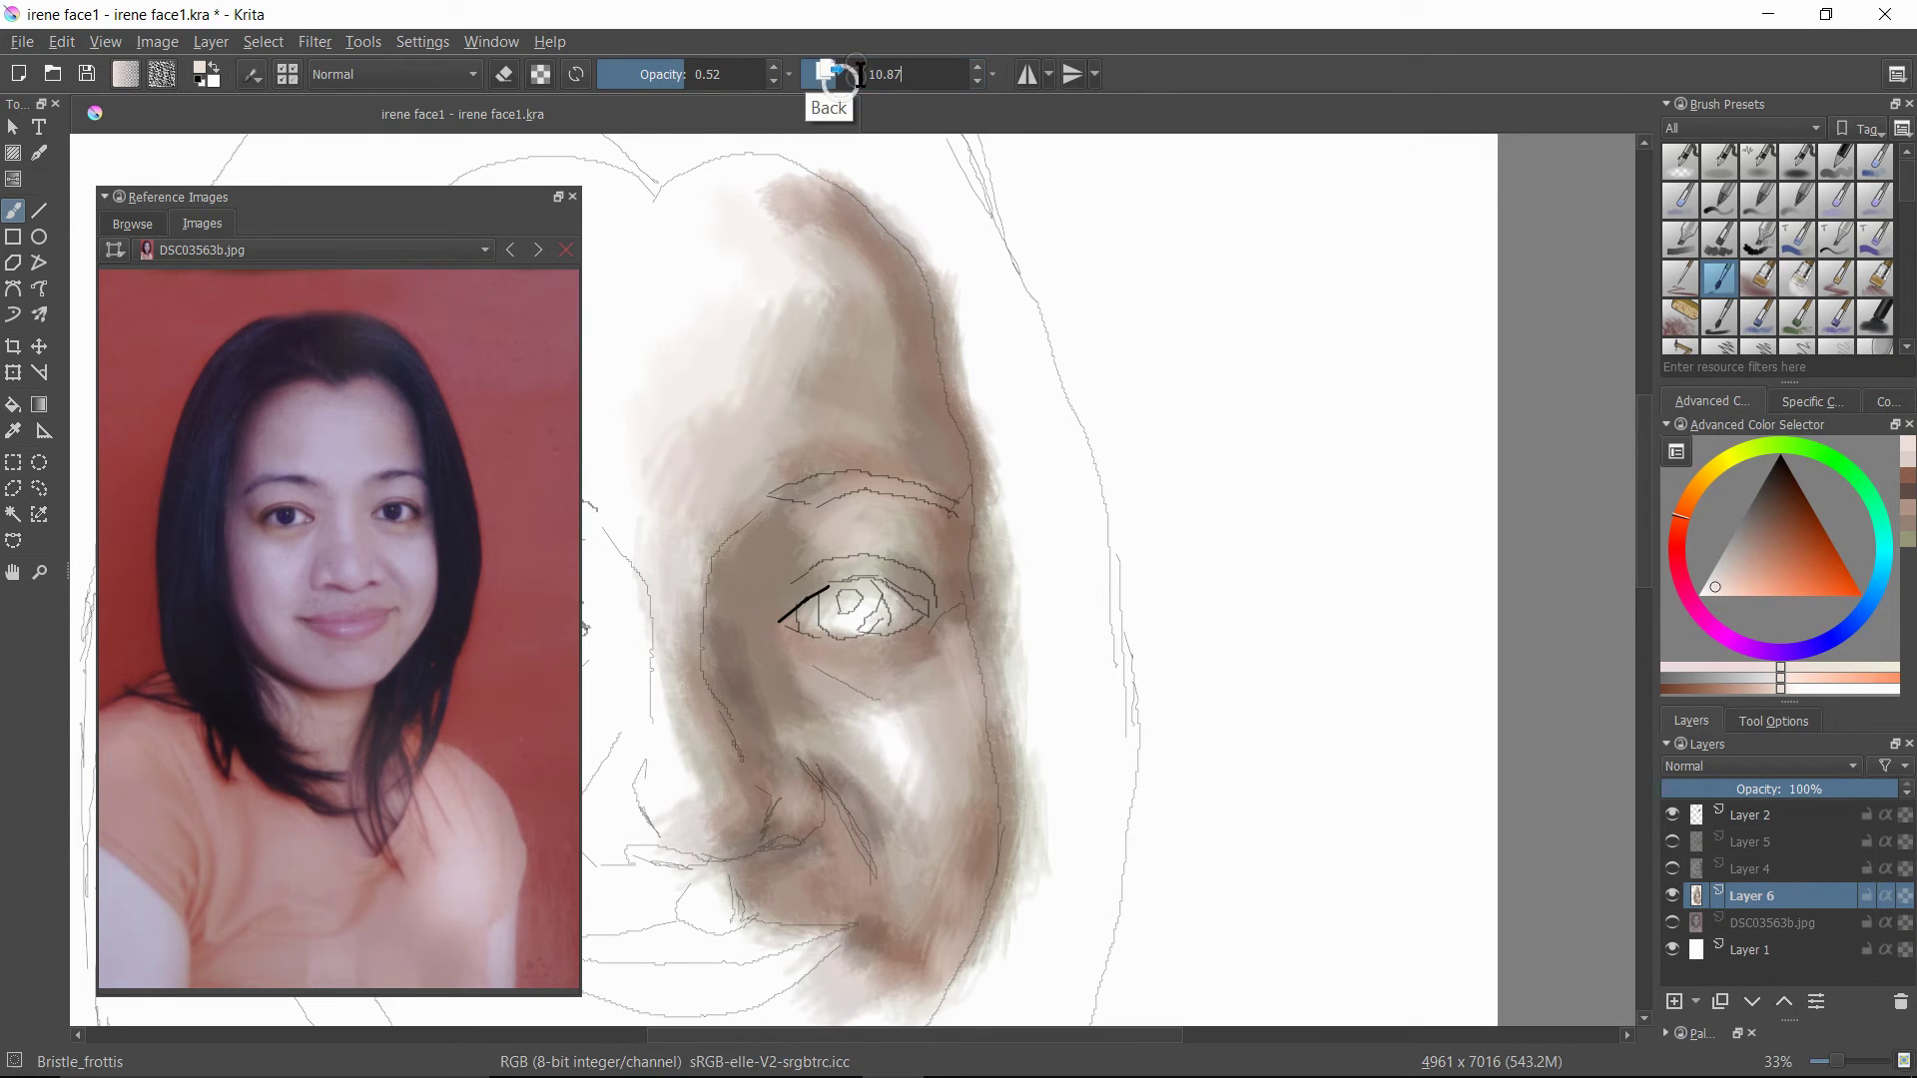
{"action": "scroll", "coordinate": [969, 60], "scroll_direction": "up", "scroll_amount": 5}
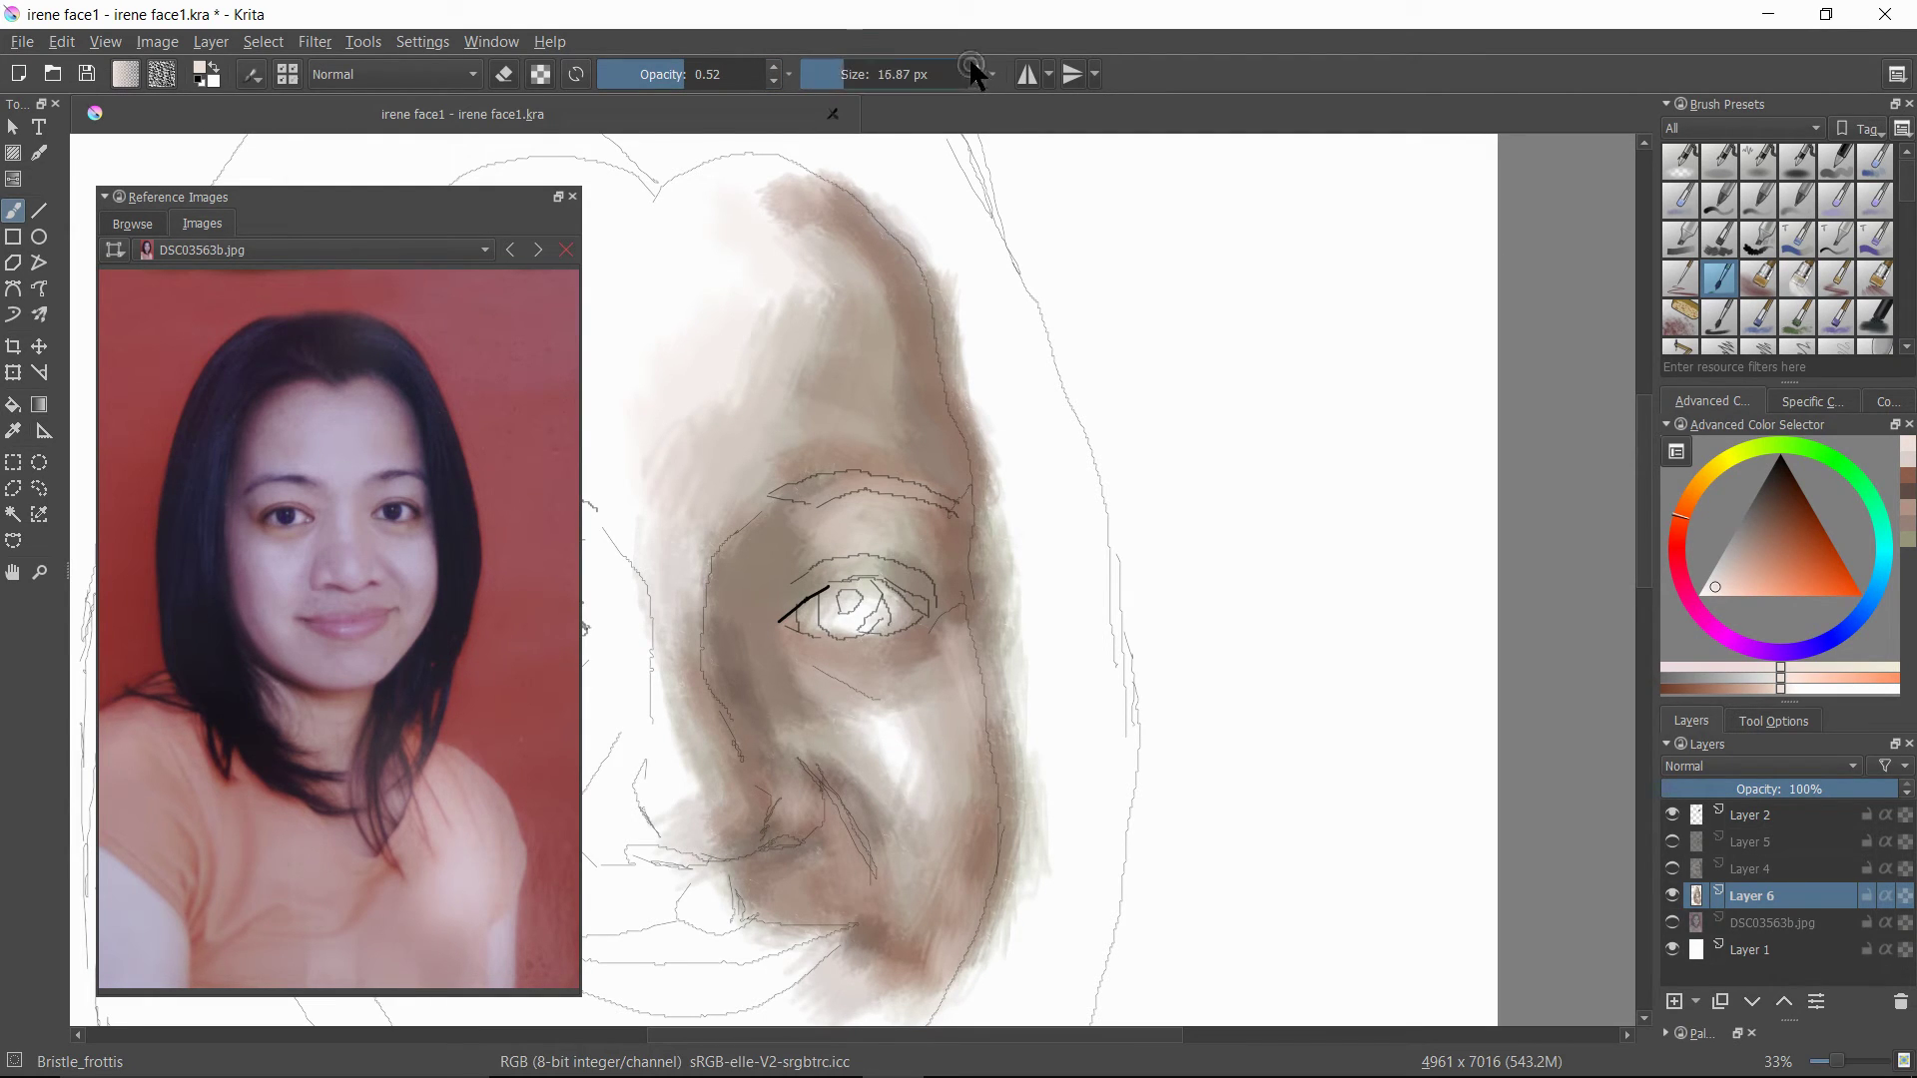
{"action": "left_click_drag", "start_coordinate": [912, 76], "coordinate": [848, 93]}
{"action": "left_click", "coordinate": [1786, 580]}
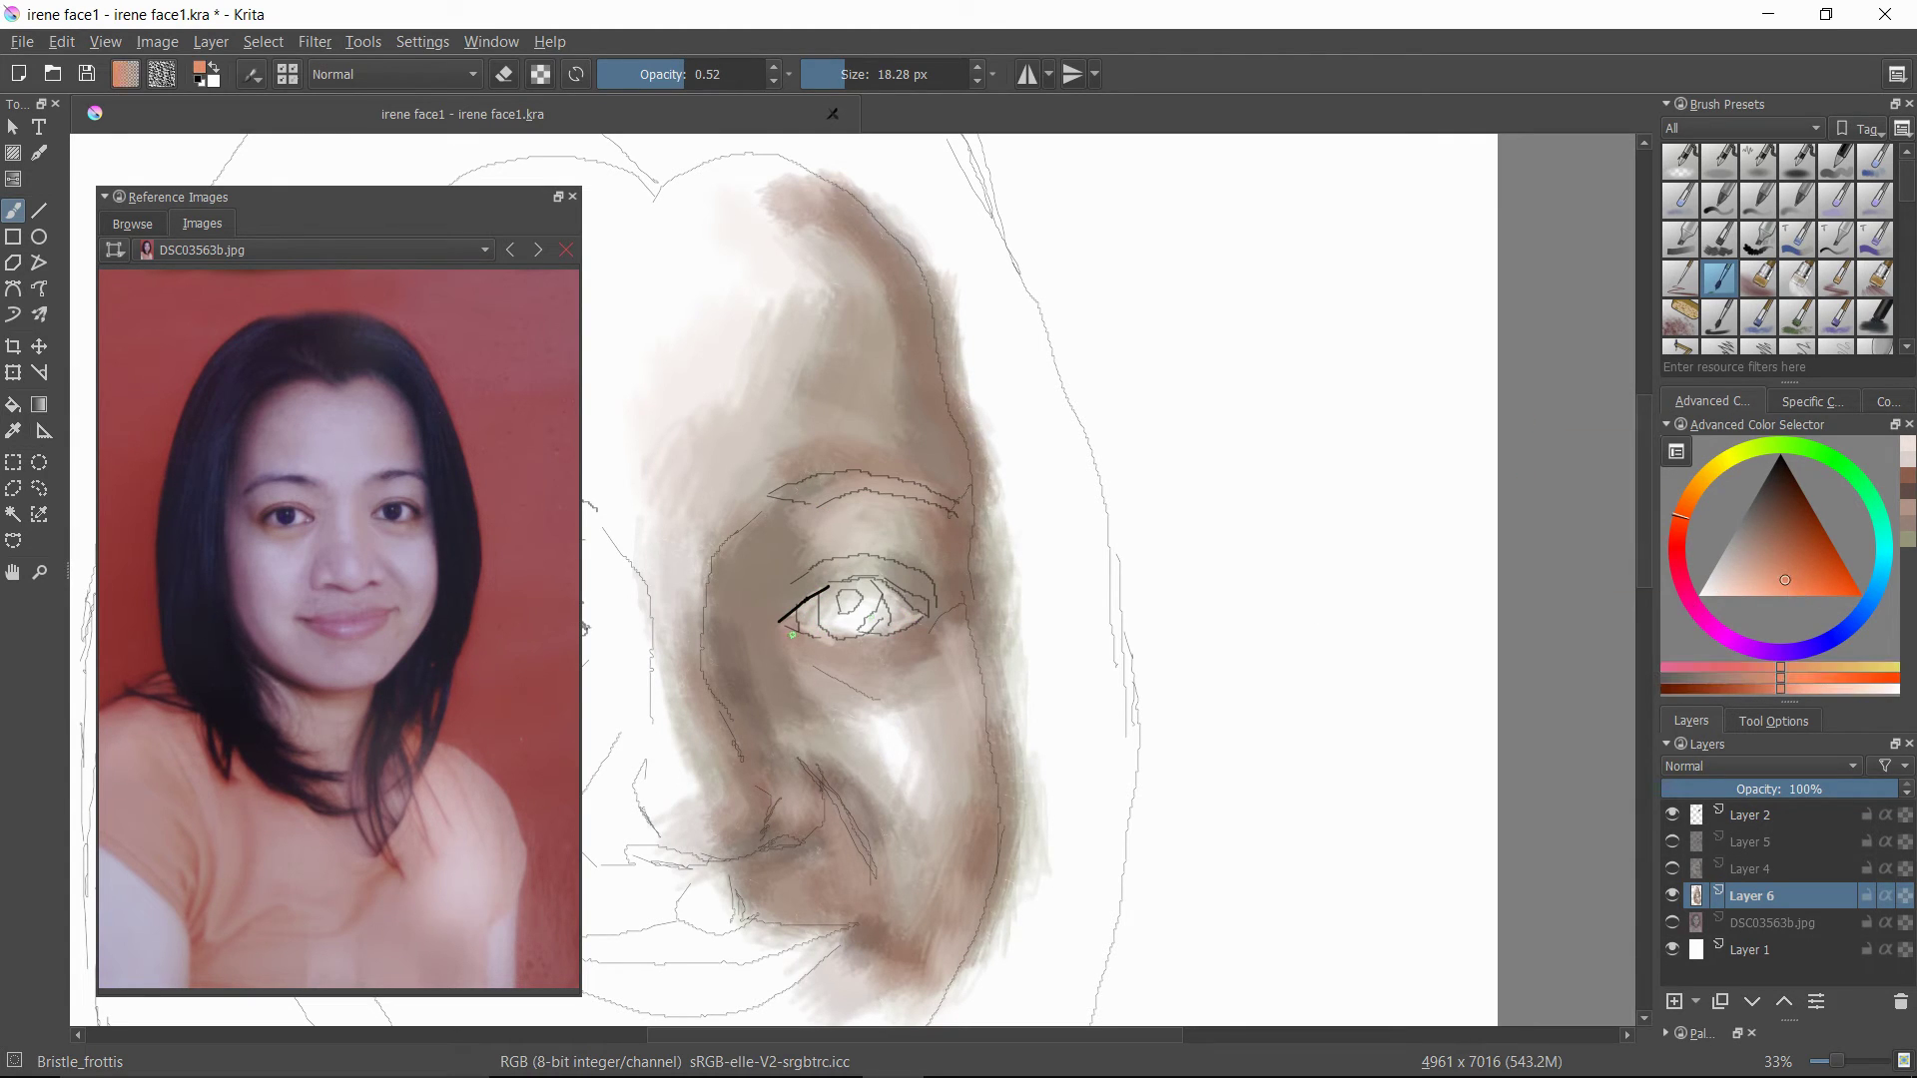
{"action": "left_click_drag", "start_coordinate": [791, 624], "coordinate": [805, 632]}
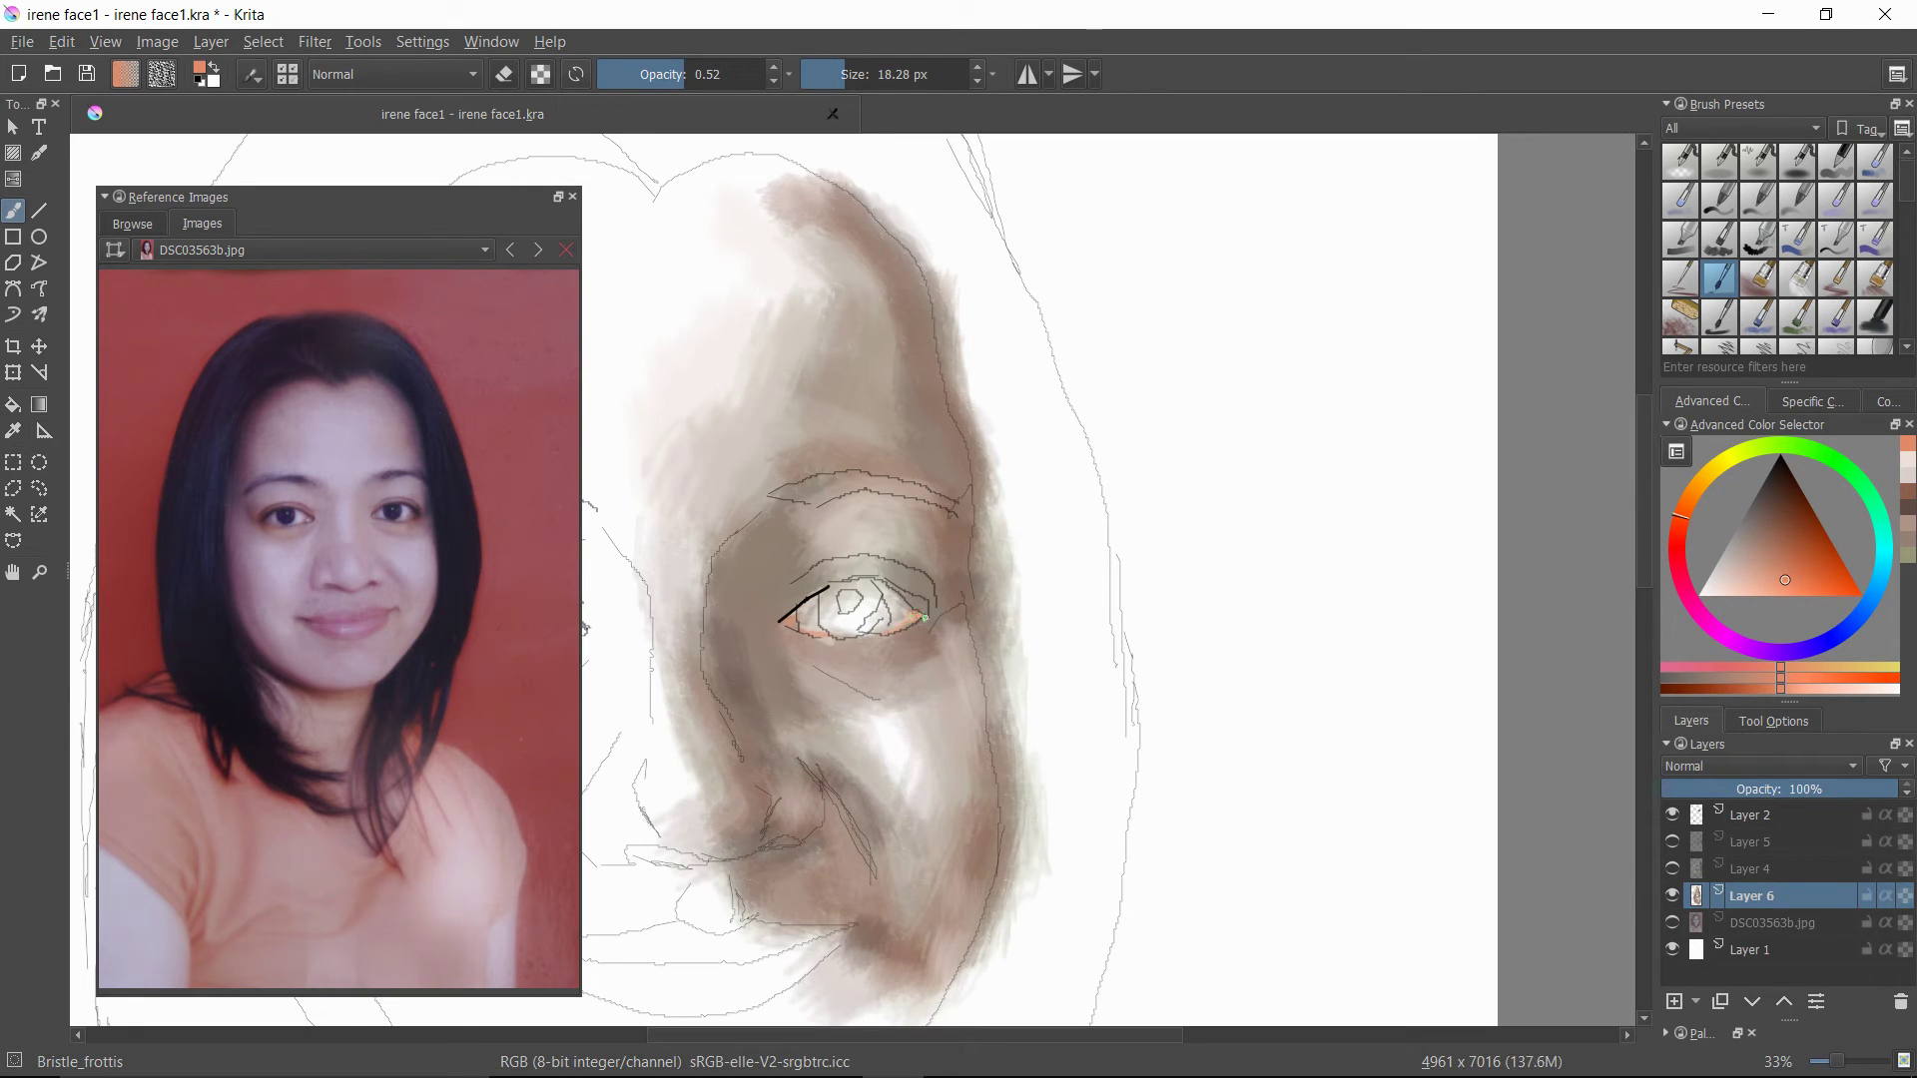
- Paint a pale tone along the lower eyelid
{"action": "left_click", "coordinate": [1726, 577]}
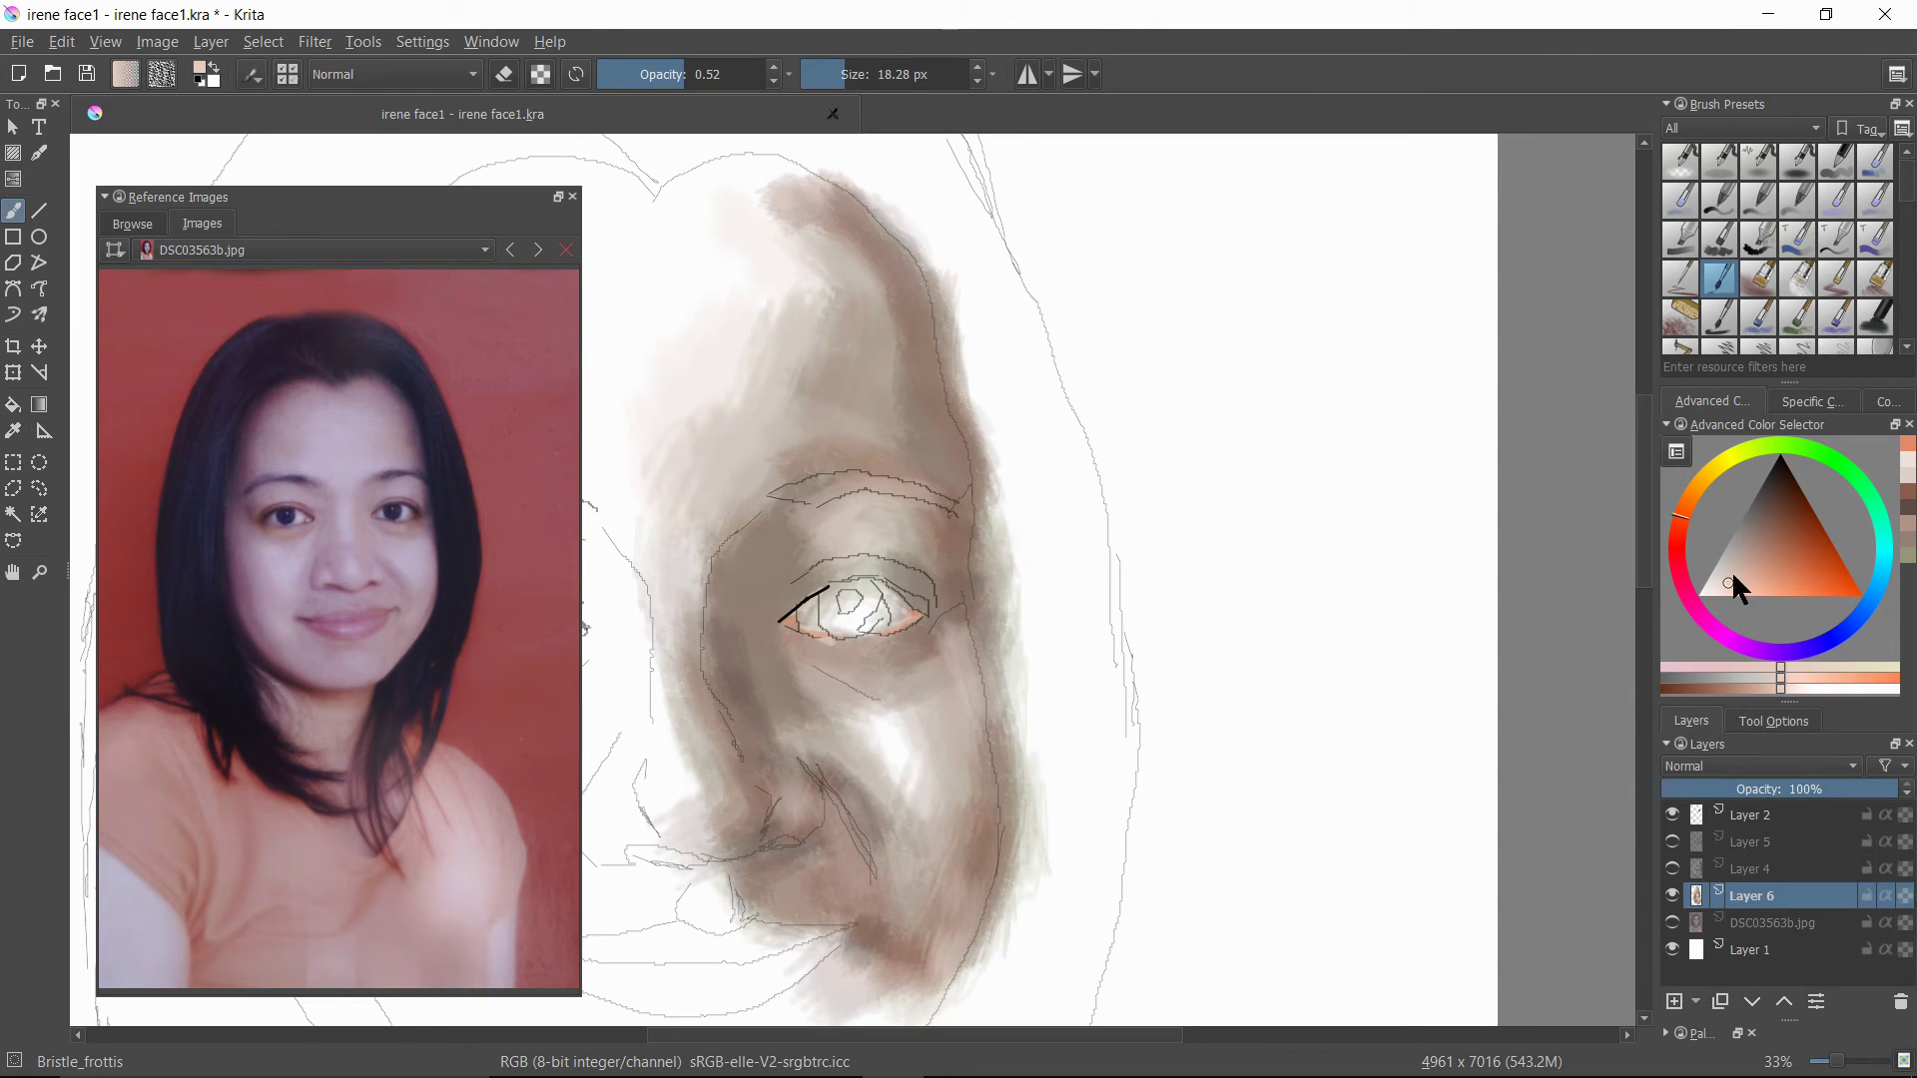
{"action": "left_click", "coordinate": [1711, 582]}
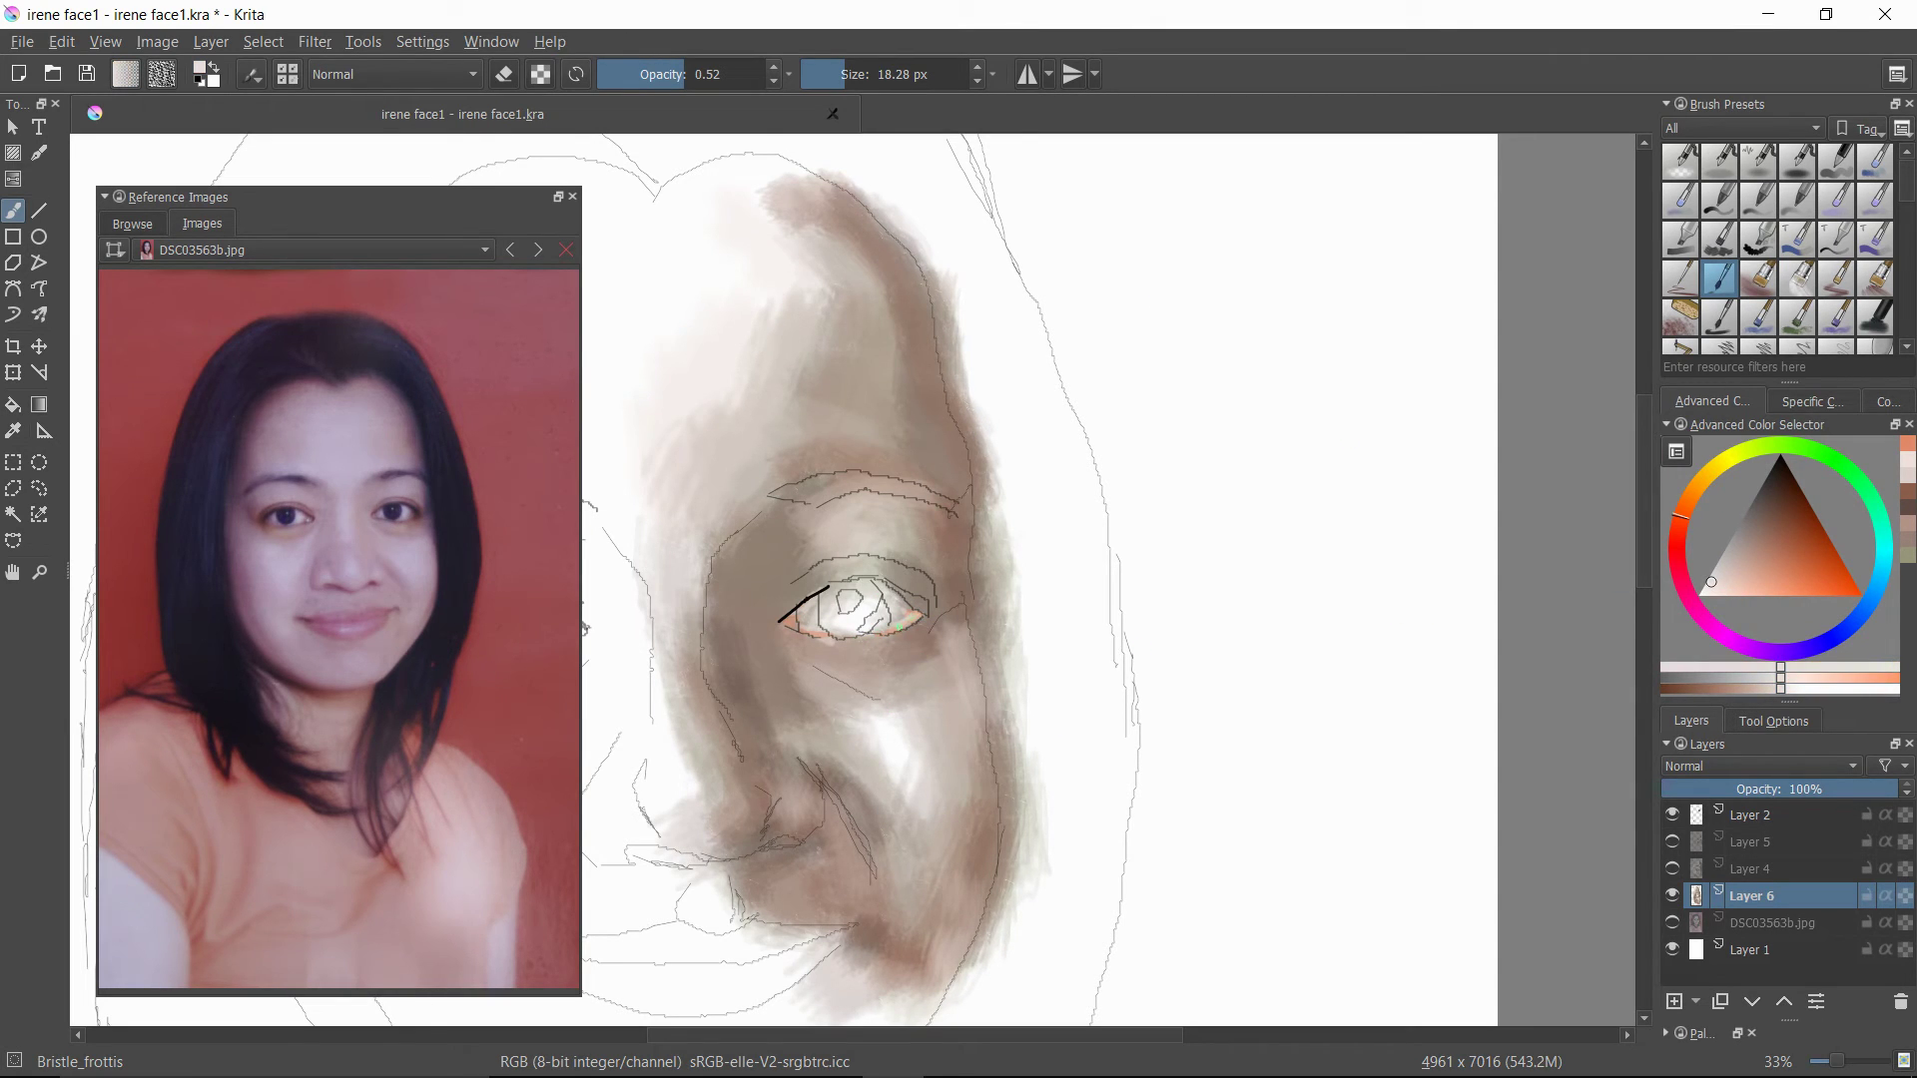
{"action": "left_click_drag", "start_coordinate": [897, 626], "coordinate": [806, 639]}
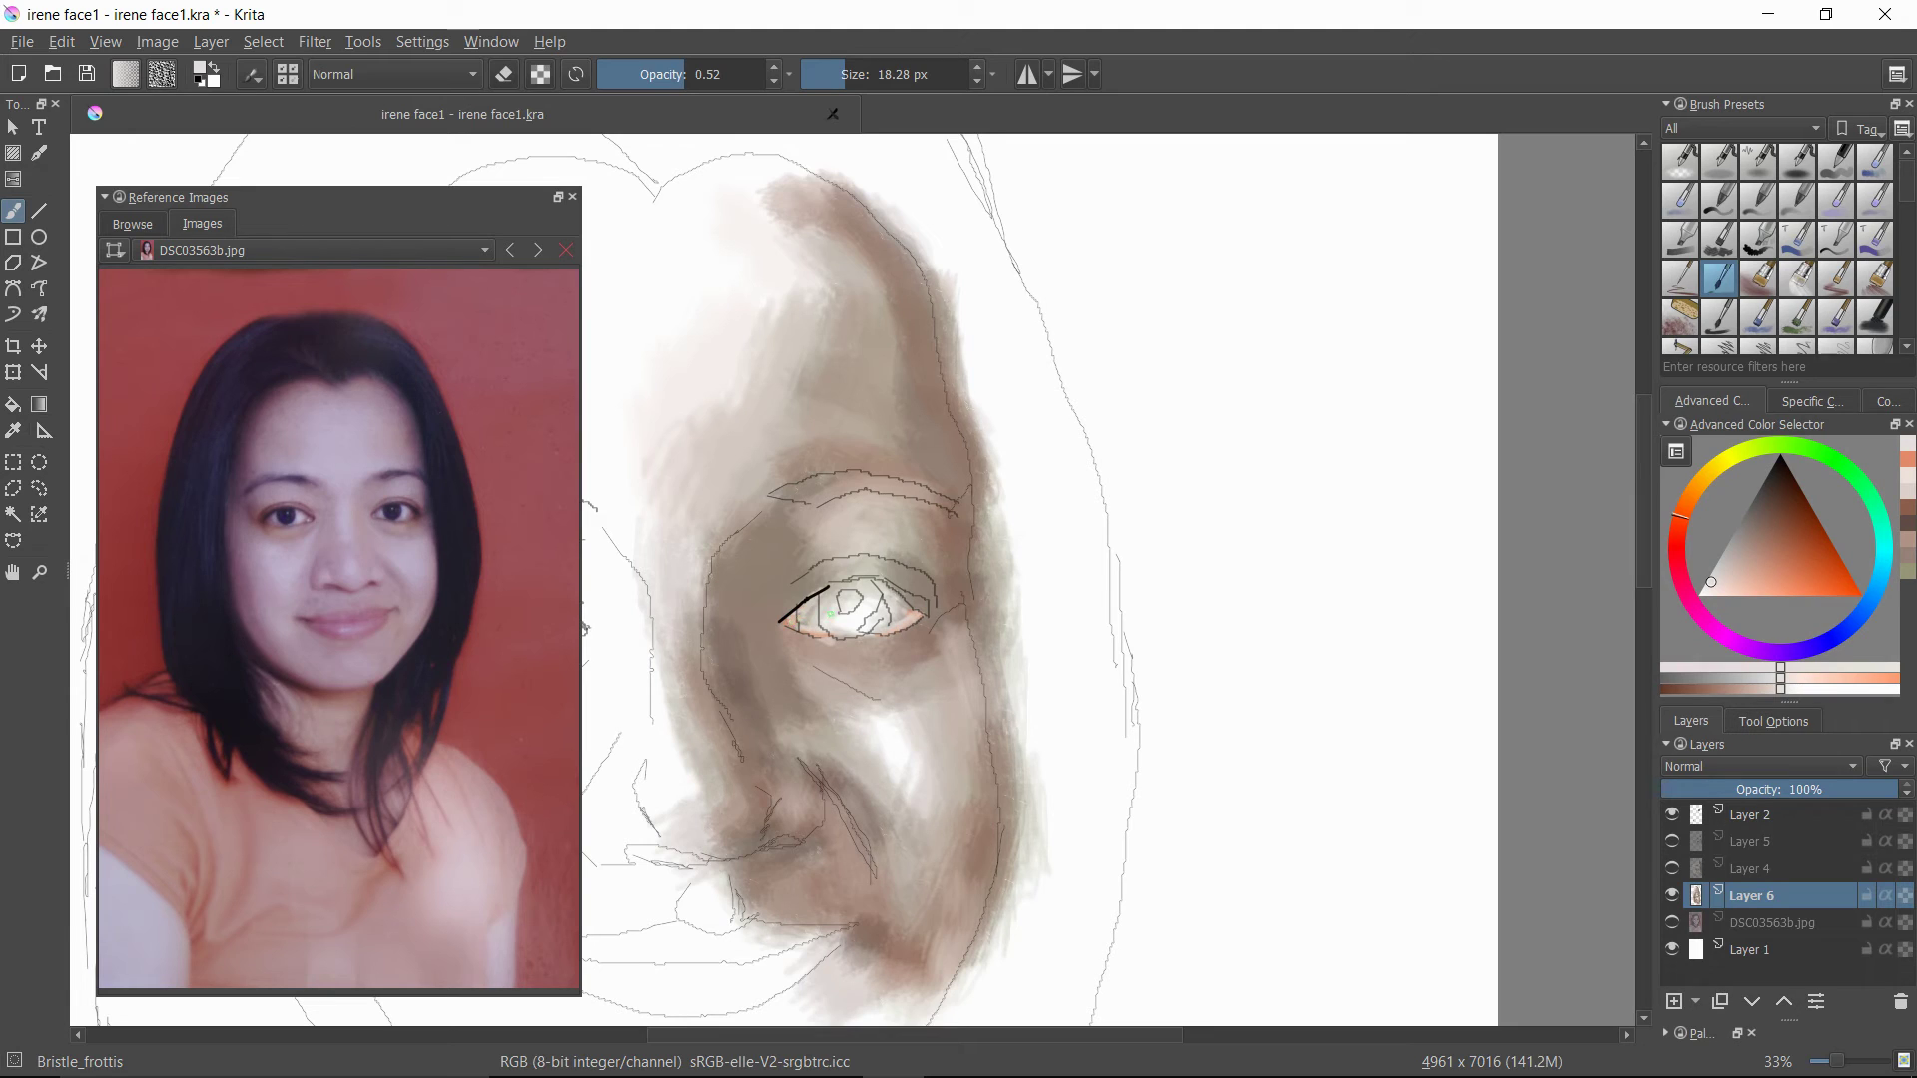
- At 0.60 opacity, draw a thick near-black upper lash line, then switch to mid brown at 9.20 px
{"action": "left_click", "coordinate": [1751, 505]}
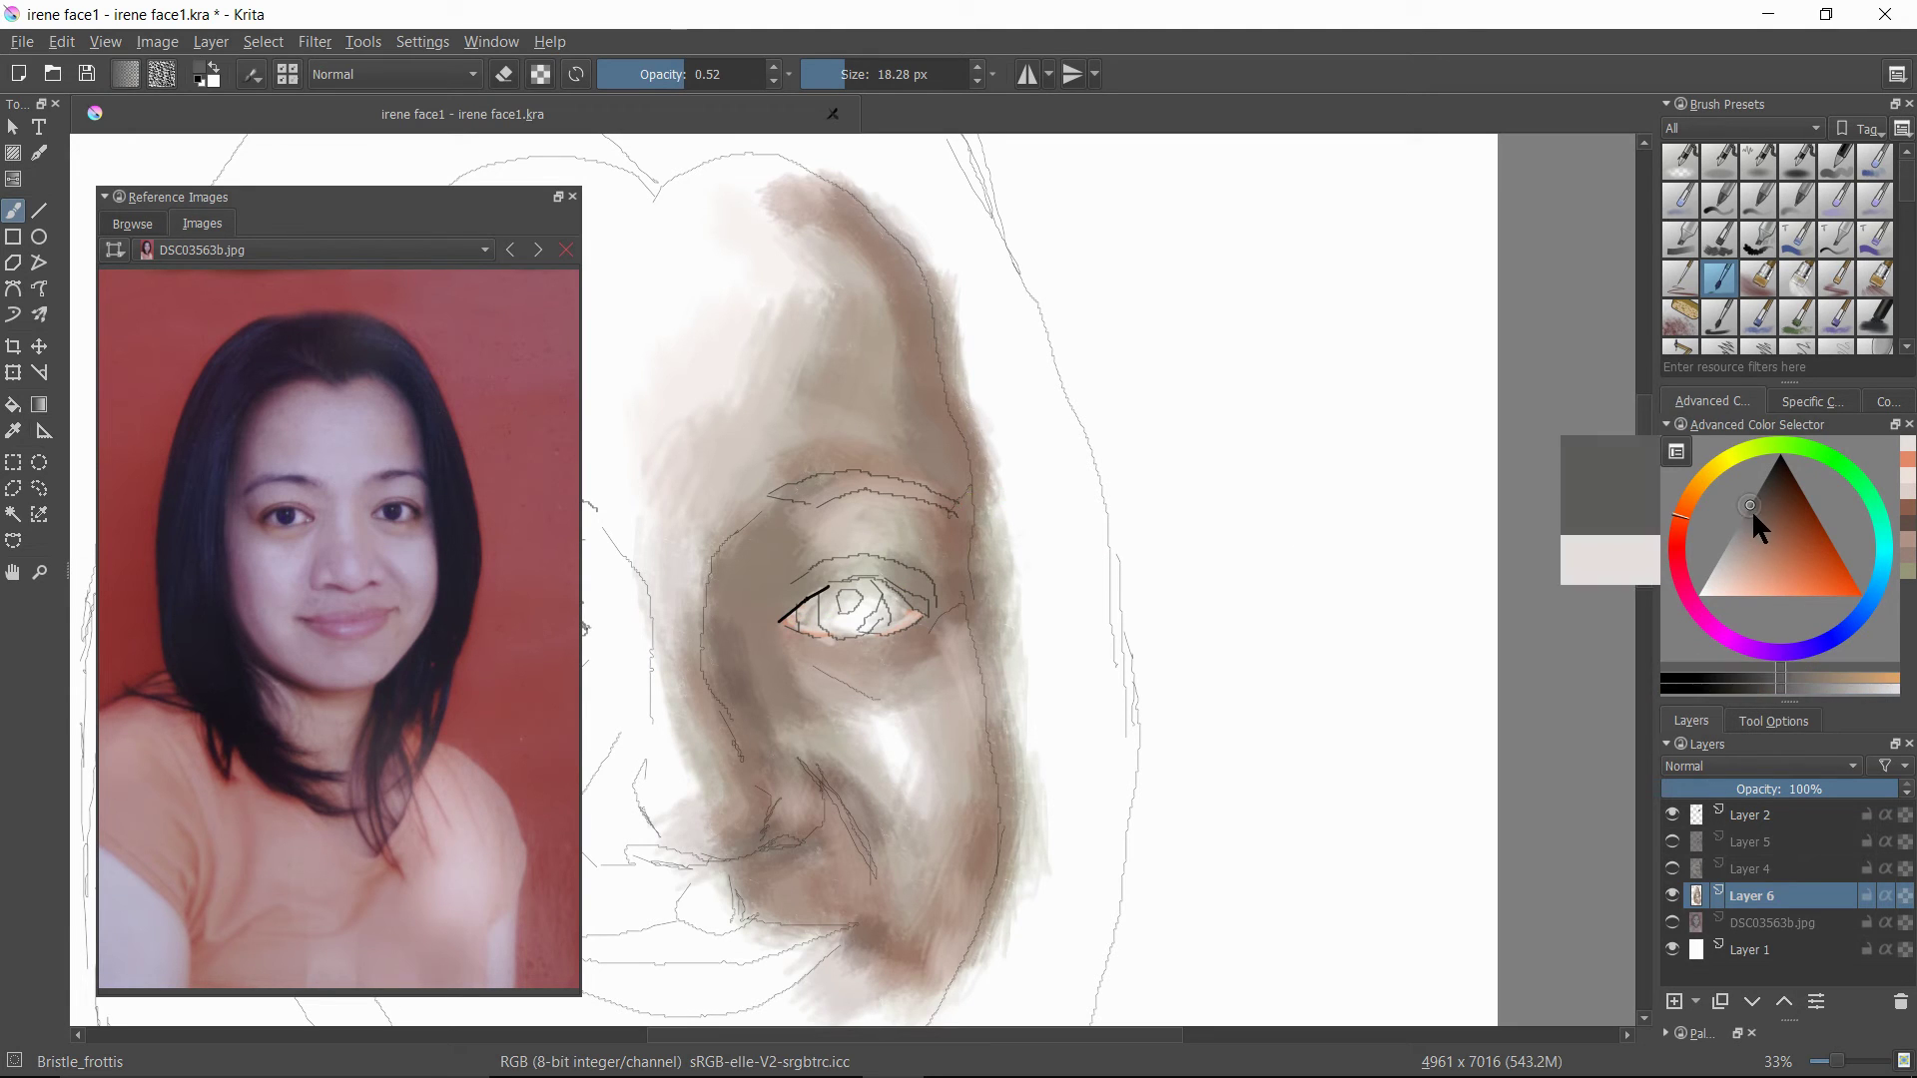
{"action": "scroll", "coordinate": [692, 84], "scroll_direction": "down", "scroll_amount": 11}
{"action": "scroll", "coordinate": [854, 82], "scroll_direction": "up", "scroll_amount": 1}
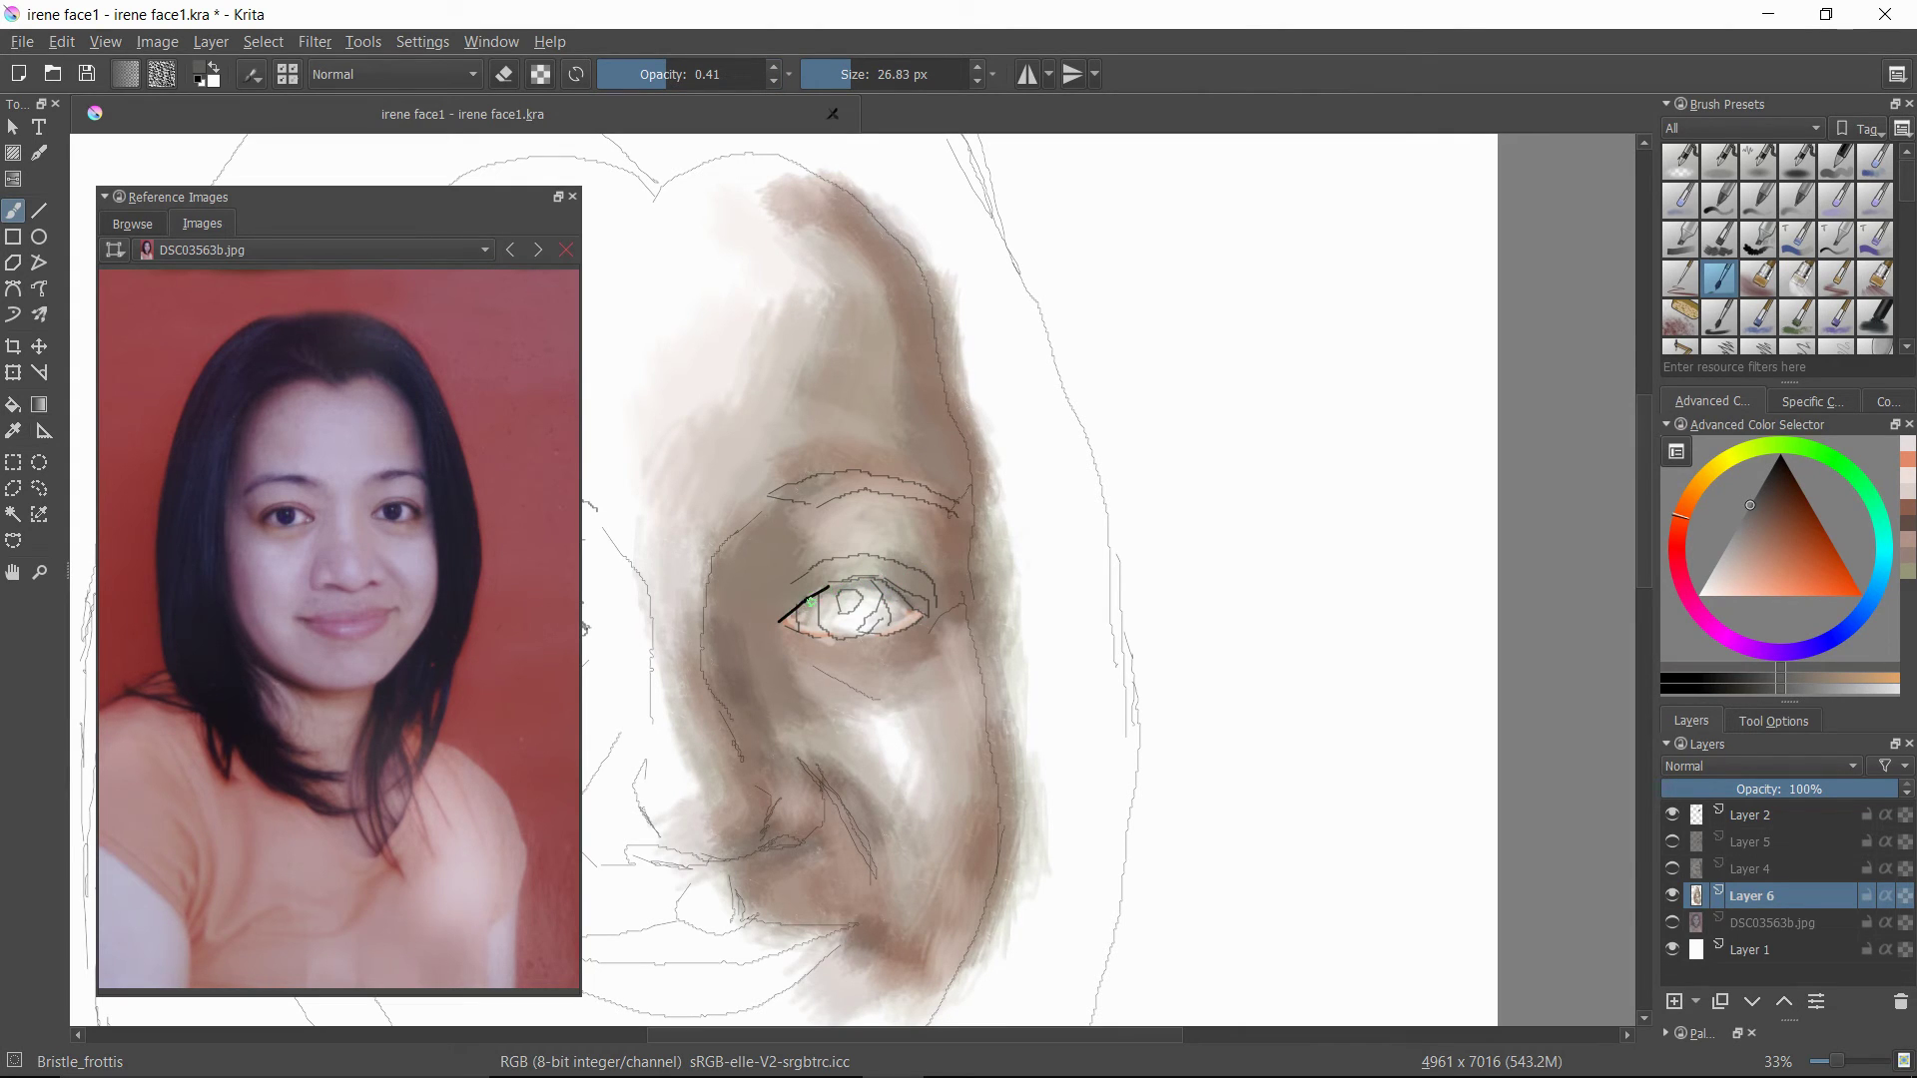
{"action": "left_click", "coordinate": [898, 601]}
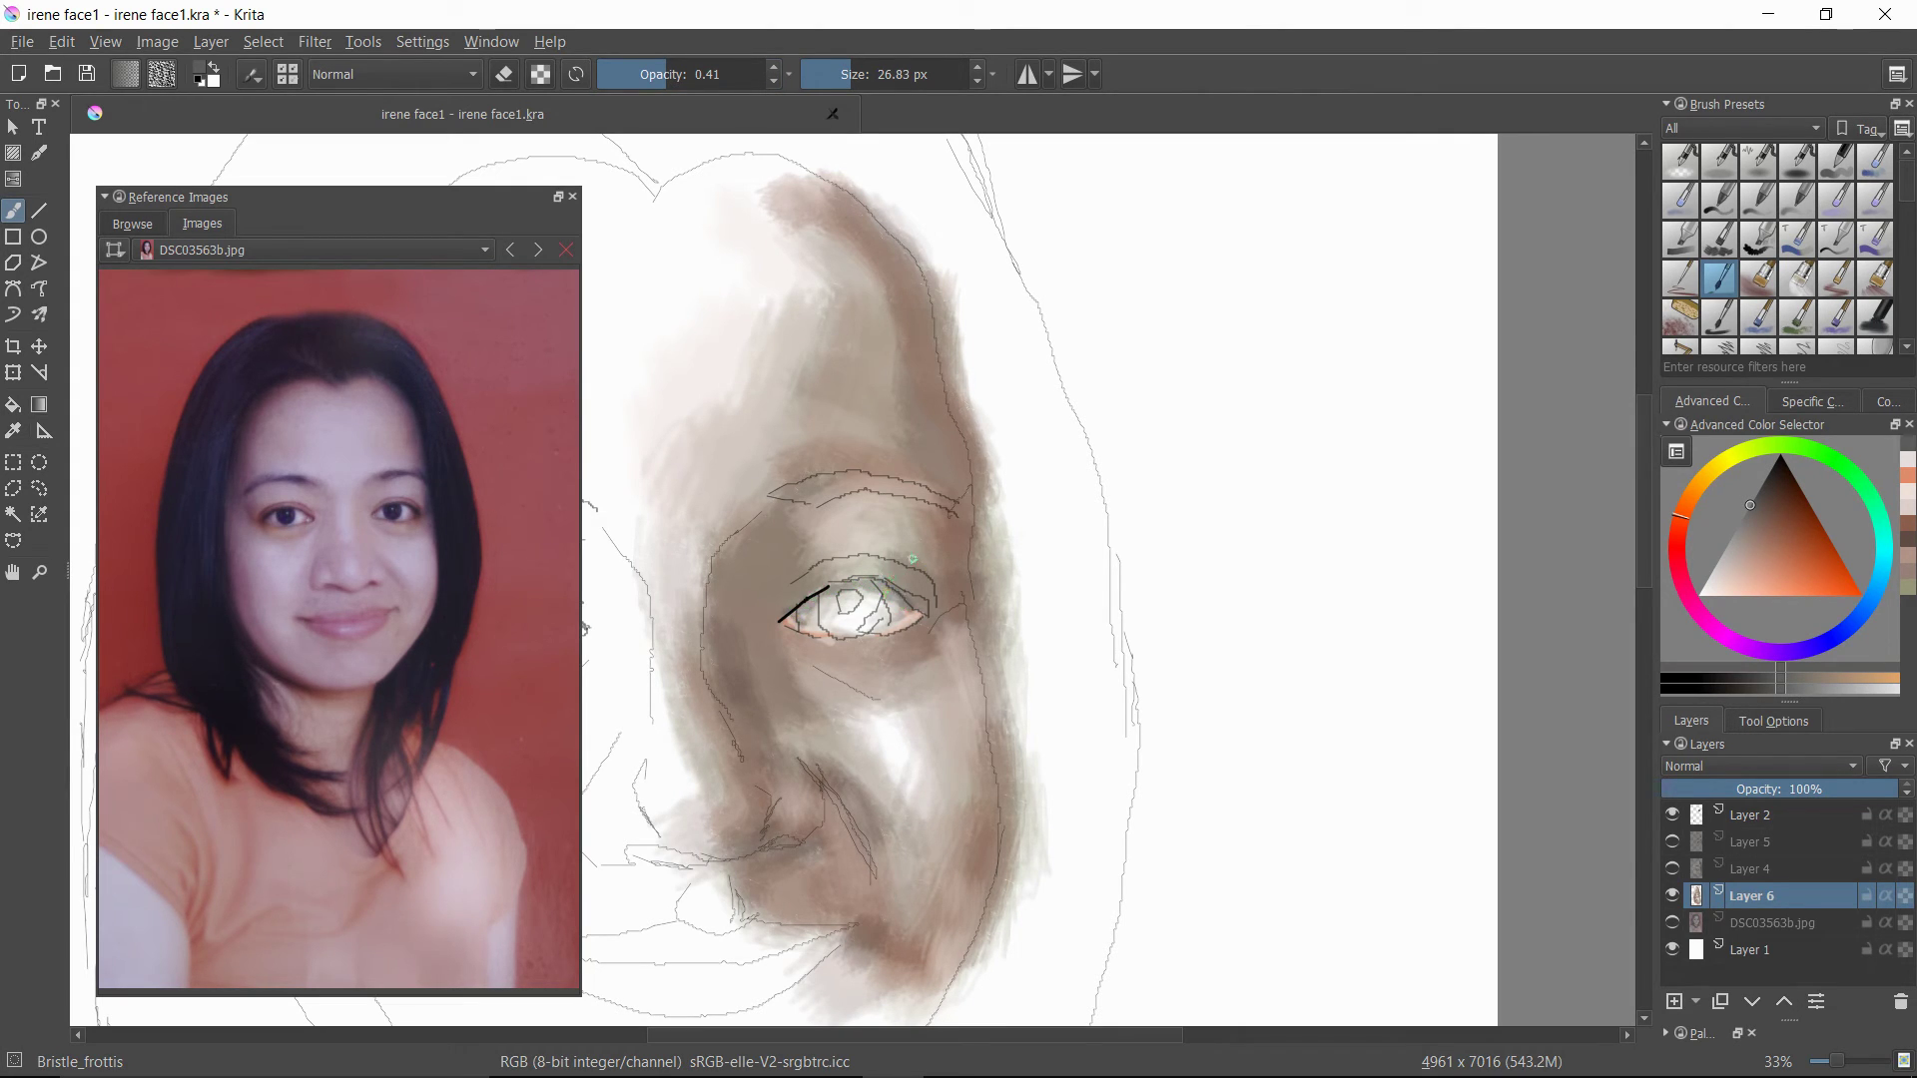
{"action": "left_click_drag", "start_coordinate": [670, 88], "coordinate": [704, 88]}
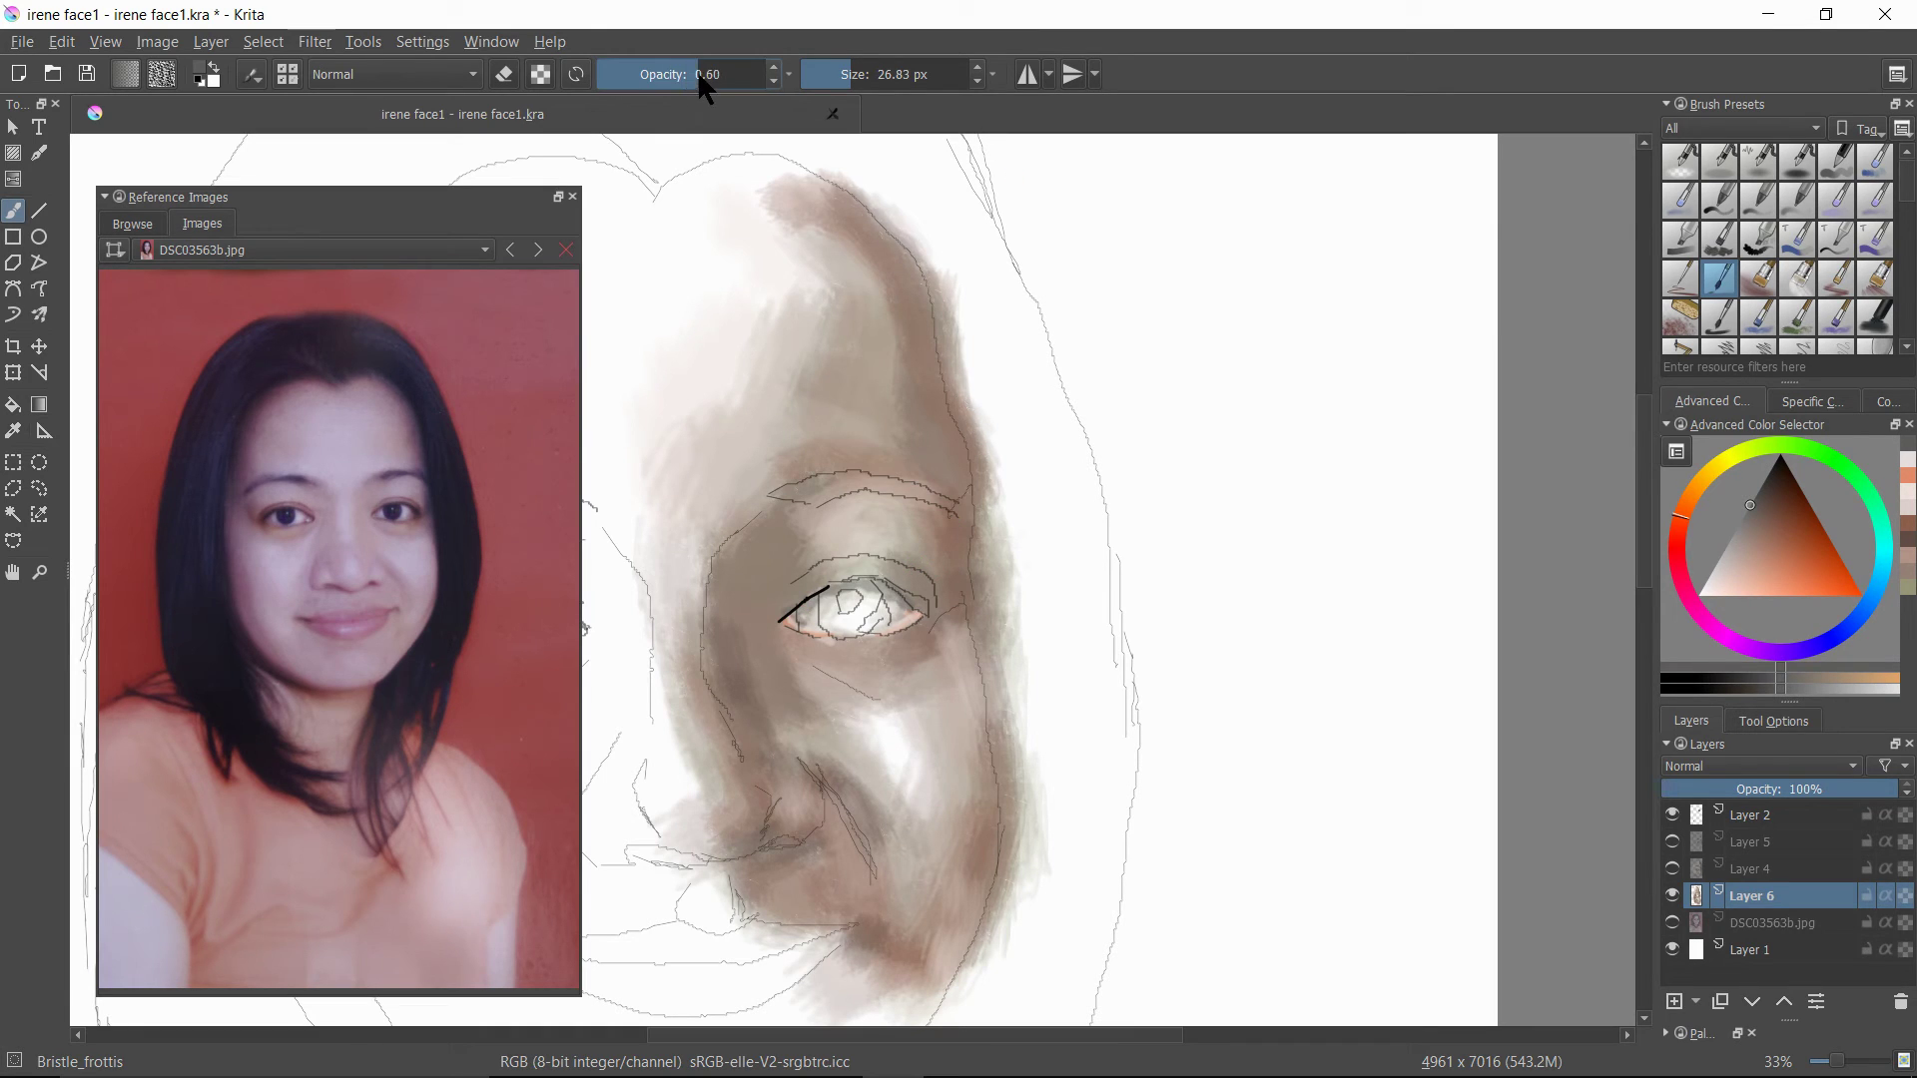
{"action": "left_click", "coordinate": [1798, 482]}
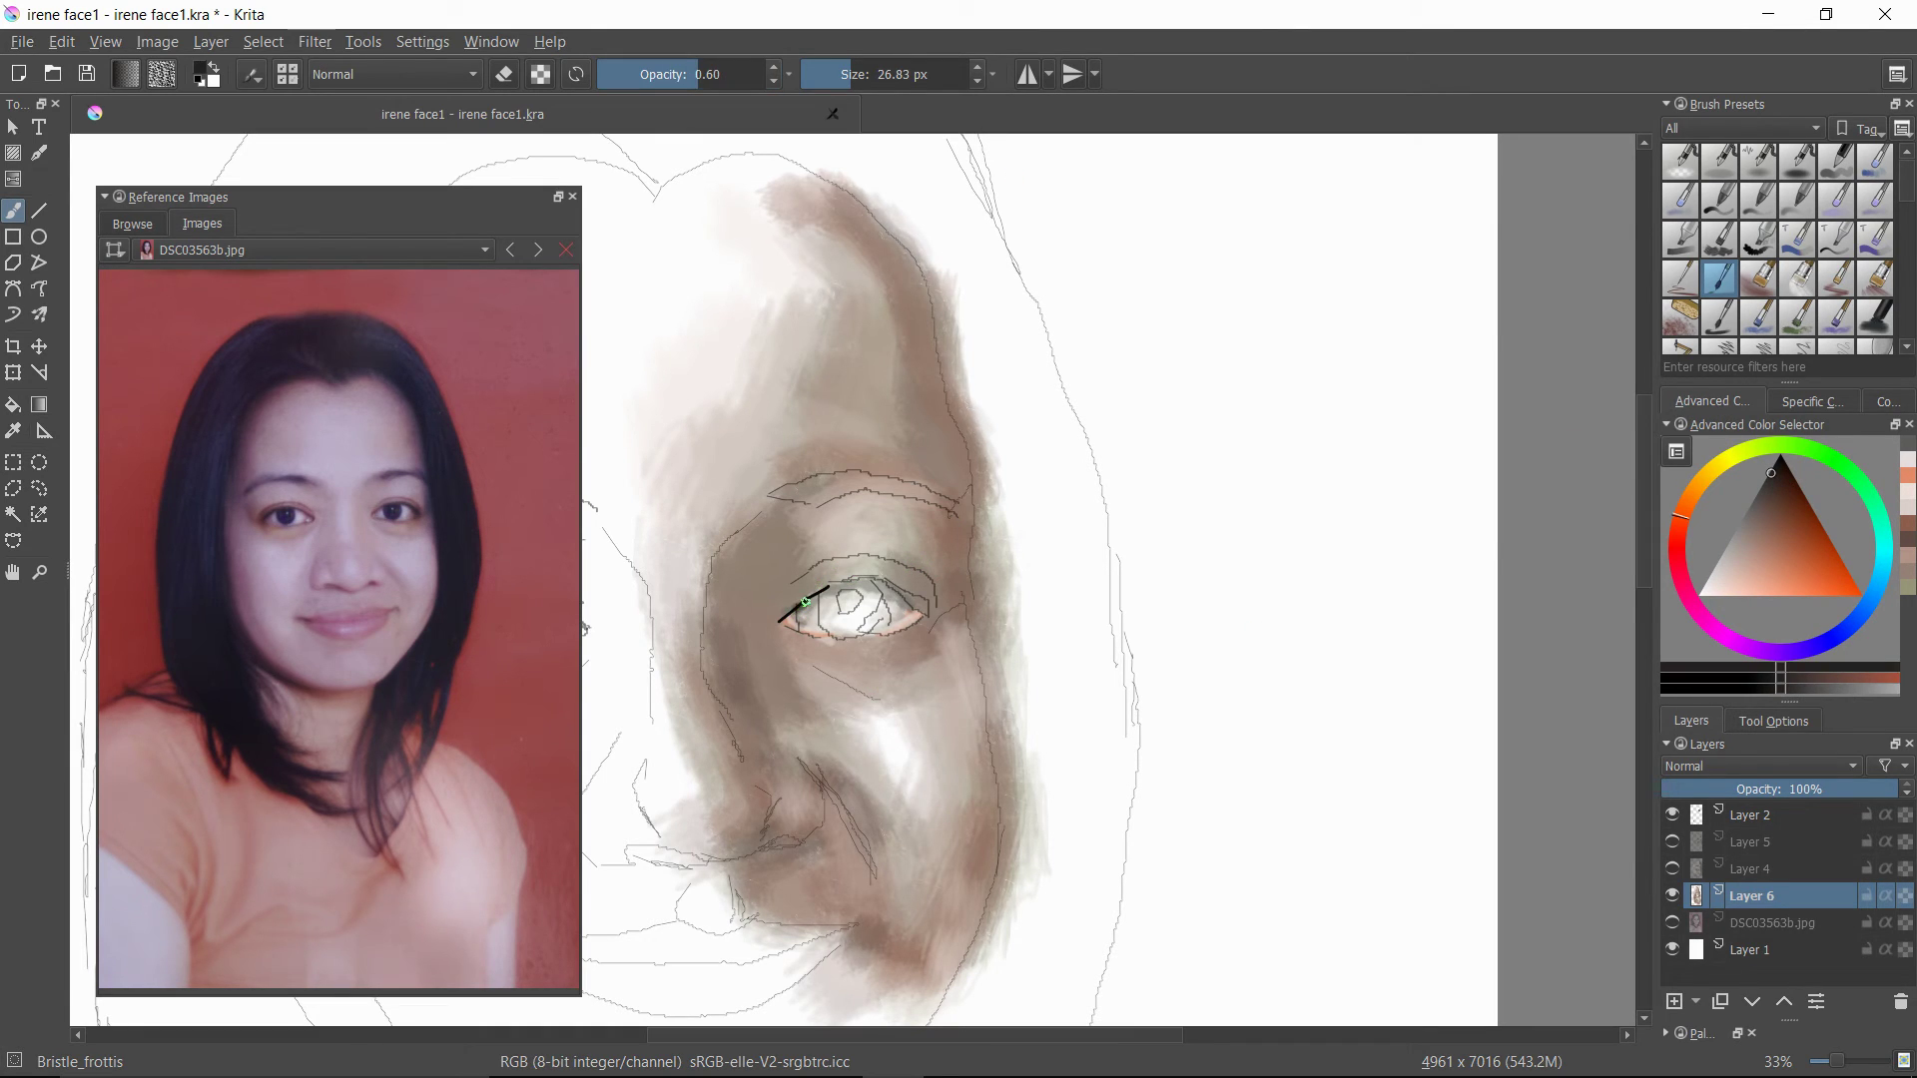
{"action": "left_click_drag", "start_coordinate": [783, 616], "coordinate": [820, 590]}
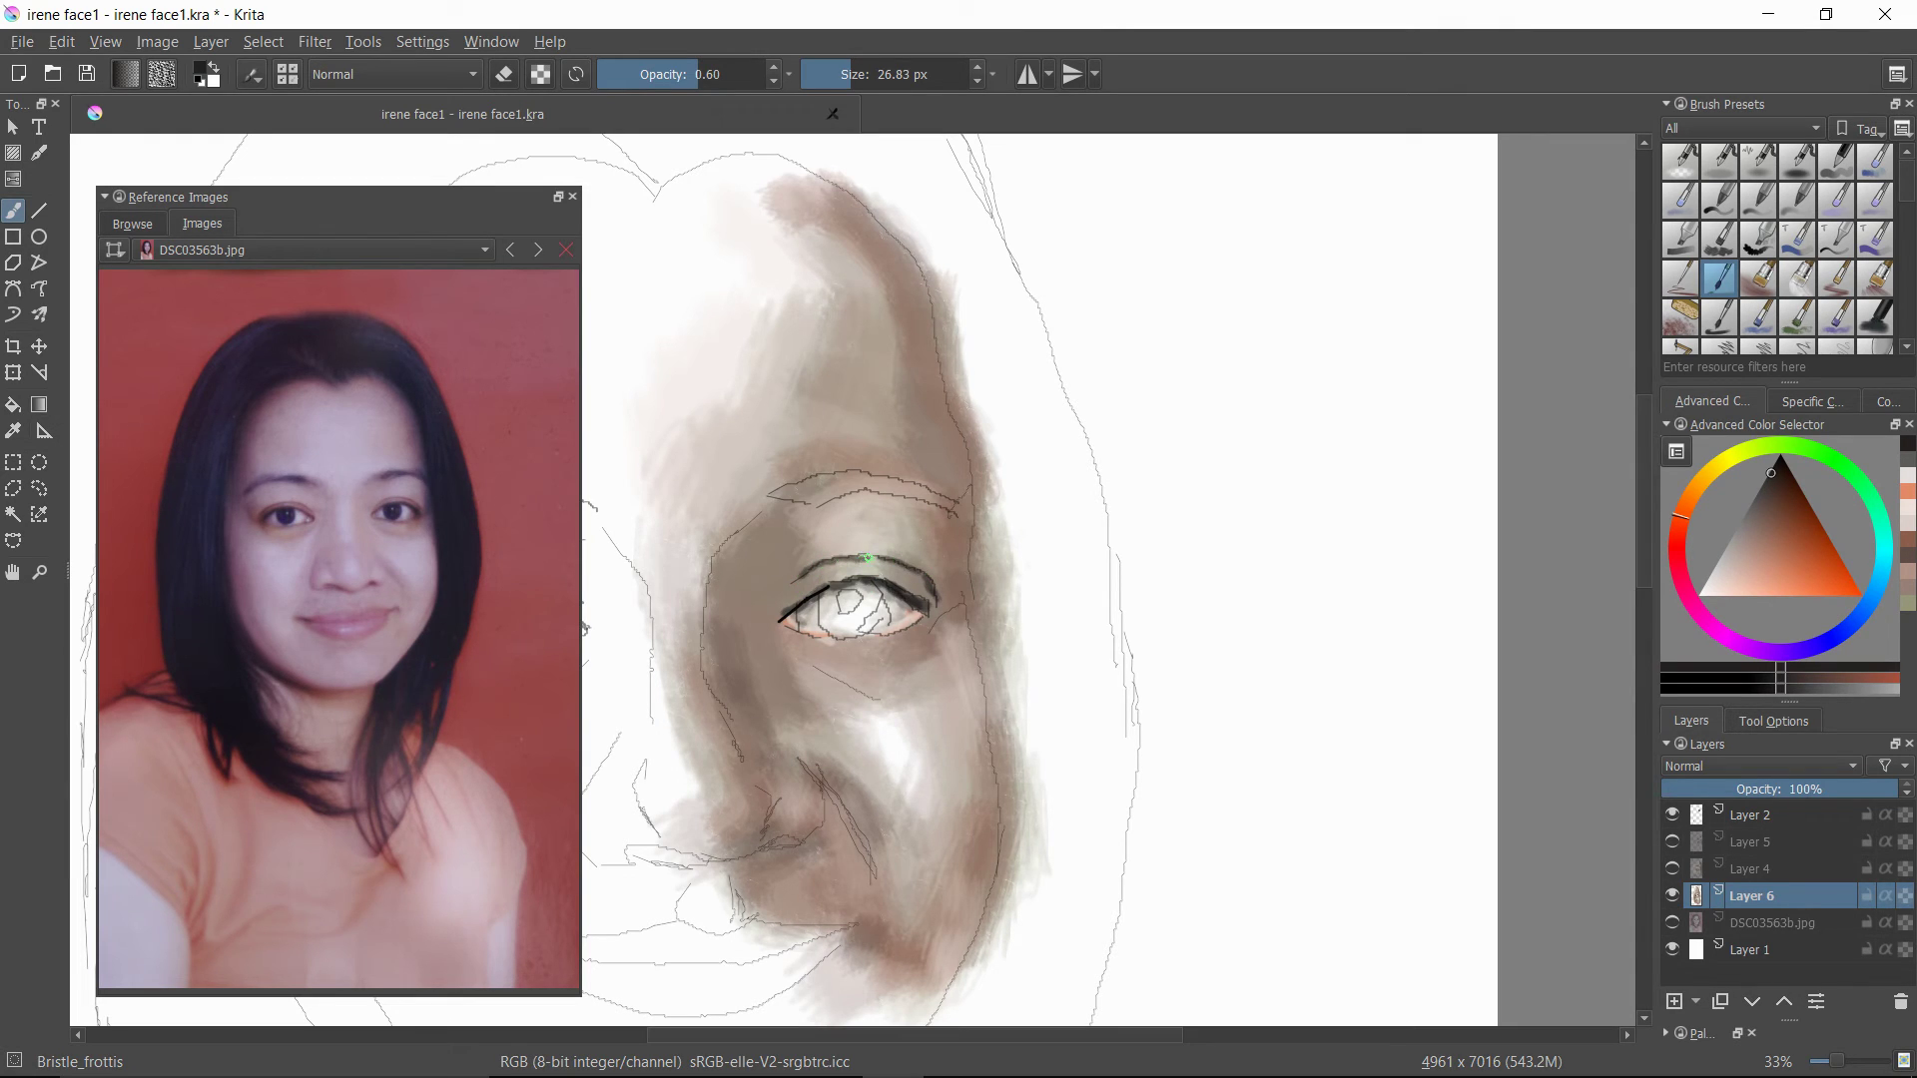
{"action": "left_click", "coordinate": [1784, 513]}
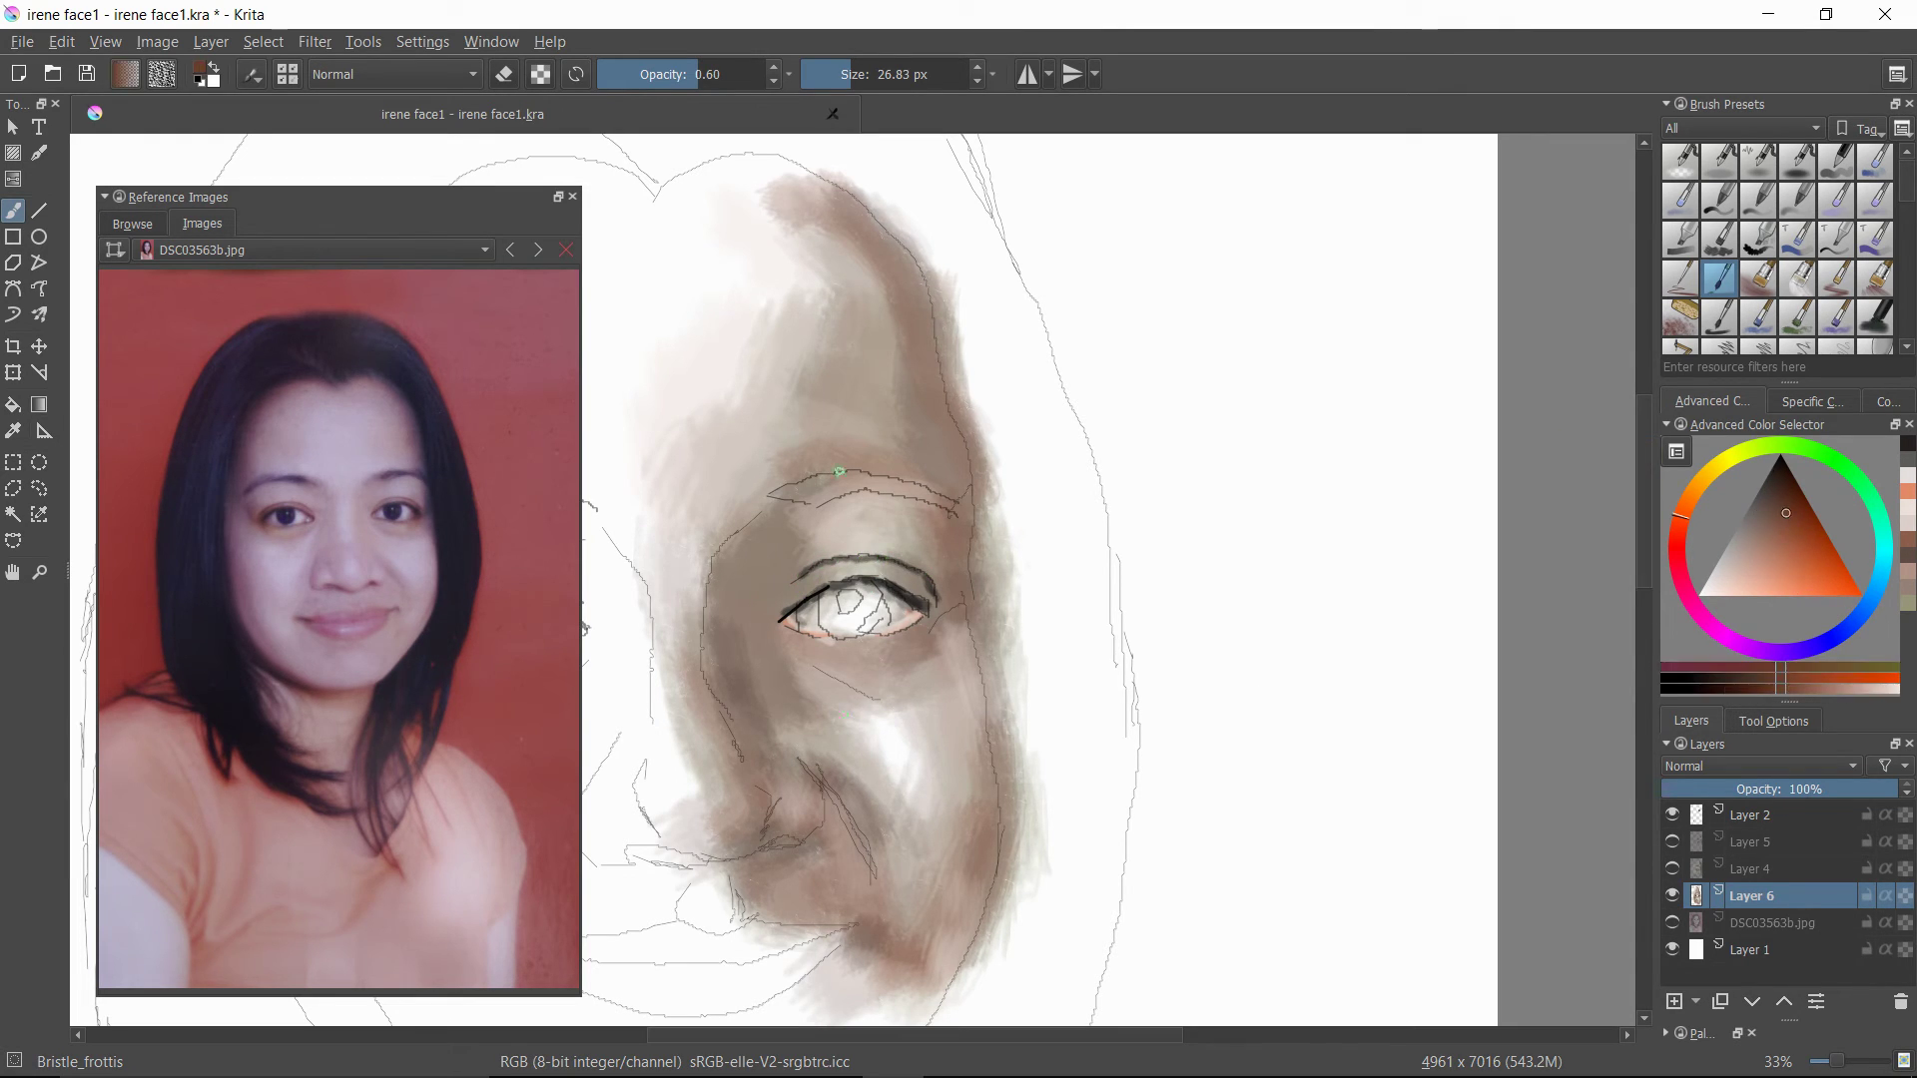
{"action": "left_click_drag", "start_coordinate": [854, 84], "coordinate": [835, 80]}
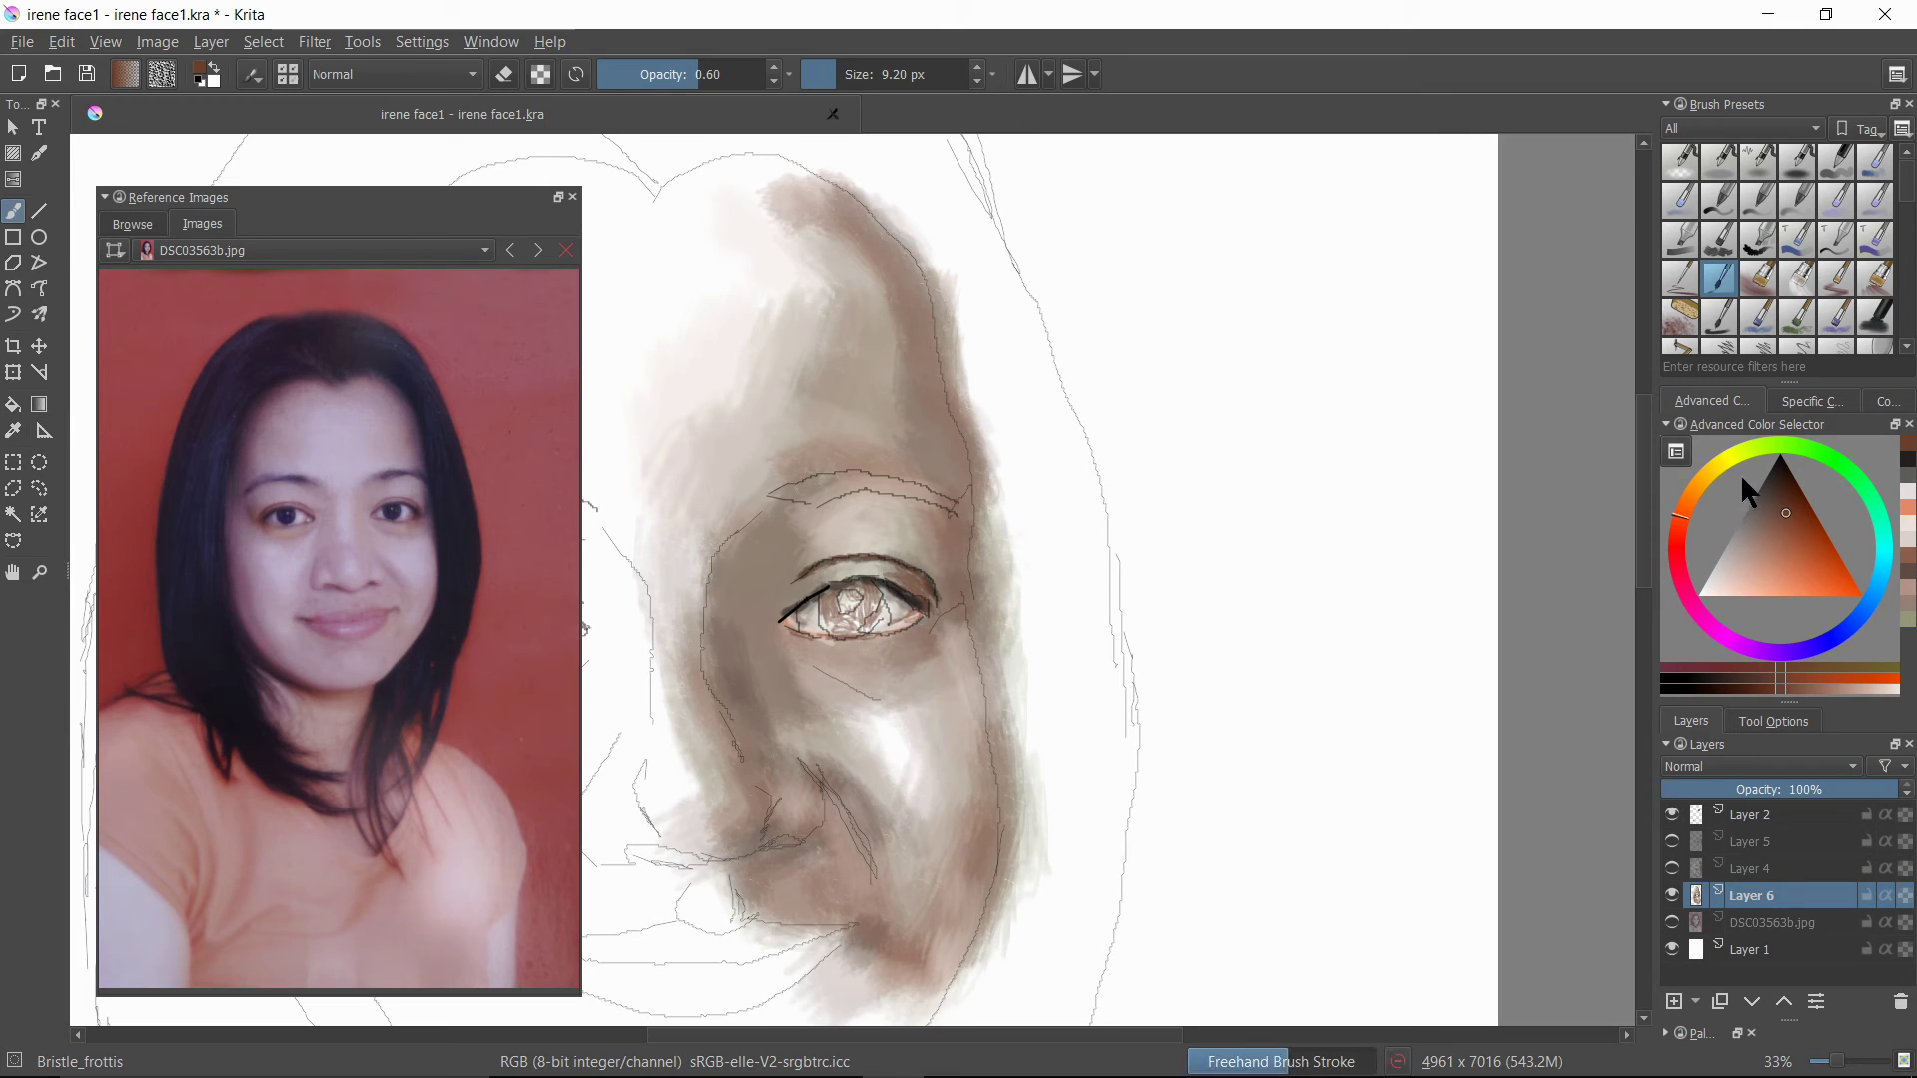
- Raise brush size and opacity, pick a near-black, and dab dark paint onto the eye
{"action": "left_click", "coordinate": [847, 80]}
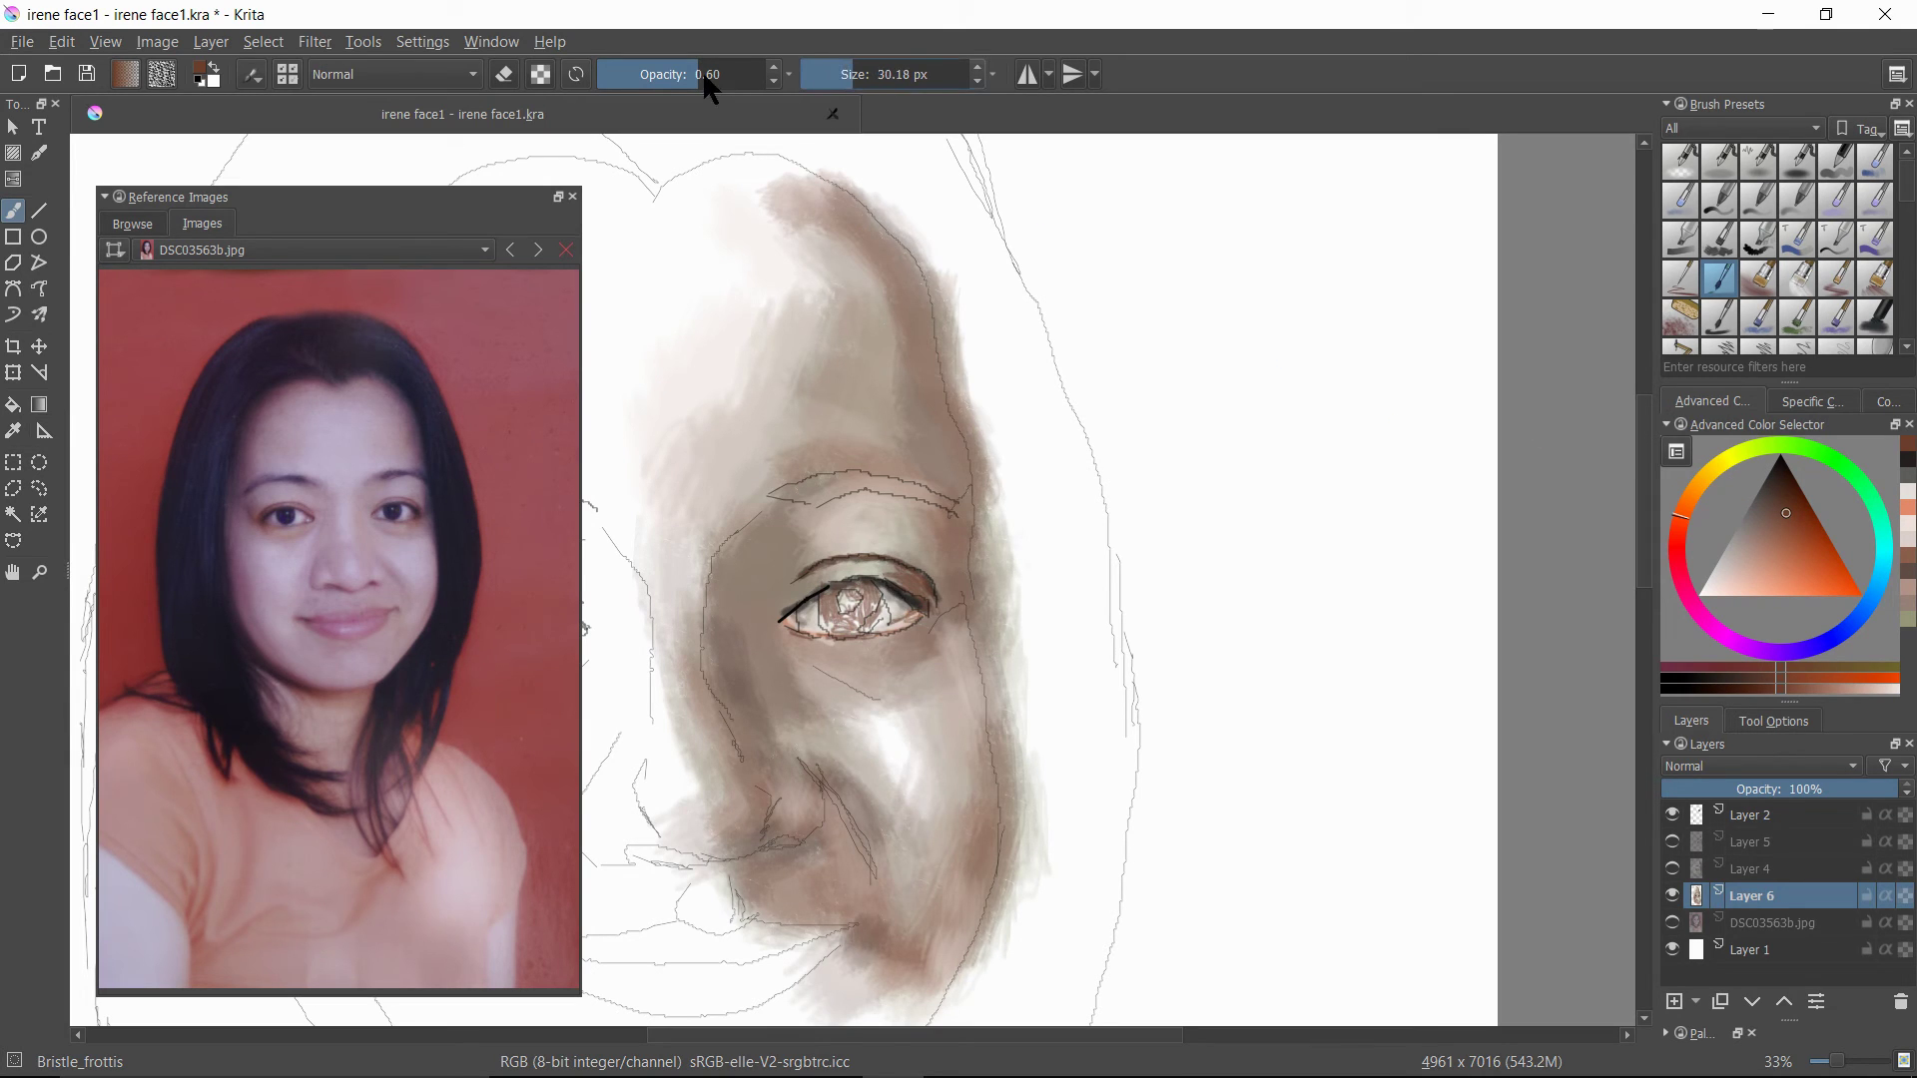
{"action": "left_click_drag", "start_coordinate": [704, 77], "coordinate": [729, 80]}
{"action": "left_click_drag", "start_coordinate": [1781, 469], "coordinate": [1773, 475]}
{"action": "left_click_drag", "start_coordinate": [848, 88], "coordinate": [884, 75]}
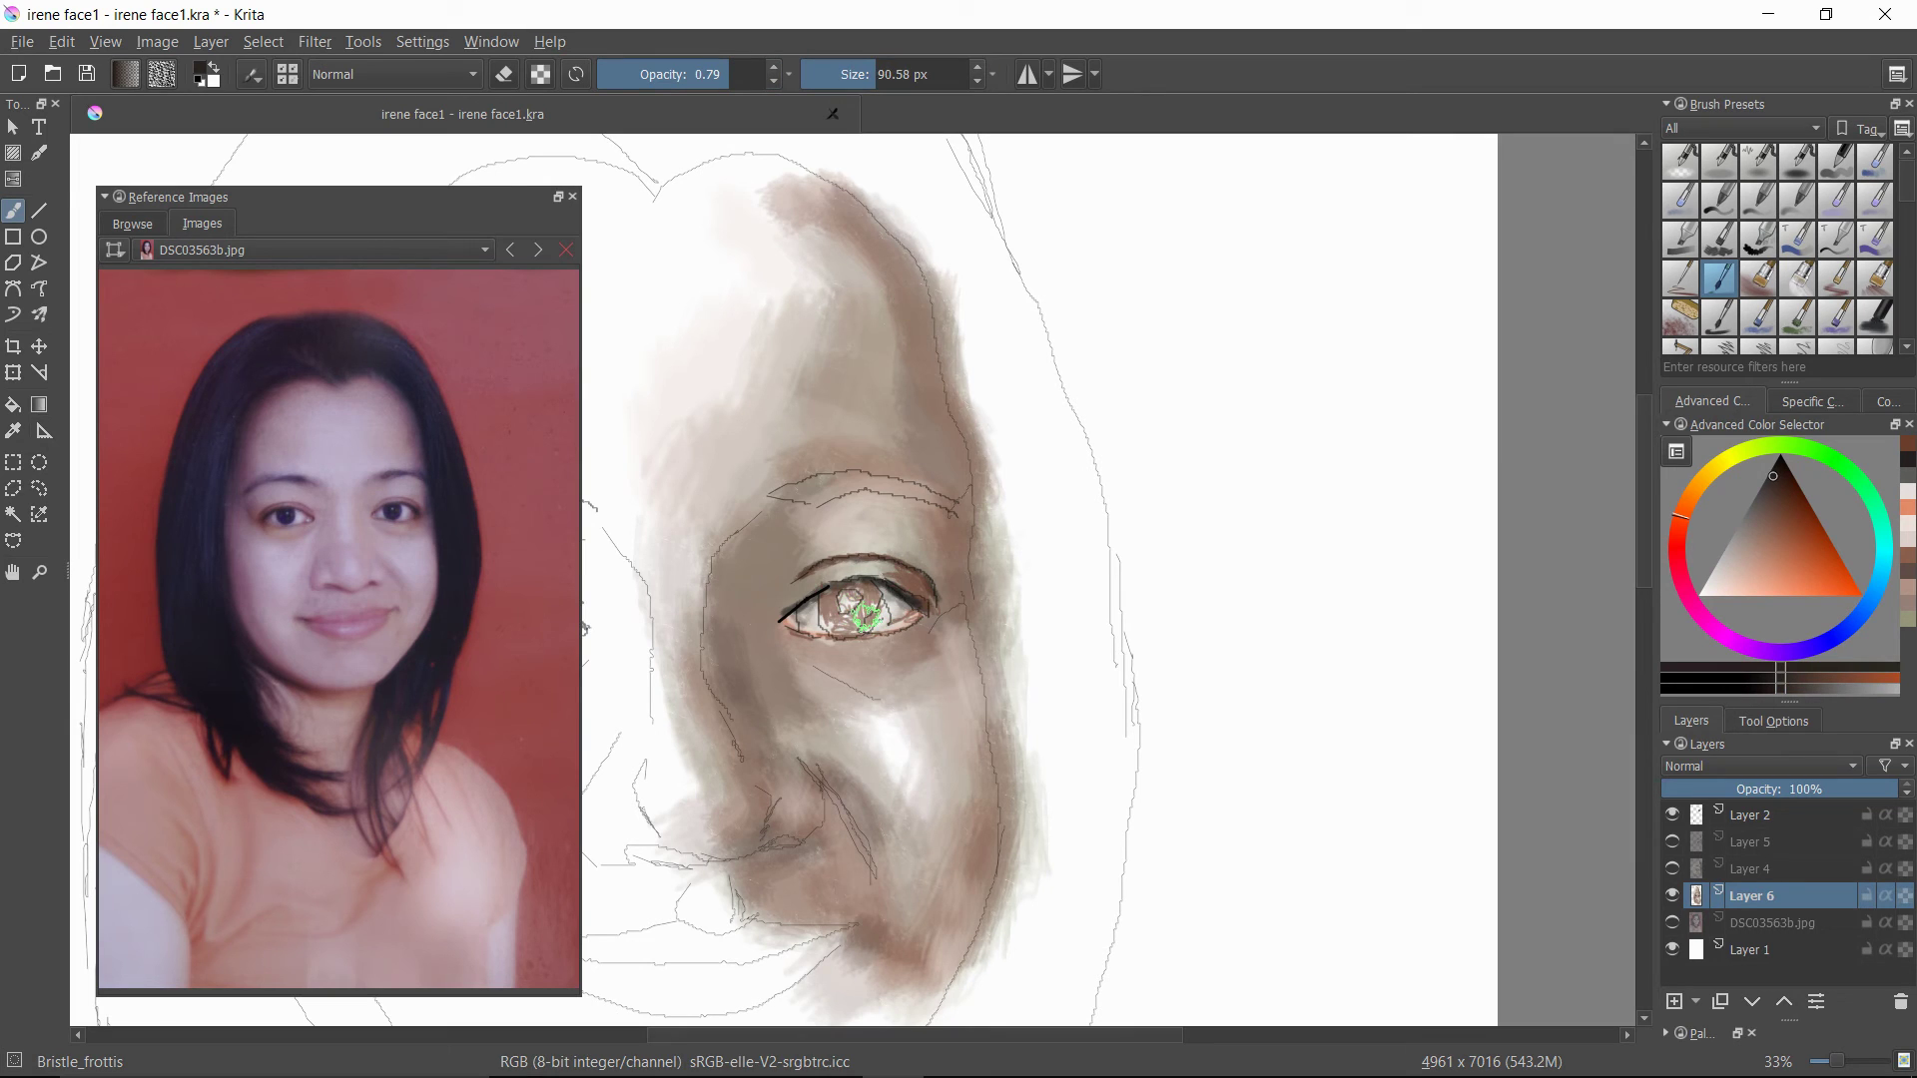
{"action": "left_click", "coordinate": [869, 602]}
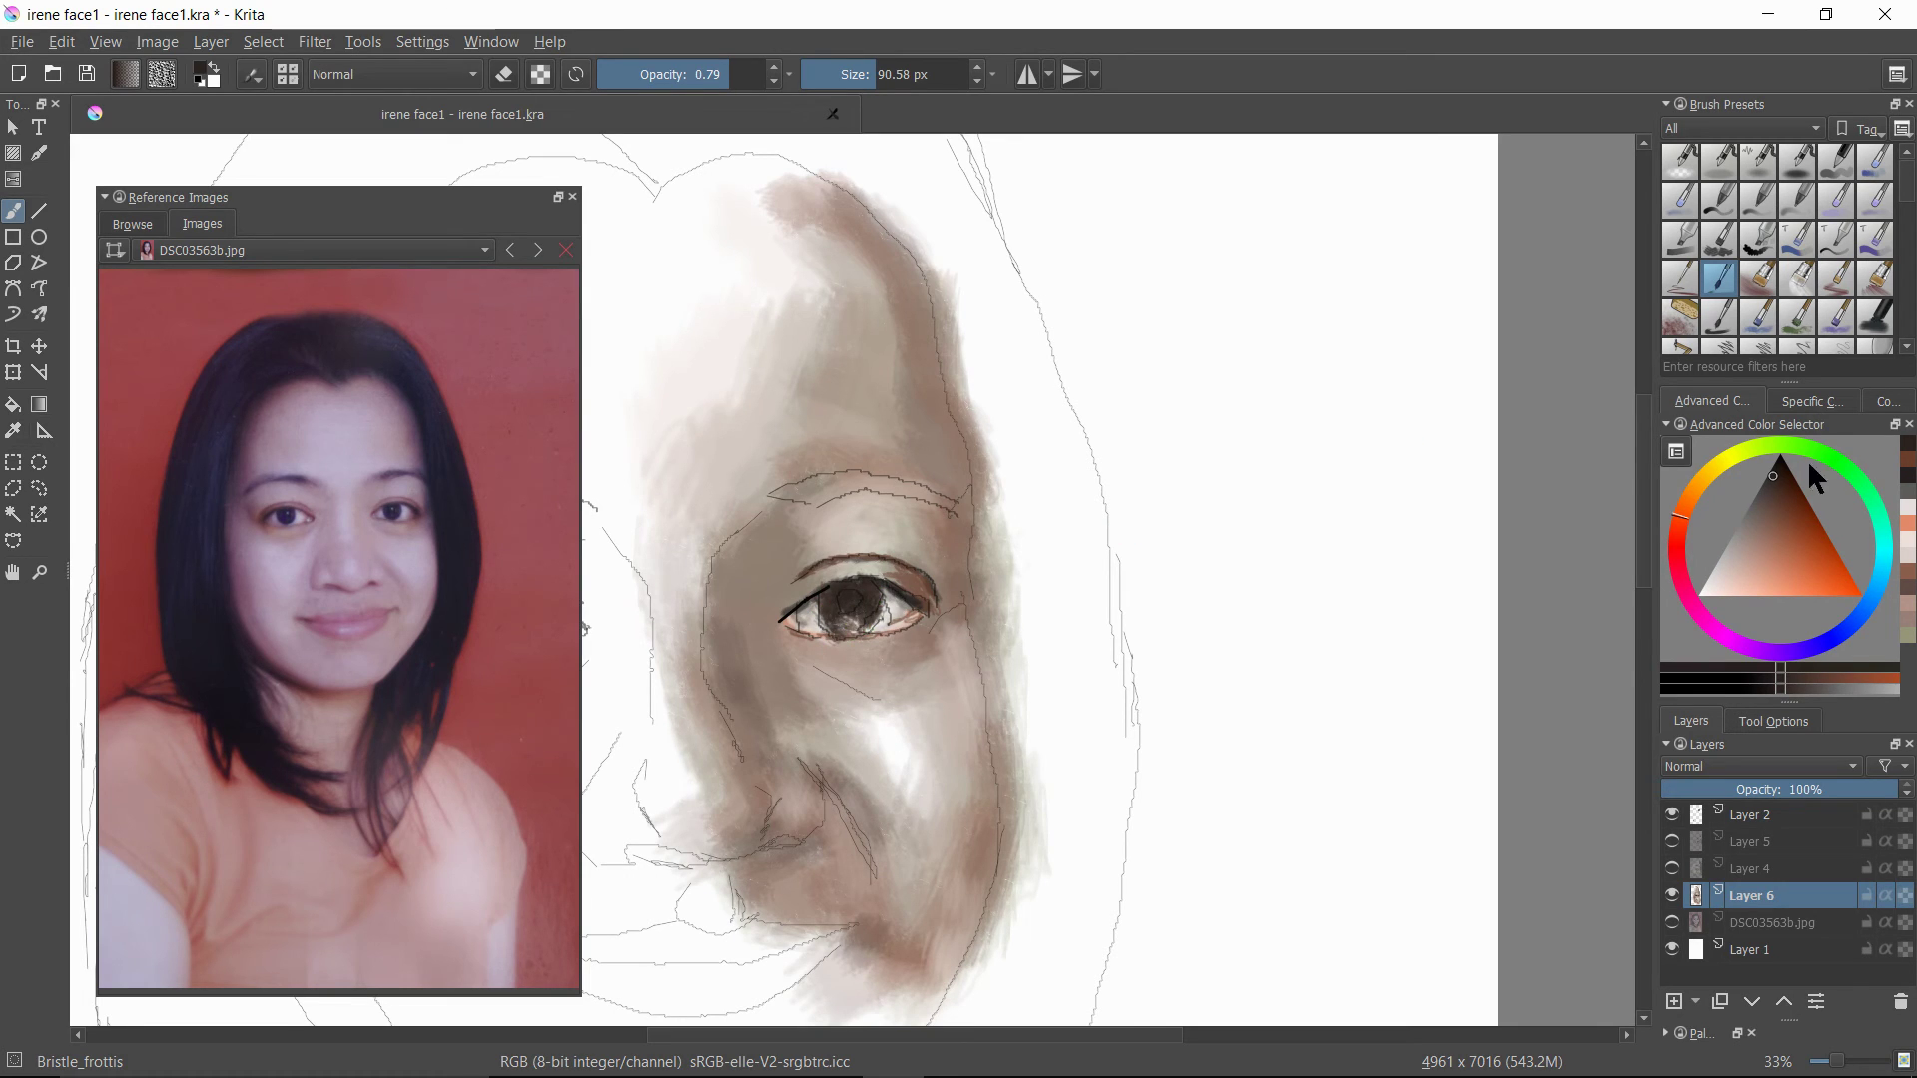
- Darken the pupil and top of the iris, then dab a pale highlight, ending at 53.68 px and 0.79 opacity
{"action": "left_click", "coordinate": [1788, 466]}
{"action": "left_click_drag", "start_coordinate": [871, 86], "coordinate": [868, 86]}
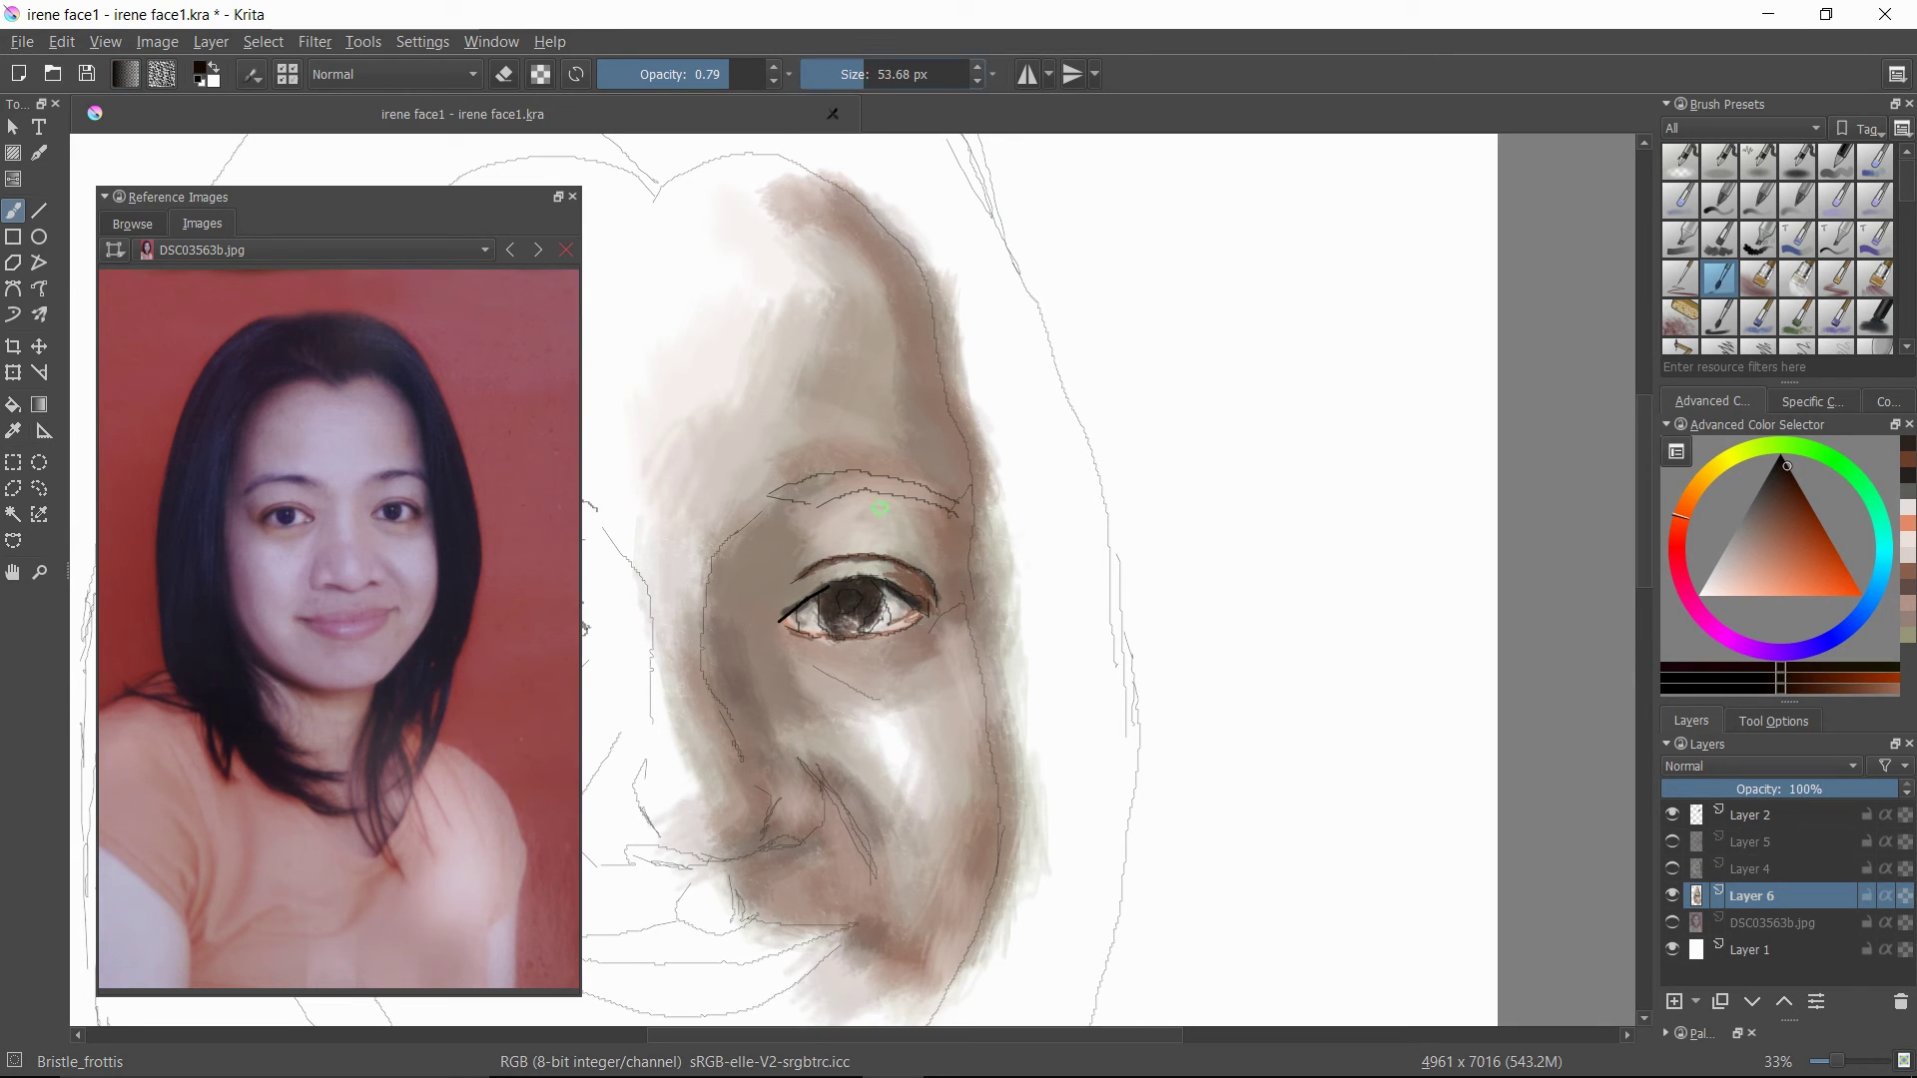
{"action": "left_click", "coordinate": [856, 600]}
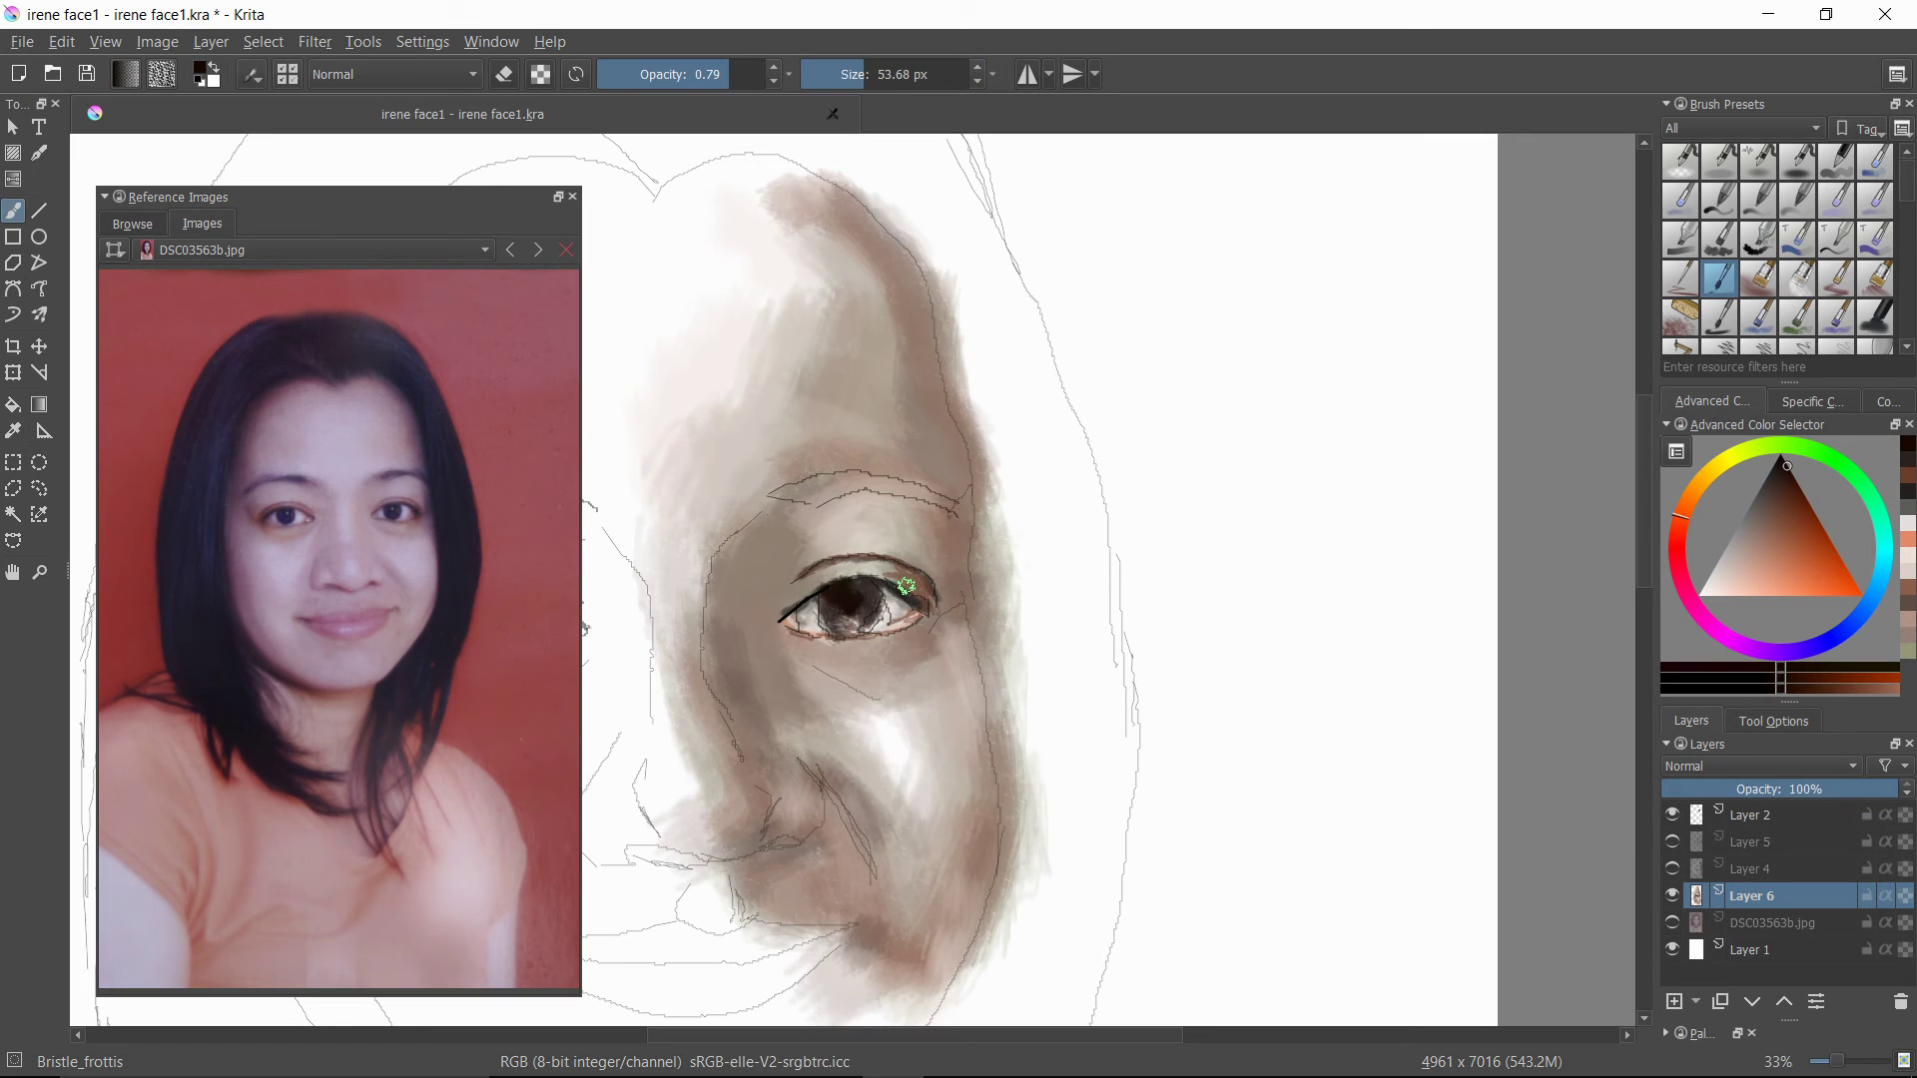
{"action": "left_click_drag", "start_coordinate": [874, 596], "coordinate": [869, 581]}
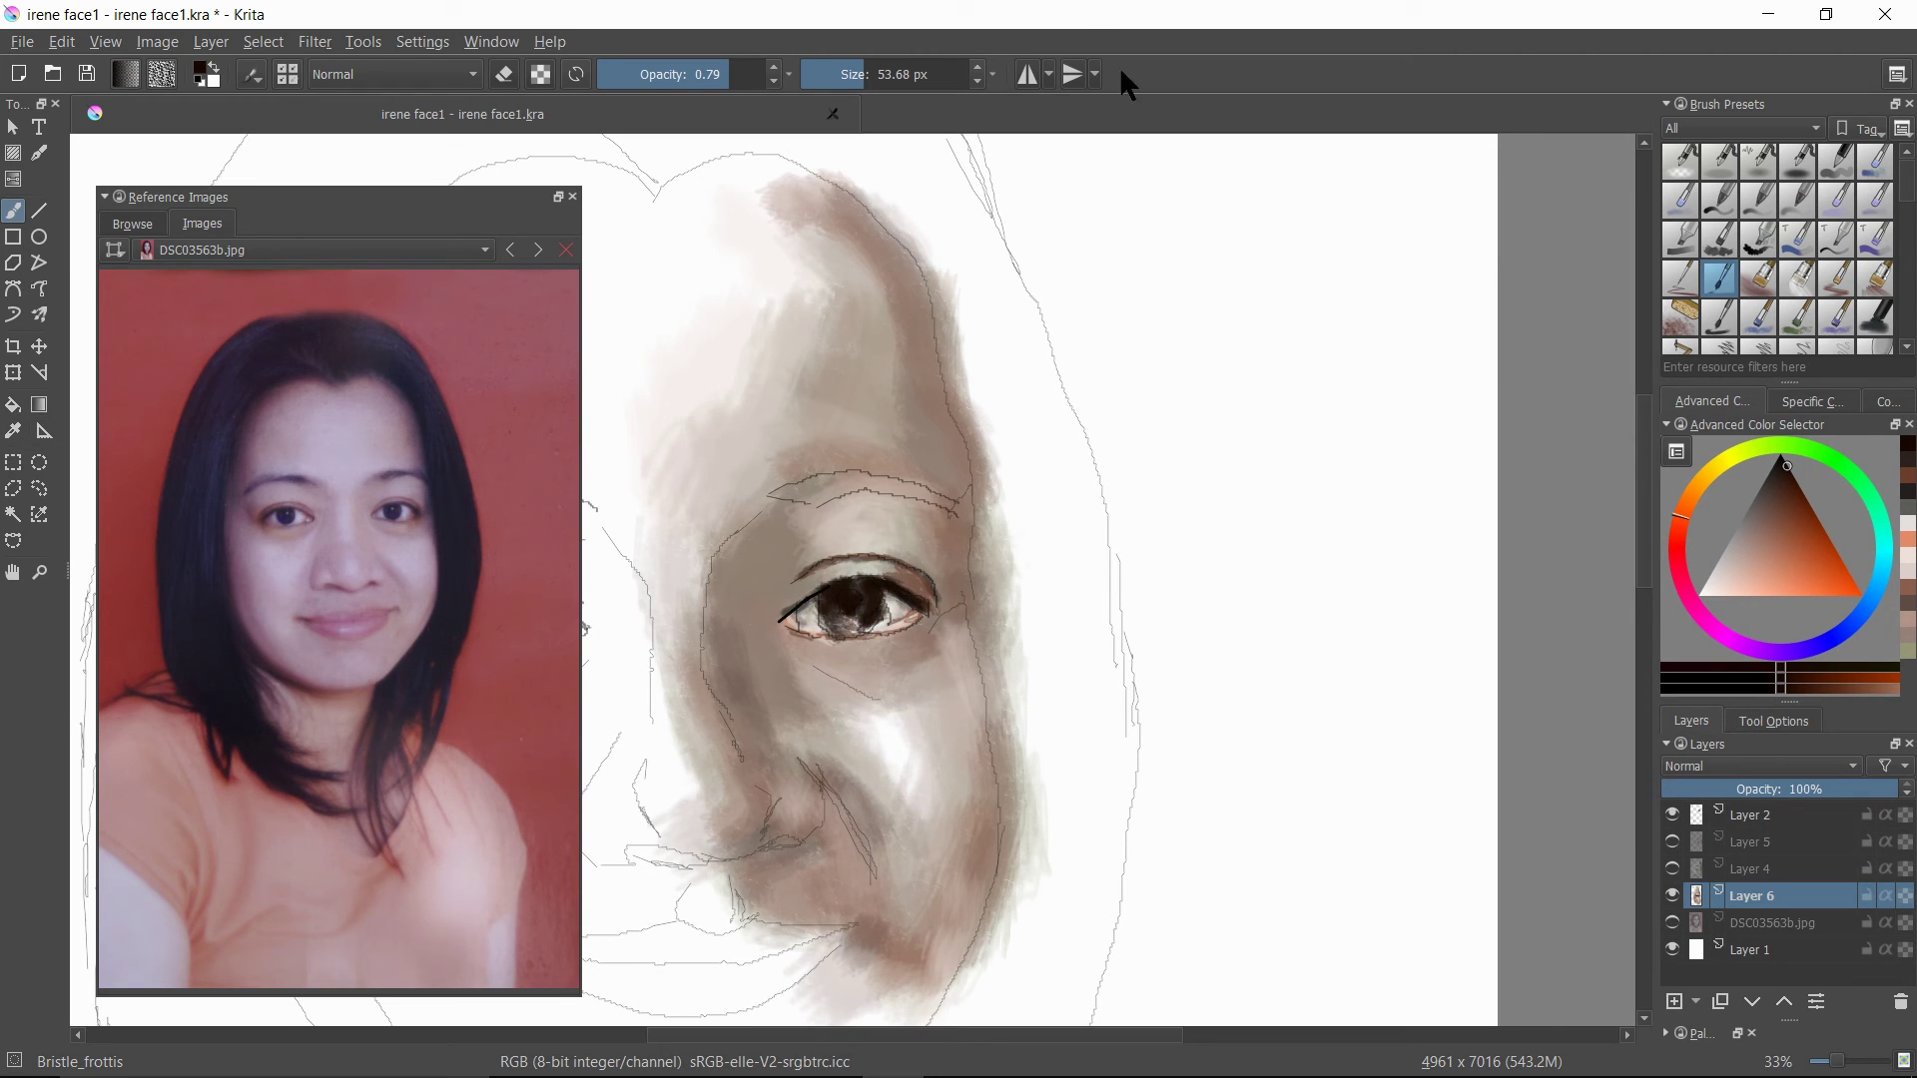
{"action": "left_click", "coordinate": [1707, 590]}
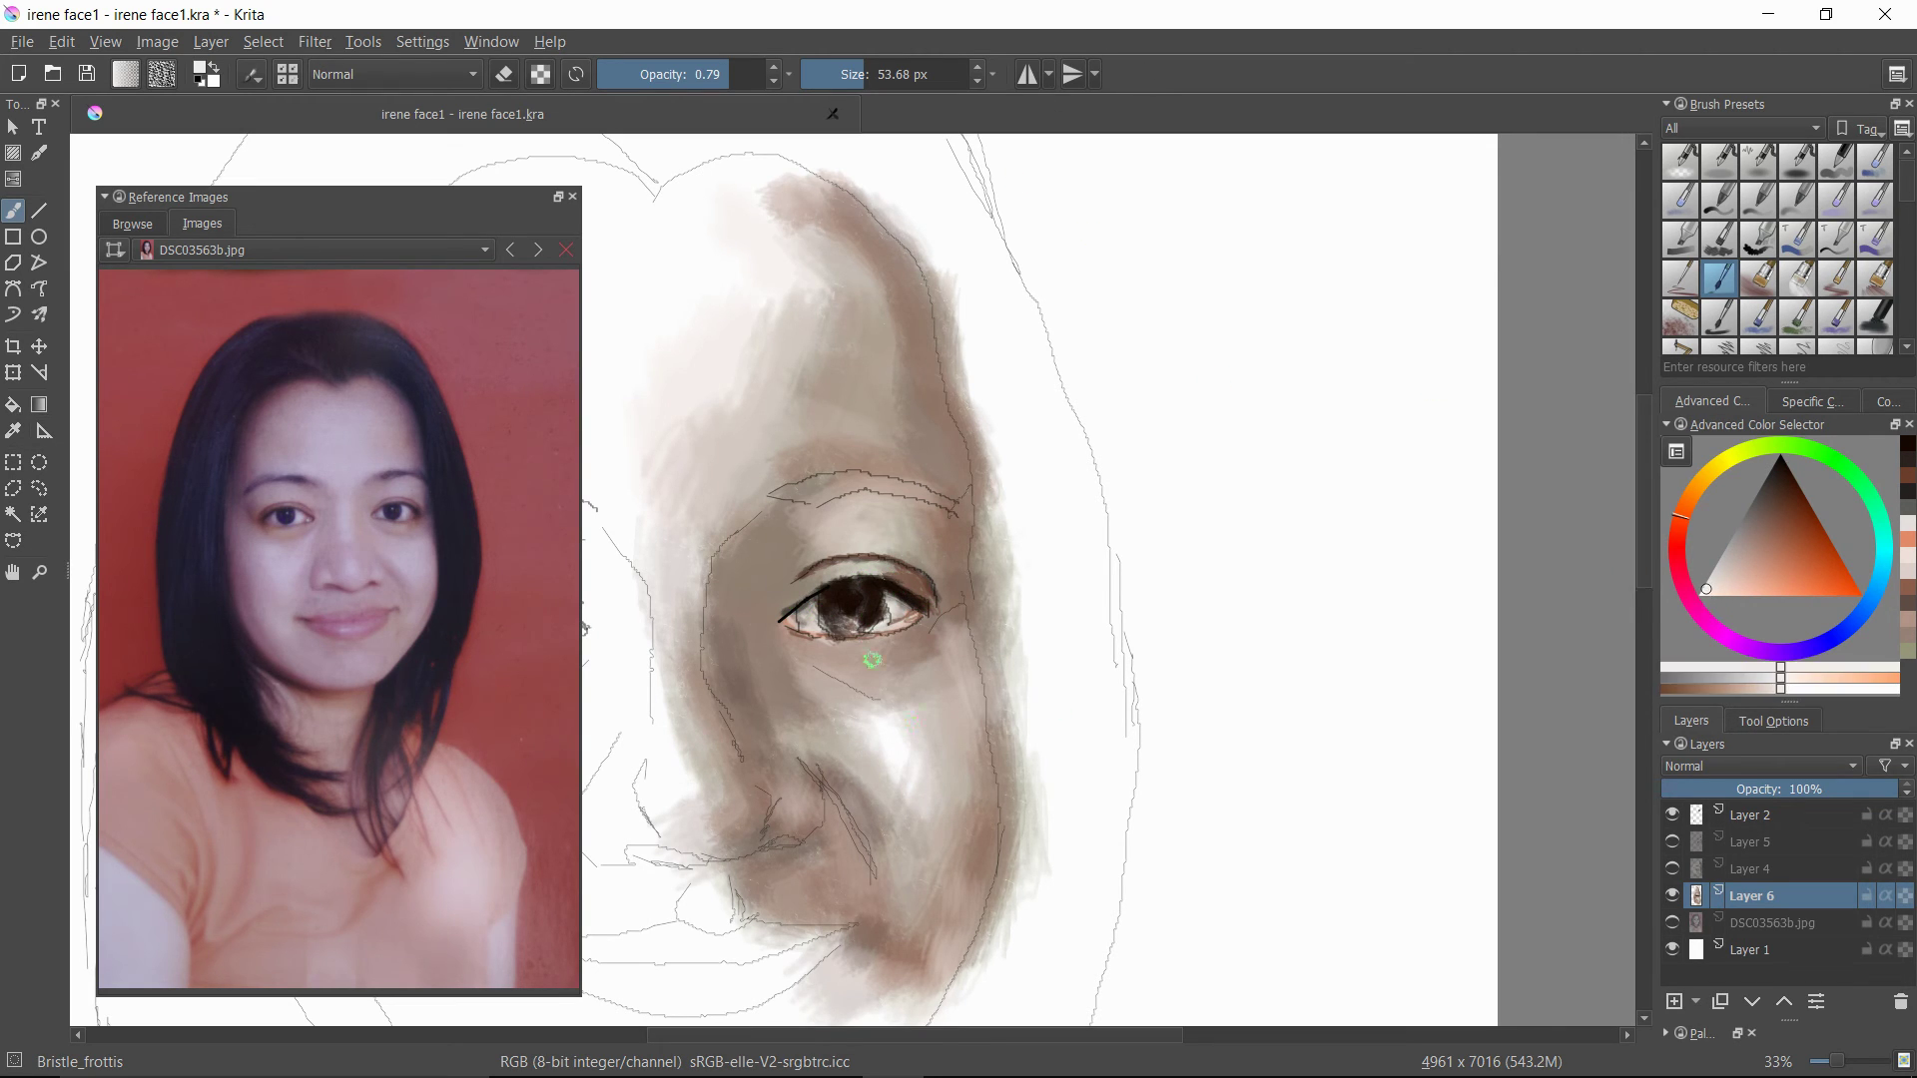
{"action": "left_click", "coordinate": [864, 593]}
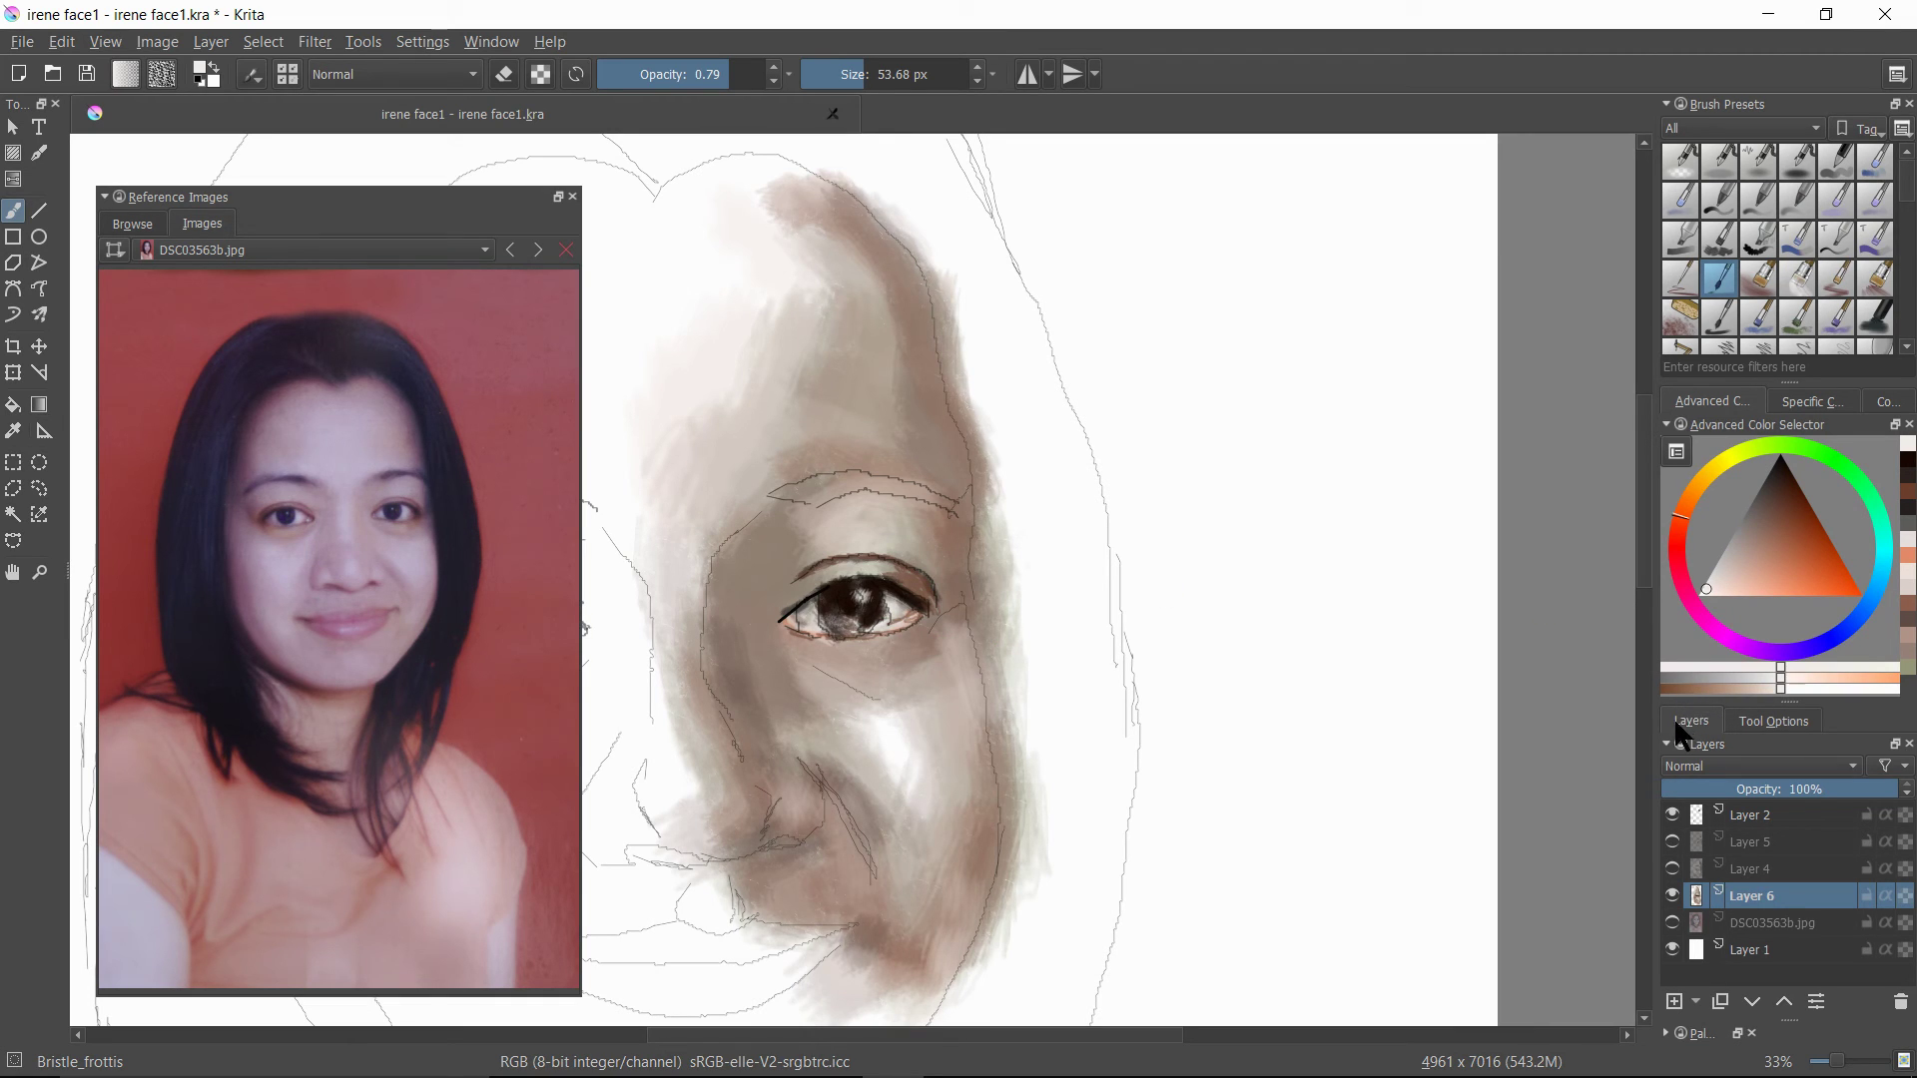
- Check the painting by toggling Layer 2, then sweep near-black paint over the eyebrow and hair
{"action": "left_click", "coordinate": [1673, 815]}
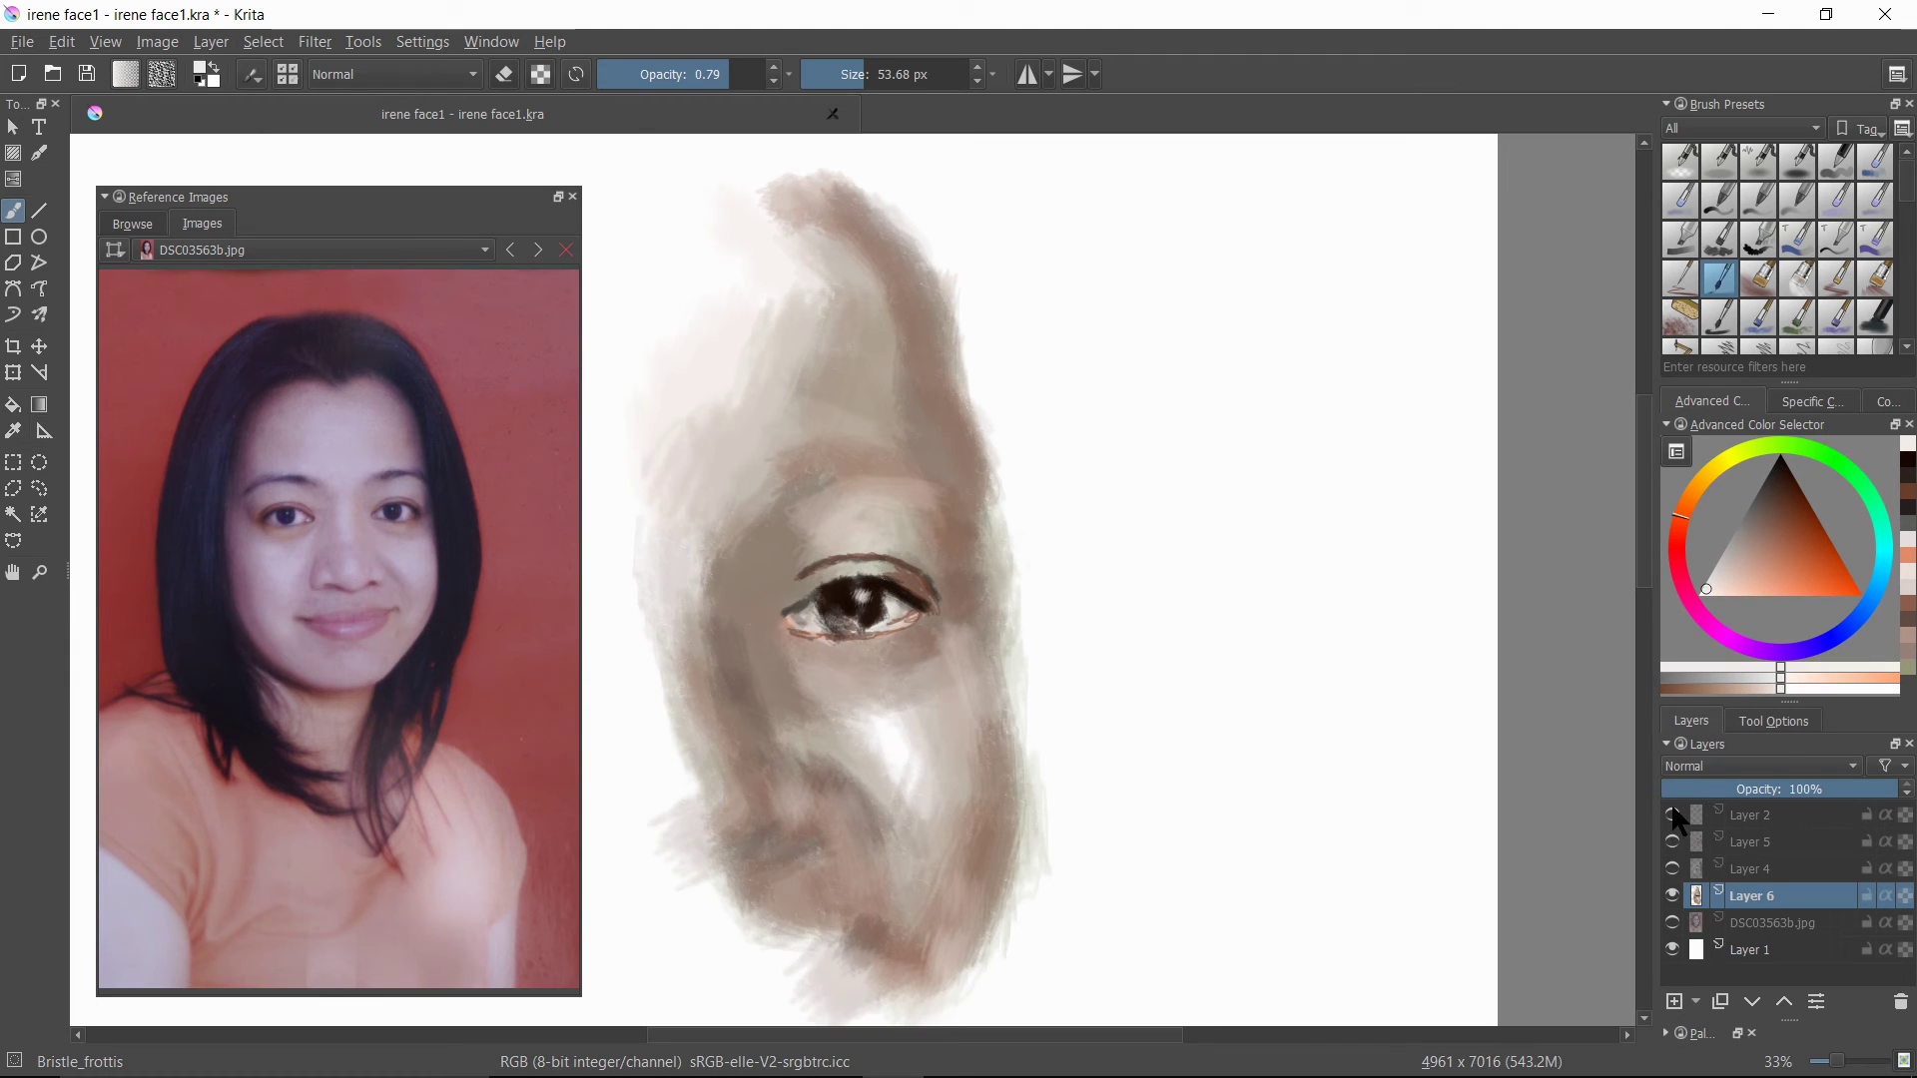
{"action": "left_click", "coordinate": [1673, 815]}
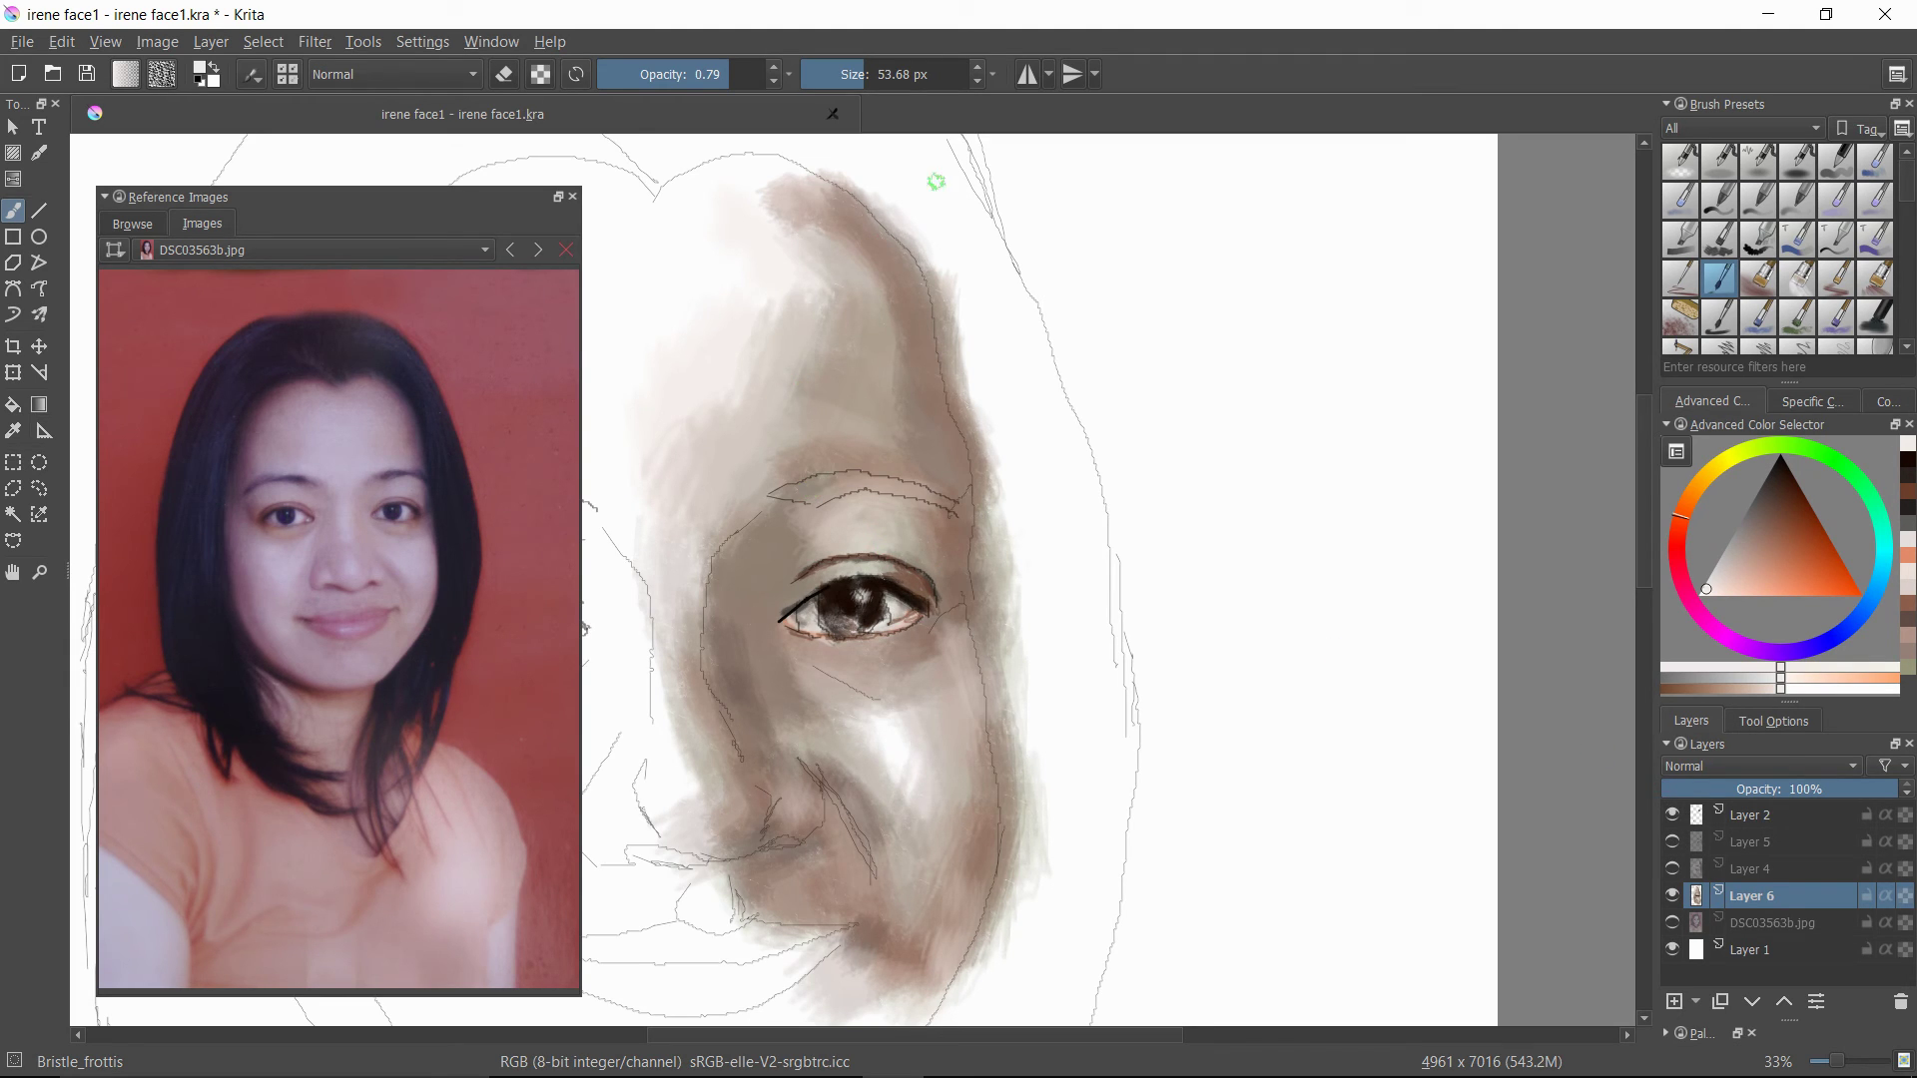
{"action": "left_click", "coordinate": [1774, 475]}
{"action": "mouse_move", "coordinate": [807, 500]}
{"action": "left_mouse_down"}
{"action": "mouse_move", "coordinate": [868, 484]}
{"action": "mouse_move", "coordinate": [776, 496]}
{"action": "mouse_move", "coordinate": [869, 478]}
{"action": "mouse_move", "coordinate": [987, 519]}
{"action": "mouse_move", "coordinate": [892, 73]}
{"action": "mouse_move", "coordinate": [1023, 543]}
{"action": "mouse_move", "coordinate": [1005, 524]}
{"action": "mouse_move", "coordinate": [1005, 551]}
{"action": "mouse_move", "coordinate": [999, 463]}
{"action": "mouse_move", "coordinate": [1016, 623]}
{"action": "mouse_move", "coordinate": [995, 416]}
{"action": "mouse_move", "coordinate": [1021, 704]}
{"action": "mouse_move", "coordinate": [991, 584]}
{"action": "mouse_move", "coordinate": [1000, 516]}
{"action": "mouse_move", "coordinate": [1010, 661]}
{"action": "mouse_move", "coordinate": [1041, 727]}
{"action": "mouse_move", "coordinate": [993, 604]}
{"action": "mouse_move", "coordinate": [989, 373]}
{"action": "mouse_move", "coordinate": [1028, 688]}
{"action": "mouse_move", "coordinate": [973, 400]}
{"action": "mouse_move", "coordinate": [987, 418]}
{"action": "mouse_move", "coordinate": [933, 281]}
{"action": "mouse_move", "coordinate": [993, 417]}
{"action": "mouse_move", "coordinate": [882, 205]}
{"action": "mouse_move", "coordinate": [919, 205]}
{"action": "mouse_move", "coordinate": [920, 236]}
{"action": "mouse_move", "coordinate": [821, 155]}
{"action": "mouse_move", "coordinate": [912, 163]}
{"action": "mouse_move", "coordinate": [950, 193]}
{"action": "mouse_move", "coordinate": [1054, 440]}
{"action": "mouse_move", "coordinate": [980, 266]}
{"action": "mouse_move", "coordinate": [1040, 441]}
{"action": "mouse_move", "coordinate": [1048, 535]}
{"action": "mouse_move", "coordinate": [1041, 521]}
{"action": "mouse_move", "coordinate": [1049, 483]}
{"action": "mouse_move", "coordinate": [1083, 535]}
{"action": "mouse_move", "coordinate": [1105, 795]}
{"action": "mouse_move", "coordinate": [1088, 944]}
{"action": "mouse_move", "coordinate": [1010, 677]}
{"action": "mouse_move", "coordinate": [1039, 800]}
{"action": "mouse_move", "coordinate": [1009, 966]}
{"action": "mouse_move", "coordinate": [1015, 878]}
{"action": "mouse_move", "coordinate": [986, 984]}
{"action": "mouse_move", "coordinate": [1029, 856]}
{"action": "mouse_move", "coordinate": [986, 991]}
{"action": "mouse_move", "coordinate": [1031, 863]}
{"action": "mouse_move", "coordinate": [1070, 948]}
{"action": "mouse_move", "coordinate": [1082, 633]}
{"action": "left_mouse_up"}
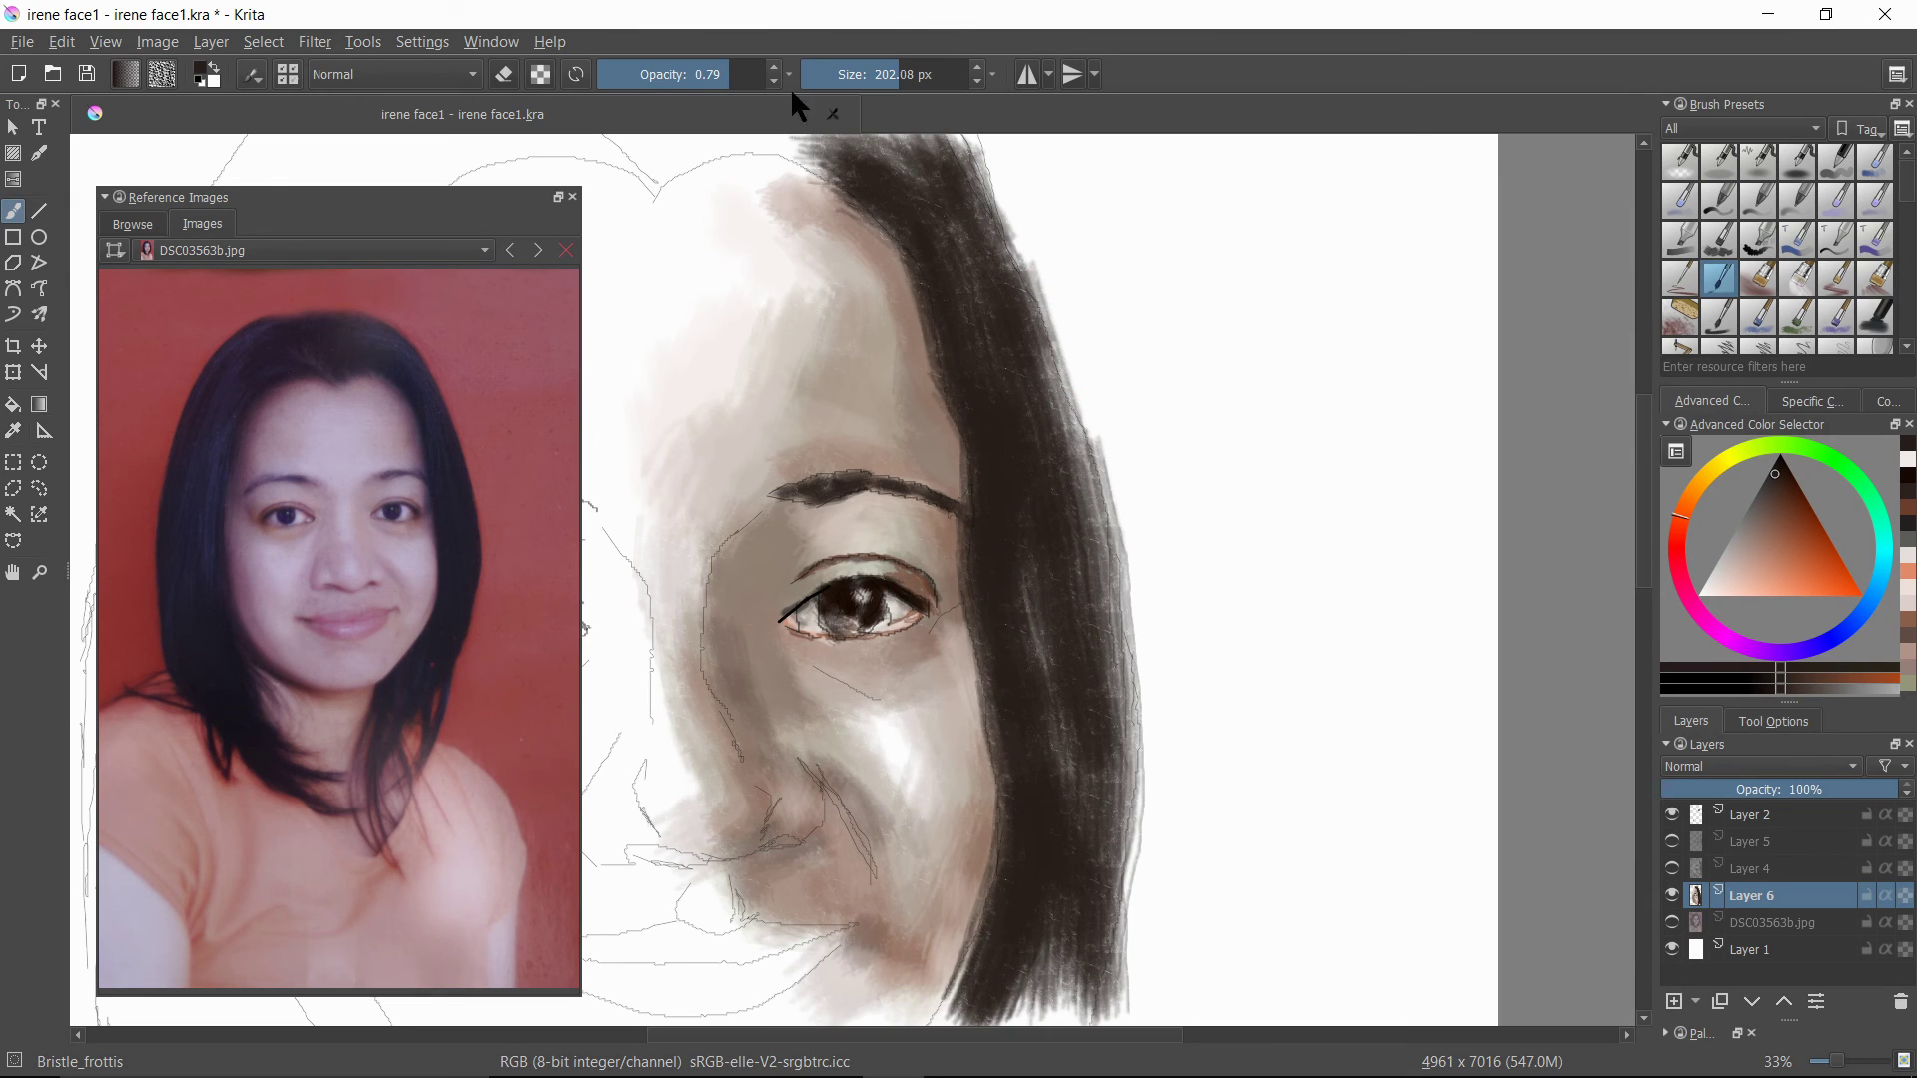
- At 0.59 opacity and about 12 px, paint a light peach stroke under the eye
{"action": "left_click_drag", "start_coordinate": [727, 72], "coordinate": [697, 75]}
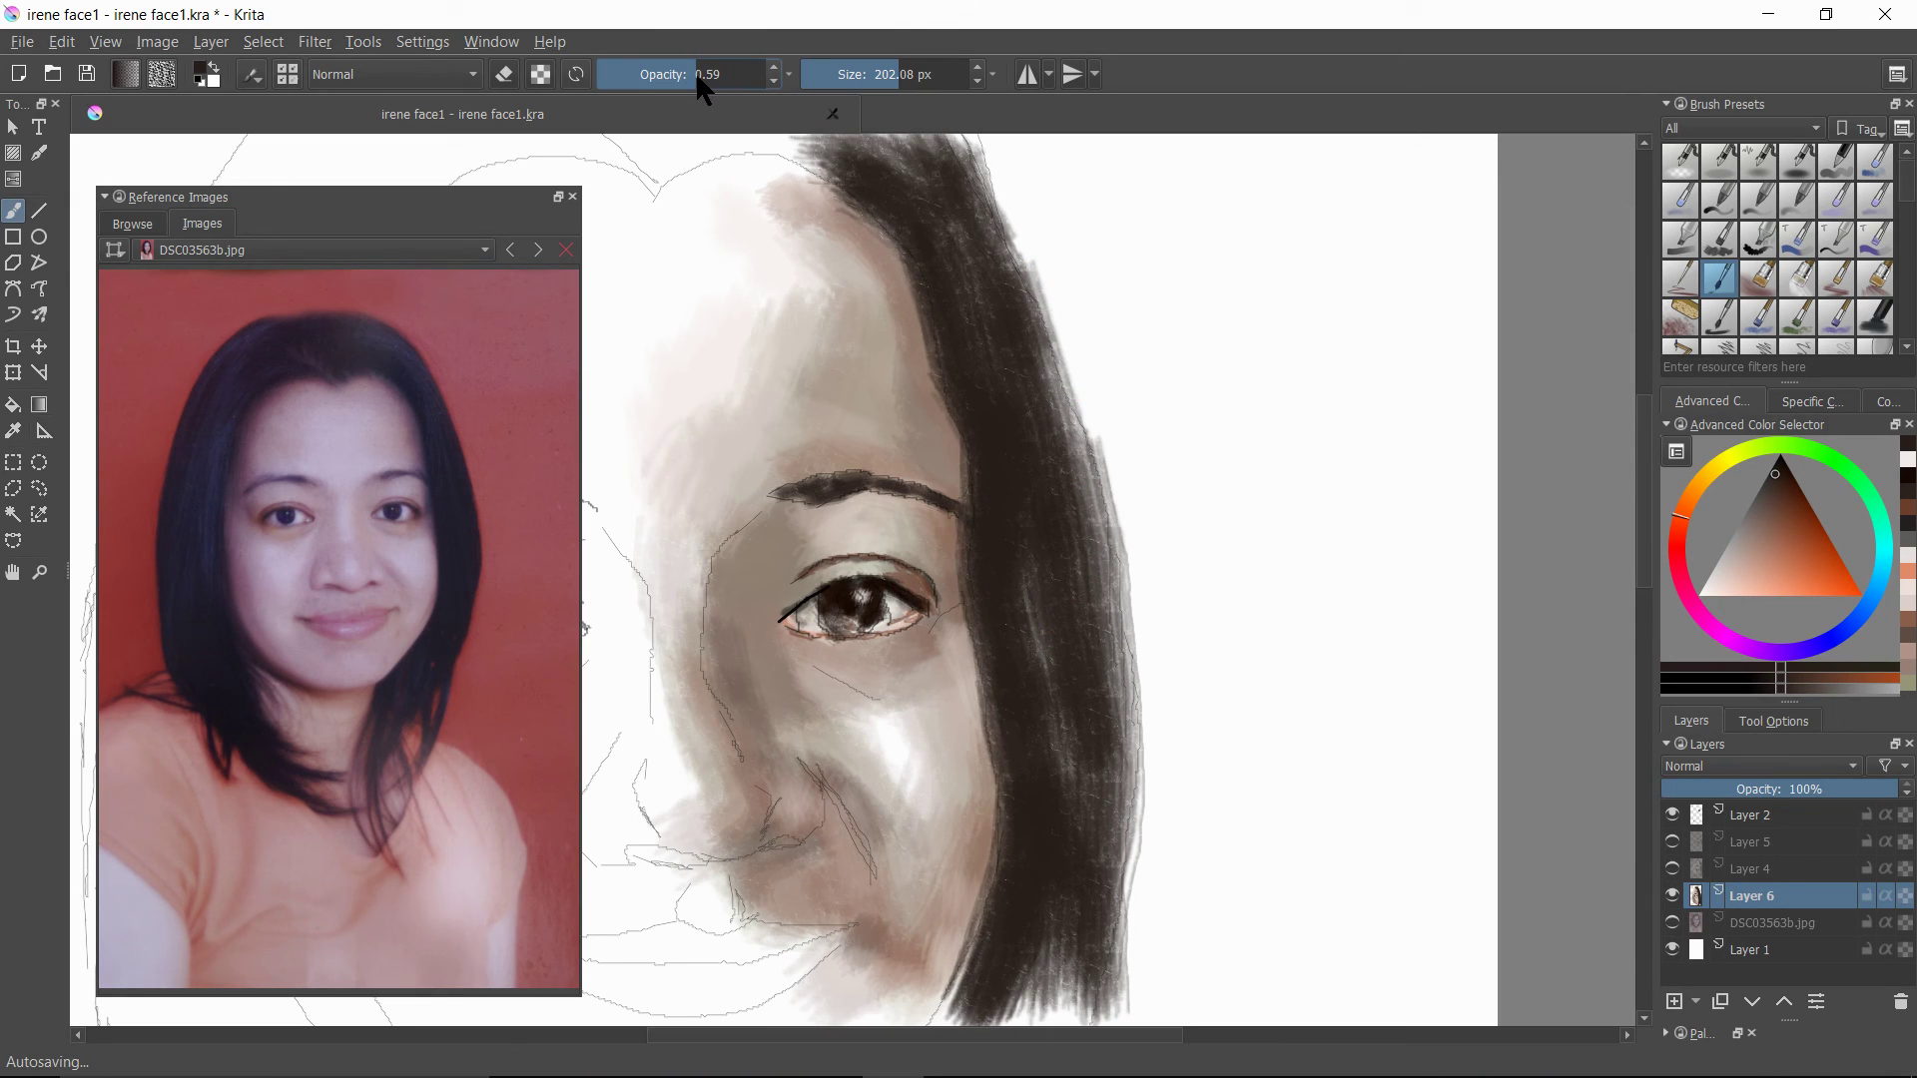
{"action": "left_click_drag", "start_coordinate": [893, 75], "coordinate": [839, 75]}
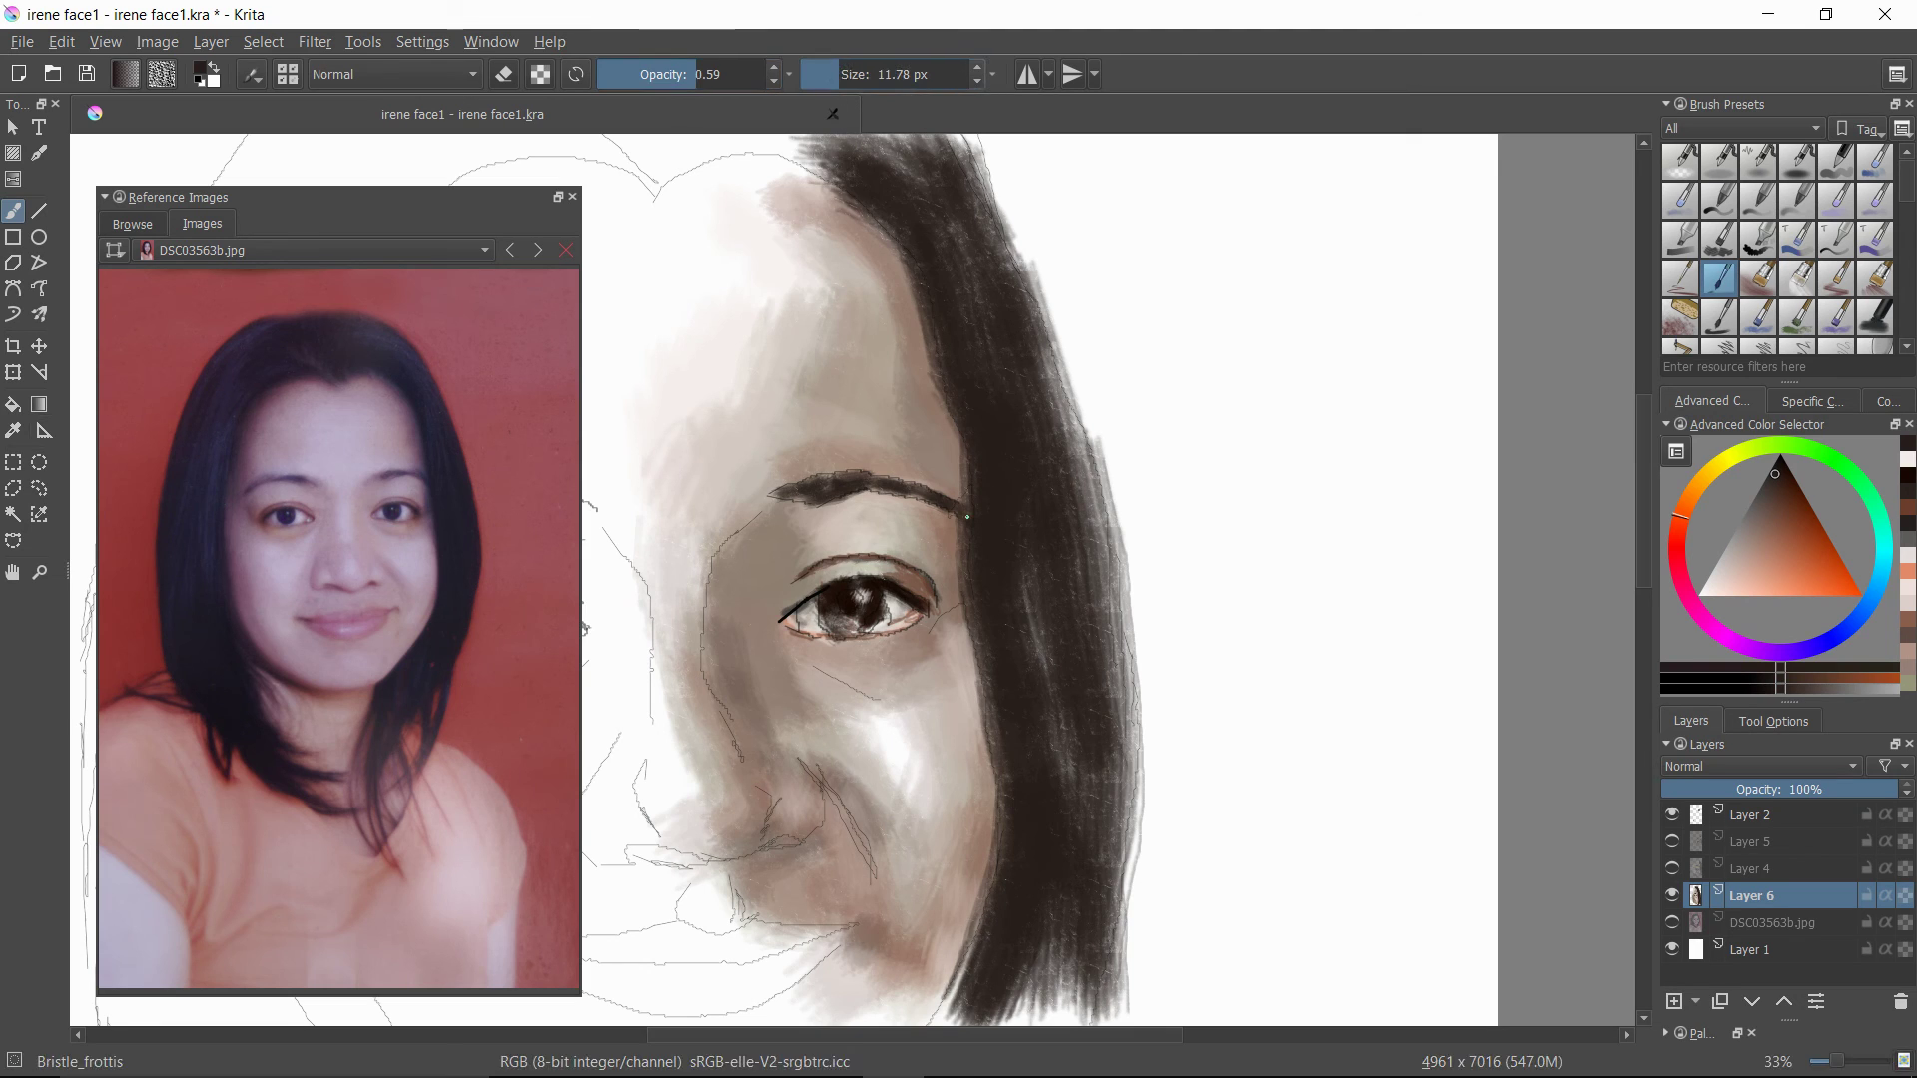
{"action": "left_click", "coordinate": [1739, 589]}
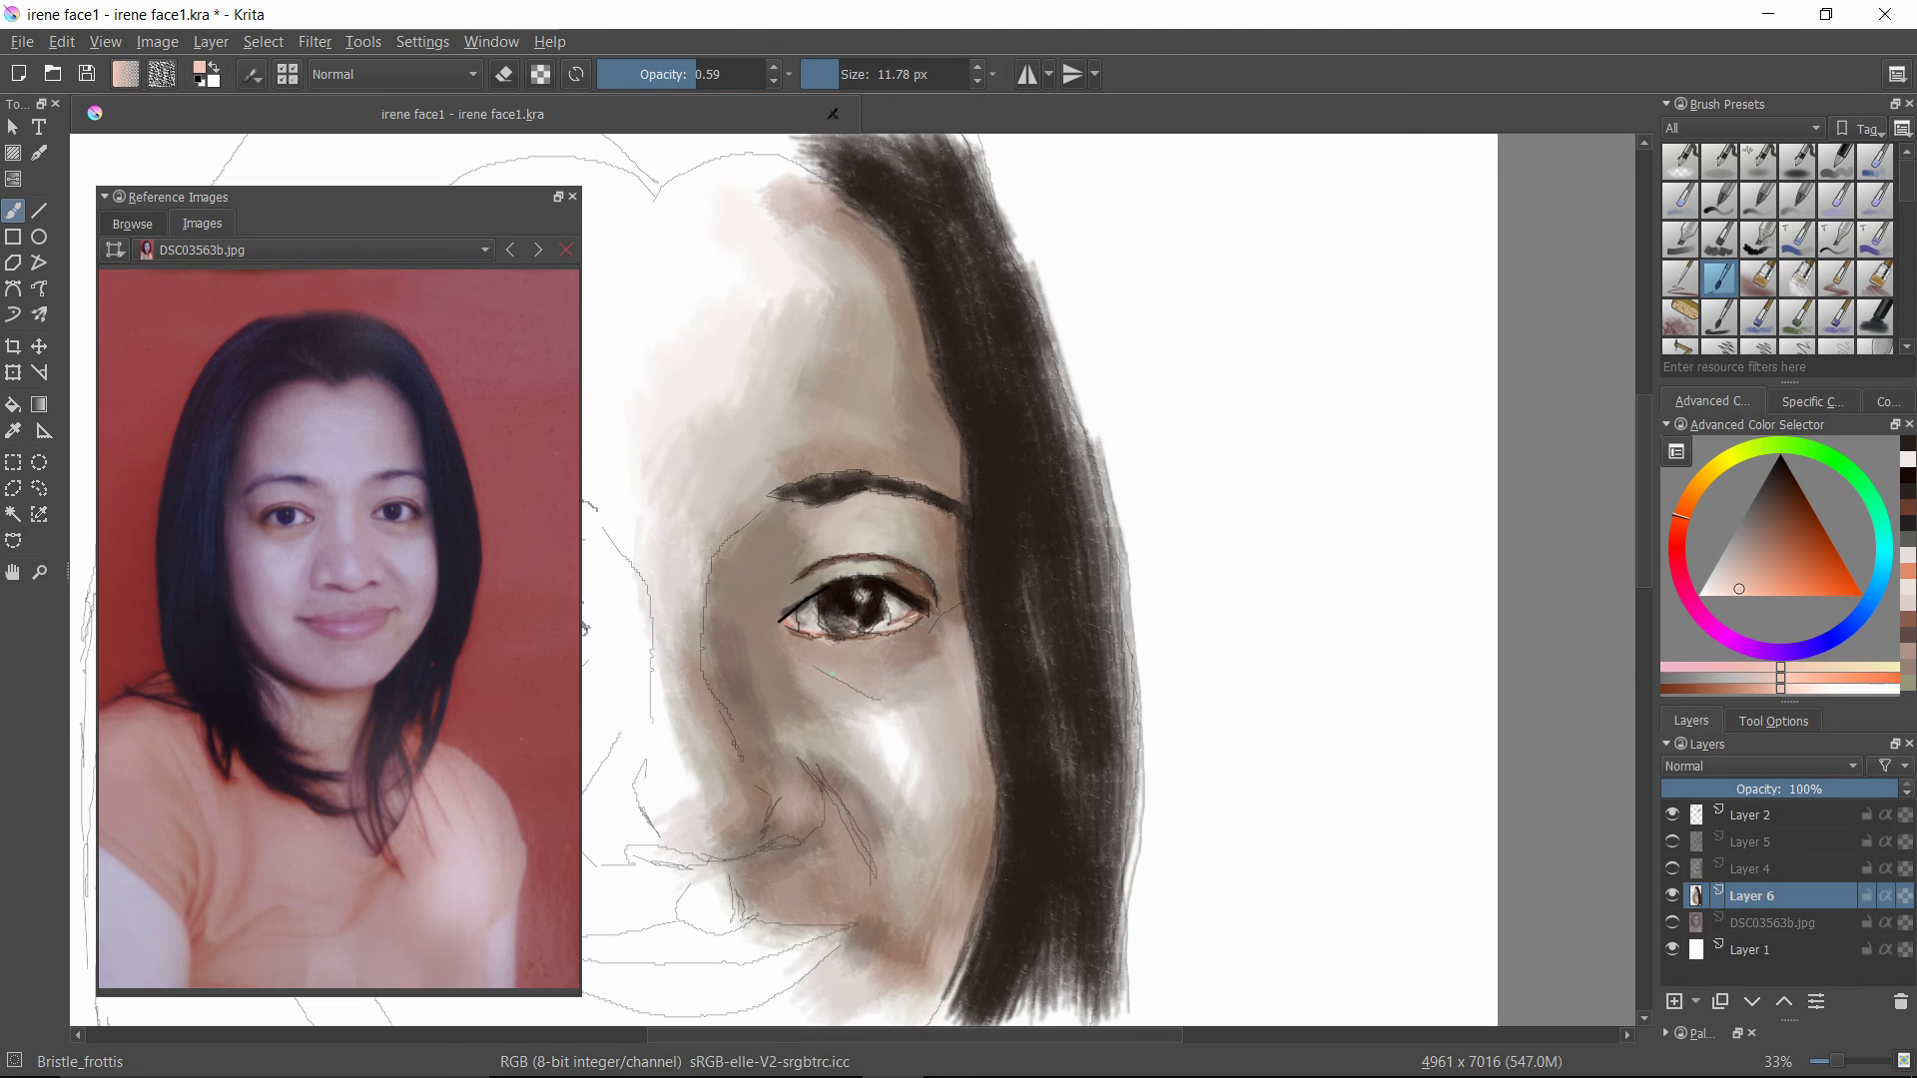
{"action": "left_click_drag", "start_coordinate": [831, 681], "coordinate": [844, 684]}
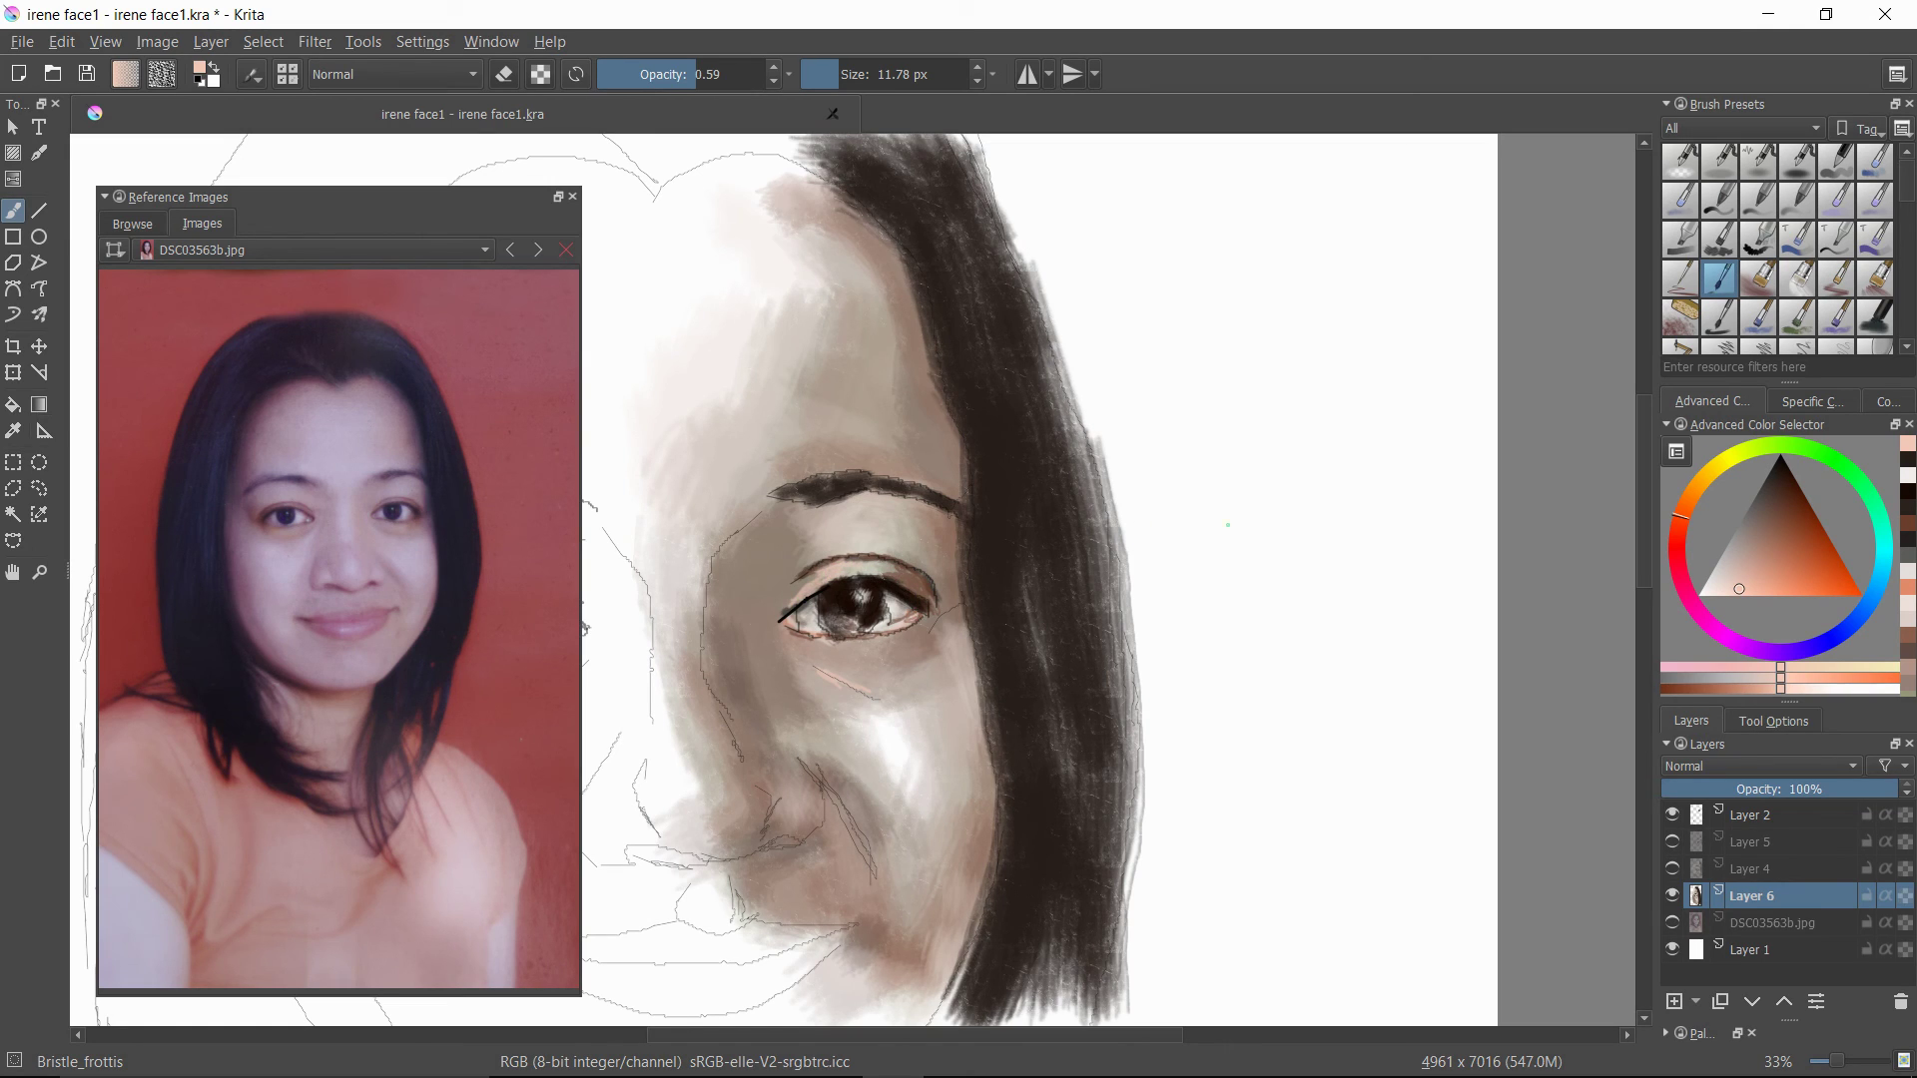
{"action": "left_click", "coordinate": [1747, 559]}
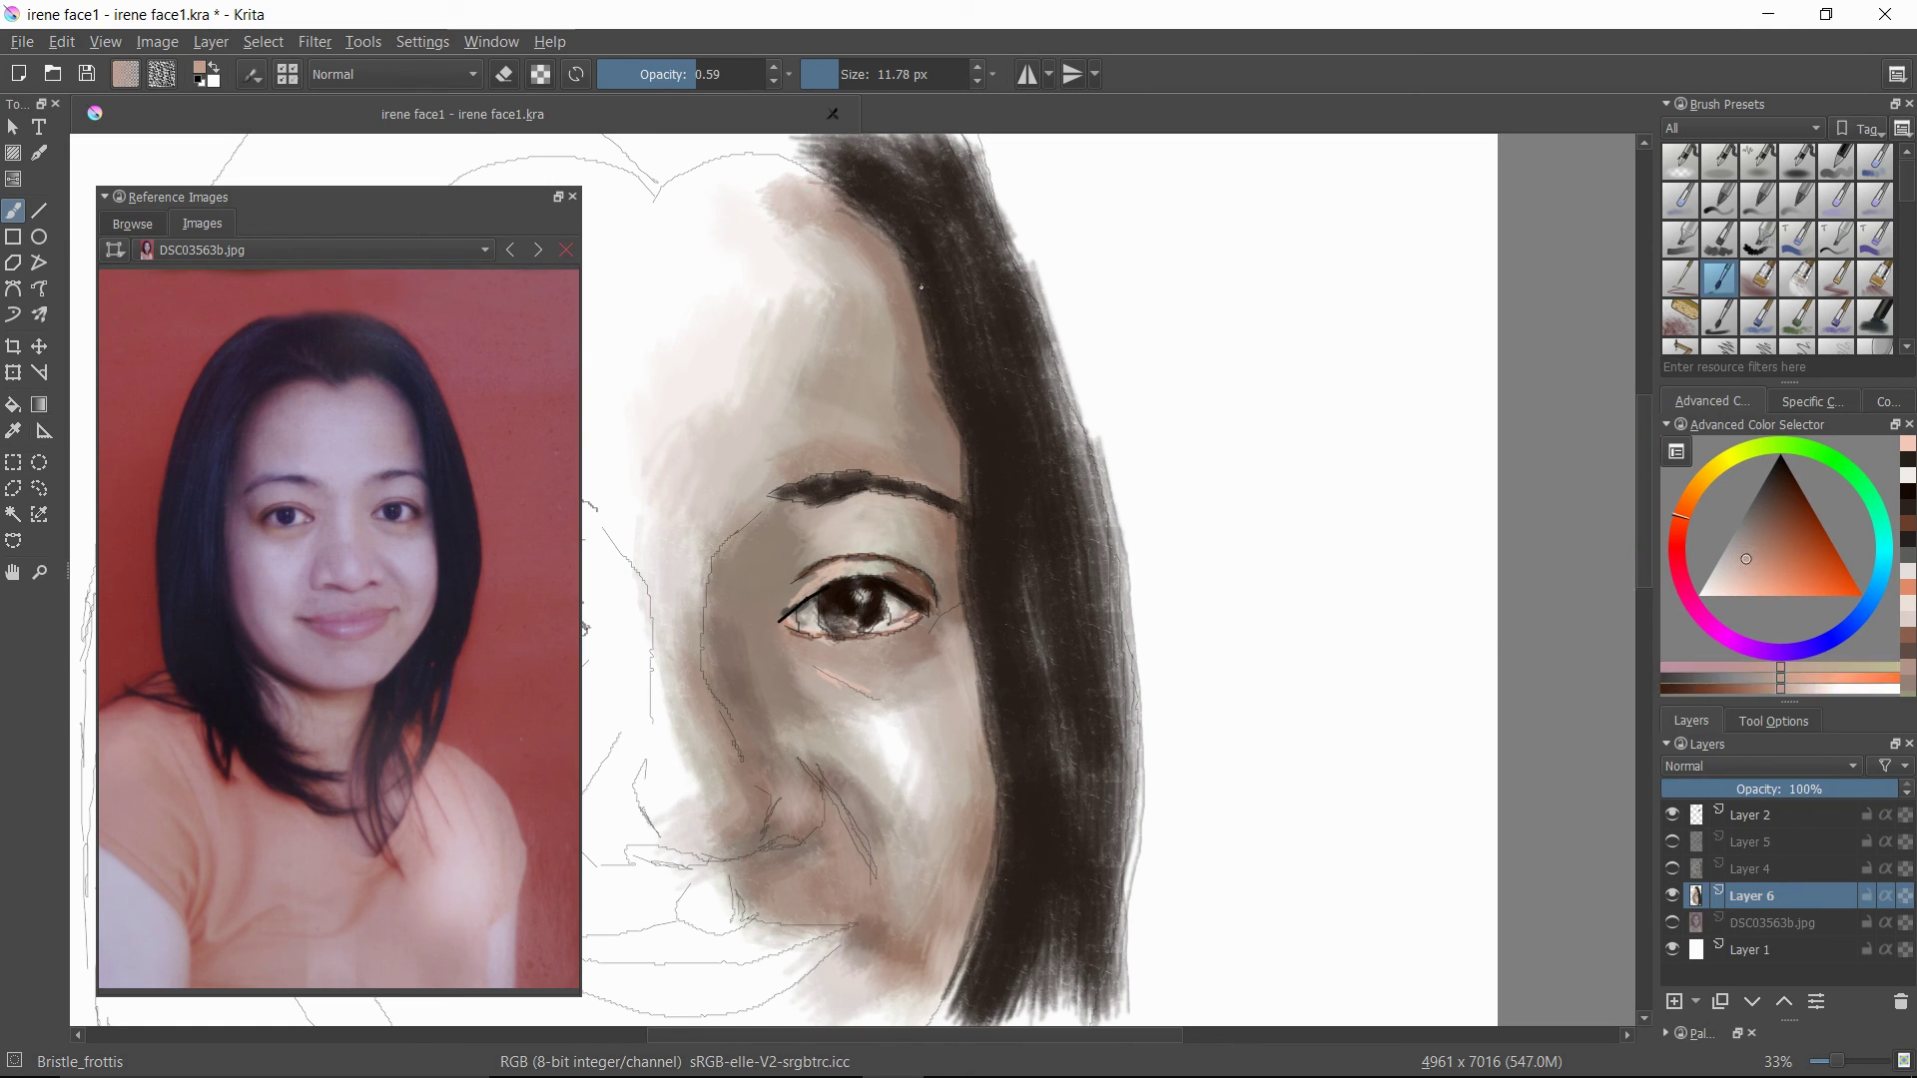
- At 0.41 opacity and 31.96 px, shade the nose, nostril, under-eye and upper eyelid in dark tones
{"action": "left_click", "coordinate": [667, 78]}
{"action": "left_click_drag", "start_coordinate": [881, 74], "coordinate": [872, 133]}
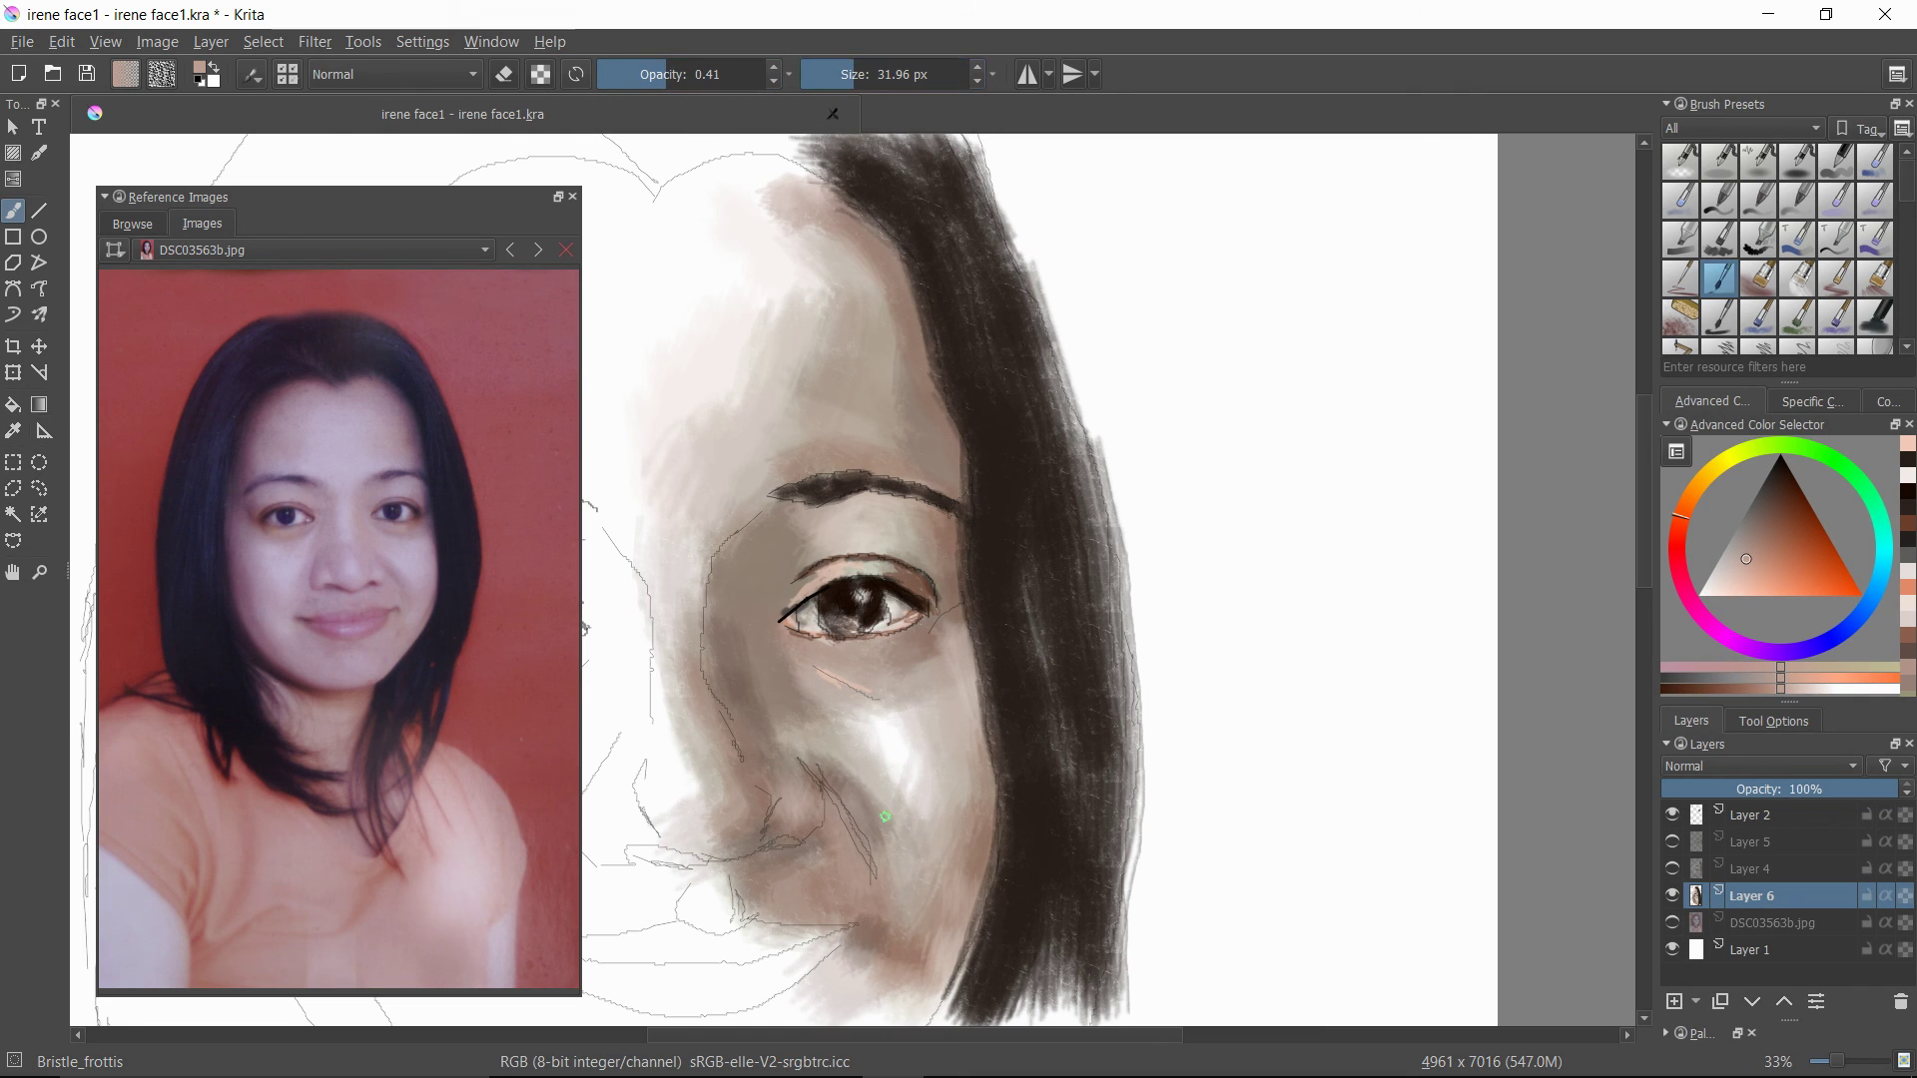
{"action": "left_click", "coordinate": [1768, 556]}
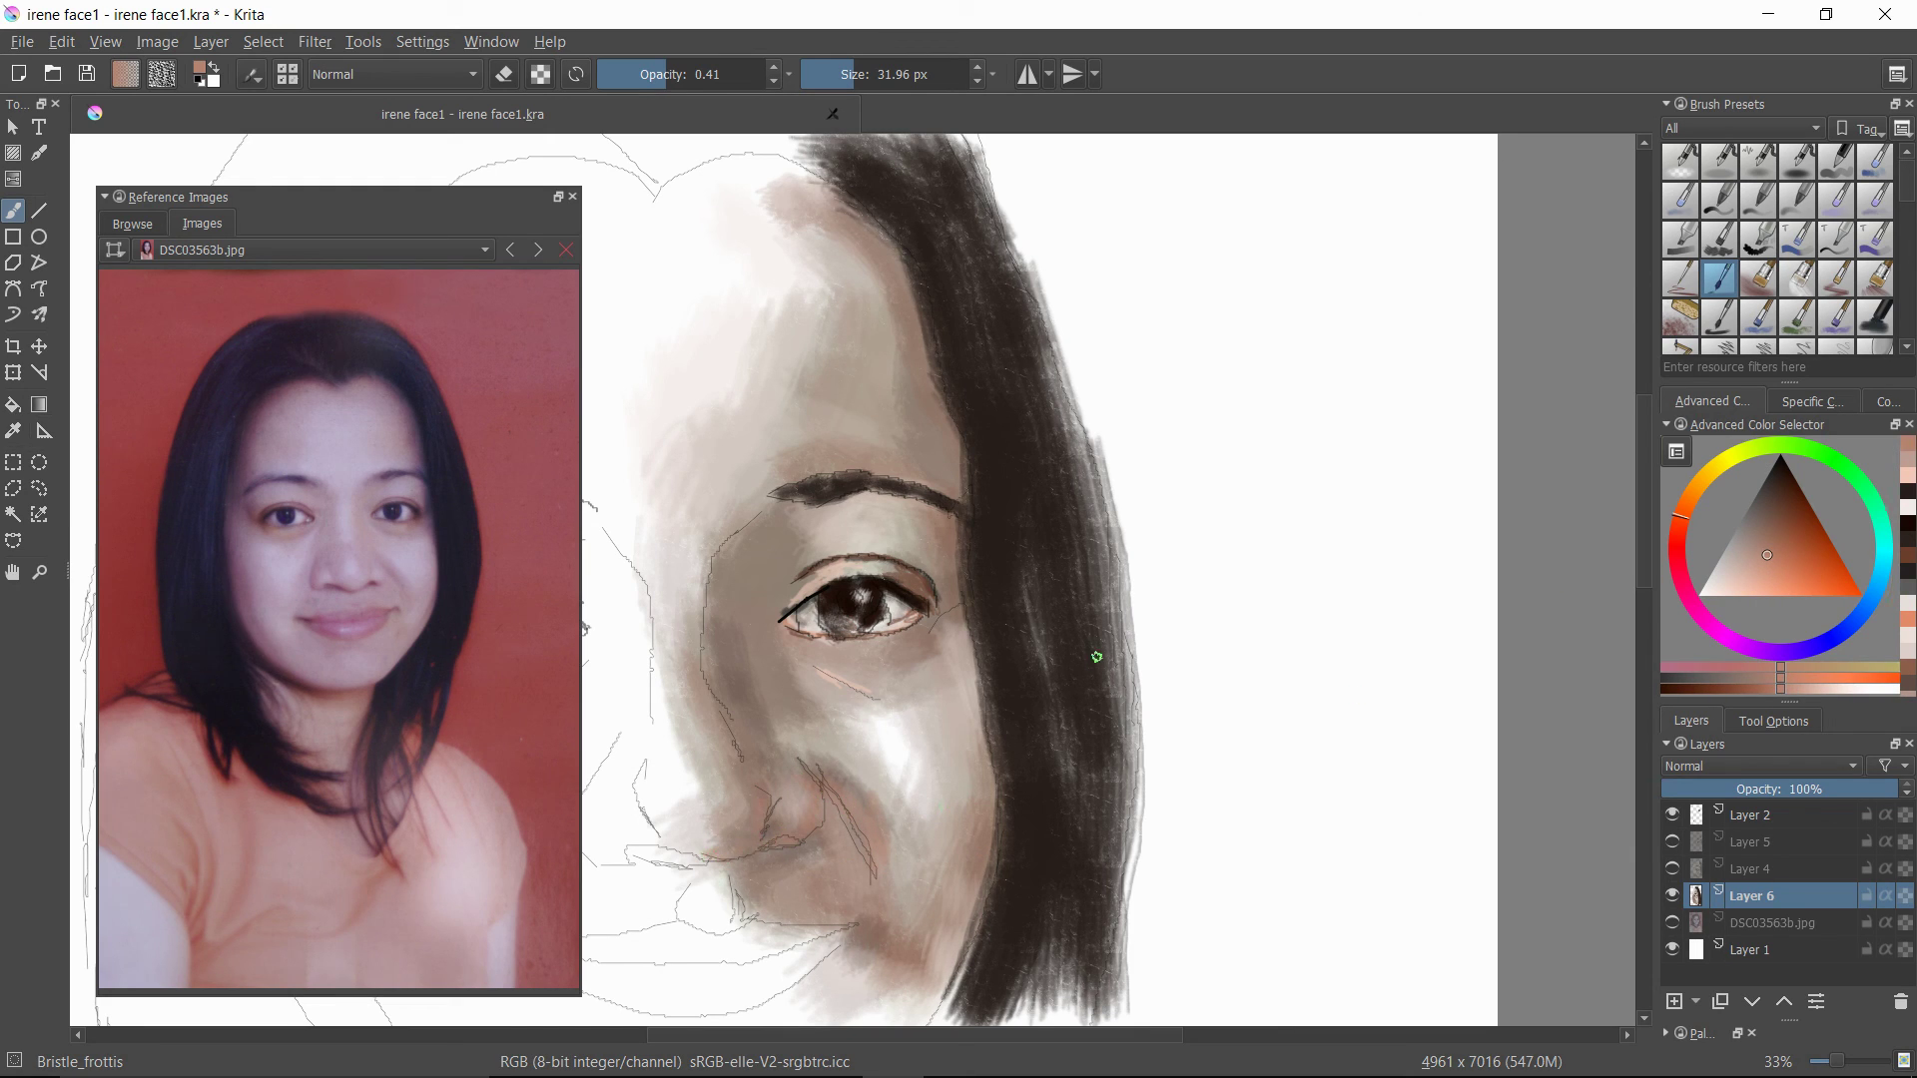
{"action": "left_click", "coordinate": [1768, 484]}
{"action": "left_click_drag", "start_coordinate": [774, 847], "coordinate": [778, 843]}
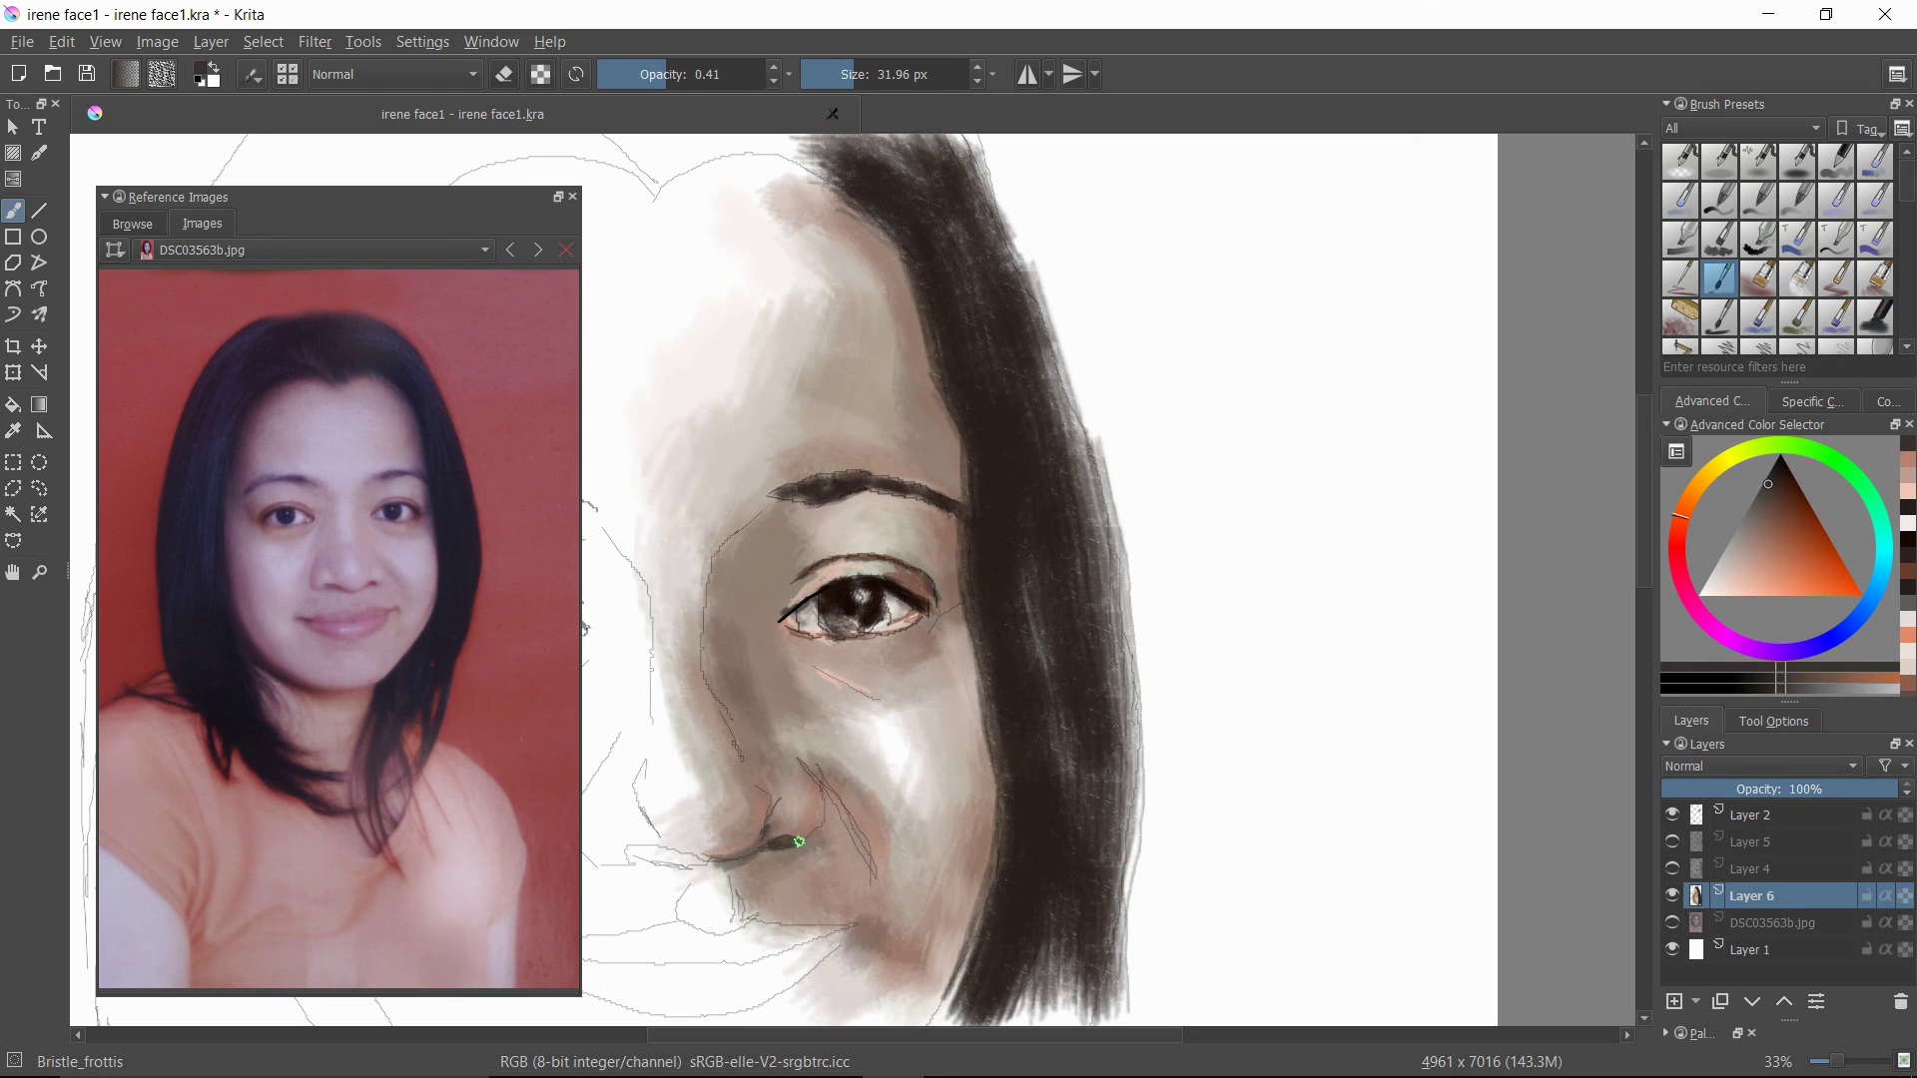
{"action": "mouse_move", "coordinate": [825, 825]}
{"action": "left_mouse_down"}
{"action": "mouse_move", "coordinate": [824, 802]}
{"action": "mouse_move", "coordinate": [730, 877]}
{"action": "mouse_move", "coordinate": [770, 841]}
{"action": "mouse_move", "coordinate": [765, 805]}
{"action": "left_mouse_up"}
{"action": "left_click_drag", "start_coordinate": [848, 686], "coordinate": [805, 659]}
{"action": "left_click_drag", "start_coordinate": [802, 586], "coordinate": [861, 556]}
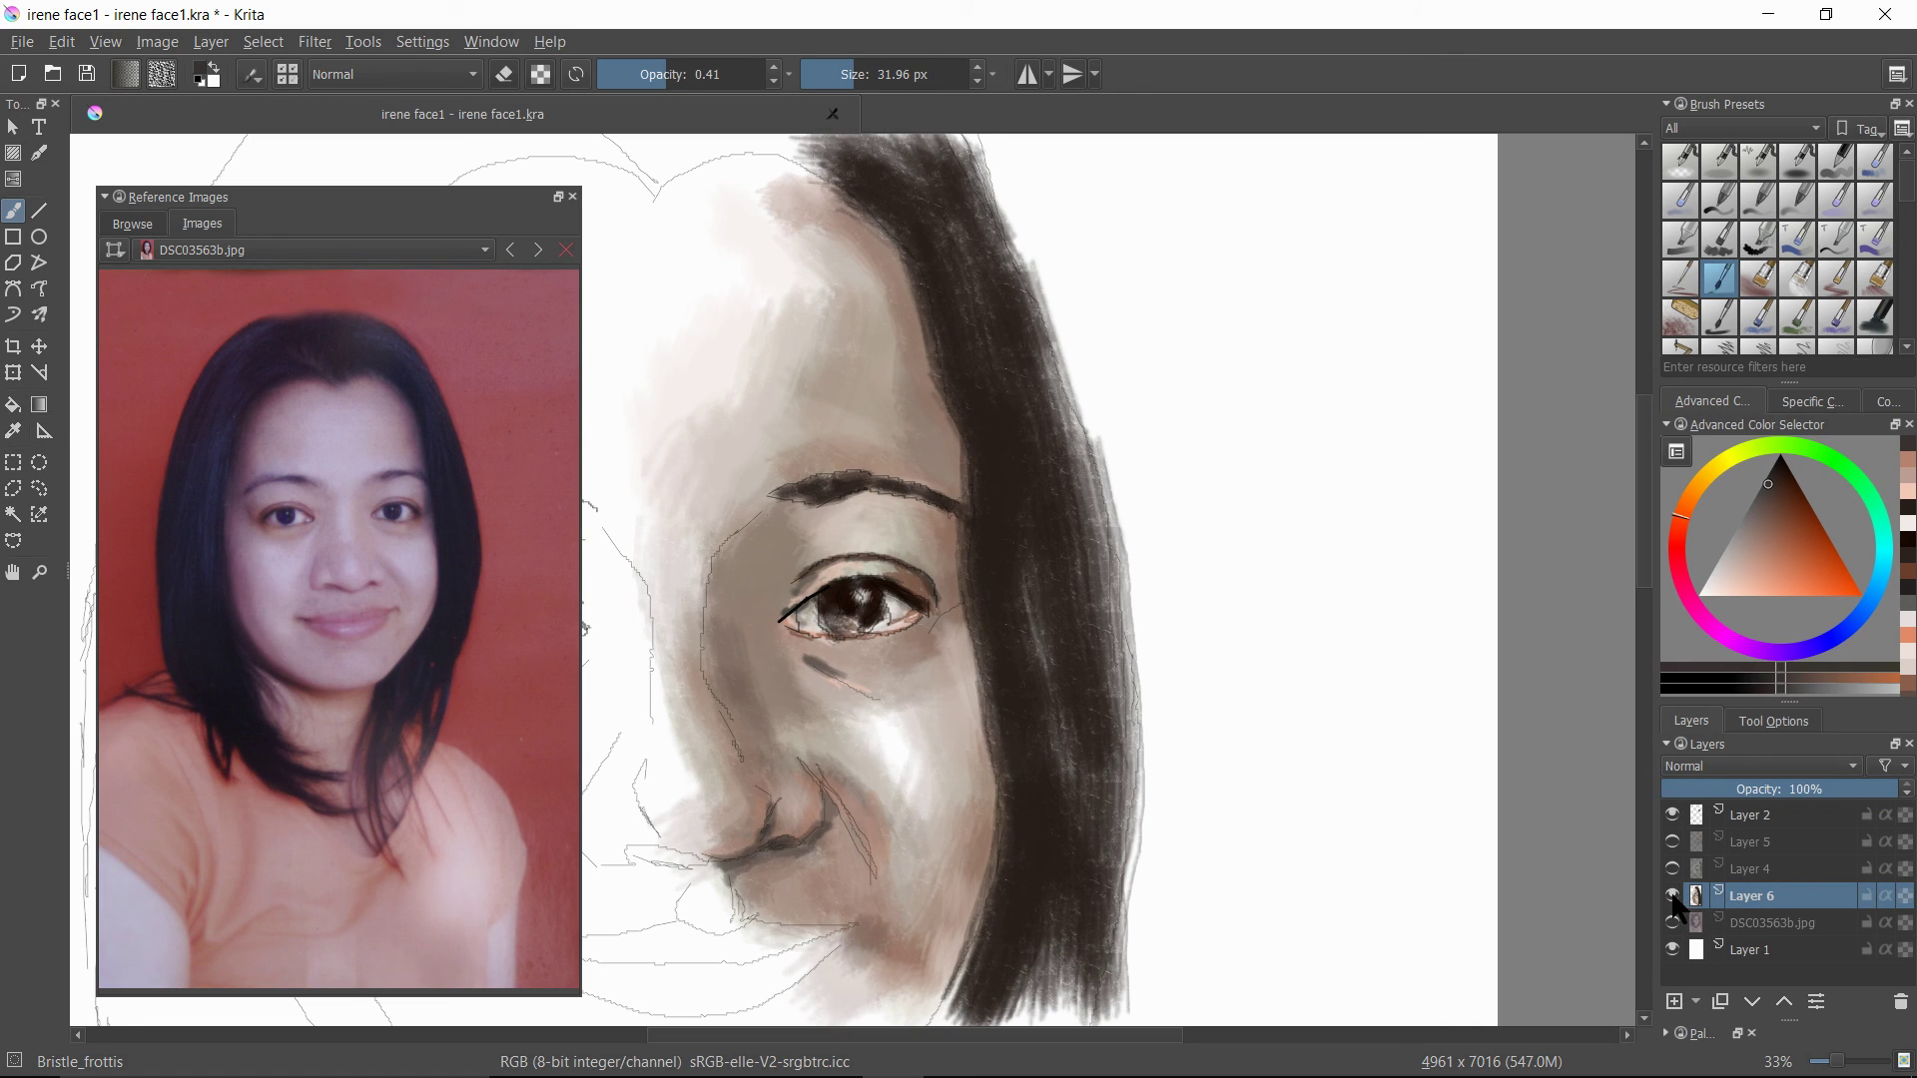
- Hide the Layer 2 line drawing and show colour Layers 4 and 5
{"action": "left_click", "coordinate": [1674, 816]}
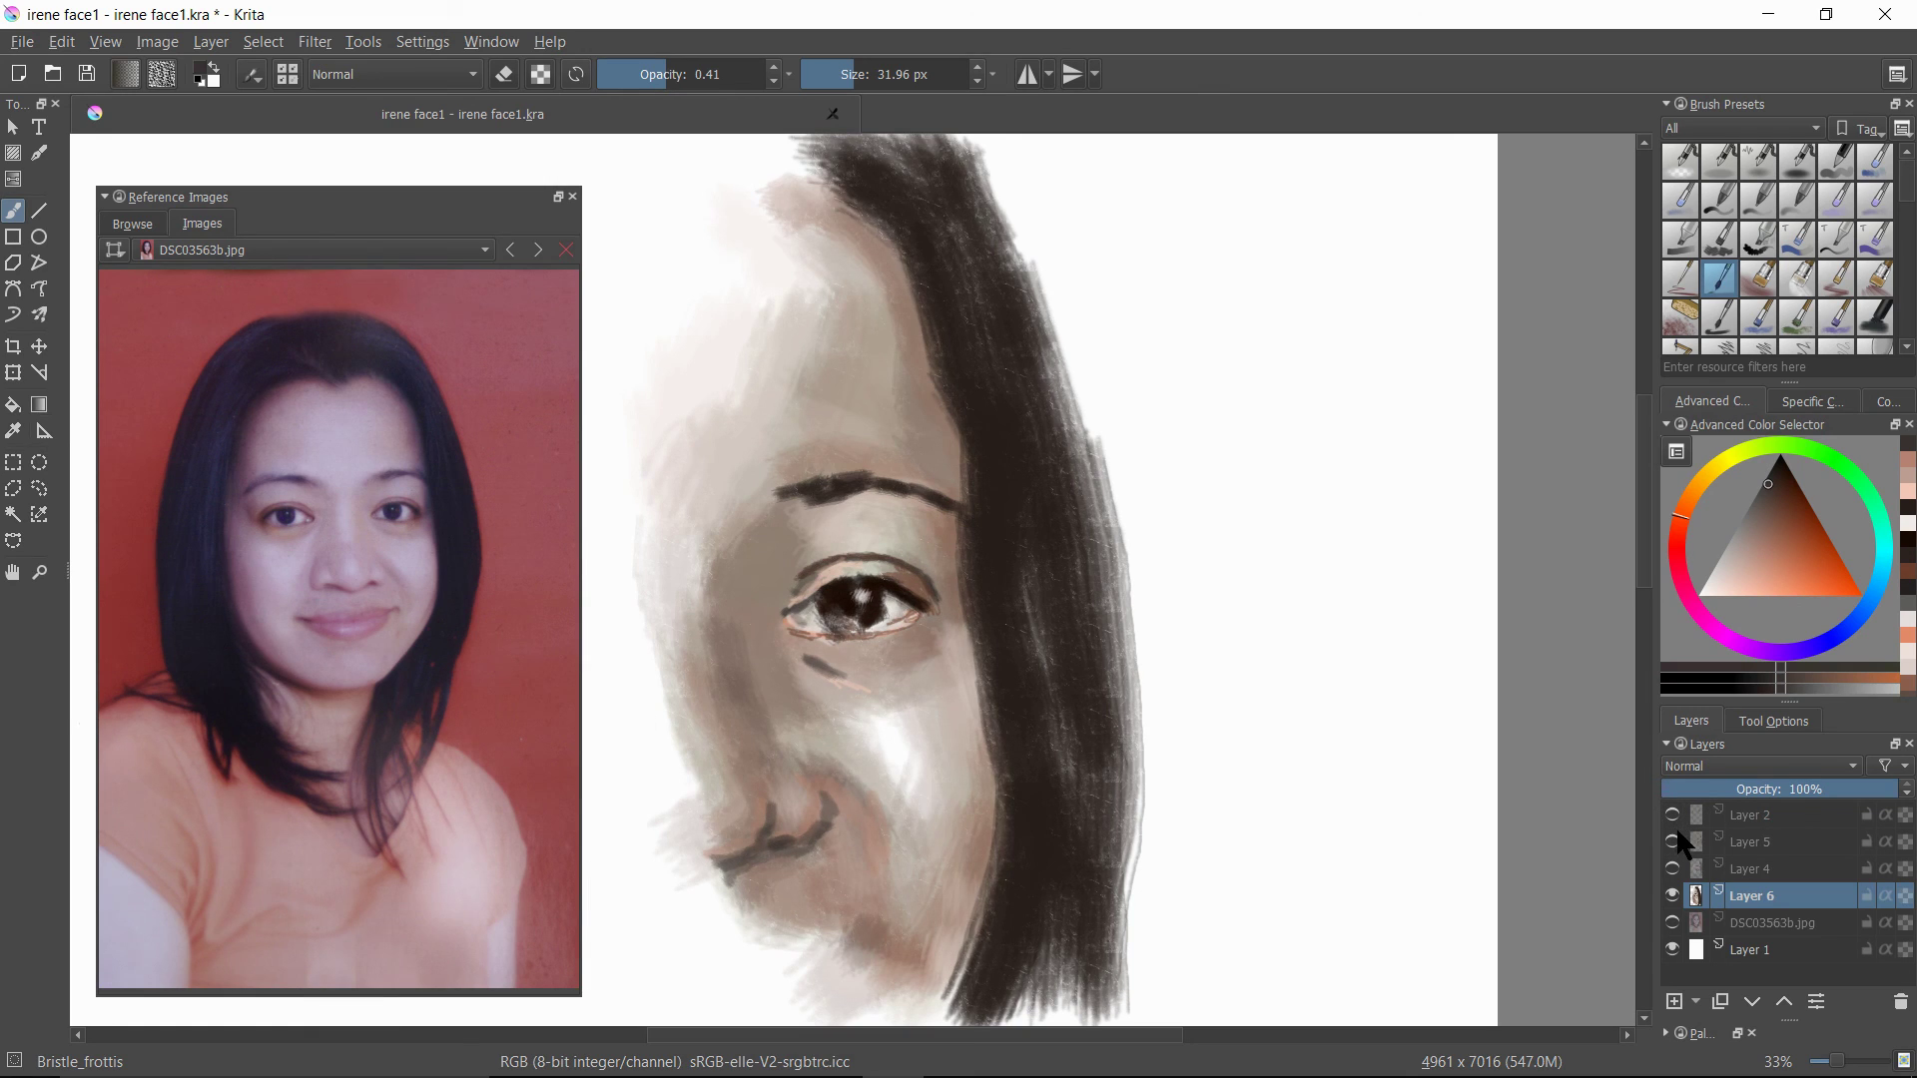
{"action": "left_click", "coordinate": [1674, 870]}
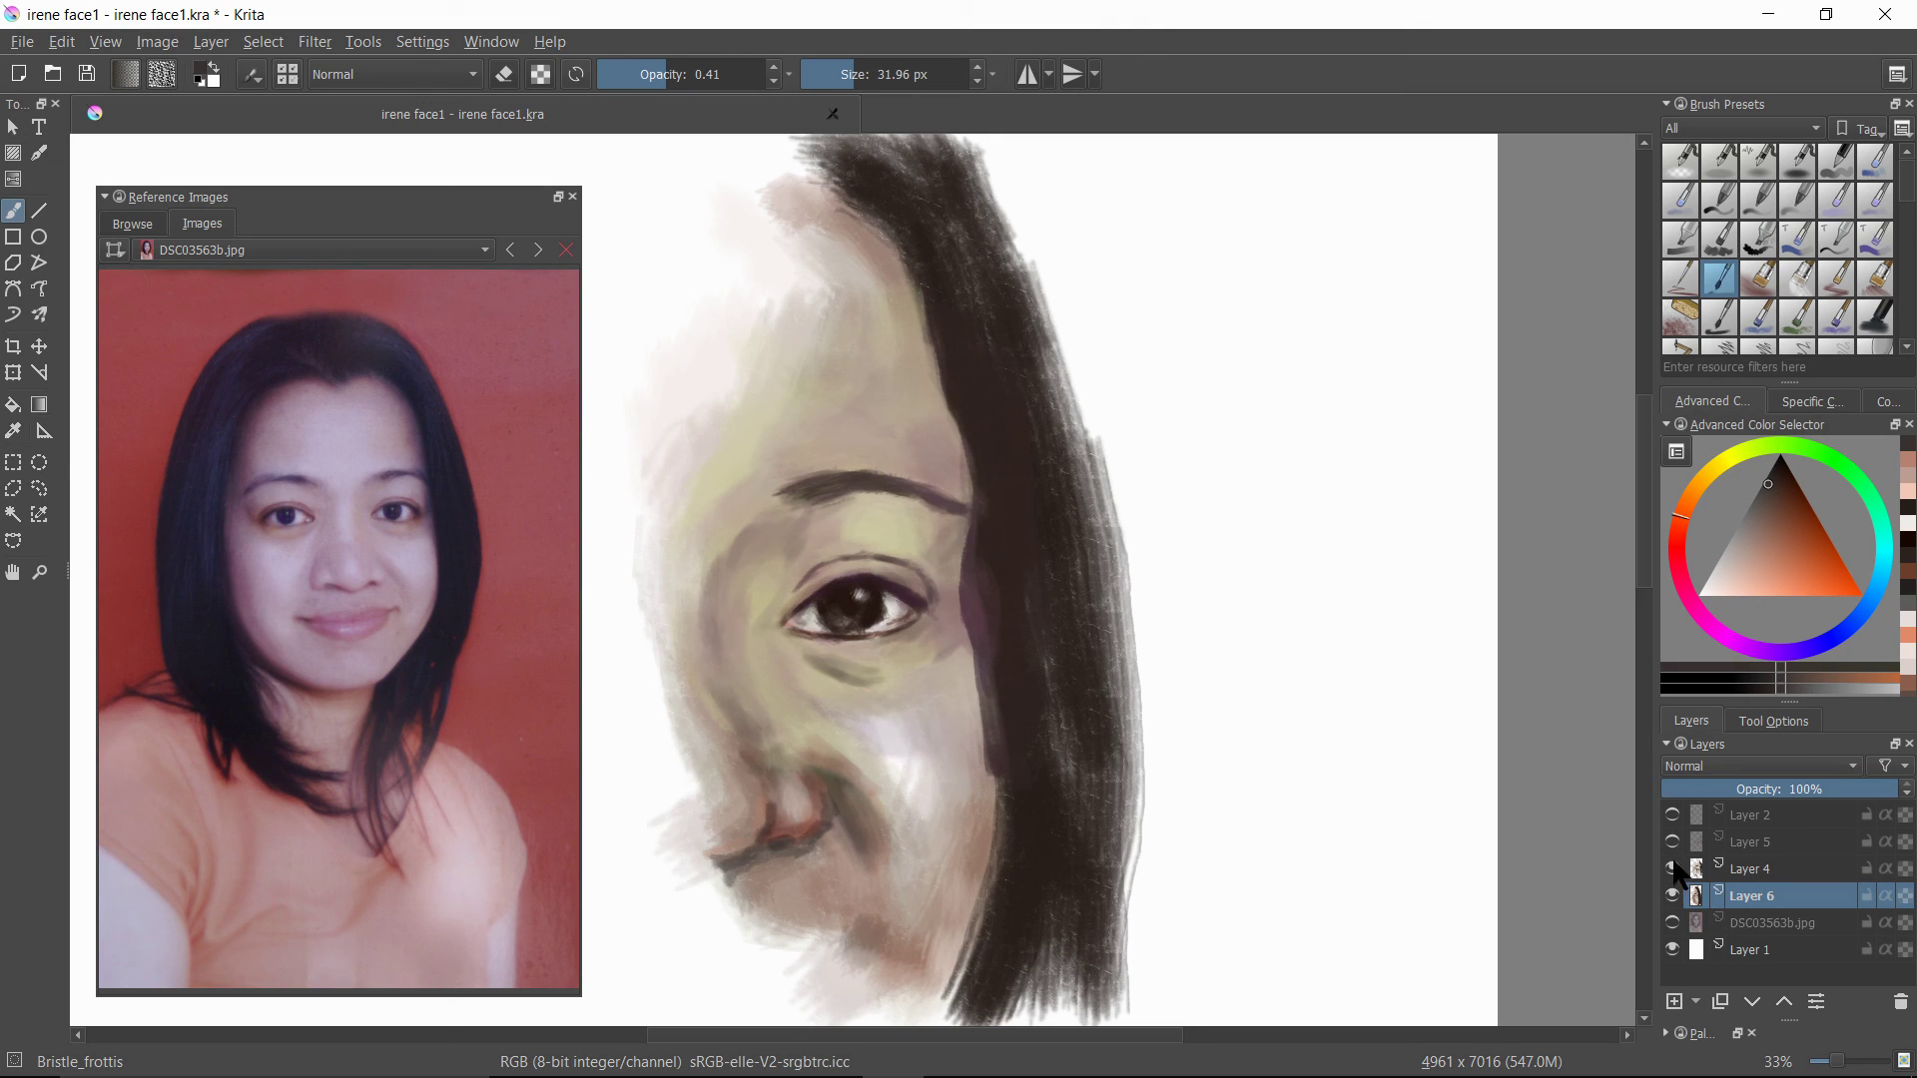
{"action": "left_click", "coordinate": [1673, 843]}
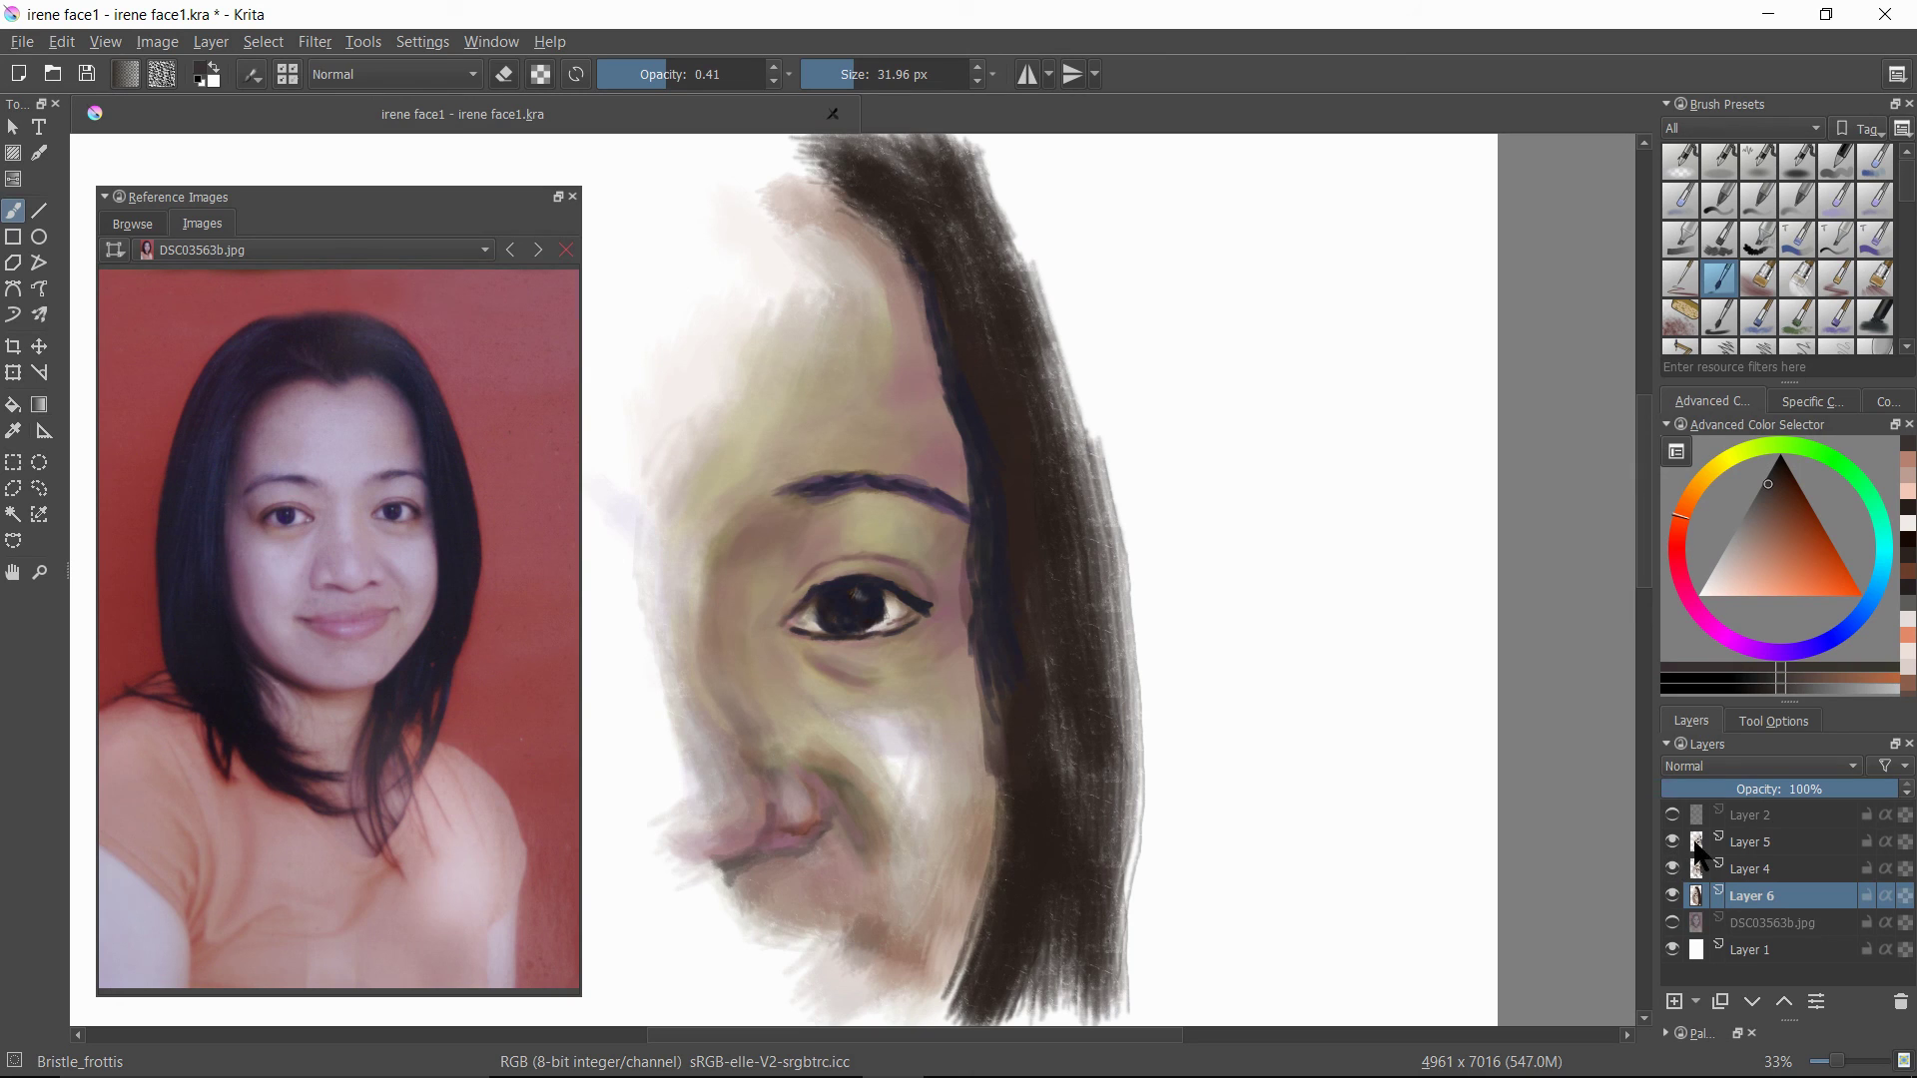
- Set both Layer 5 and Layer 4 to the Overlay blending mode
{"action": "left_click", "coordinate": [1749, 846]}
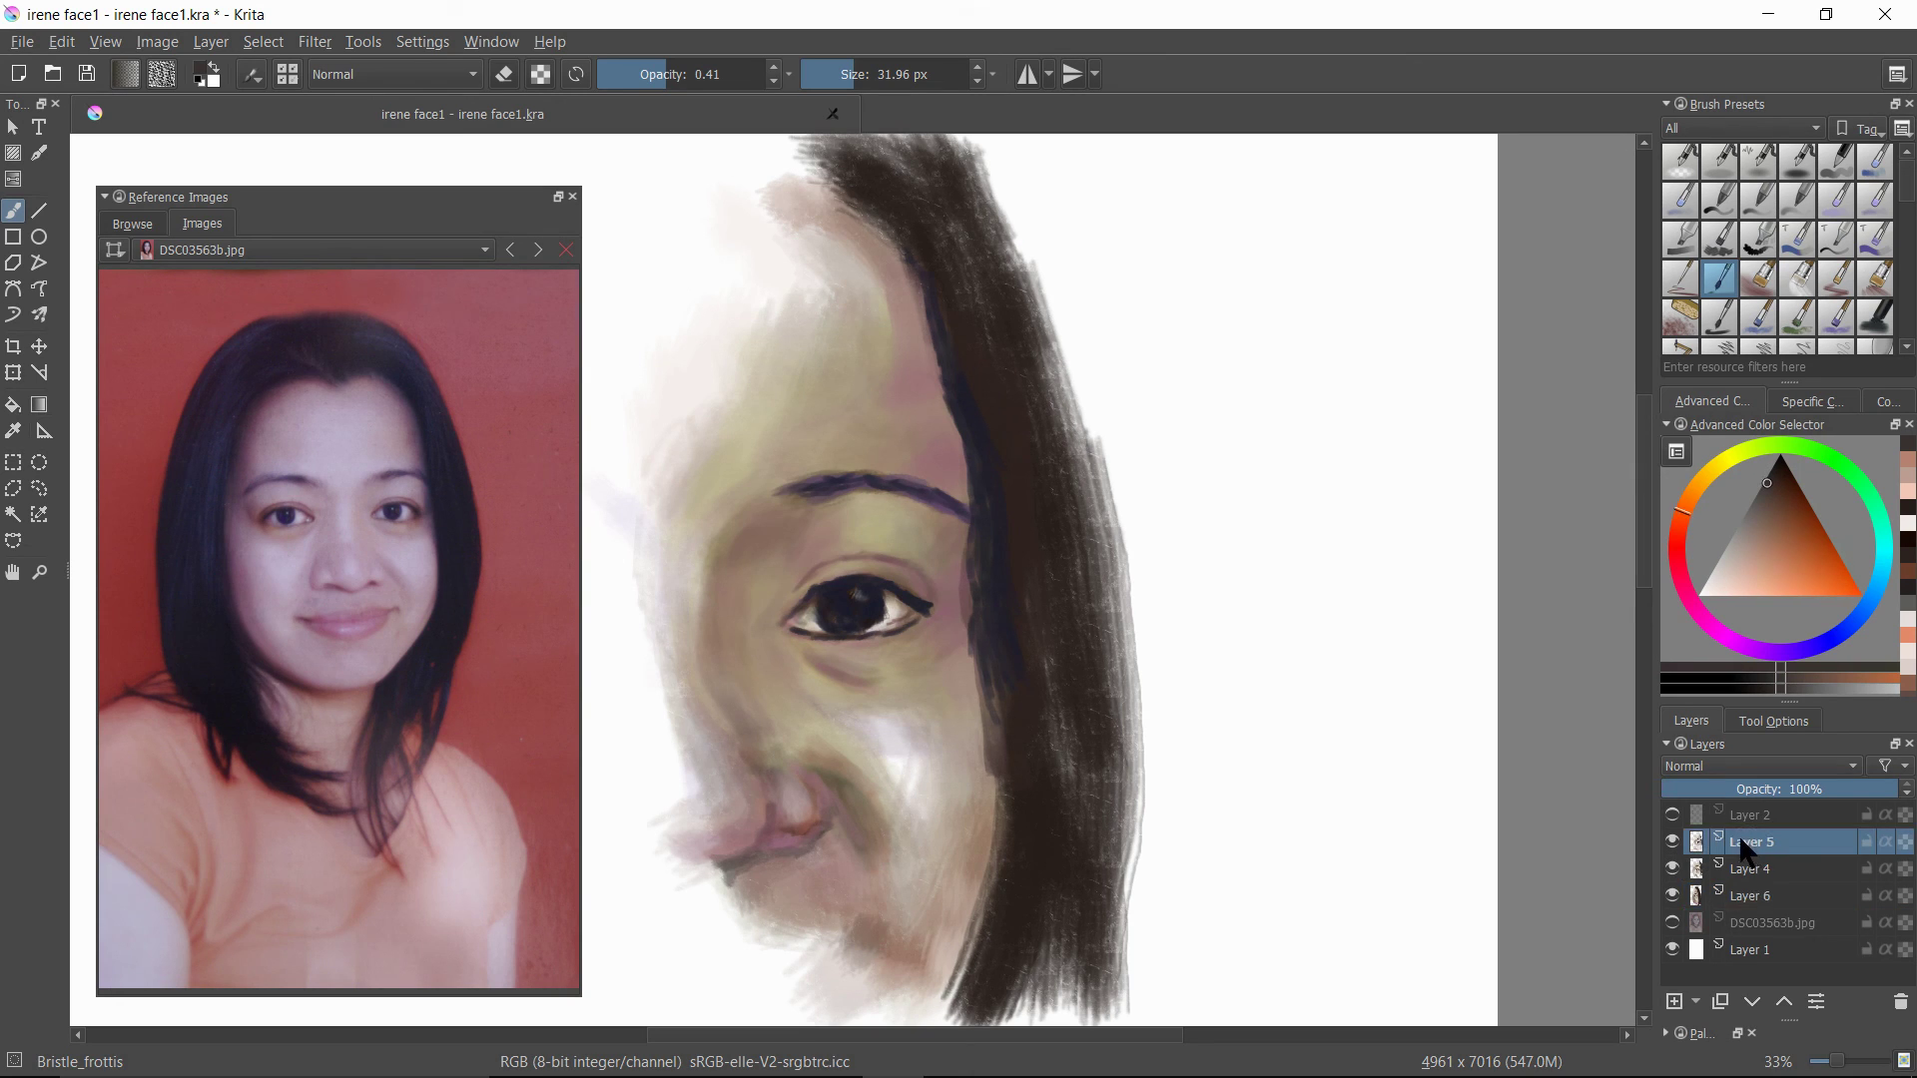
{"action": "left_click", "coordinate": [1711, 761]}
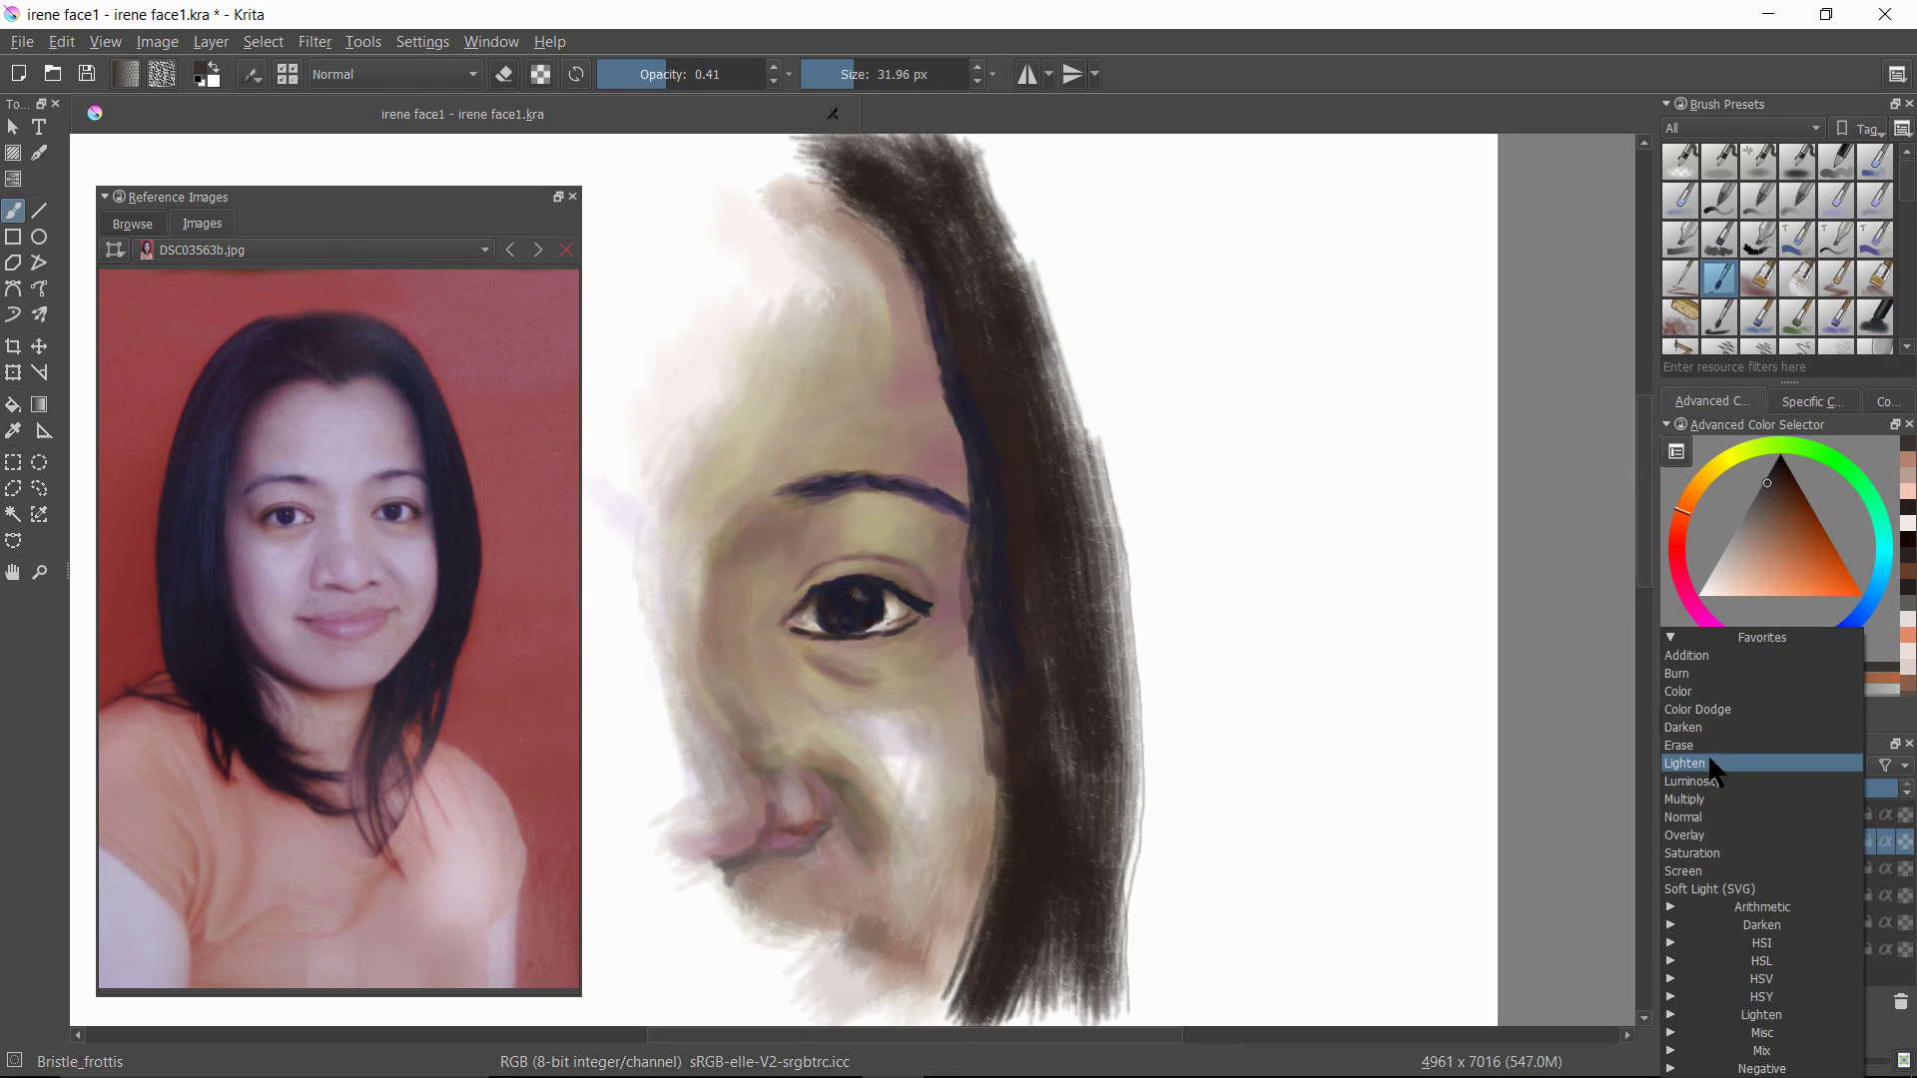
{"action": "left_click", "coordinate": [1695, 839]}
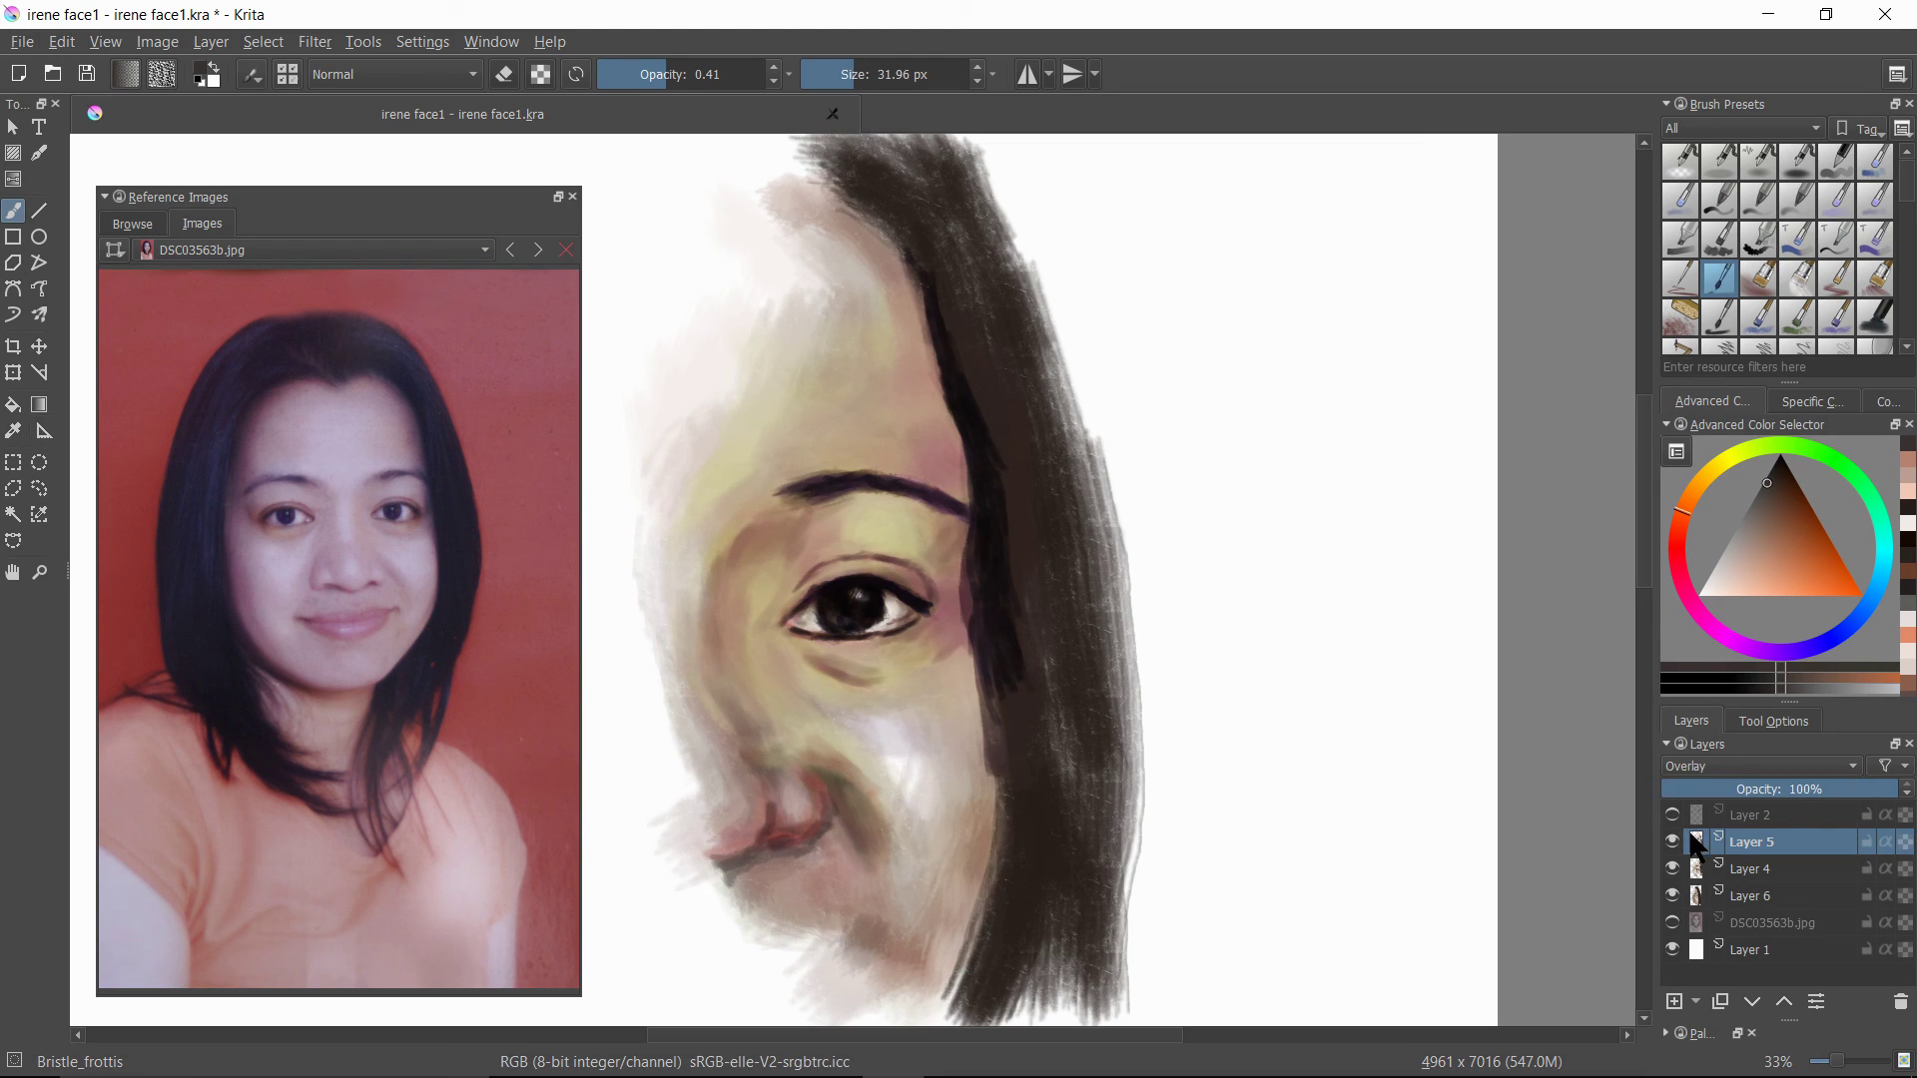
{"action": "left_click", "coordinate": [1693, 762]}
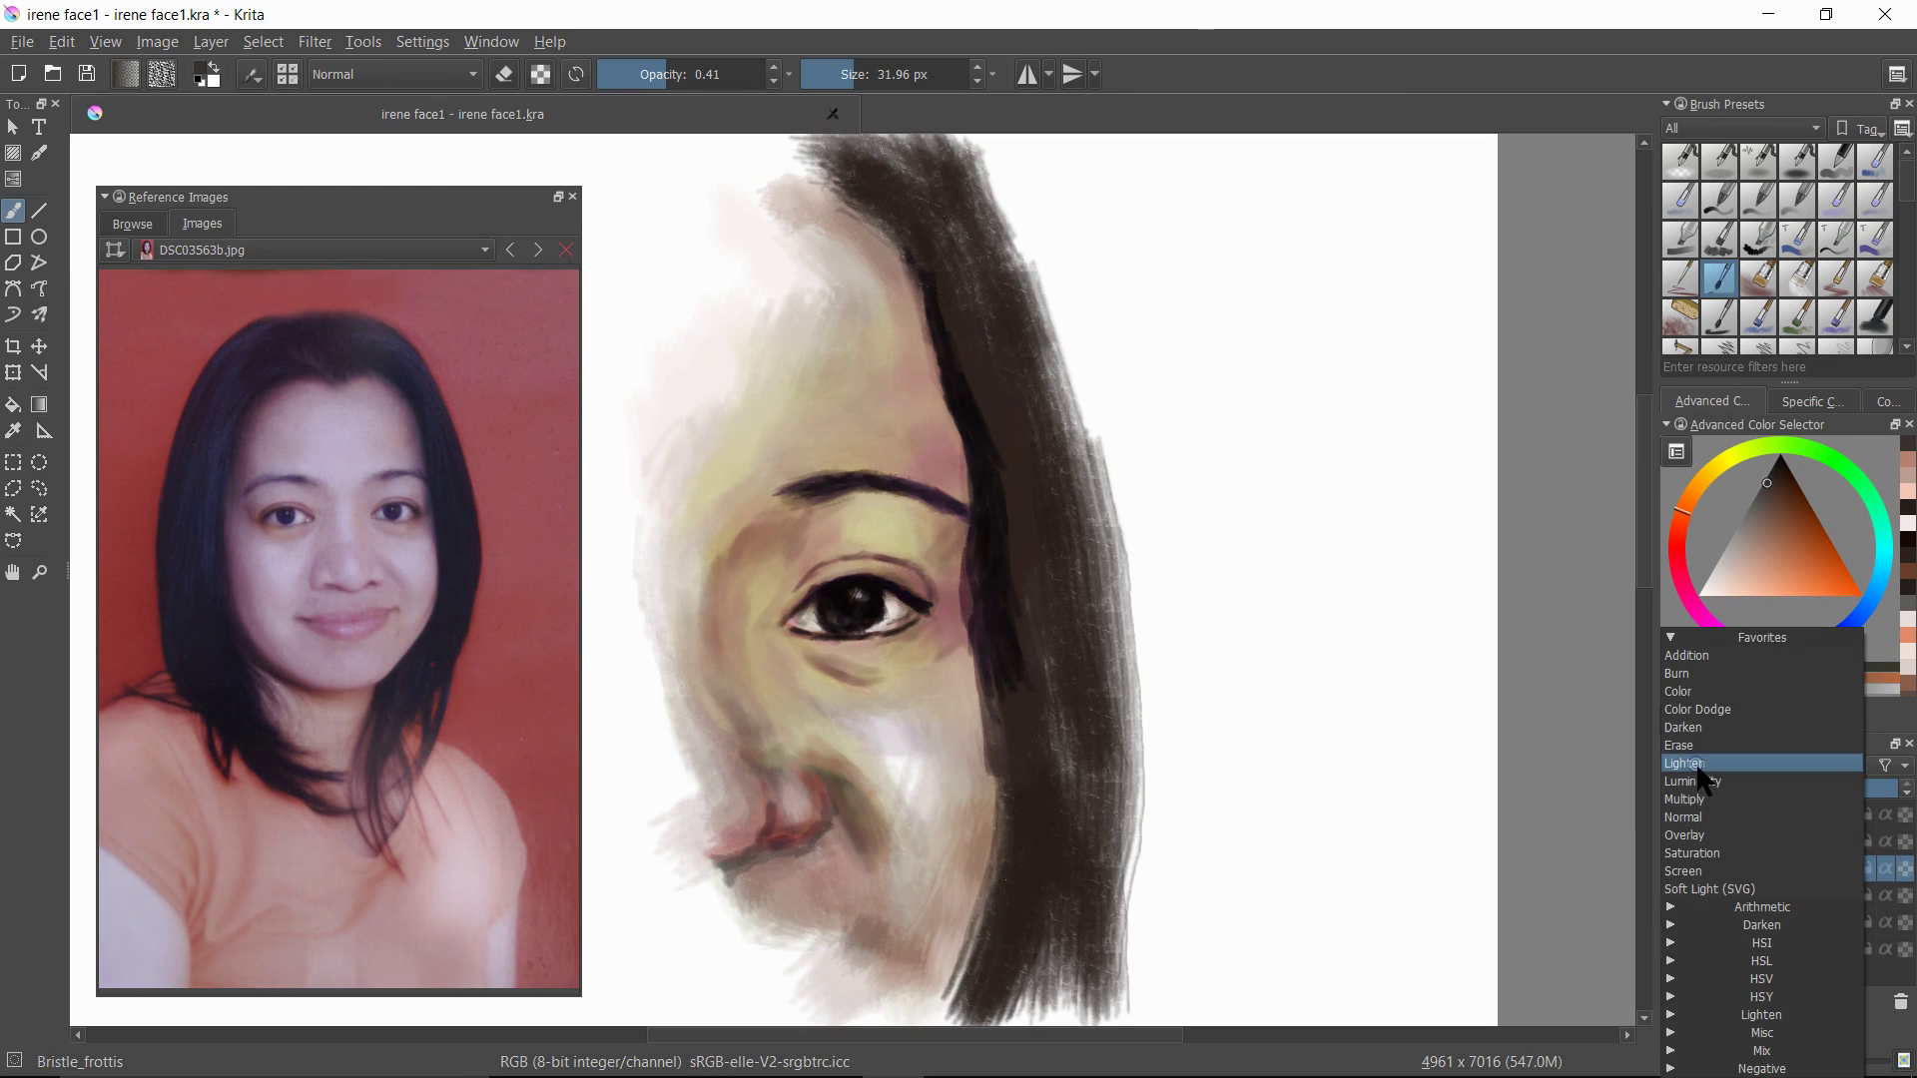
{"action": "left_click", "coordinate": [1695, 837]}
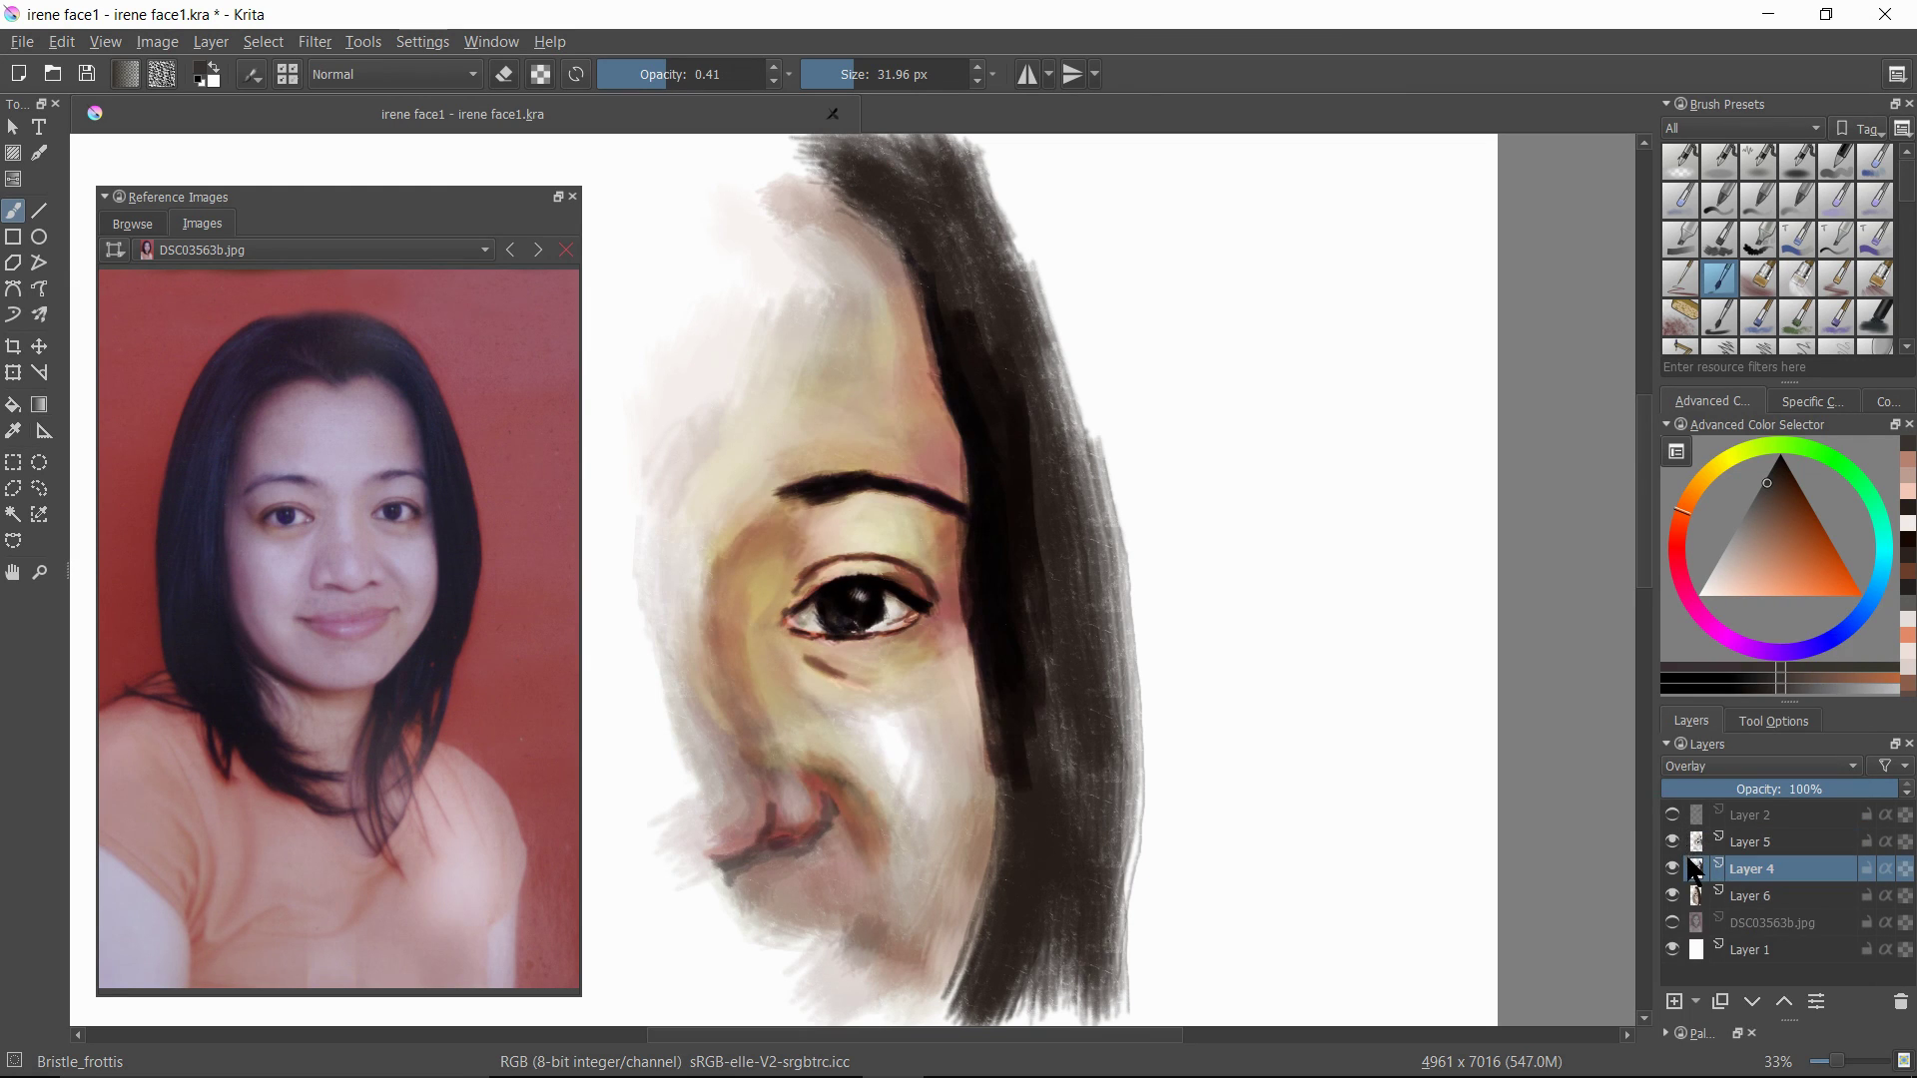